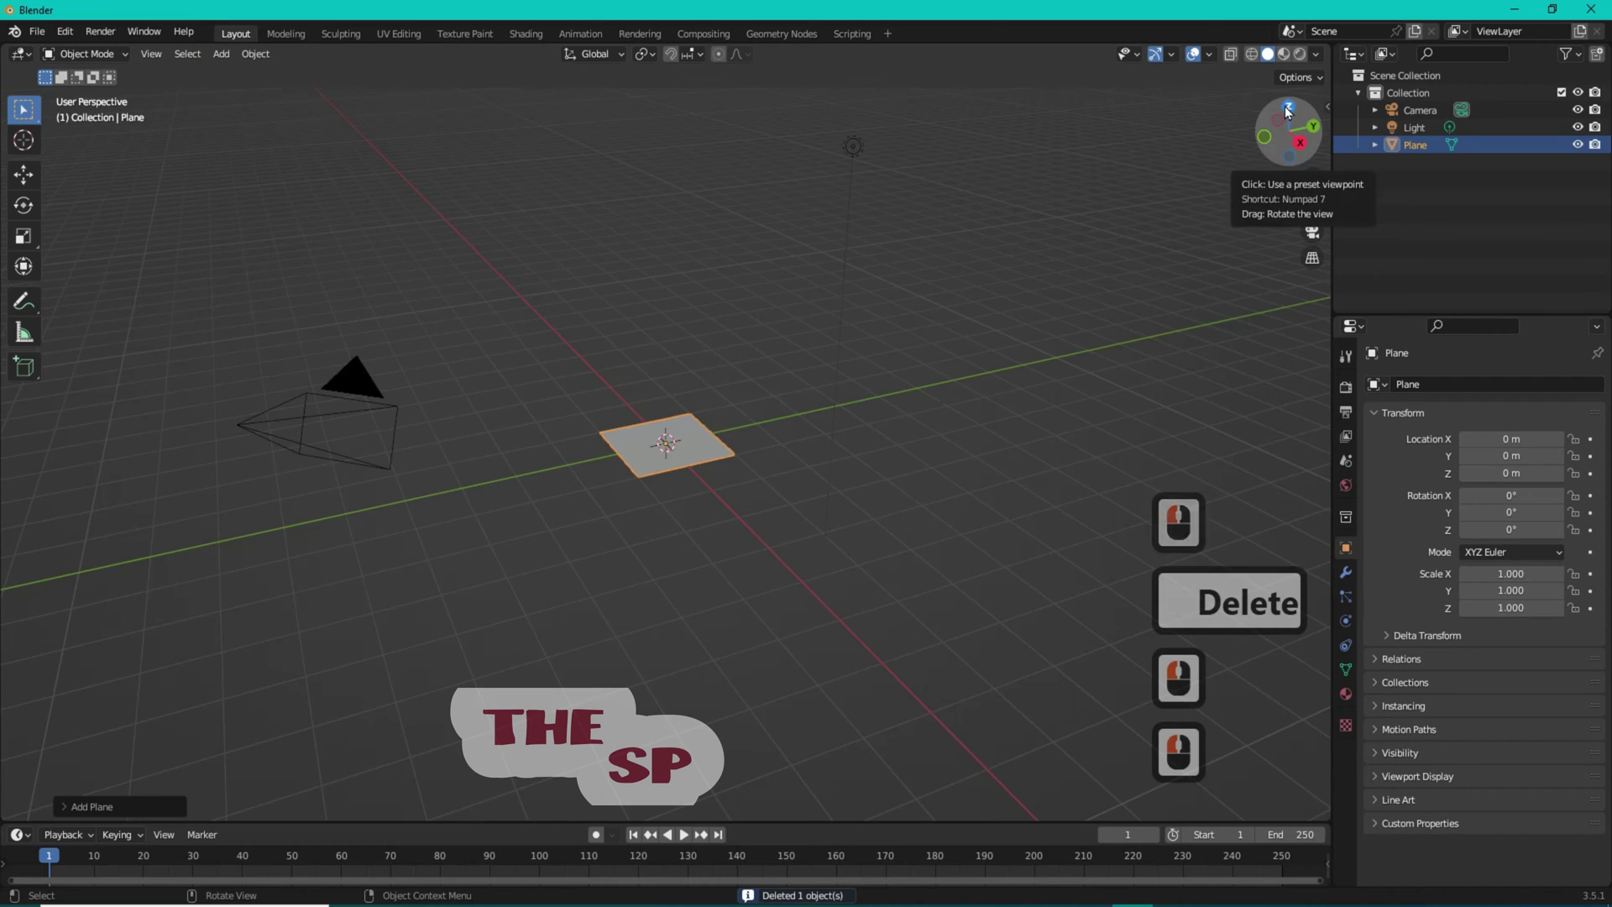
Give the plane a new material using 1.png as the base color image texture, and show it in Material Preview shading
{"action": "left_click", "coordinate": [1346, 693]}
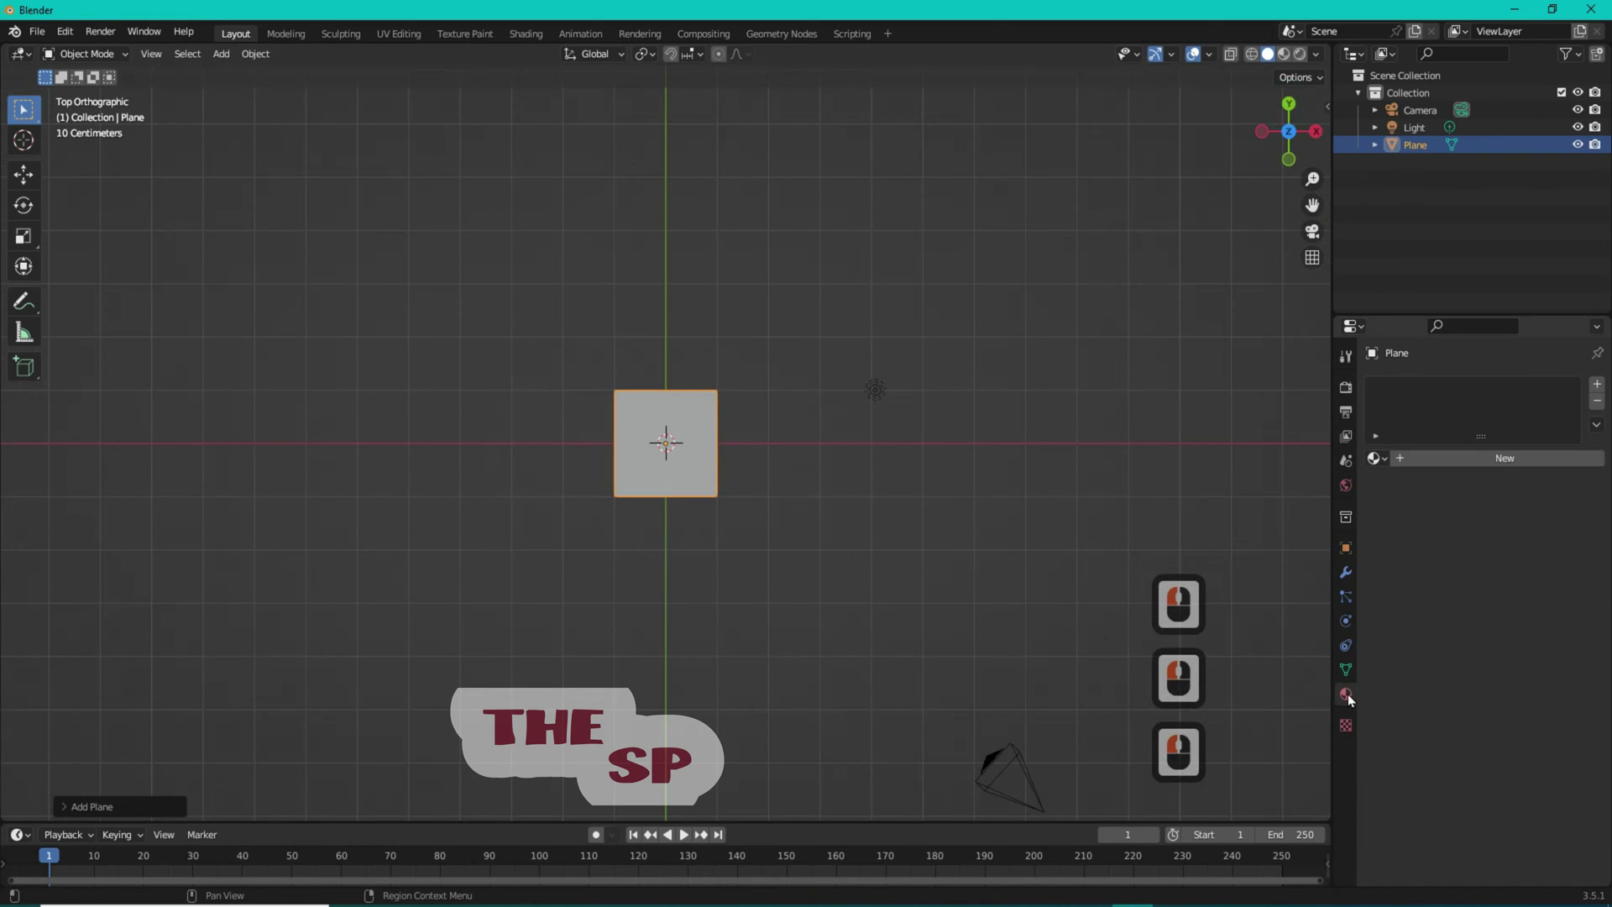
{"action": "left_click", "coordinate": [1452, 451]}
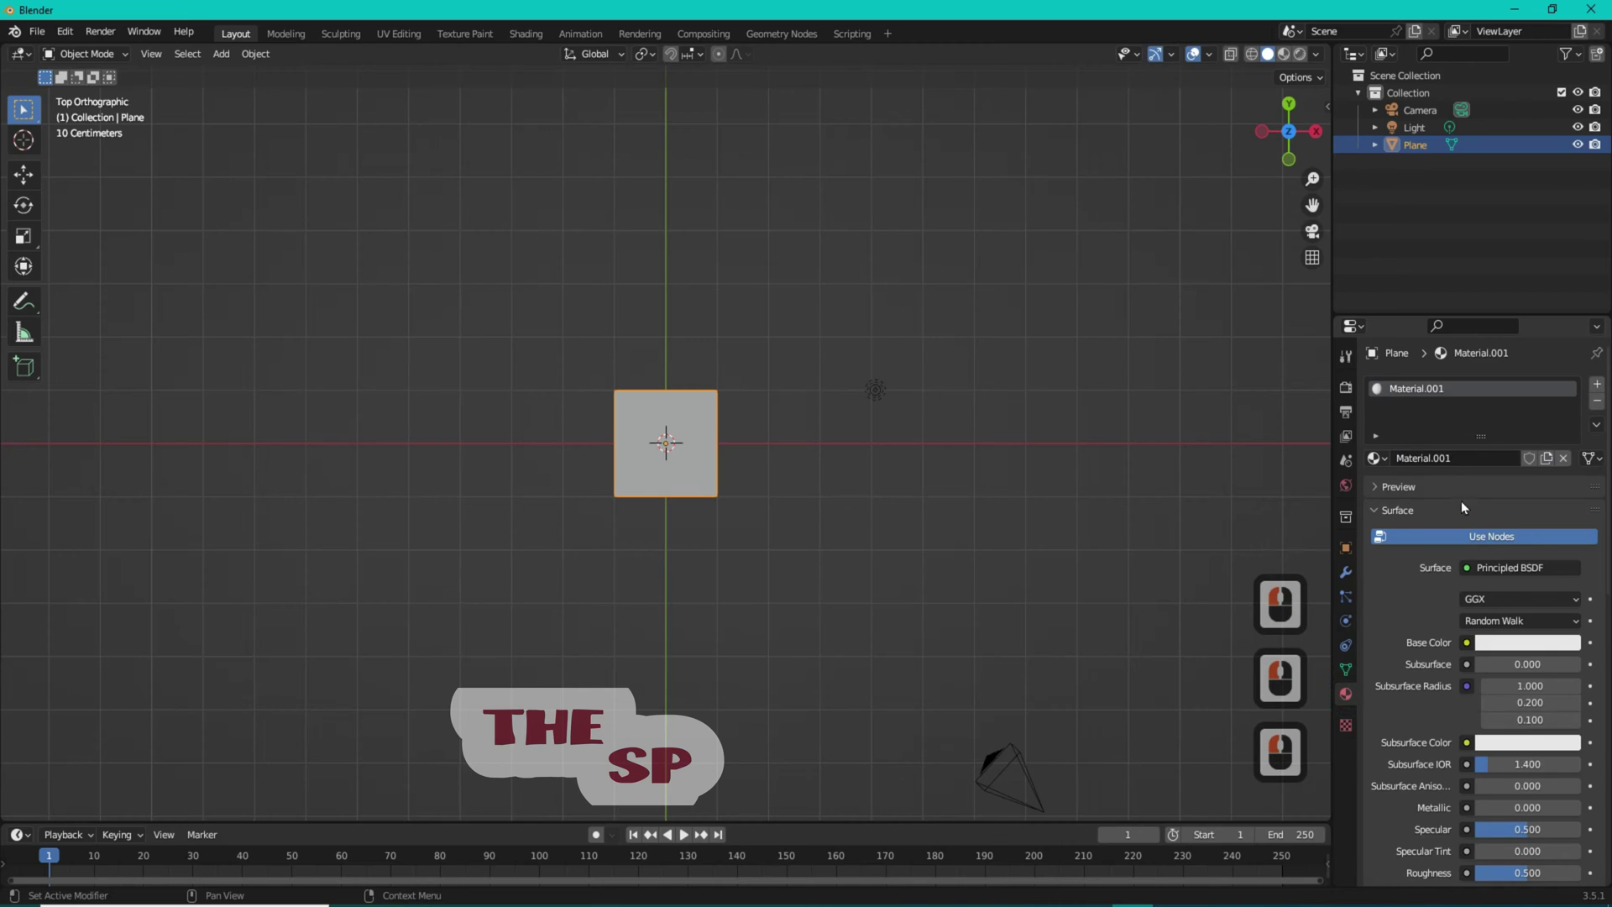
{"action": "left_click", "coordinate": [1466, 642]}
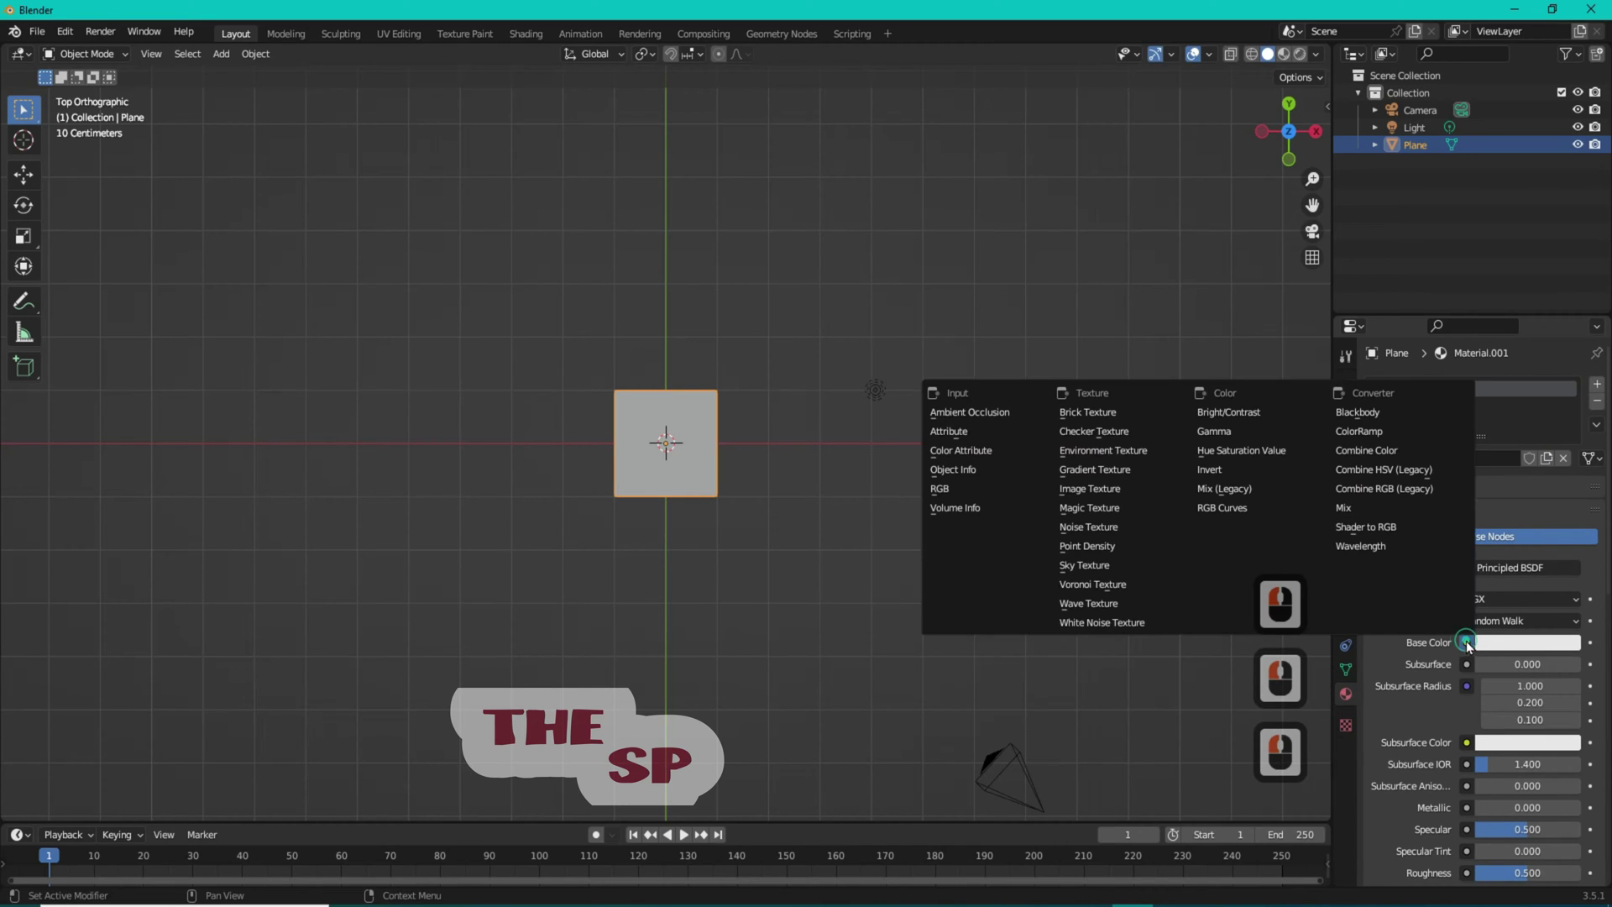
{"action": "left_click", "coordinate": [1106, 486]}
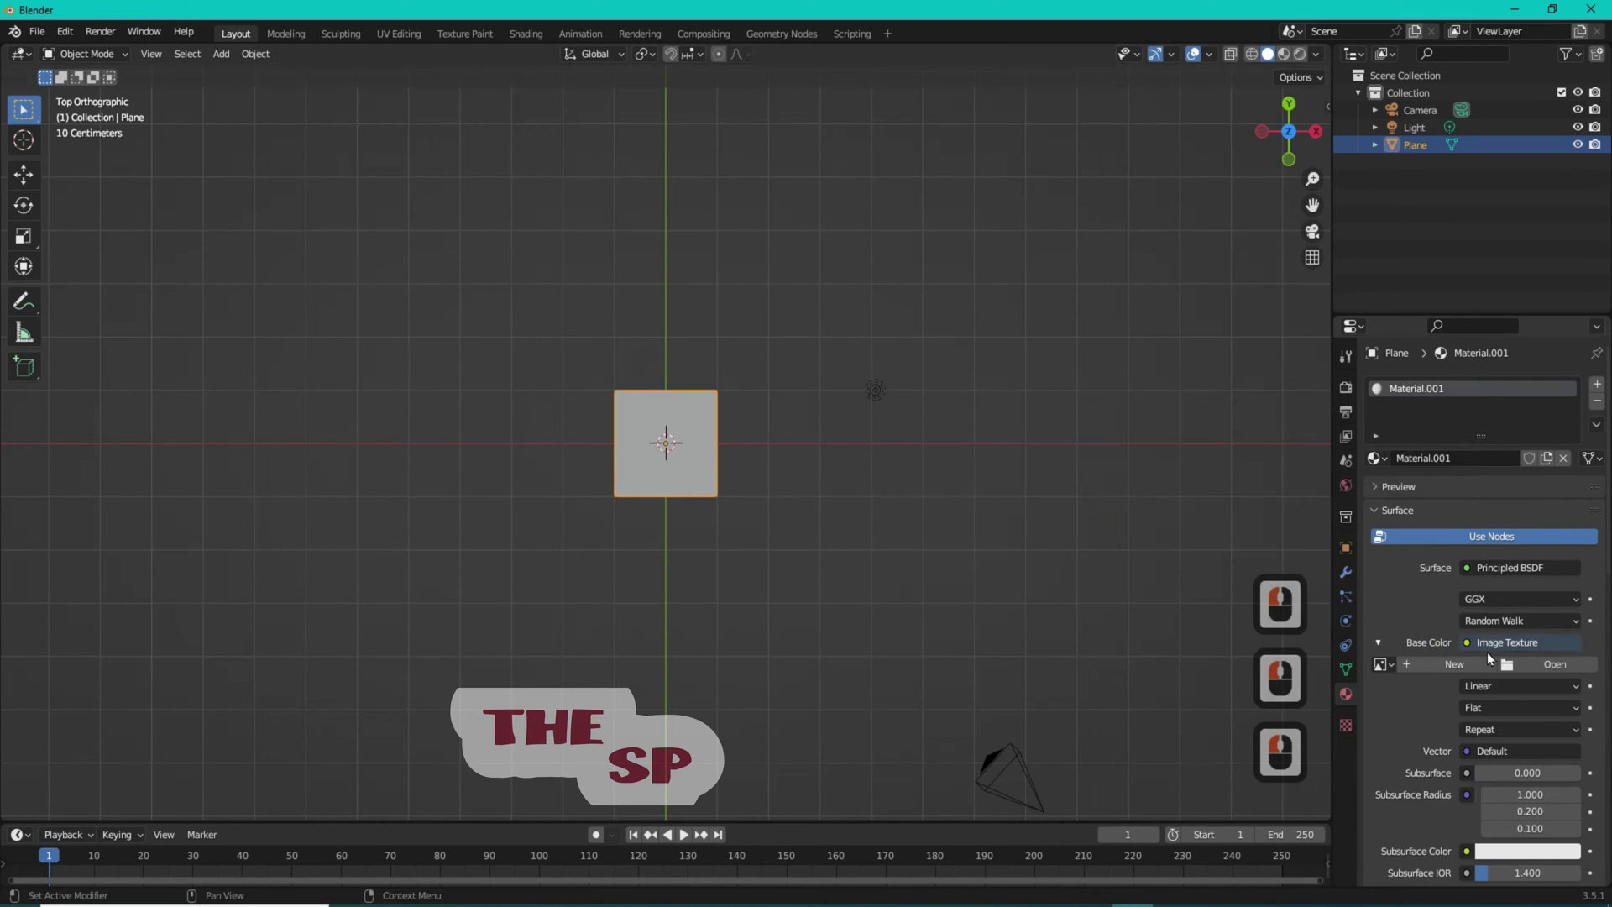
{"action": "left_click", "coordinate": [1543, 664]}
{"action": "double_click", "coordinate": [495, 252]}
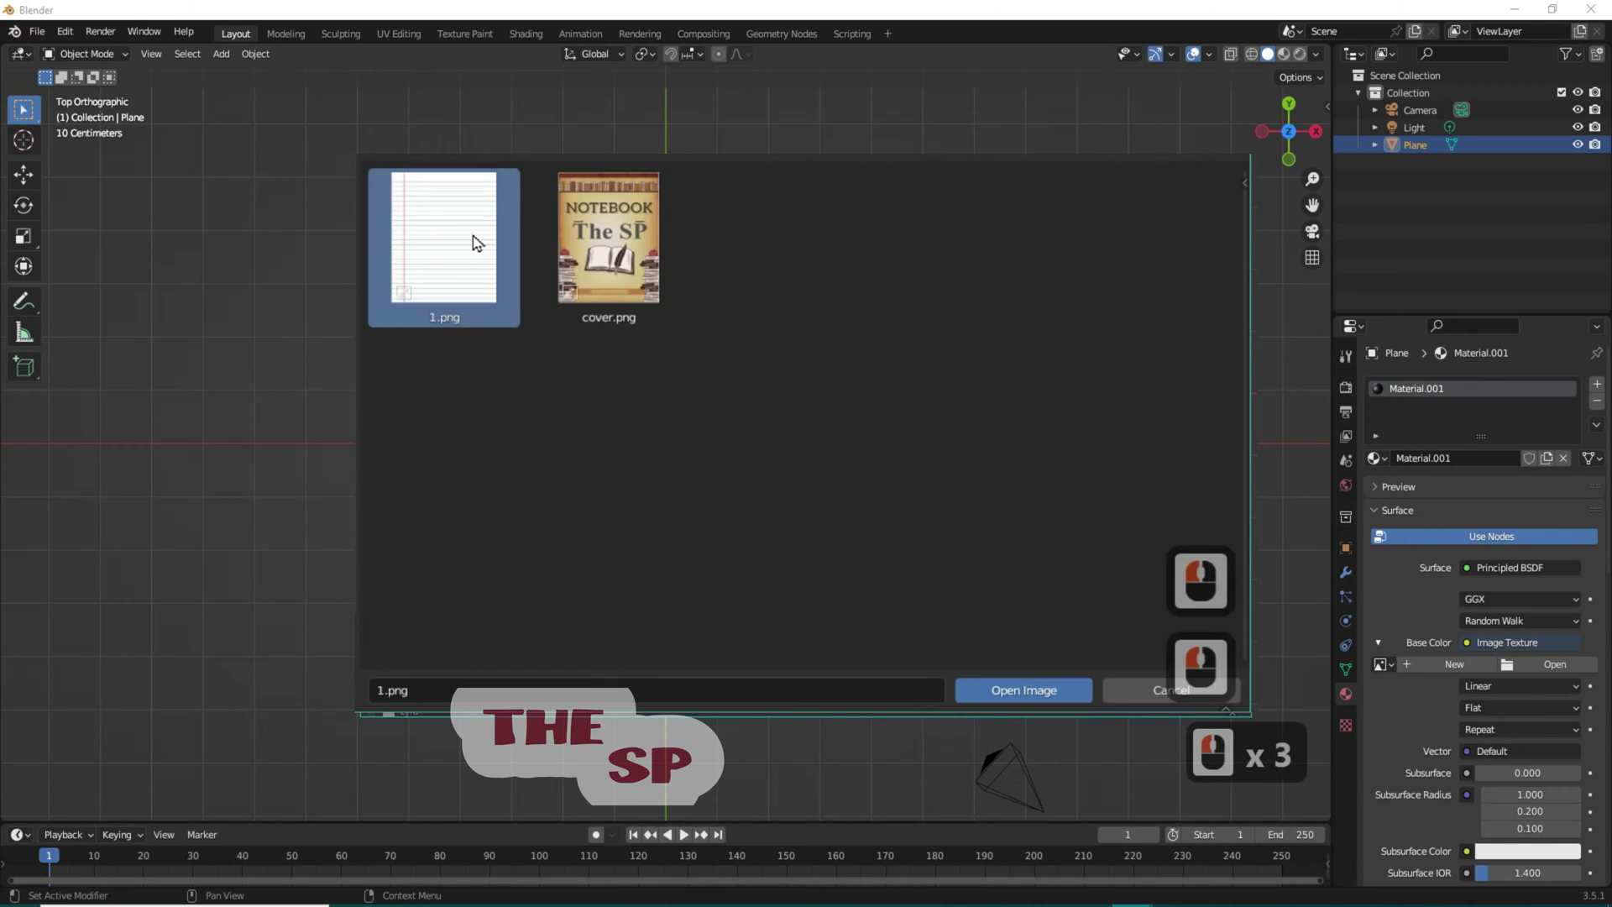
{"action": "left_click", "coordinate": [1283, 54]}
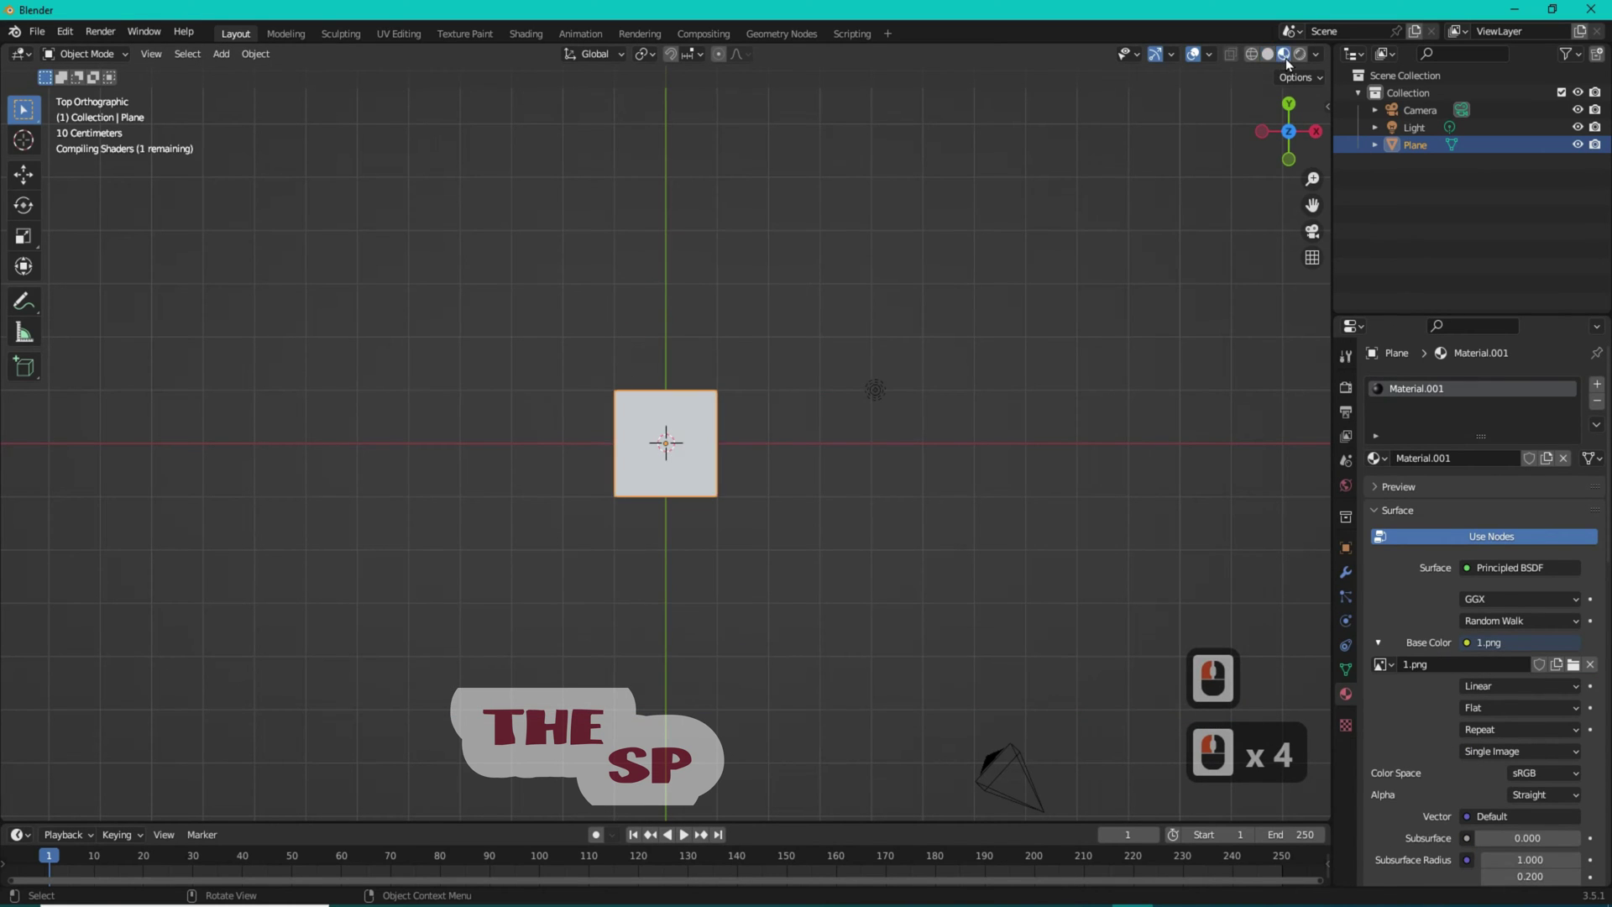
{"action": "scroll", "coordinate": [665, 487], "scroll_direction": "up", "scroll_amount": 9}
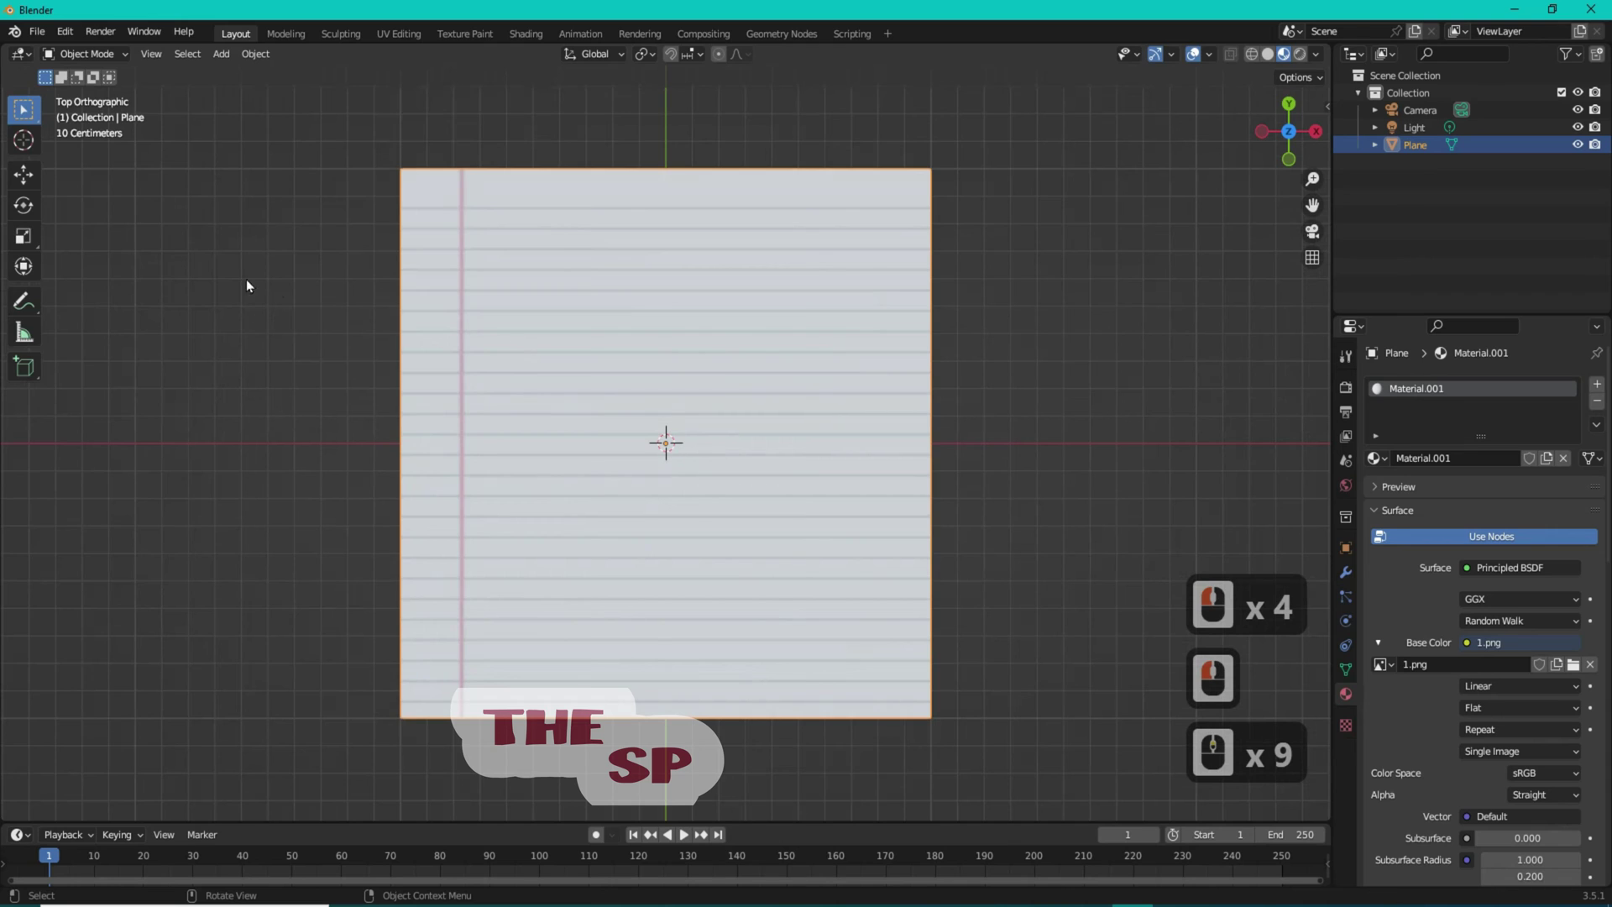
Scale the plane narrower along X to notebook page proportions, enlarge it uniformly, and deselect it
{"action": "left_click", "coordinate": [23, 232]}
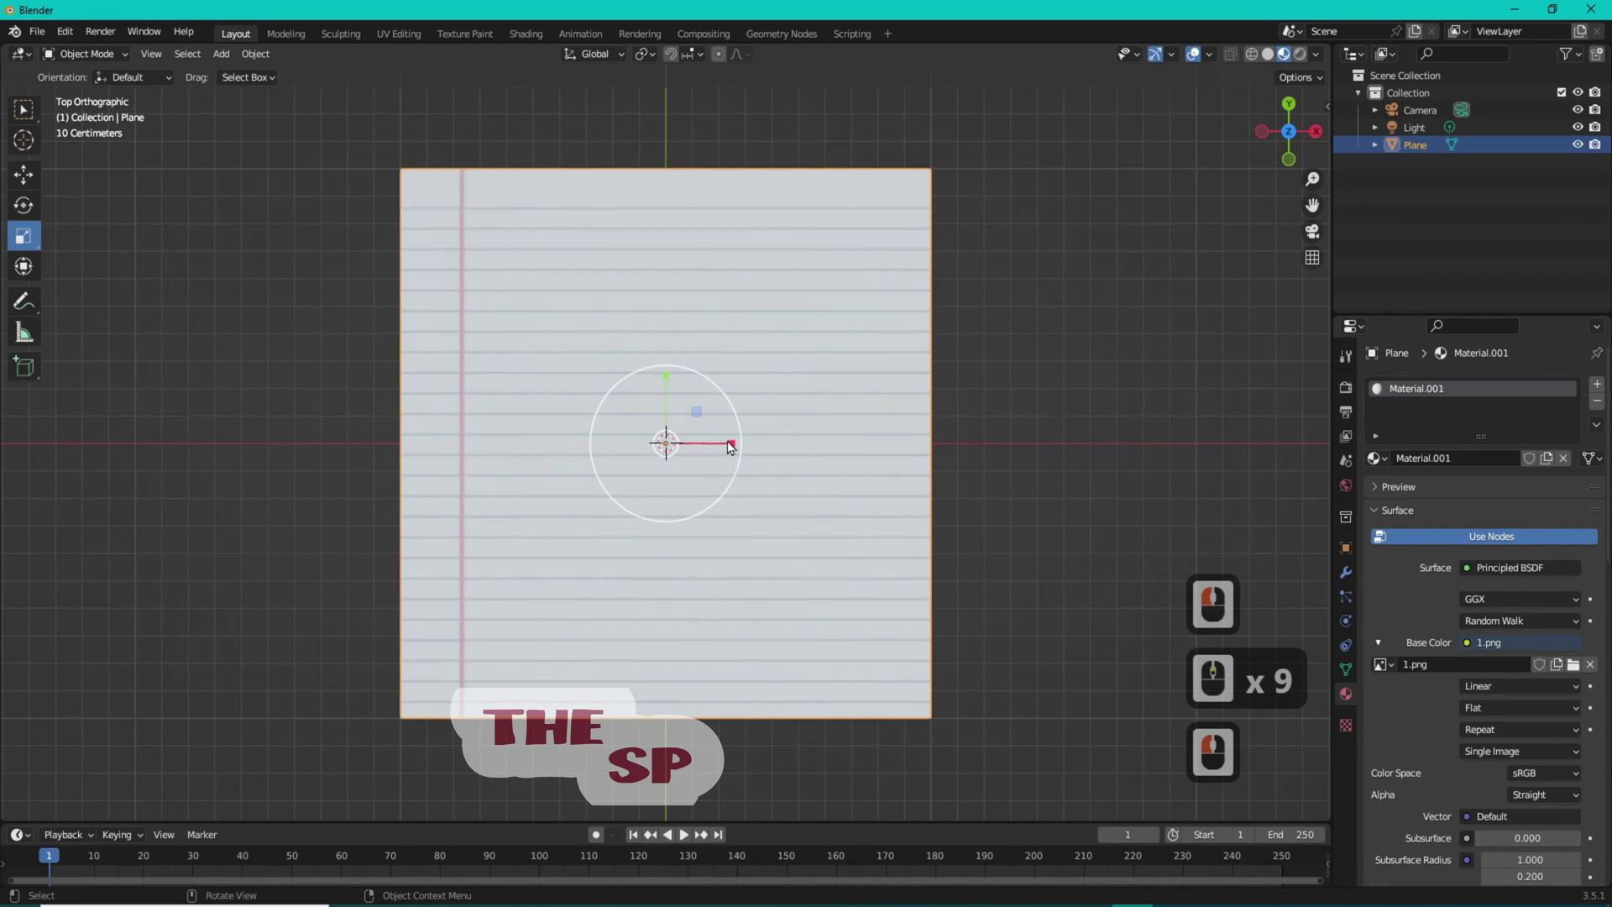
{"action": "left_click_drag", "start_coordinate": [731, 446], "coordinate": [713, 441]}
{"action": "scroll", "coordinate": [867, 317], "scroll_direction": "down", "scroll_amount": 3}
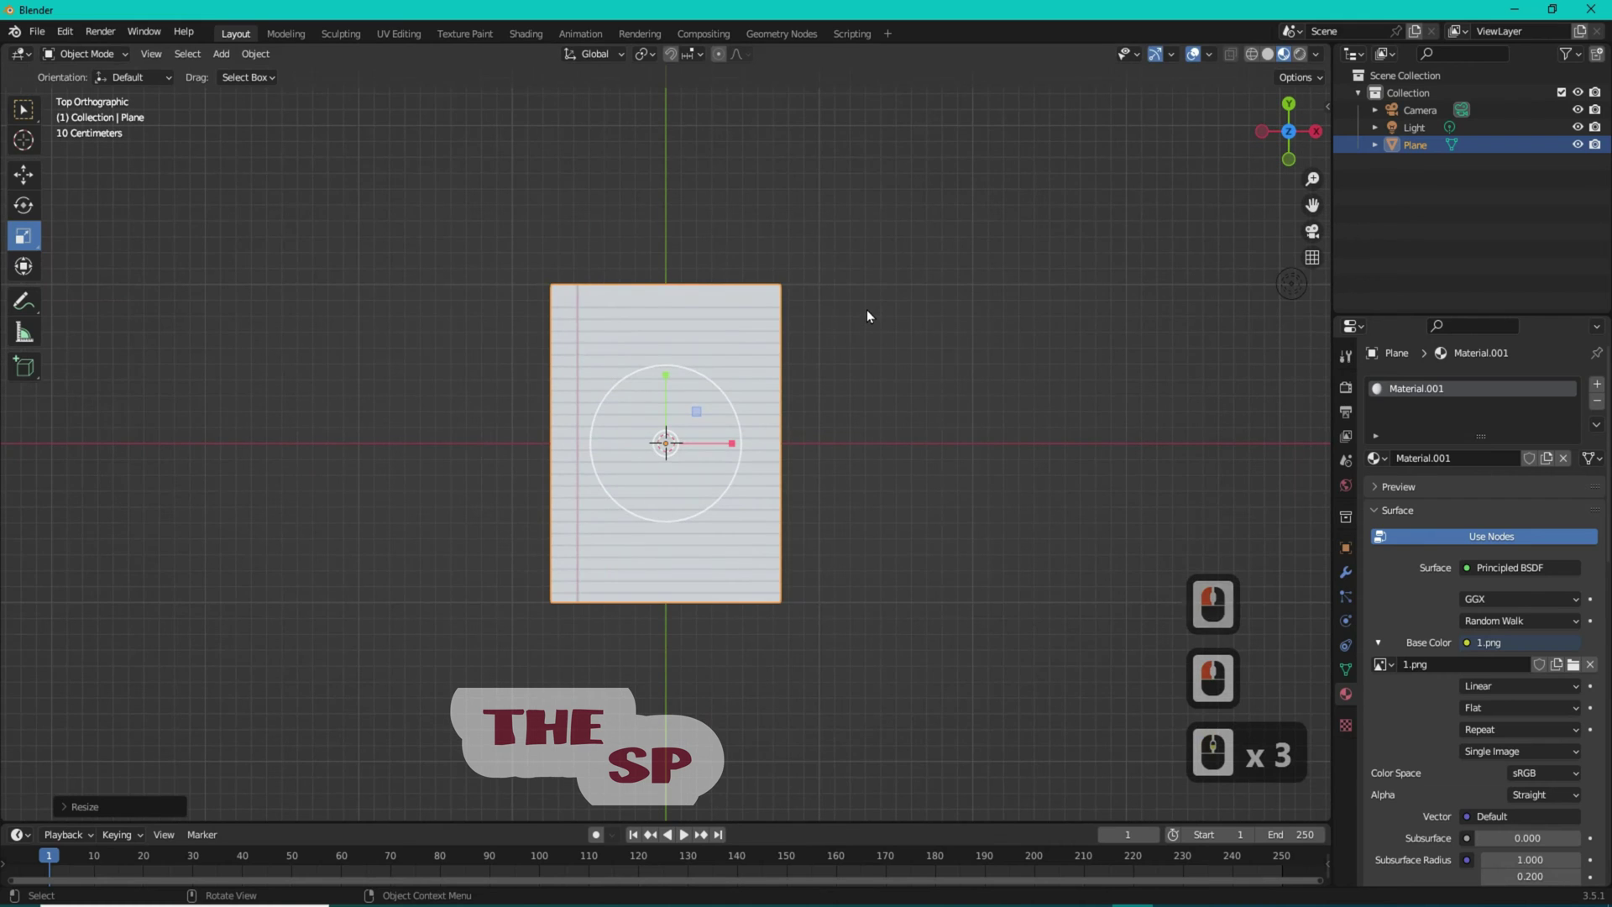
{"action": "key", "text": "s"}
{"action": "left_click", "coordinate": [949, 126]}
{"action": "scroll", "coordinate": [923, 188], "scroll_direction": "down", "scroll_amount": 3}
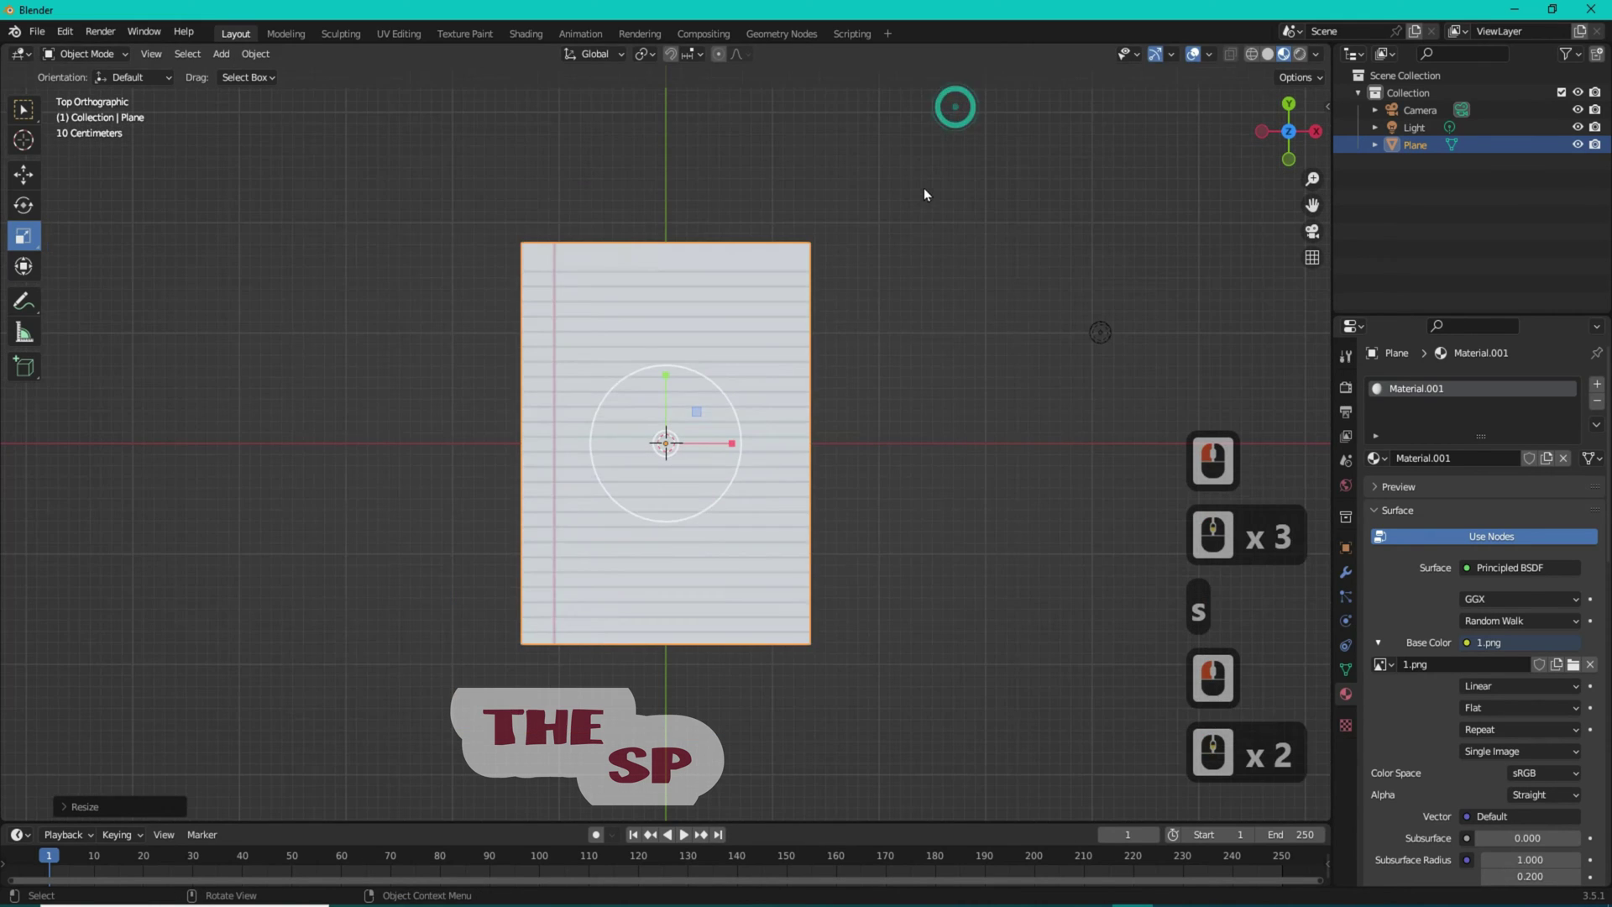
{"action": "key", "text": "s"}
{"action": "left_click", "coordinate": [955, 109]}
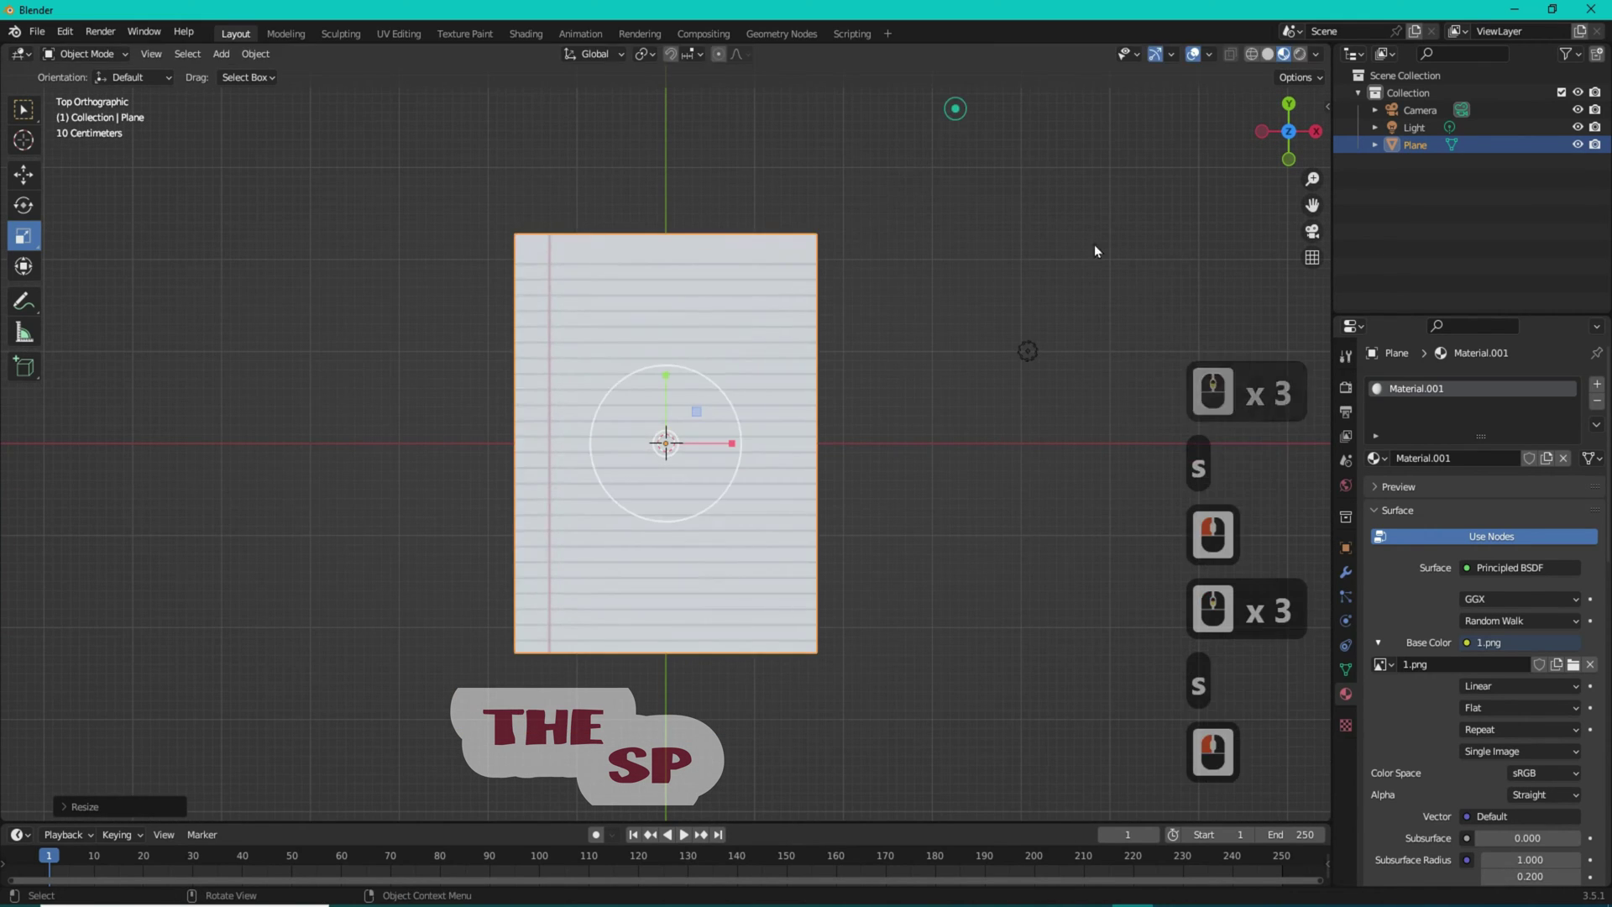
{"action": "left_click", "coordinate": [661, 139]}
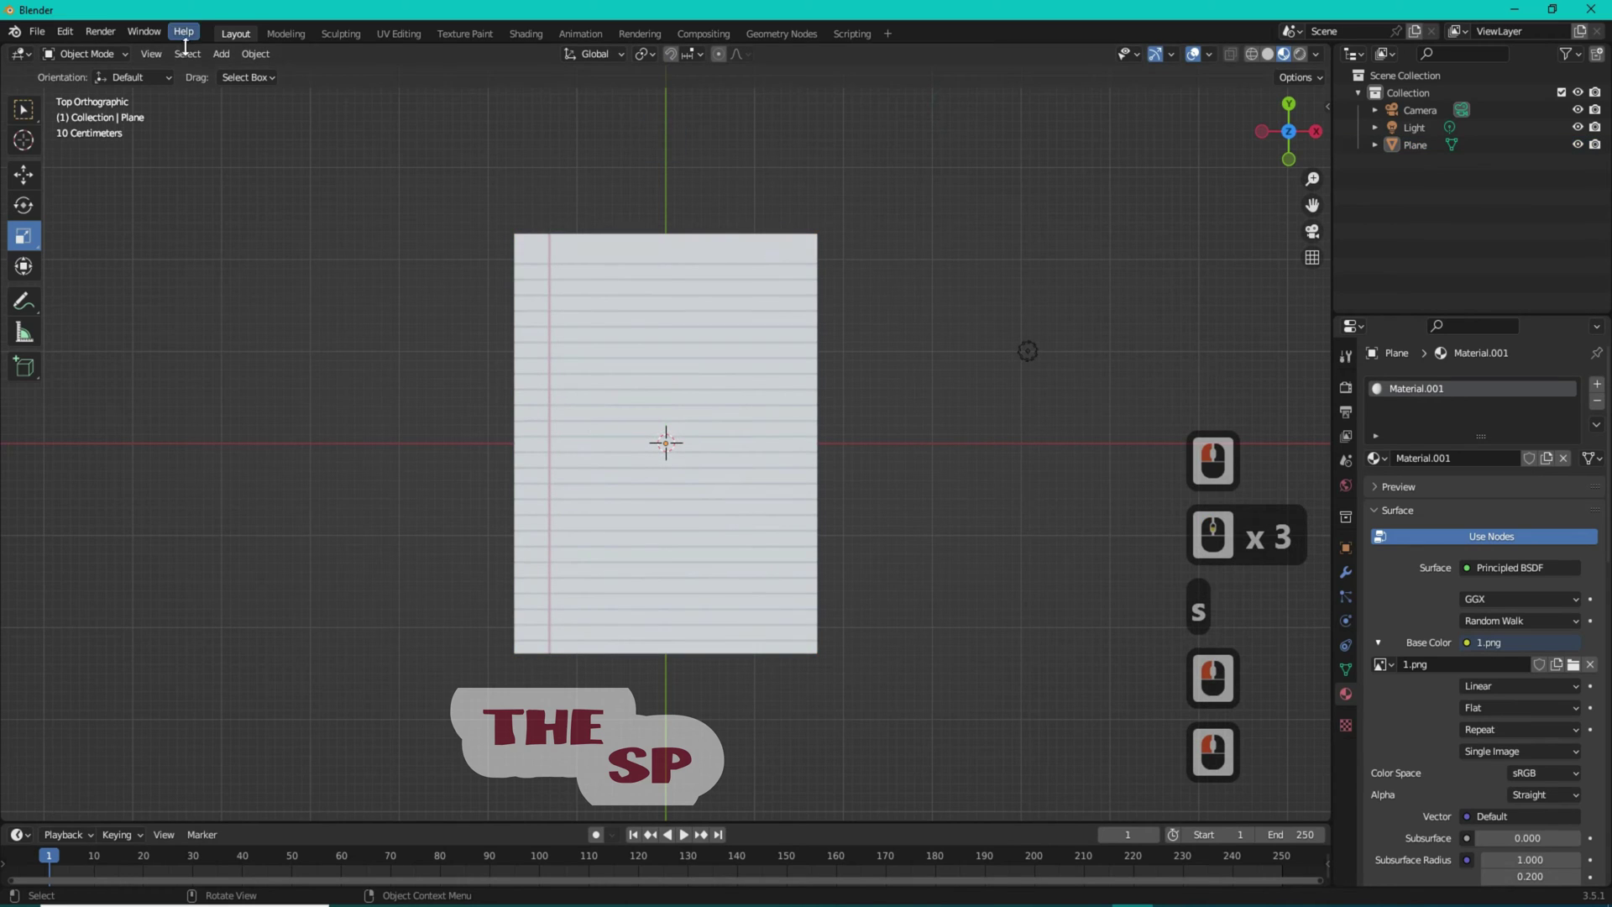
Add a mesh circle and move it about 3.11 m along X, to the side of the page
{"action": "left_click", "coordinate": [221, 53]}
{"action": "left_click", "coordinate": [240, 72]}
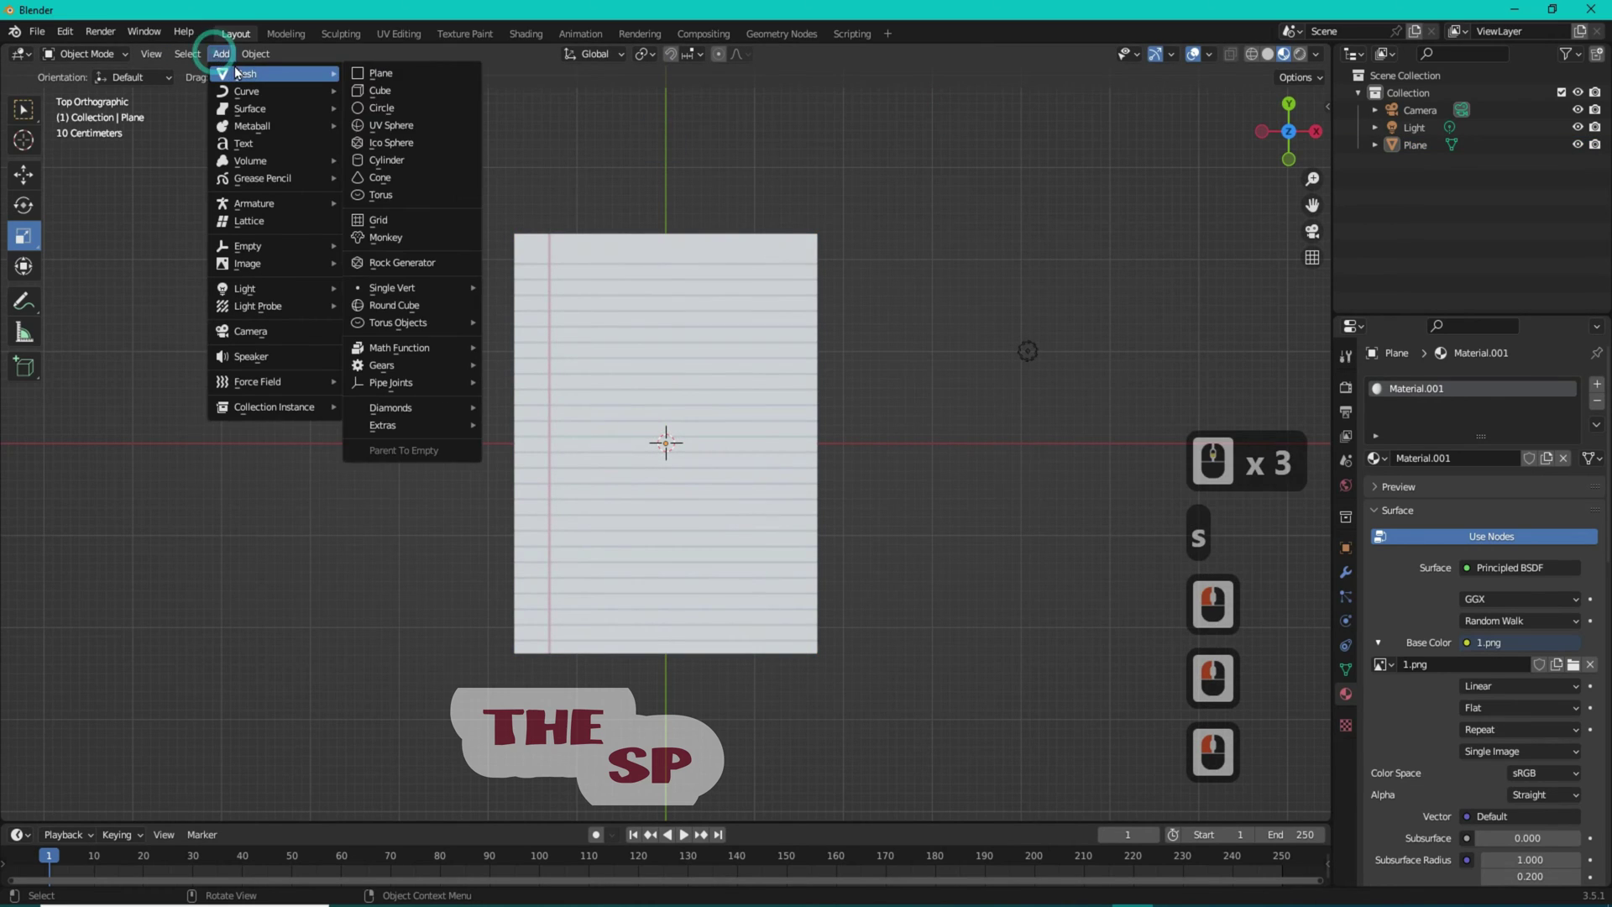
{"action": "left_click", "coordinate": [381, 111]}
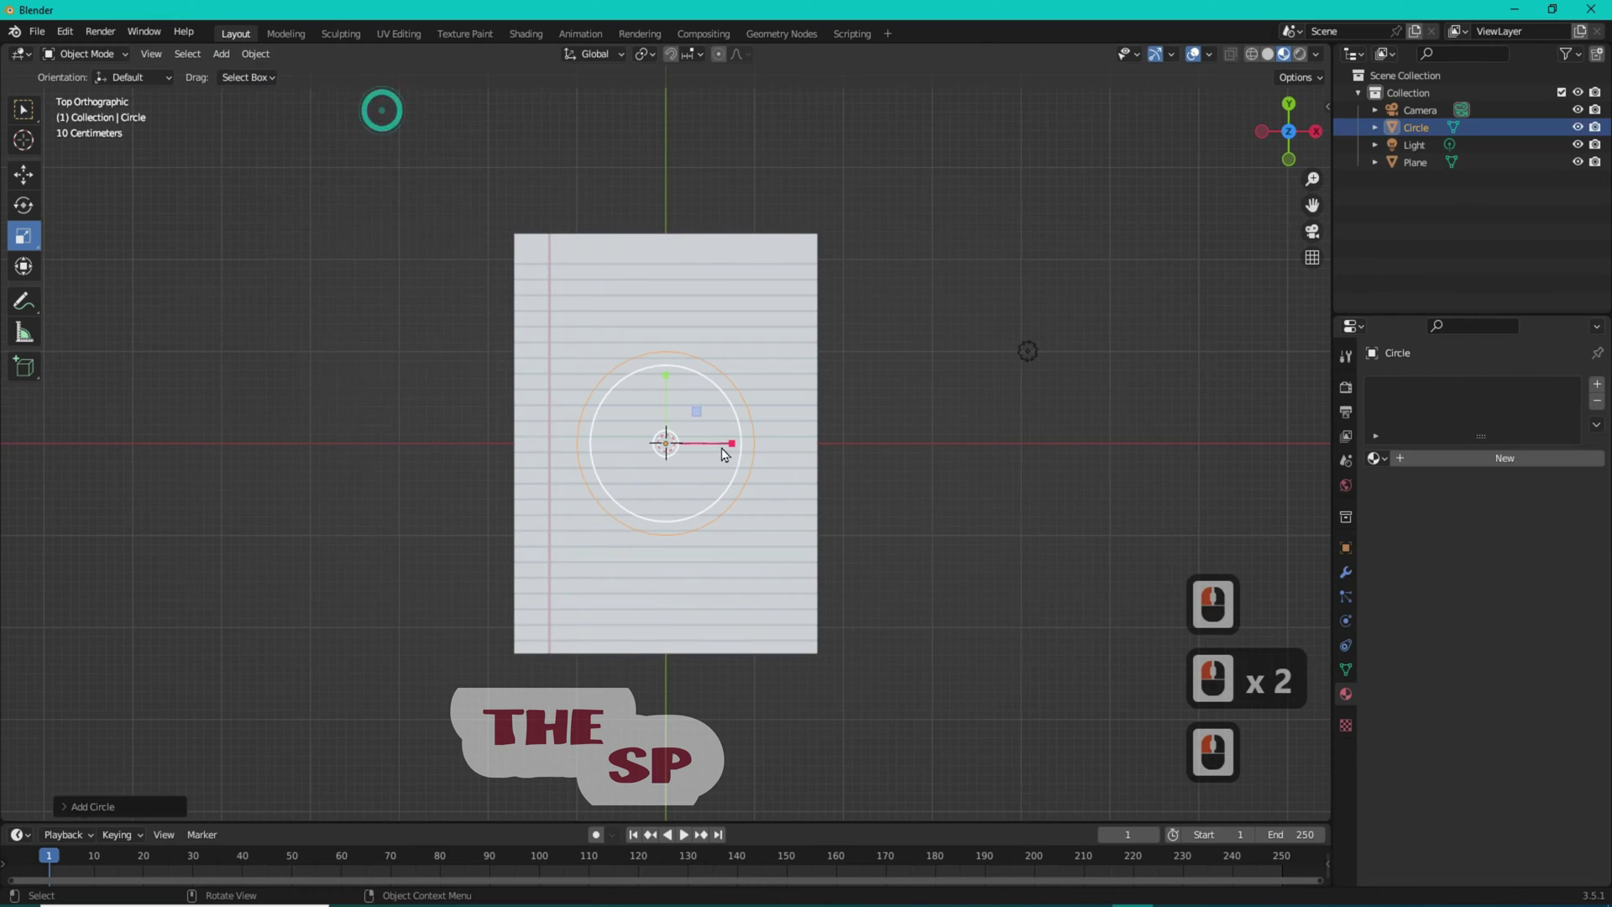
{"action": "left_click", "coordinate": [28, 176]}
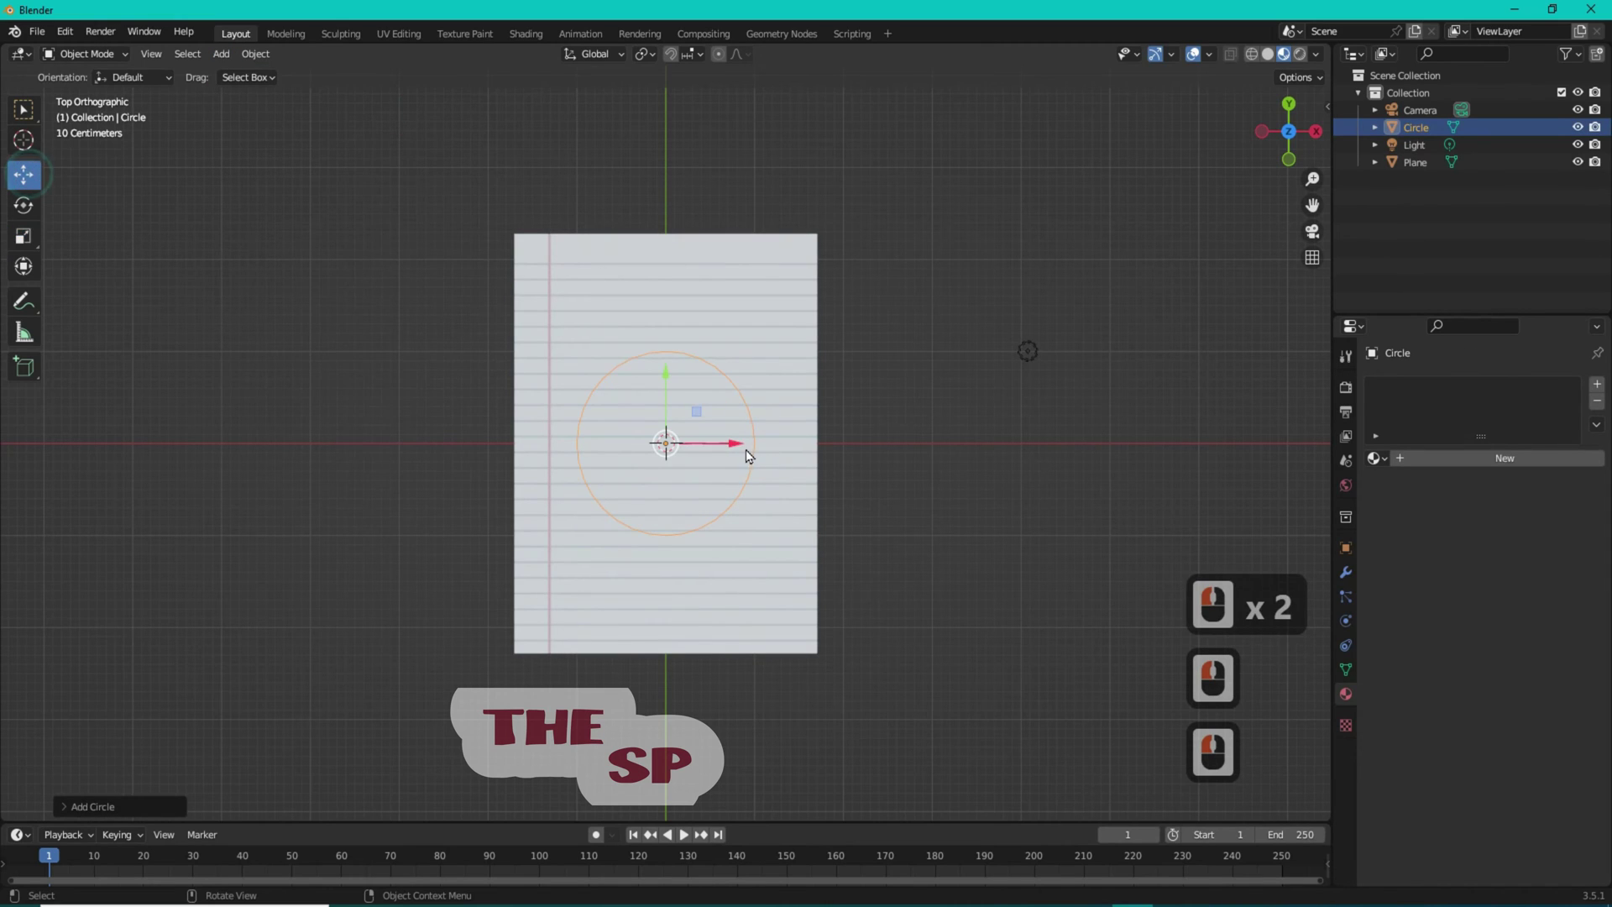
{"action": "left_click_drag", "start_coordinate": [737, 445], "coordinate": [1013, 445]}
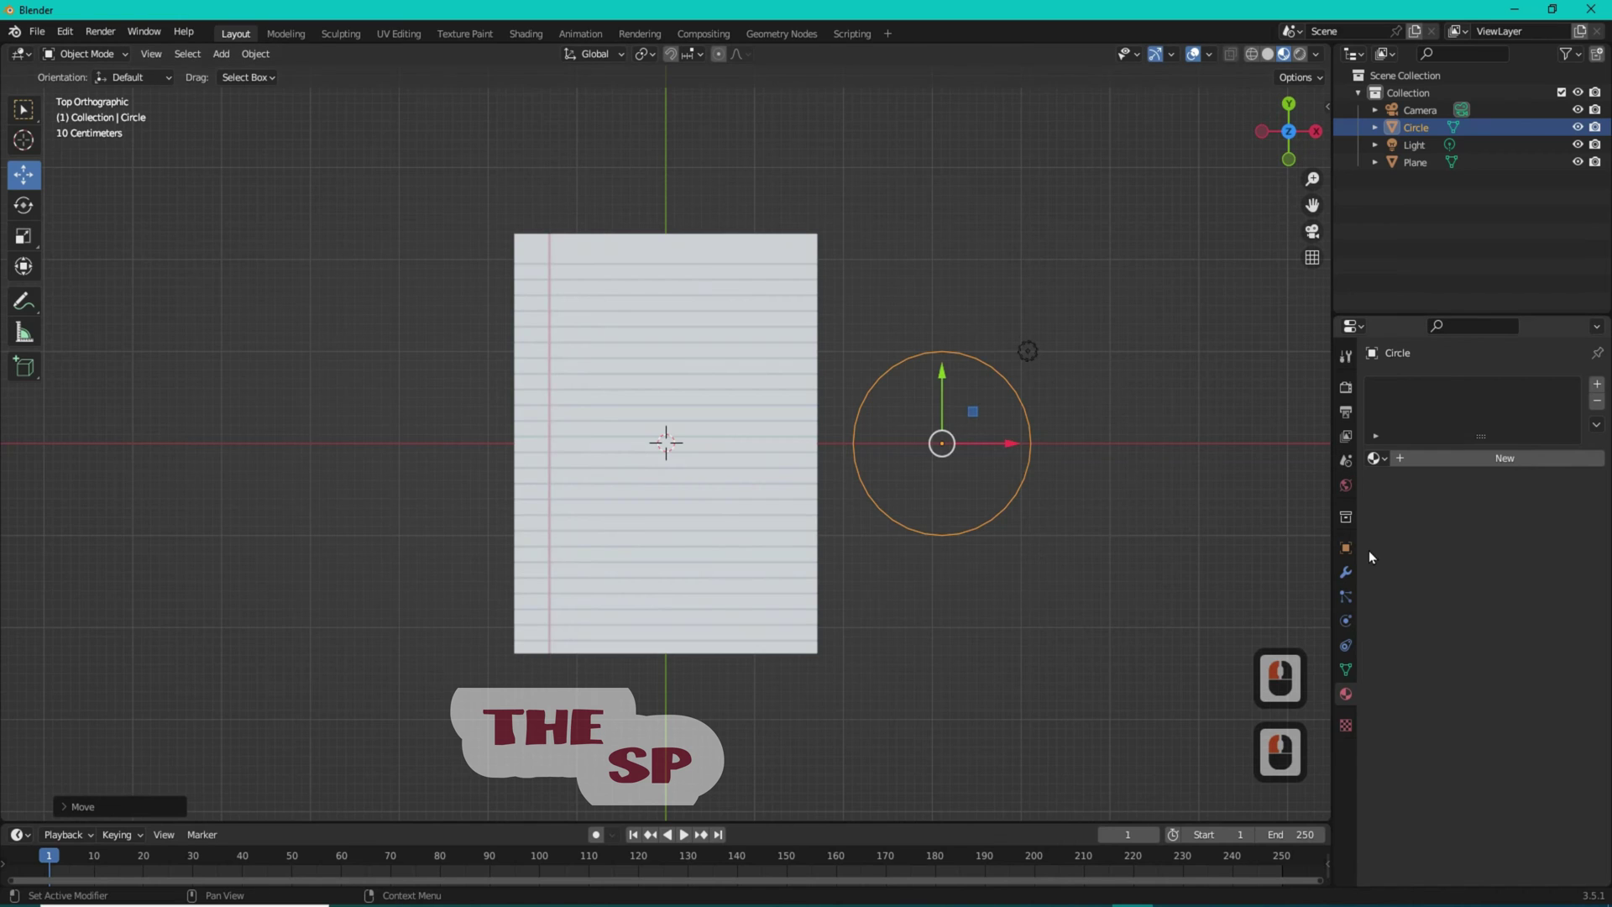
Set the circle's X rotation to 90° so that it stands upright beside the page
{"action": "left_click", "coordinate": [1345, 547]}
{"action": "middle_click_drag", "start_coordinate": [1220, 167], "coordinate": [1250, 277]}
{"action": "left_click_drag", "start_coordinate": [1288, 130], "coordinate": [1314, 235]}
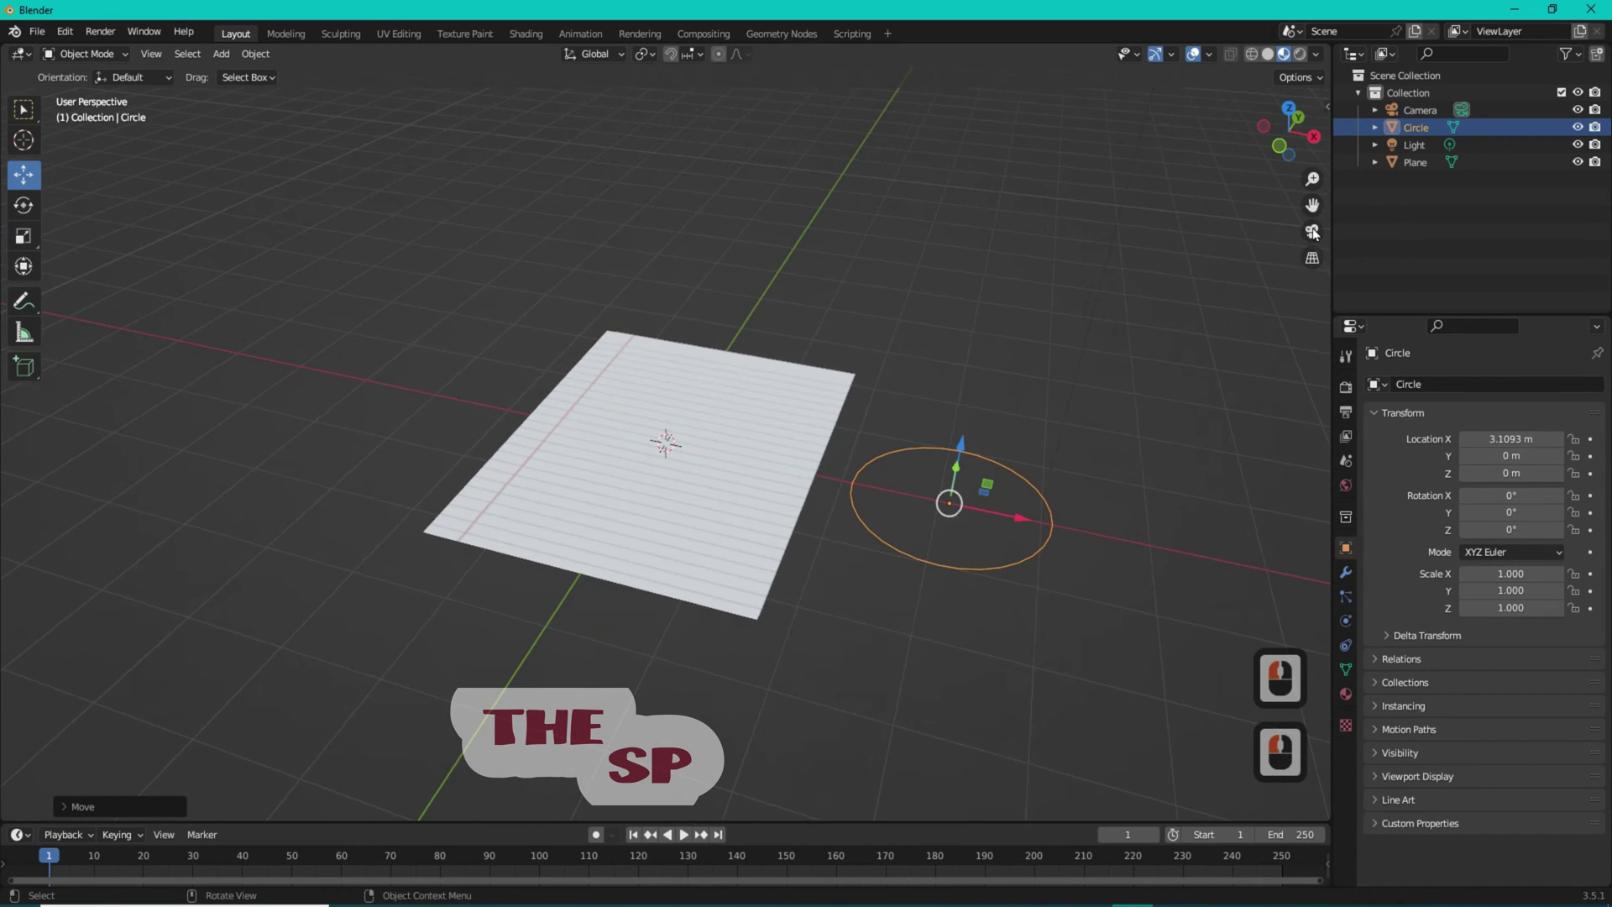
{"action": "left_click", "coordinate": [1523, 496]}
{"action": "type", "text": "90"}
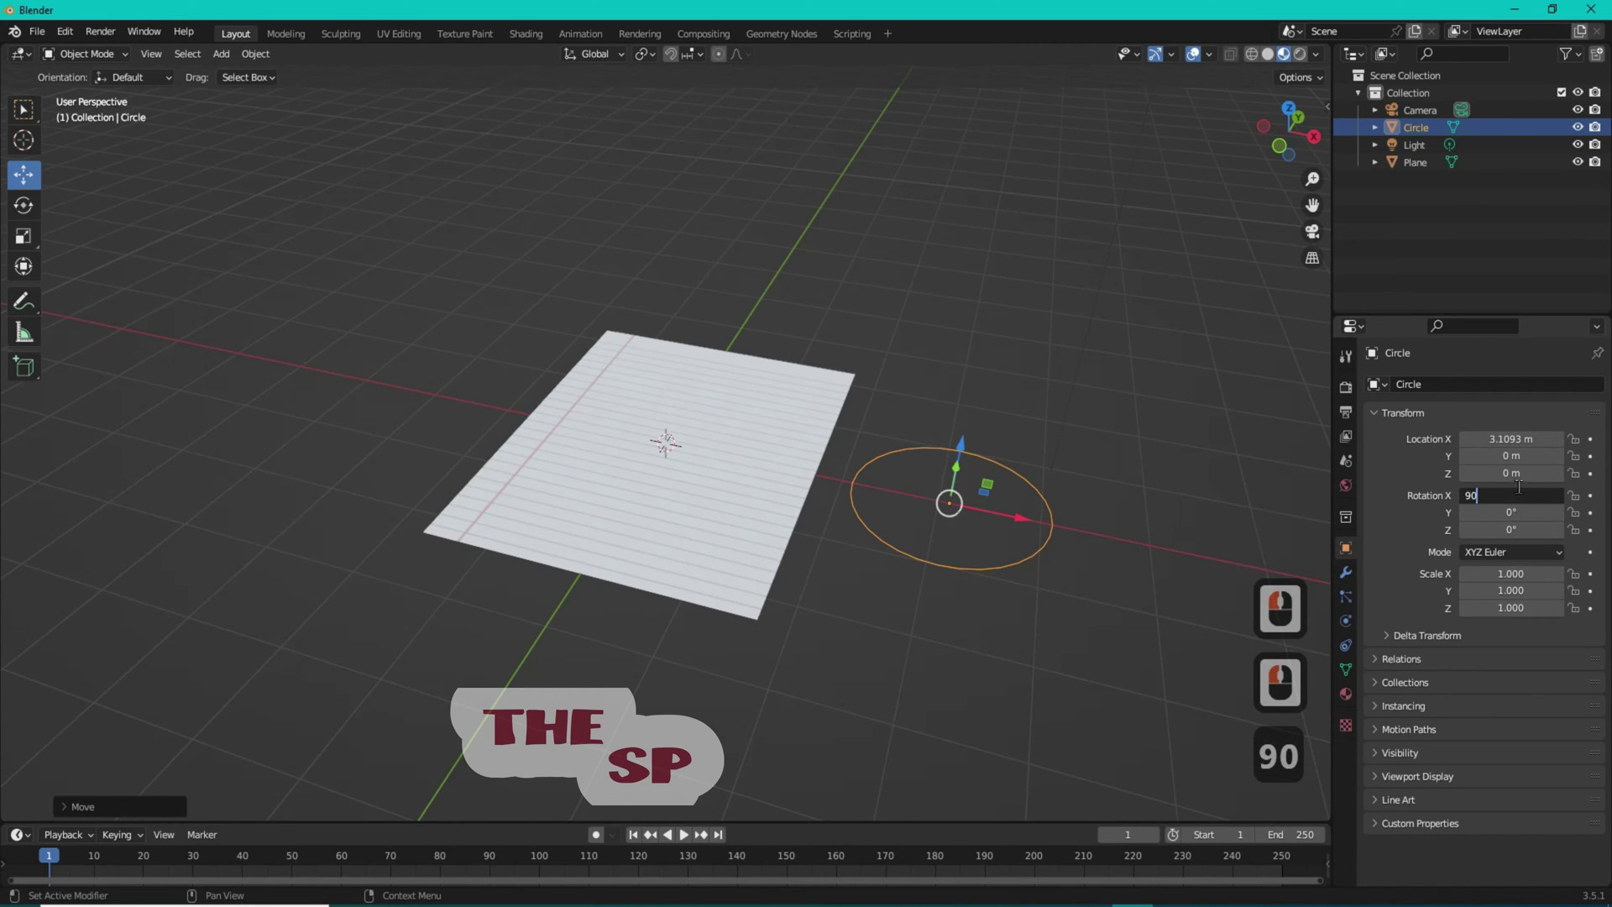
{"action": "key", "text": "Return"}
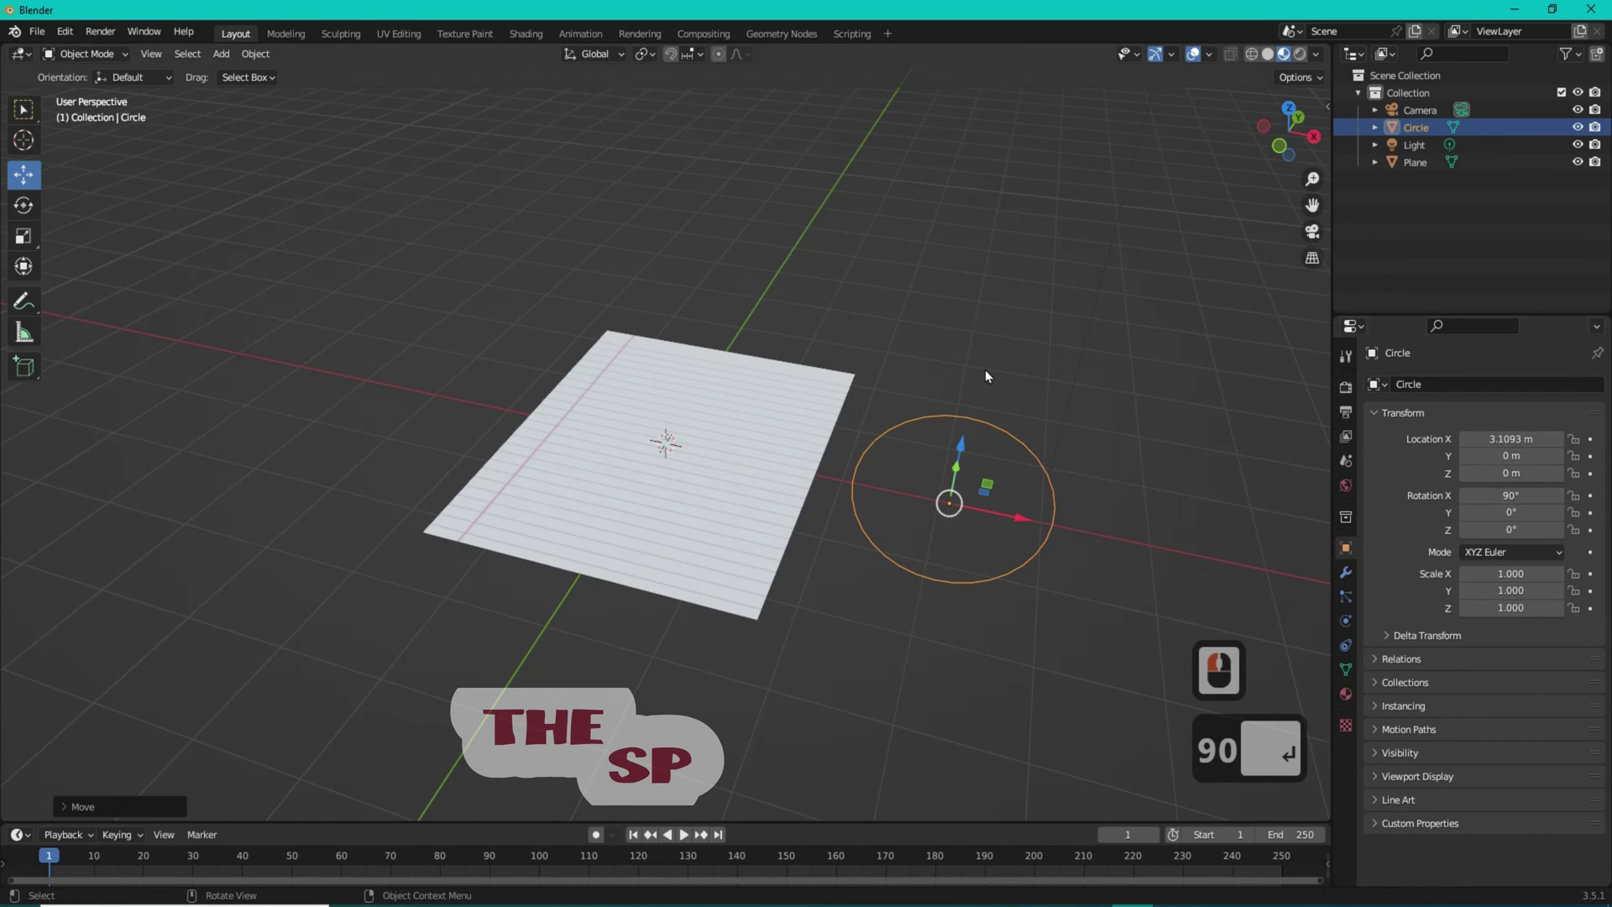
Apply the circle's location so its origin sits at the world centre
{"action": "left_click", "coordinate": [254, 55]}
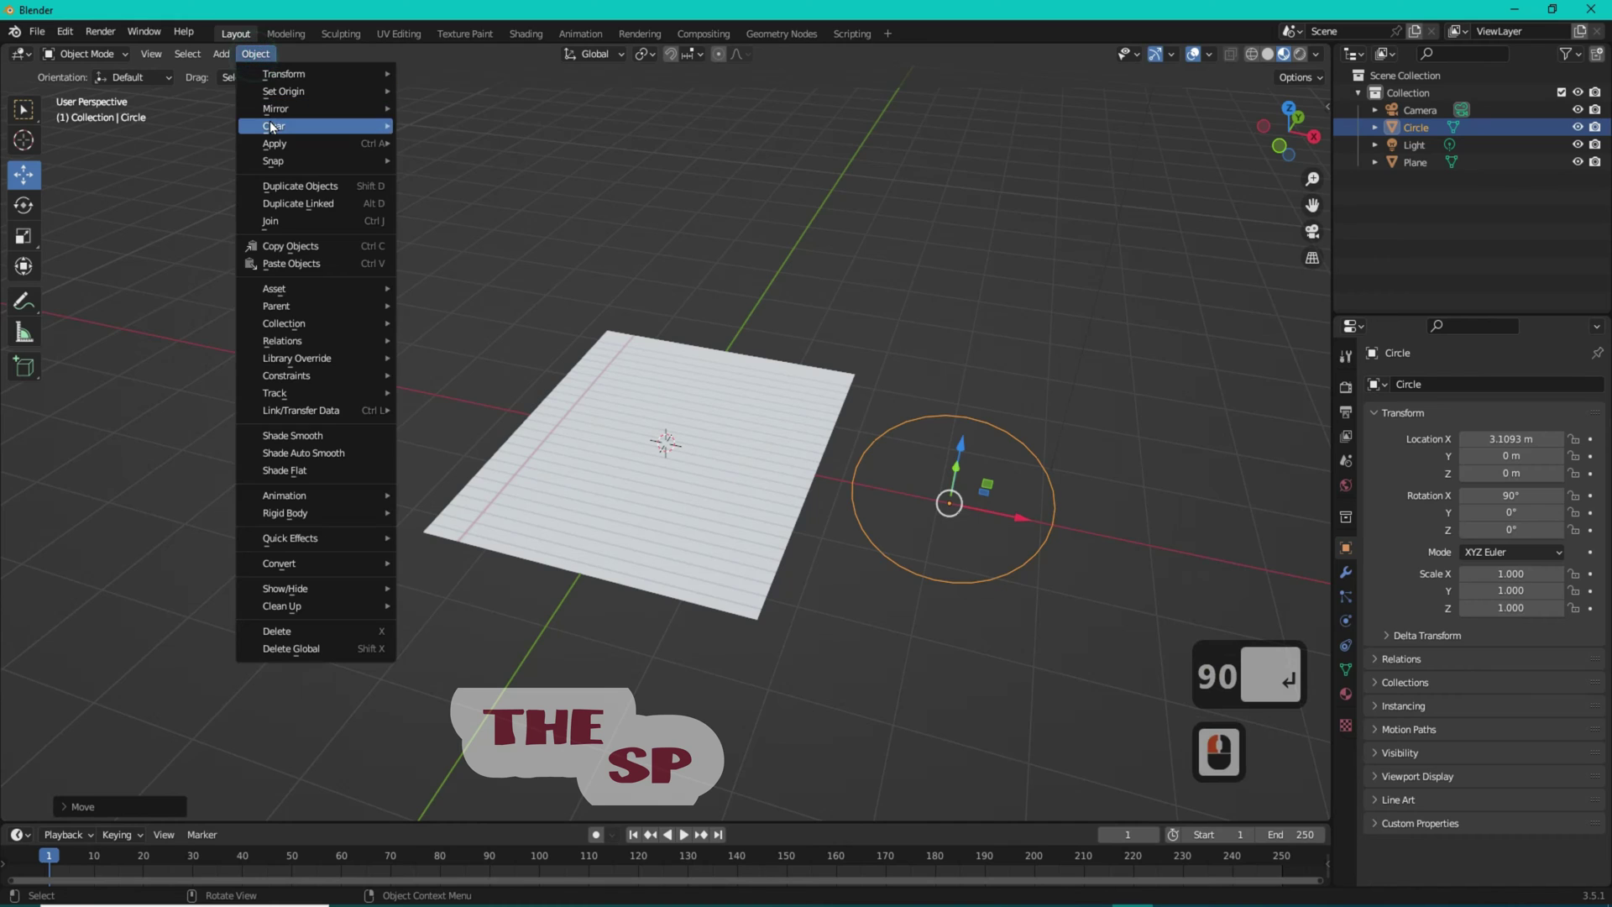
{"action": "mouse_move", "coordinate": [272, 146]}
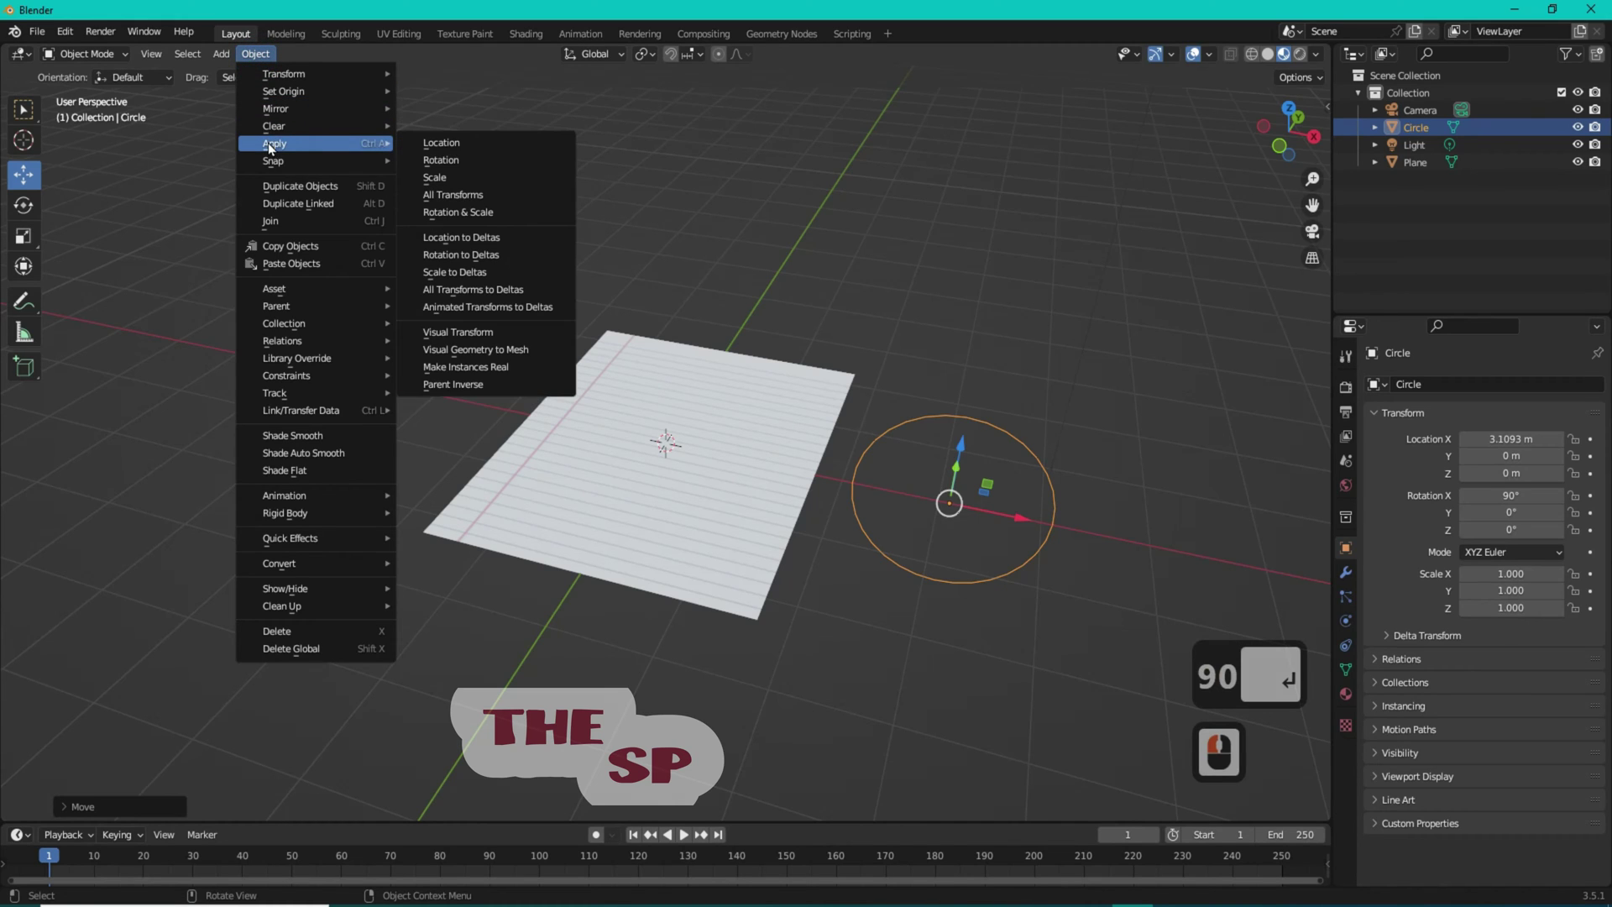
{"action": "left_click", "coordinate": [444, 142]}
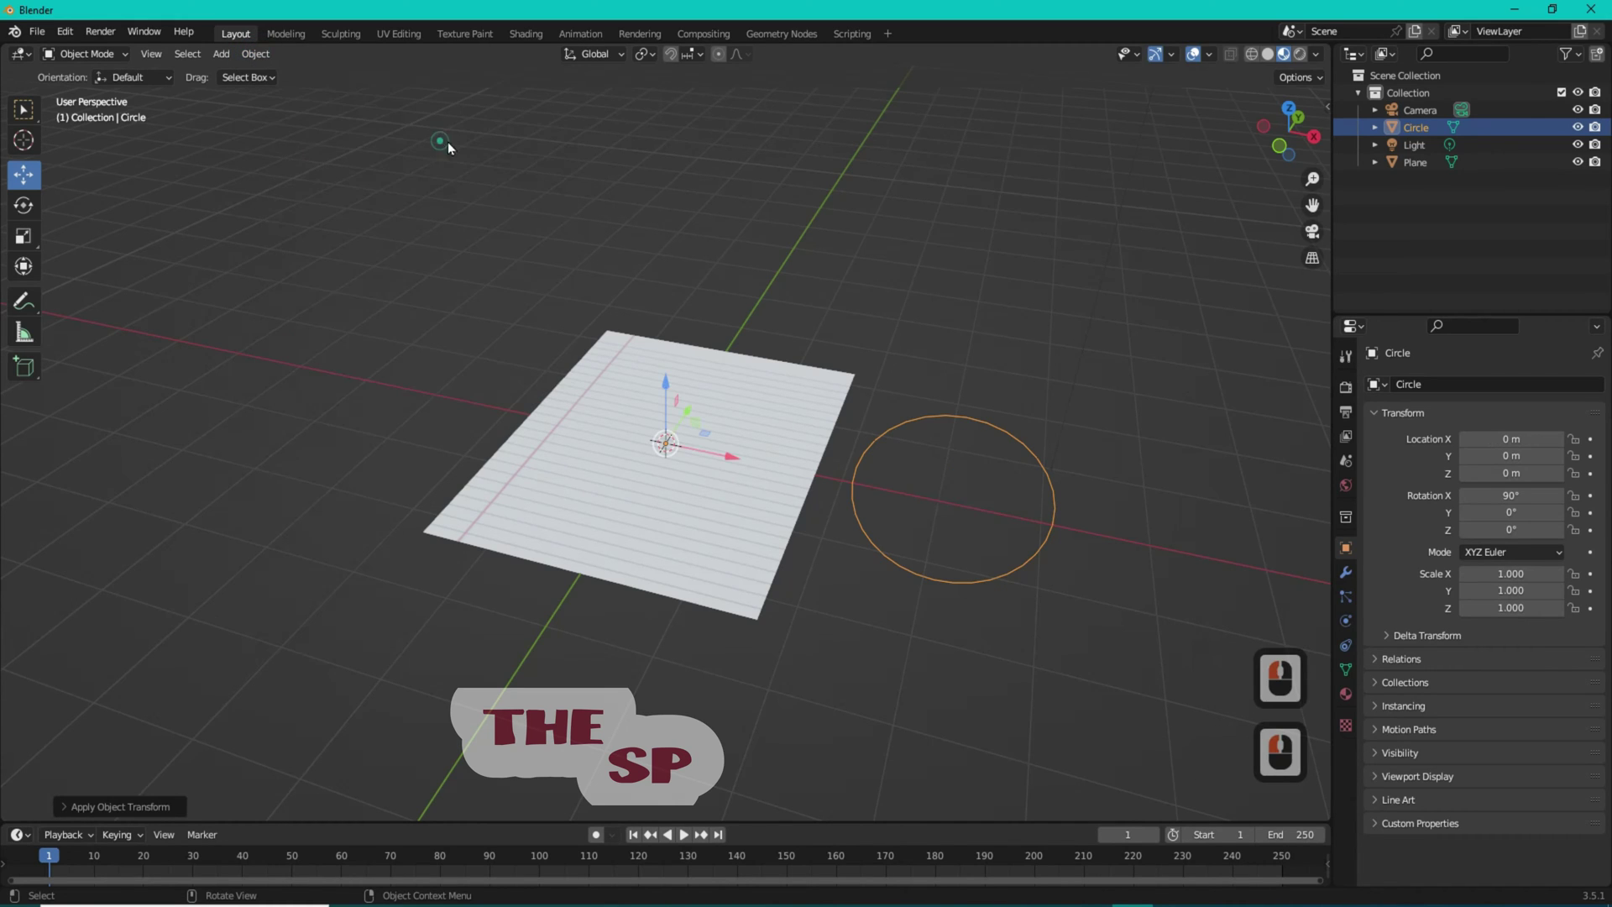
Add a Screw modifier to the circle with Y as its axis
{"action": "left_click", "coordinate": [1346, 573]}
{"action": "left_click", "coordinate": [1453, 386]}
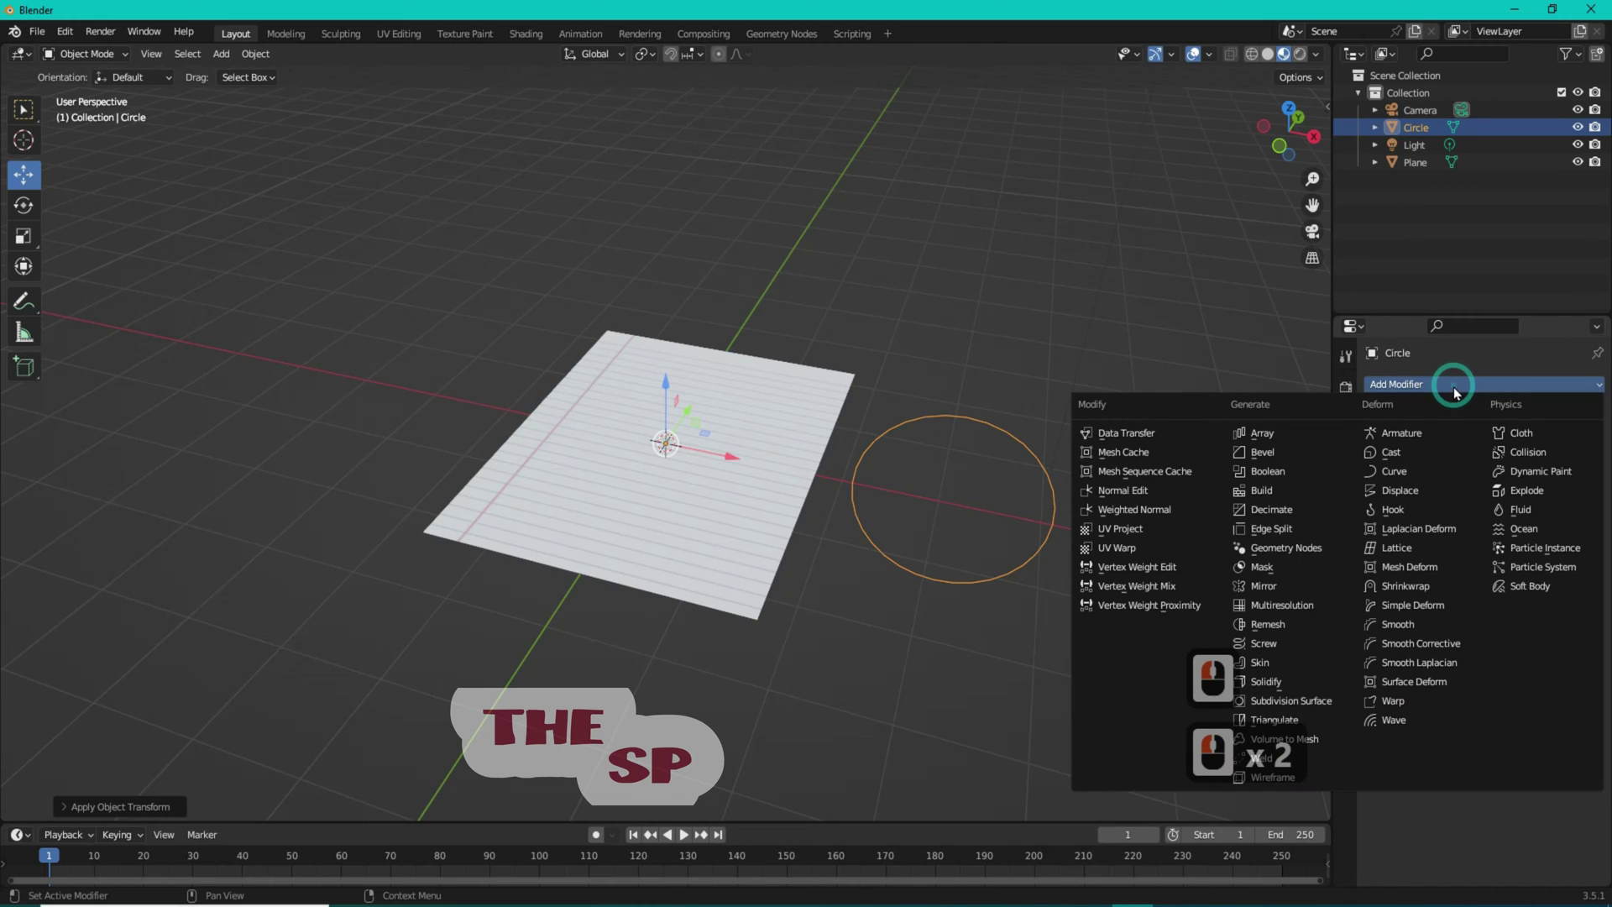
{"action": "left_click", "coordinate": [1261, 643]}
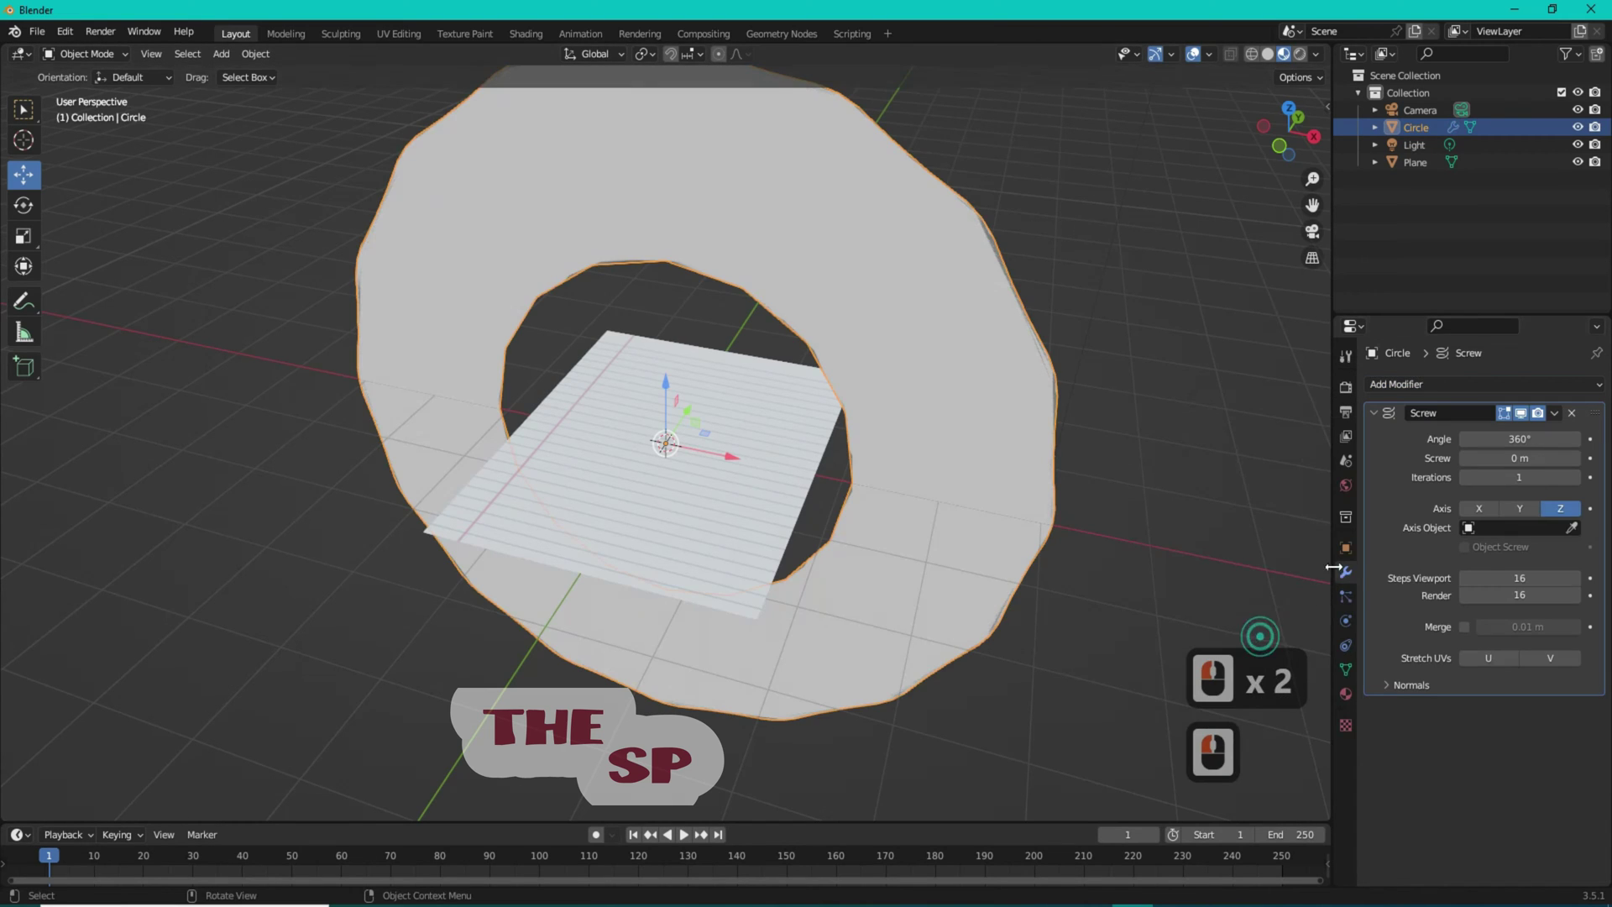
{"action": "left_click", "coordinate": [1533, 511]}
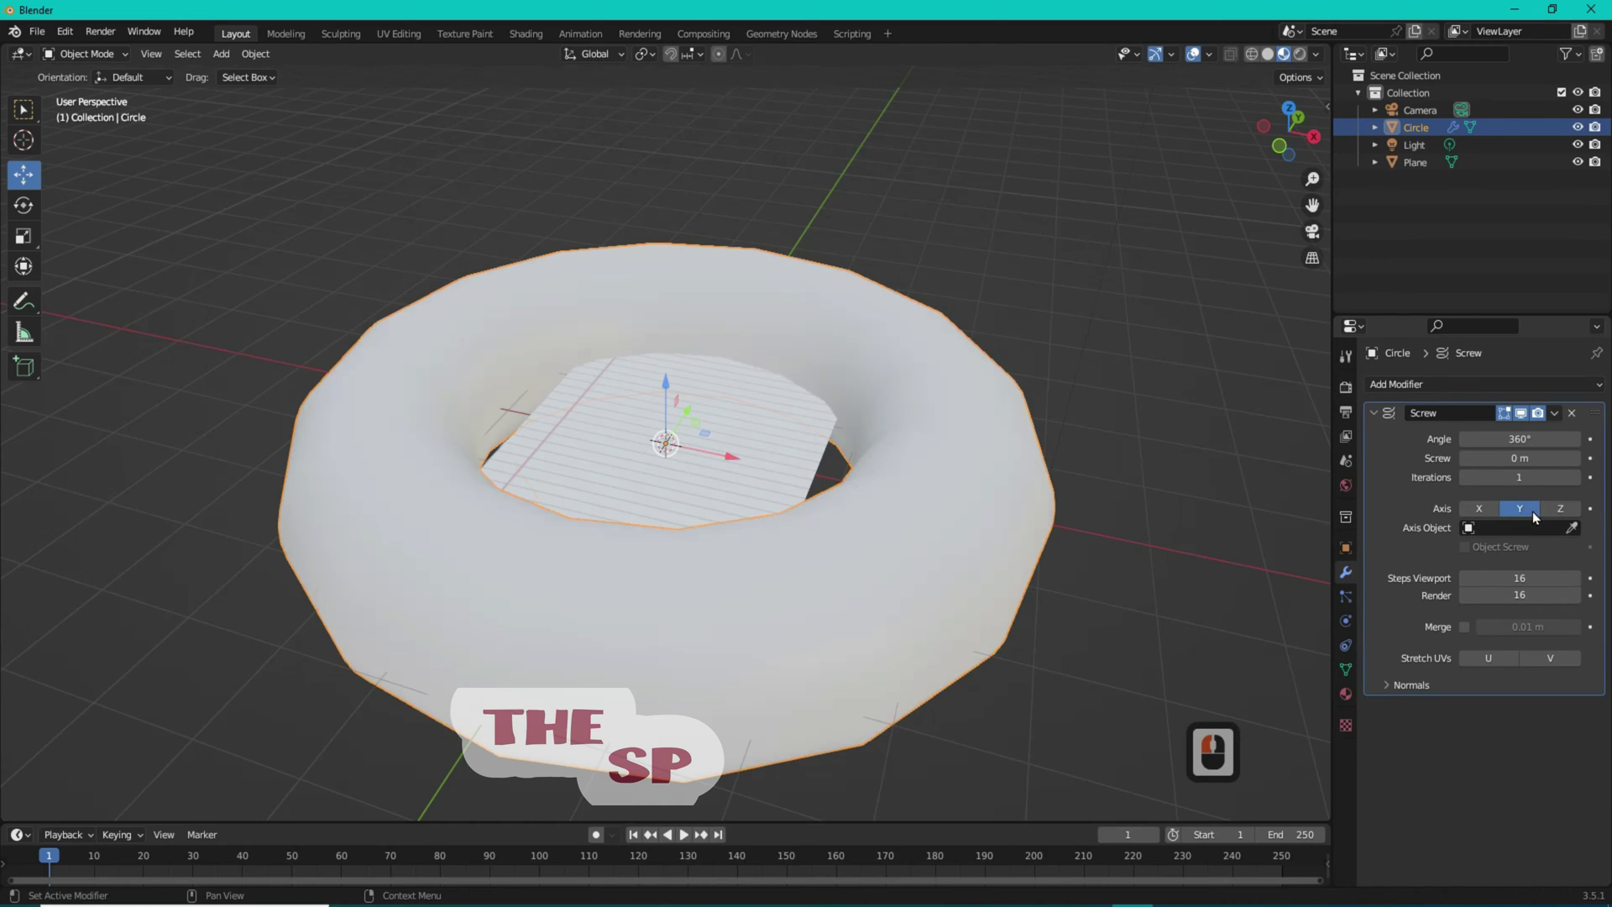
Raise the Screw modifier's screw offset to 1.8 m
{"action": "left_click", "coordinate": [1574, 459]}
{"action": "left_click", "coordinate": [1575, 459]}
{"action": "left_click", "coordinate": [1574, 459]}
{"action": "left_click", "coordinate": [1575, 458]}
{"action": "left_click", "coordinate": [1575, 458]}
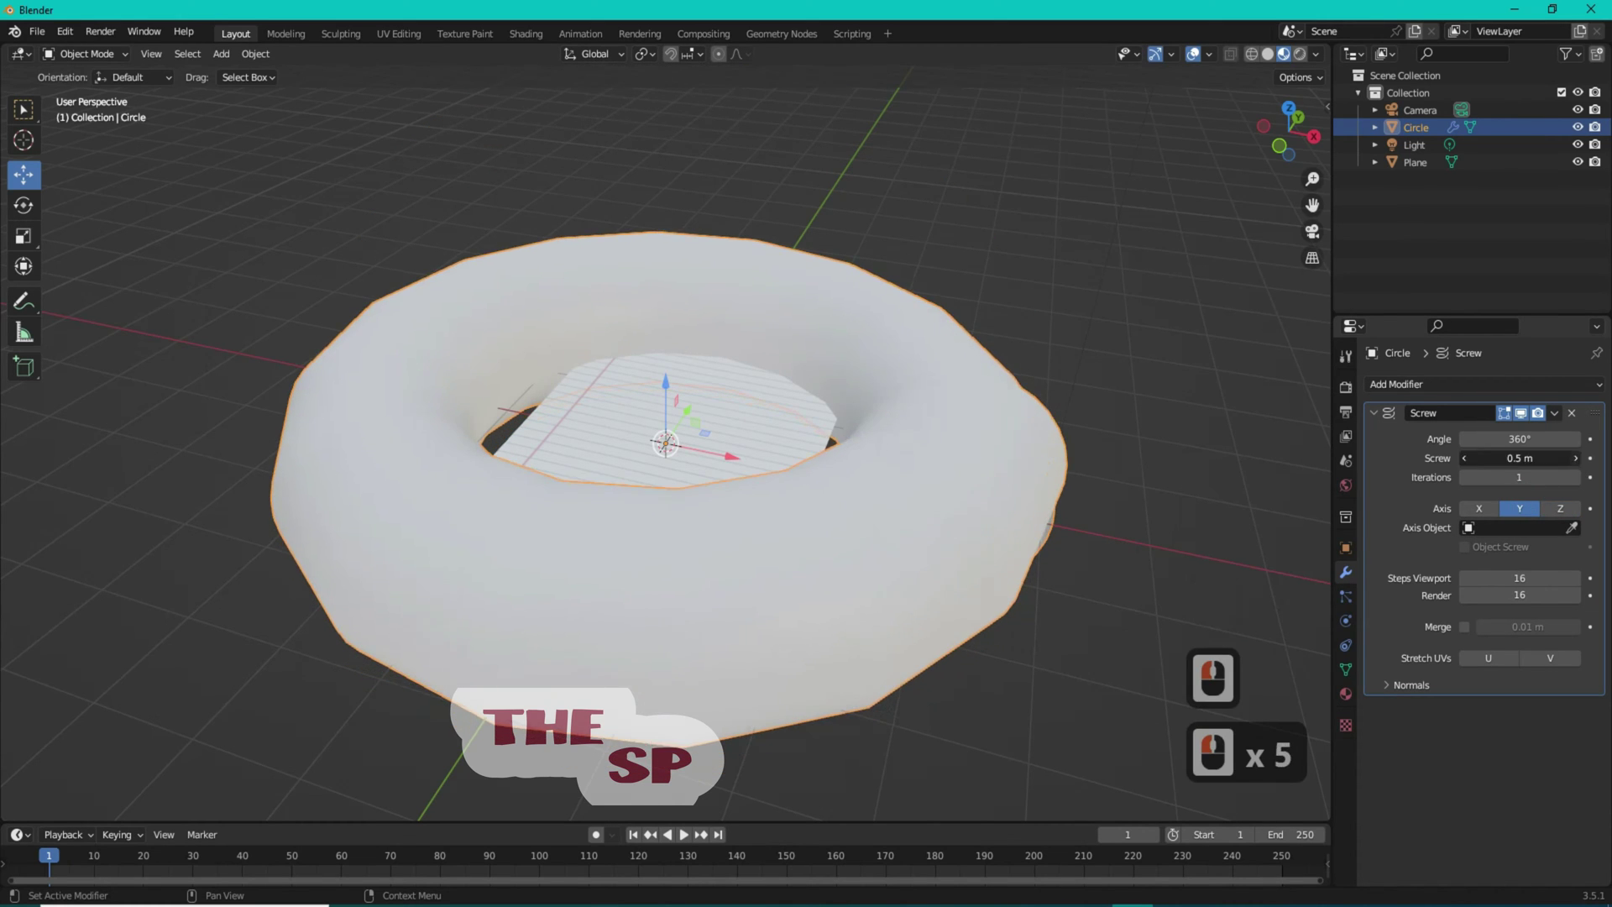
{"action": "left_click", "coordinate": [1575, 458]}
{"action": "left_click", "coordinate": [1575, 458]}
{"action": "left_click", "coordinate": [1575, 458]}
{"action": "mouse_move", "coordinate": [1535, 458]}
{"action": "left_mouse_down"}
{"action": "mouse_move", "coordinate": [1561, 458]}
{"action": "mouse_move", "coordinate": [1518, 458]}
{"action": "left_mouse_up"}
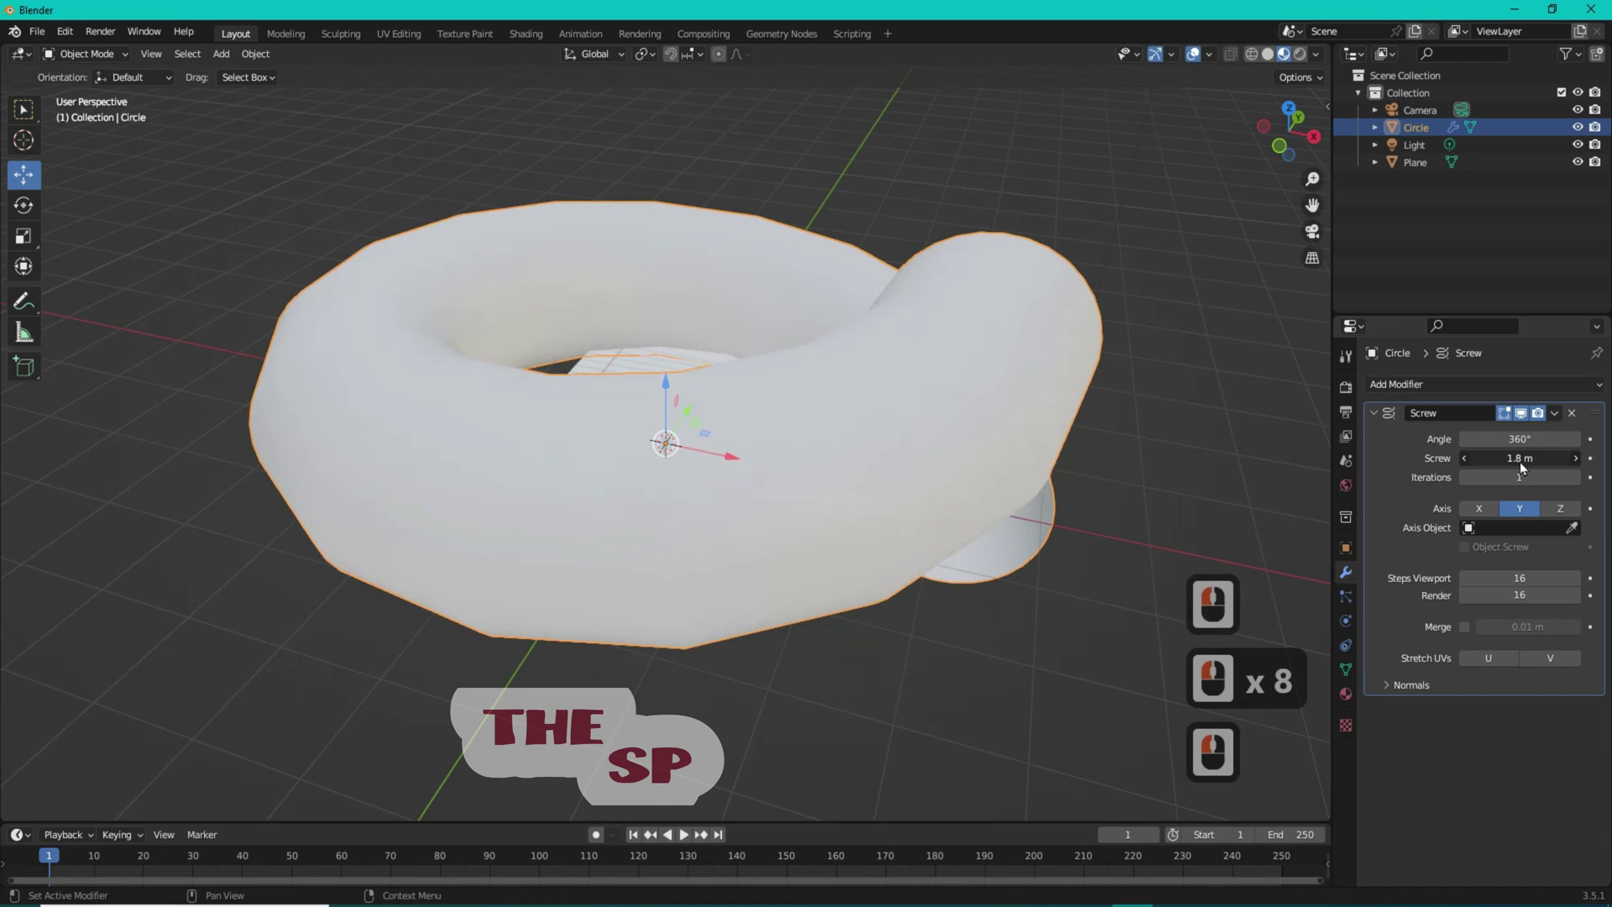
Set the Screw modifier's viewport steps to 32 and its iterations to 7
{"action": "left_click", "coordinate": [1522, 576]}
{"action": "type", "text": "32"}
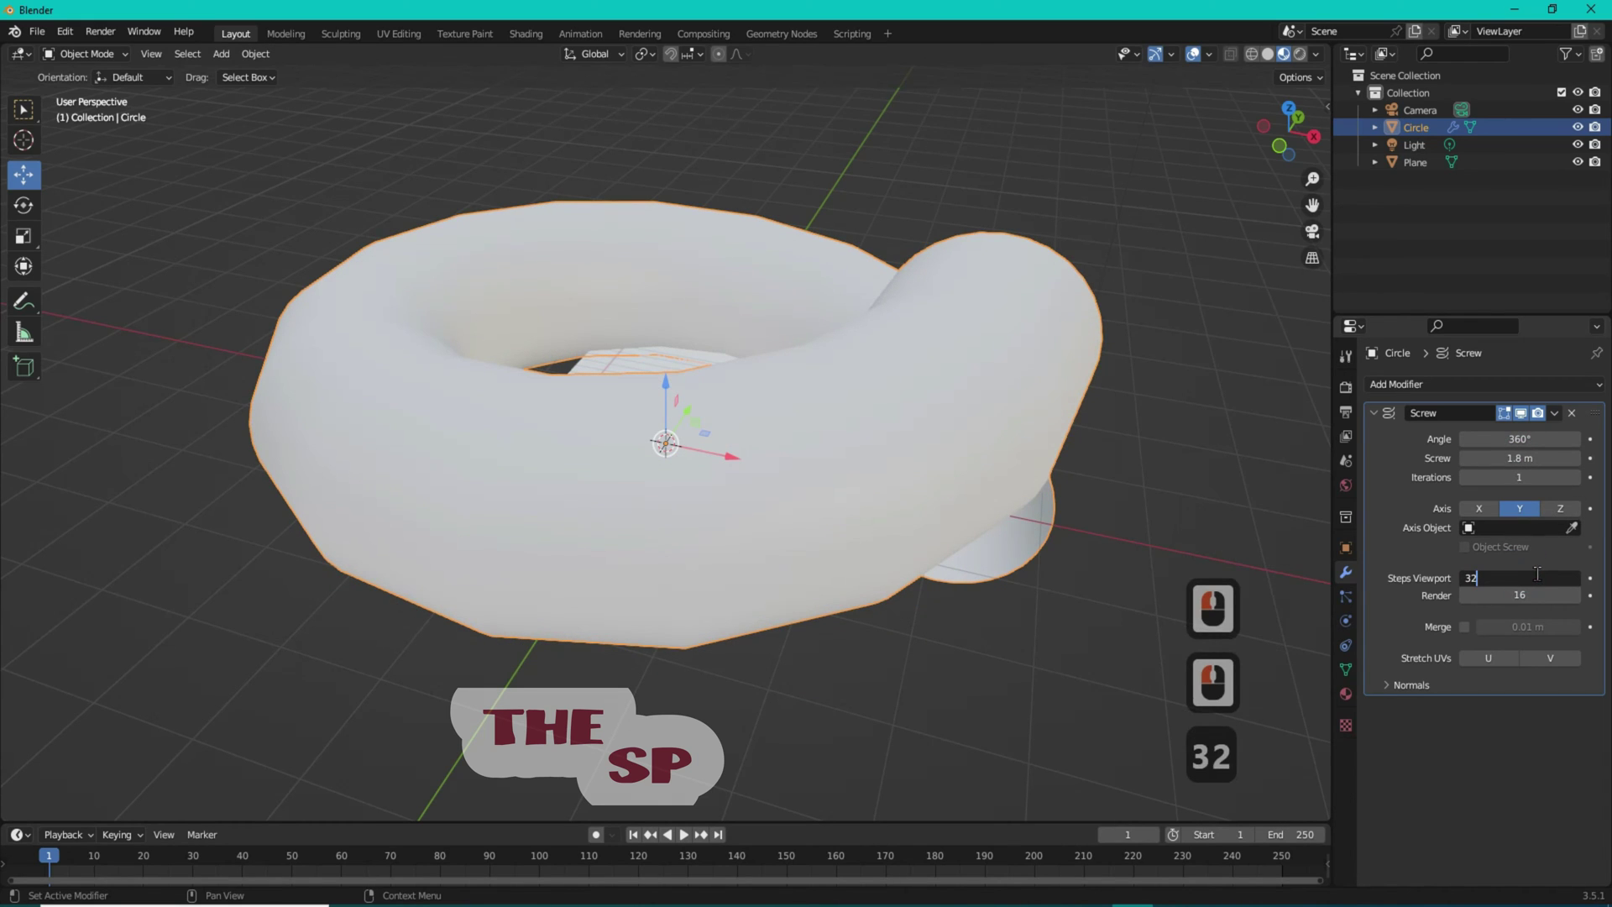
{"action": "key", "text": "Return"}
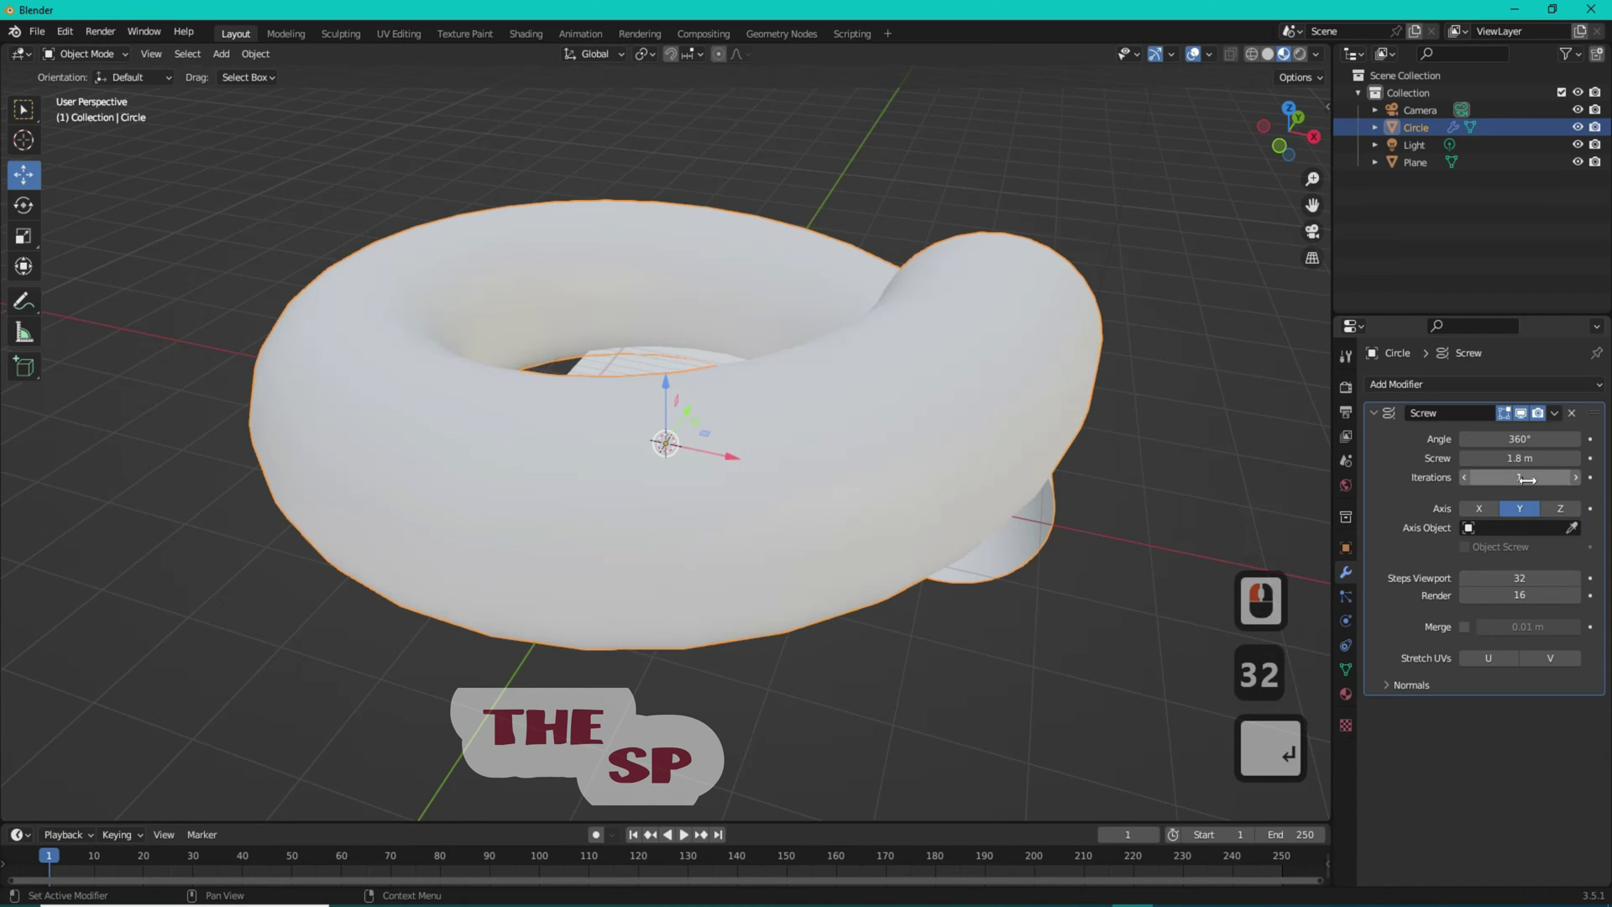
{"action": "left_click_drag", "start_coordinate": [1519, 477], "coordinate": [1562, 477]}
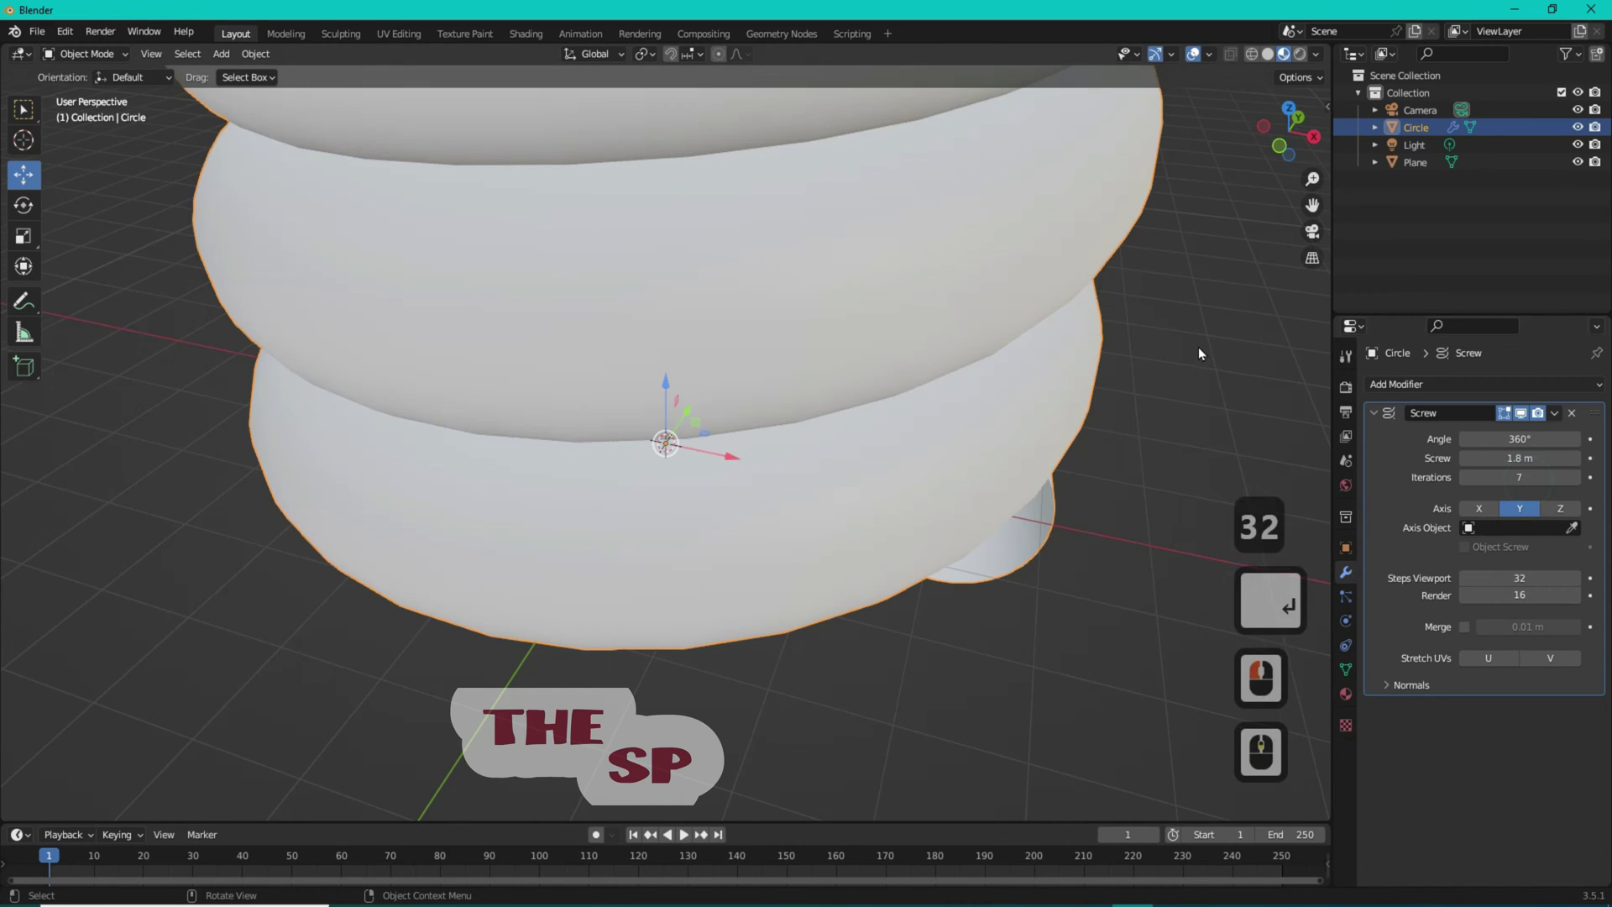
{"action": "scroll", "coordinate": [1197, 345], "scroll_direction": "down", "scroll_amount": 5}
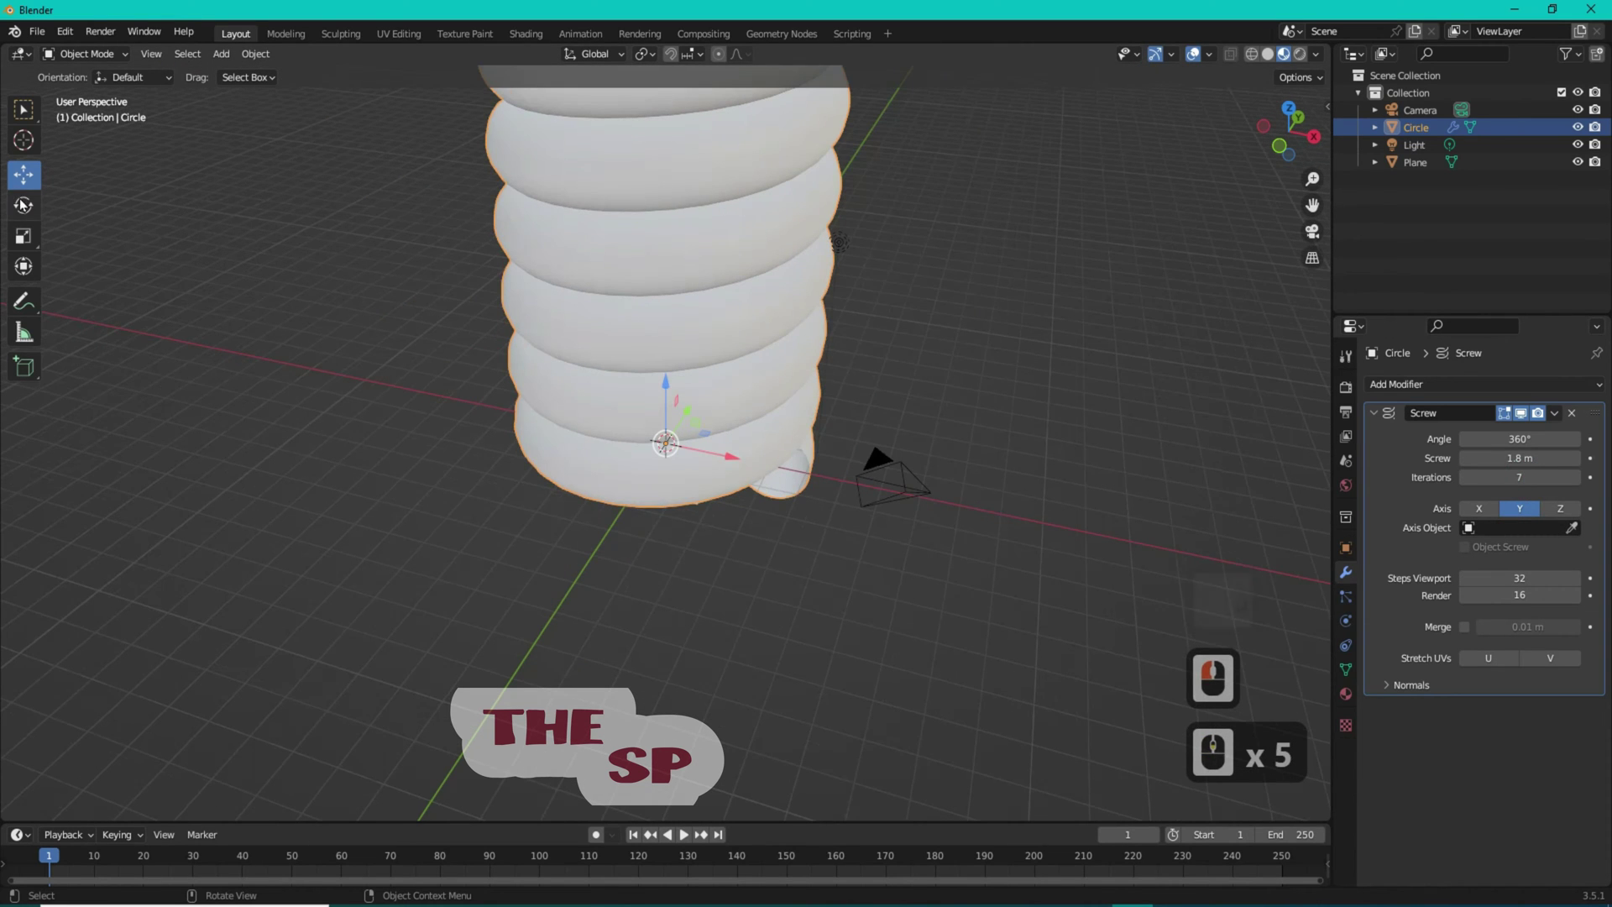
Rotate the coil about the X axis and set its X rotation to exactly 180° so that it lies flat
{"action": "left_click", "coordinate": [24, 204]}
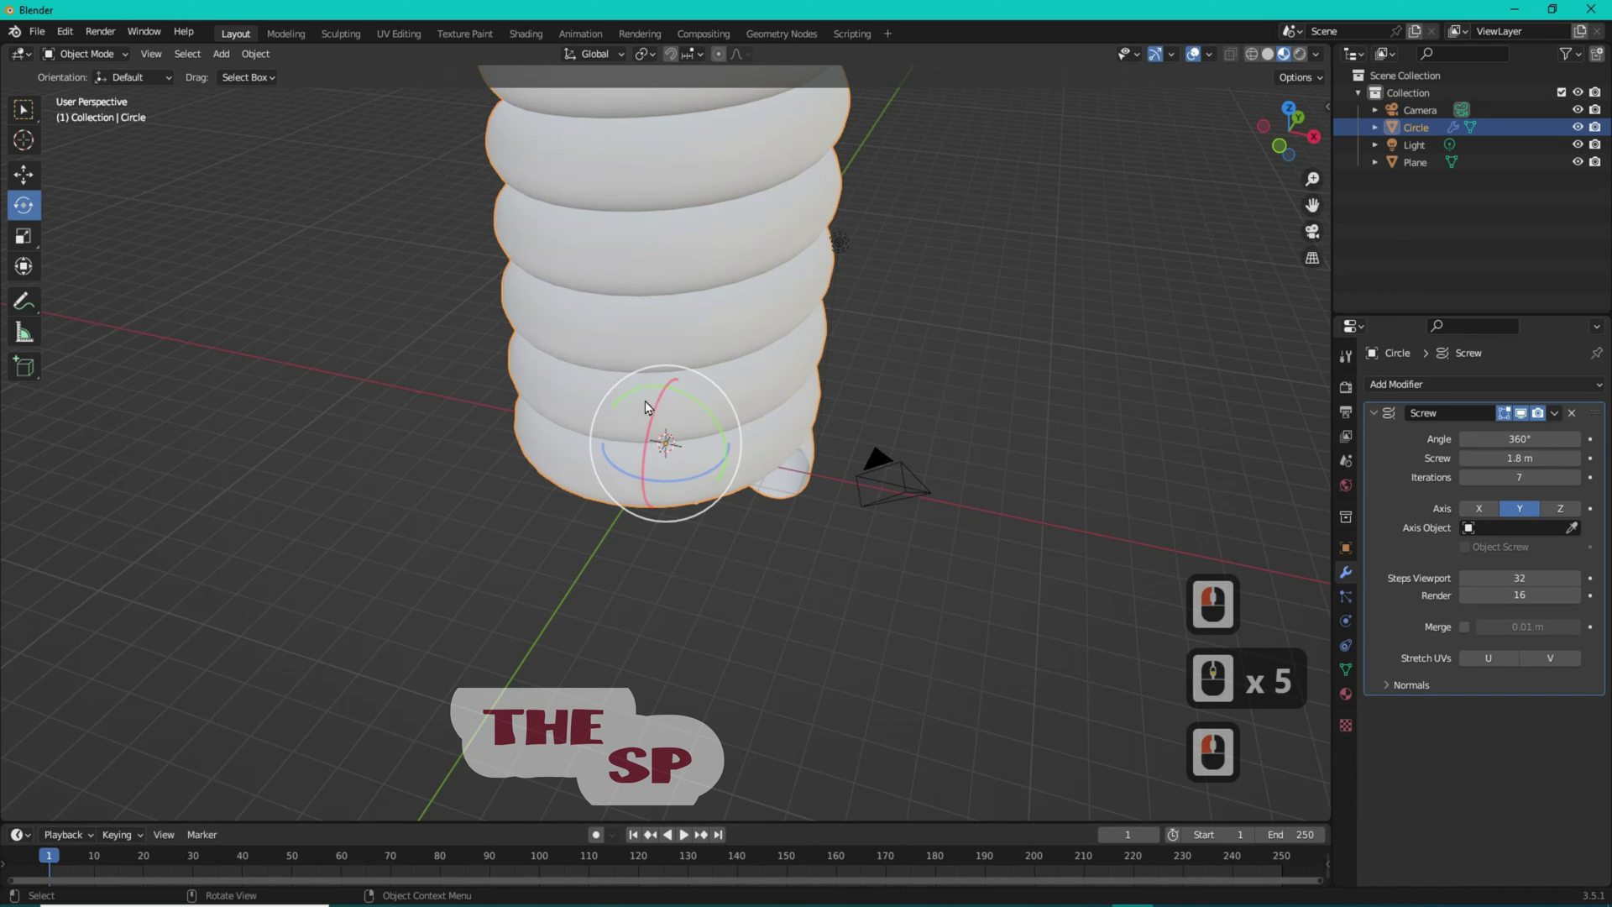
{"action": "left_click_drag", "start_coordinate": [658, 400], "coordinate": [622, 456]}
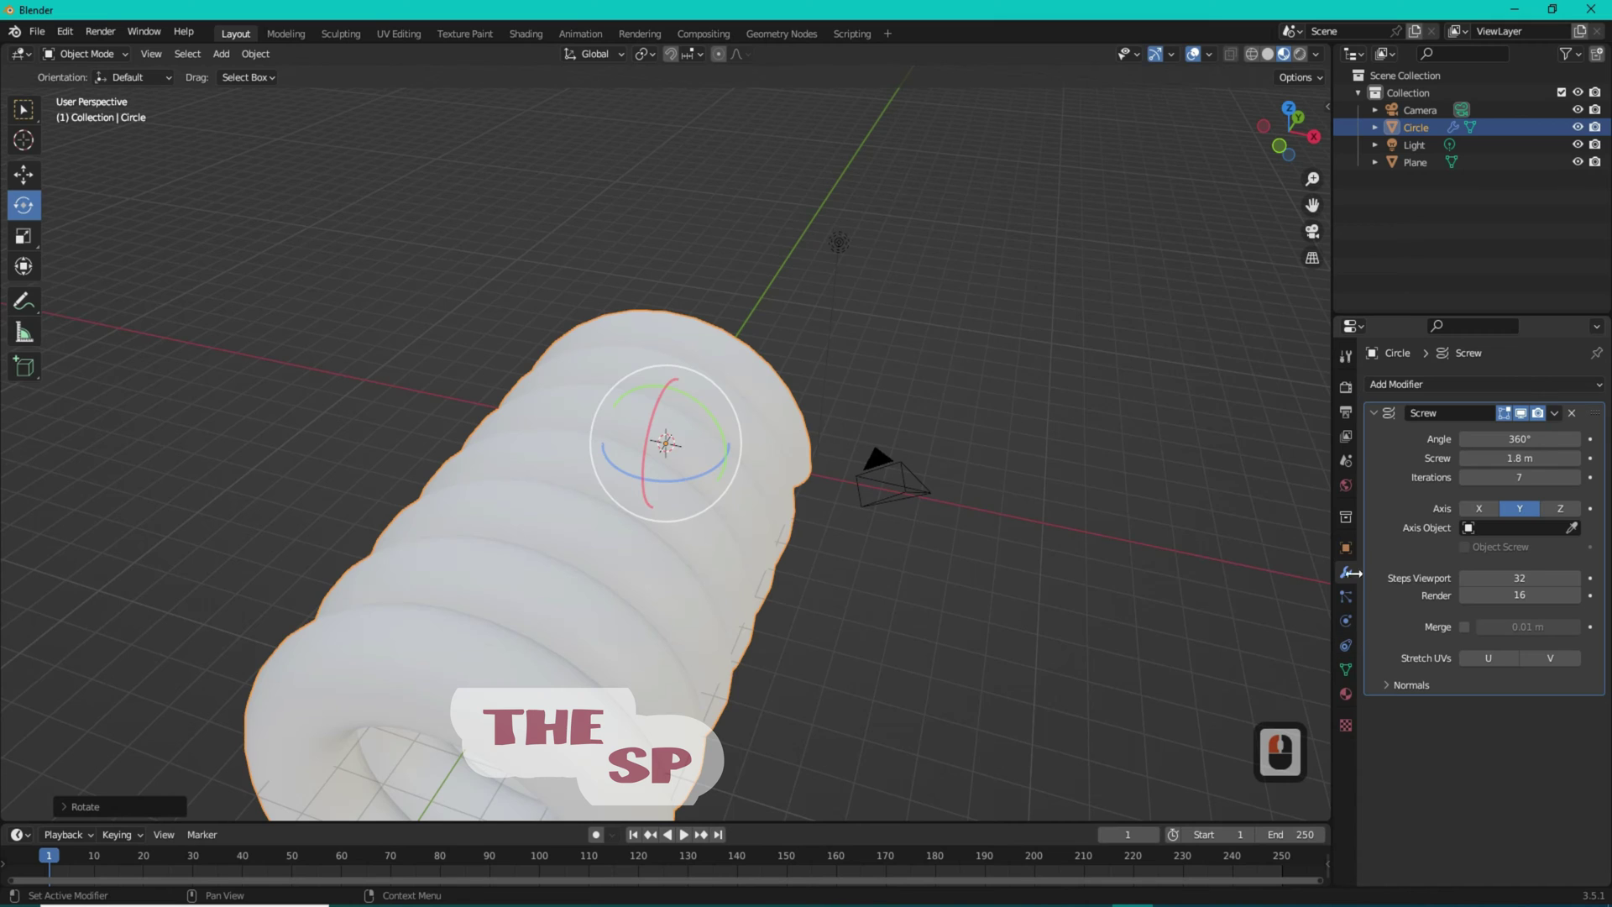
{"action": "left_click", "coordinate": [1346, 547]}
{"action": "double_click", "coordinate": [1518, 494]}
{"action": "type", "text": "1"}
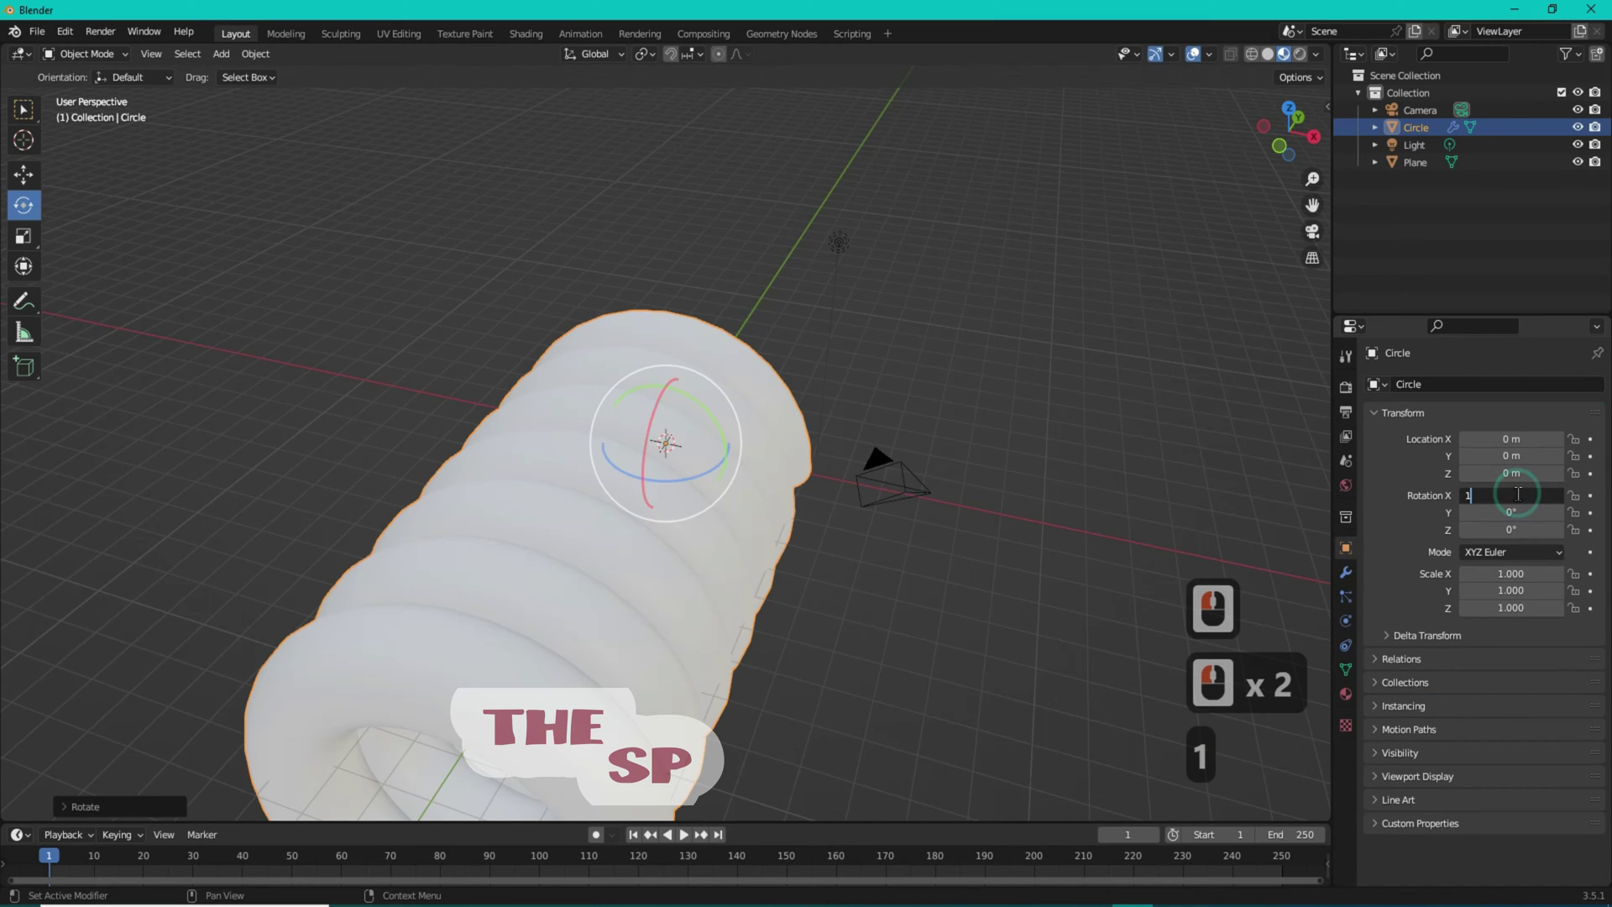
{"action": "type", "text": "80"}
{"action": "key", "text": "Return"}
{"action": "scroll", "coordinate": [915, 305], "scroll_direction": "down", "scroll_amount": 3}
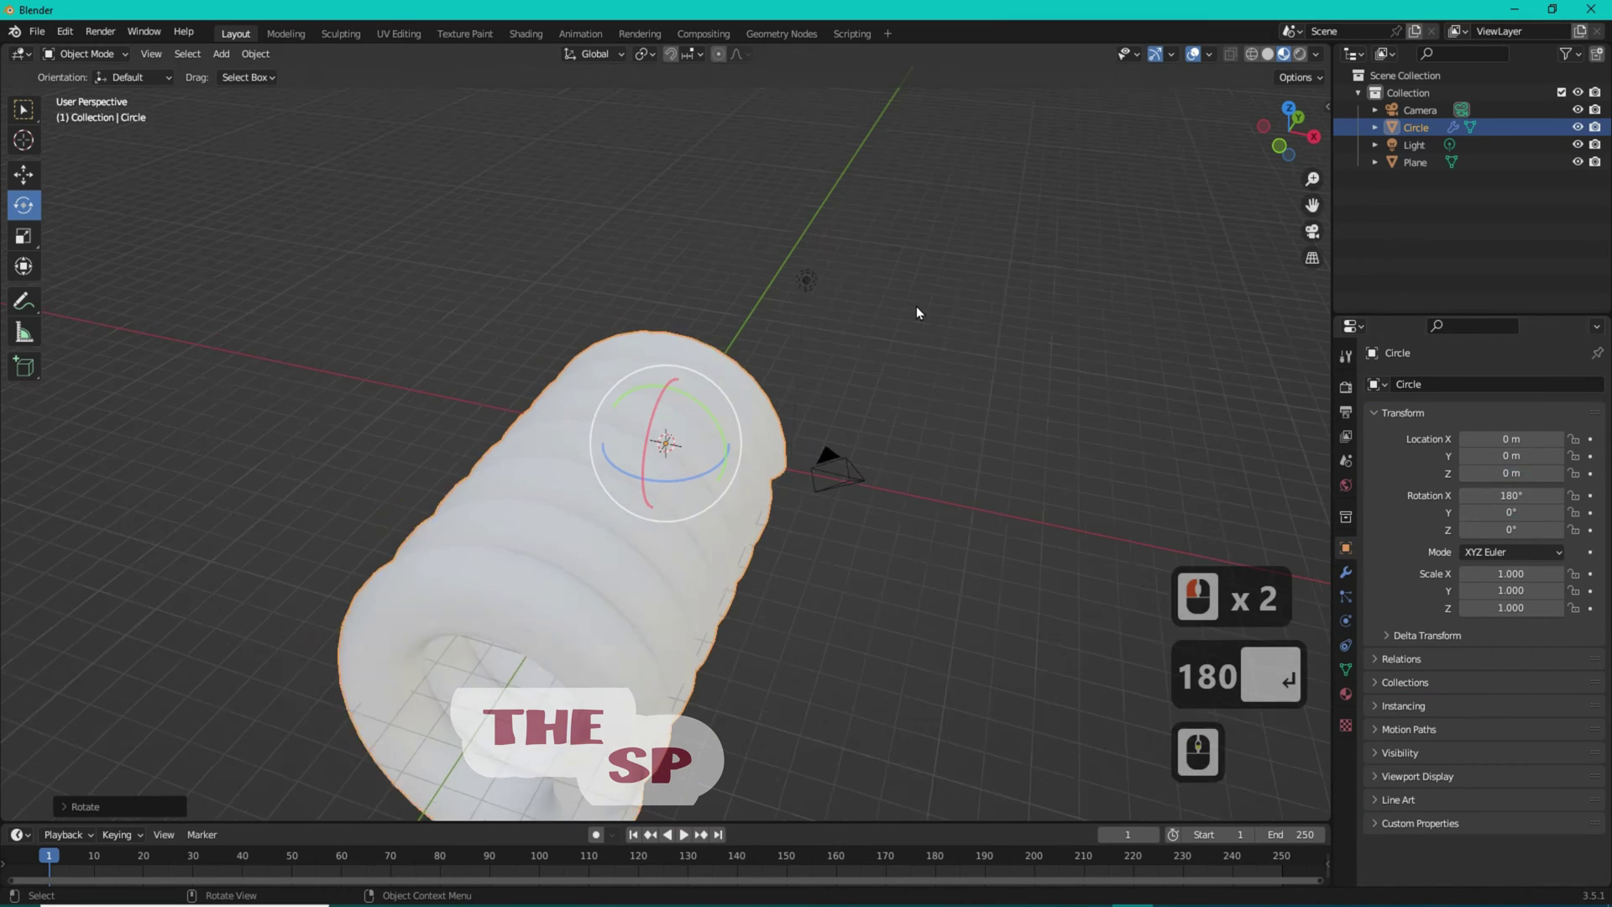
Scale the coil down to about 0.157 and raise its Screw modifier's screw offset to 2.8 m
{"action": "key", "text": "s"}
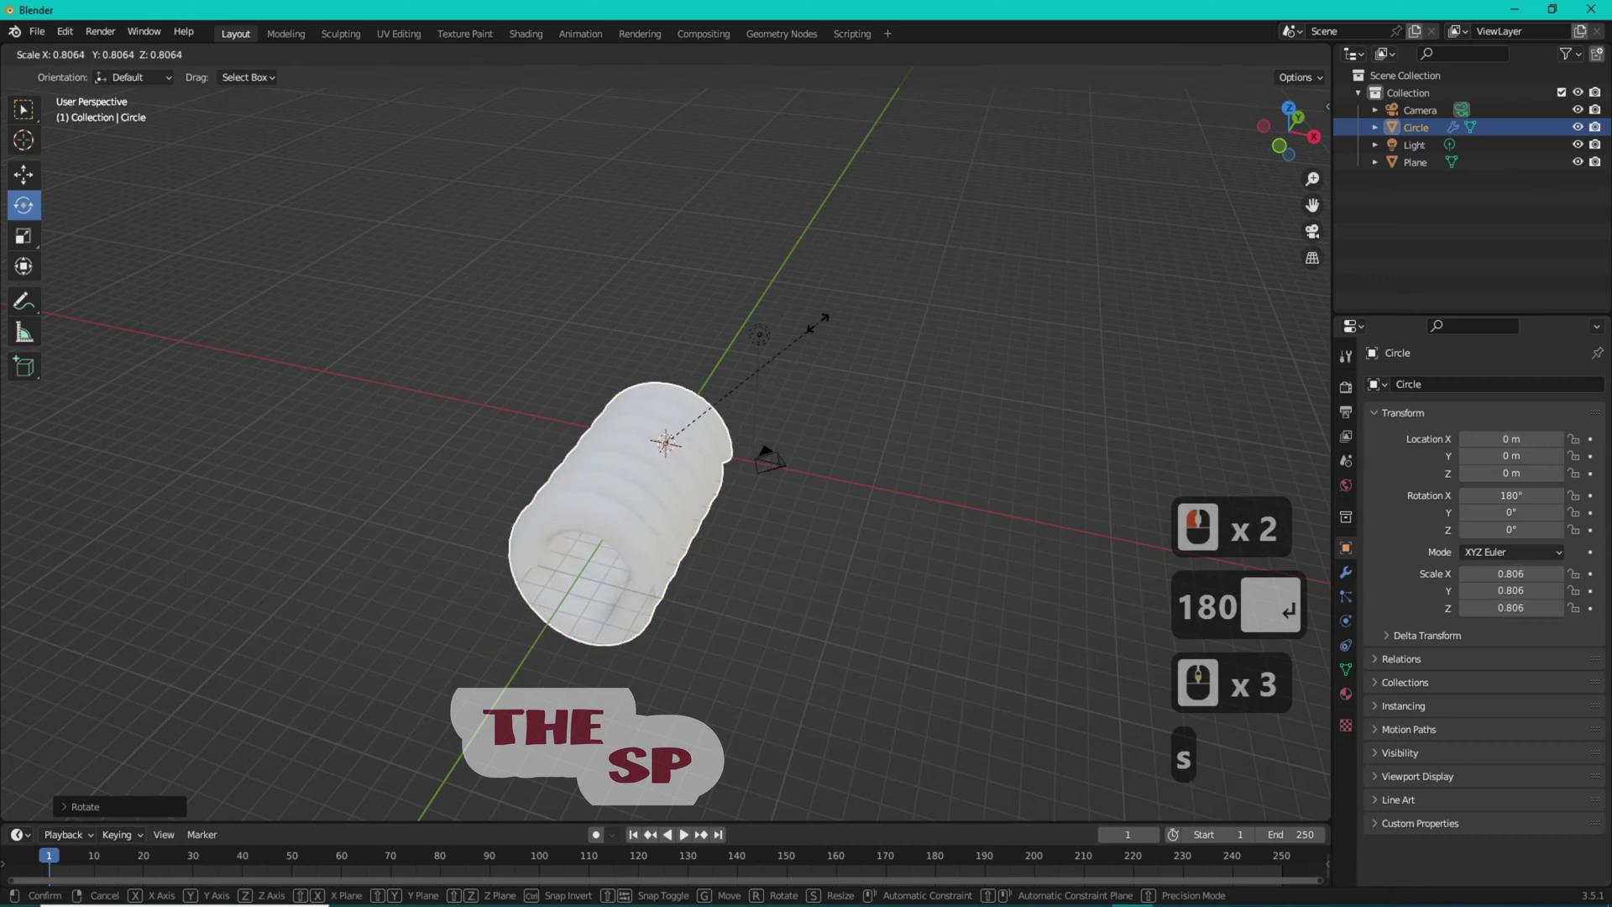
{"action": "left_click", "coordinate": [698, 427]}
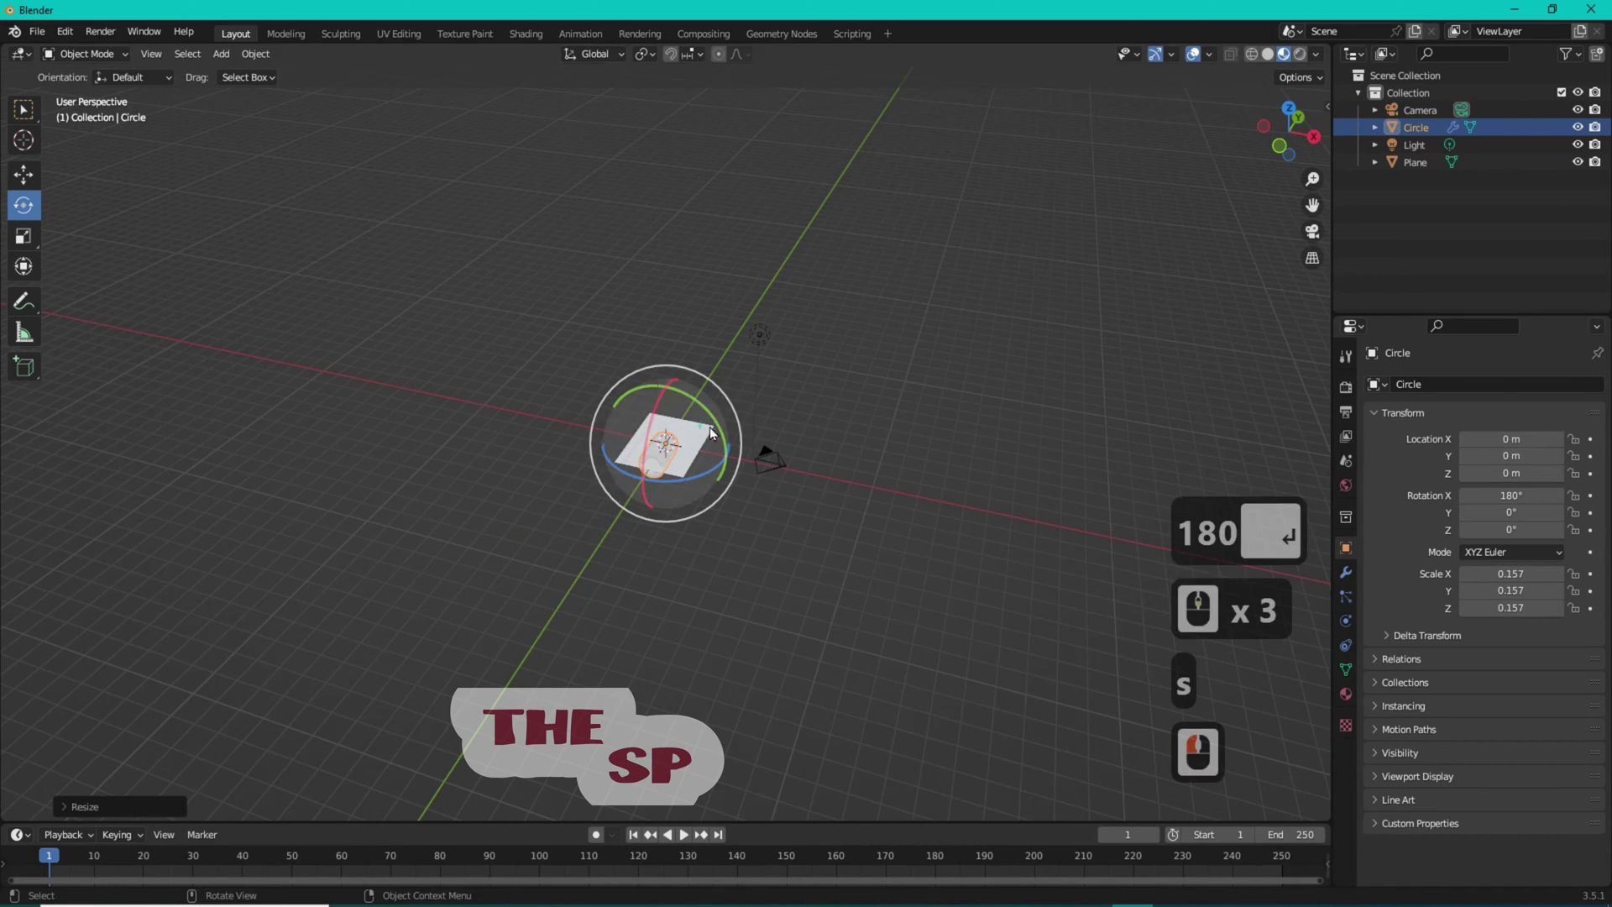
{"action": "left_click", "coordinate": [1345, 572]}
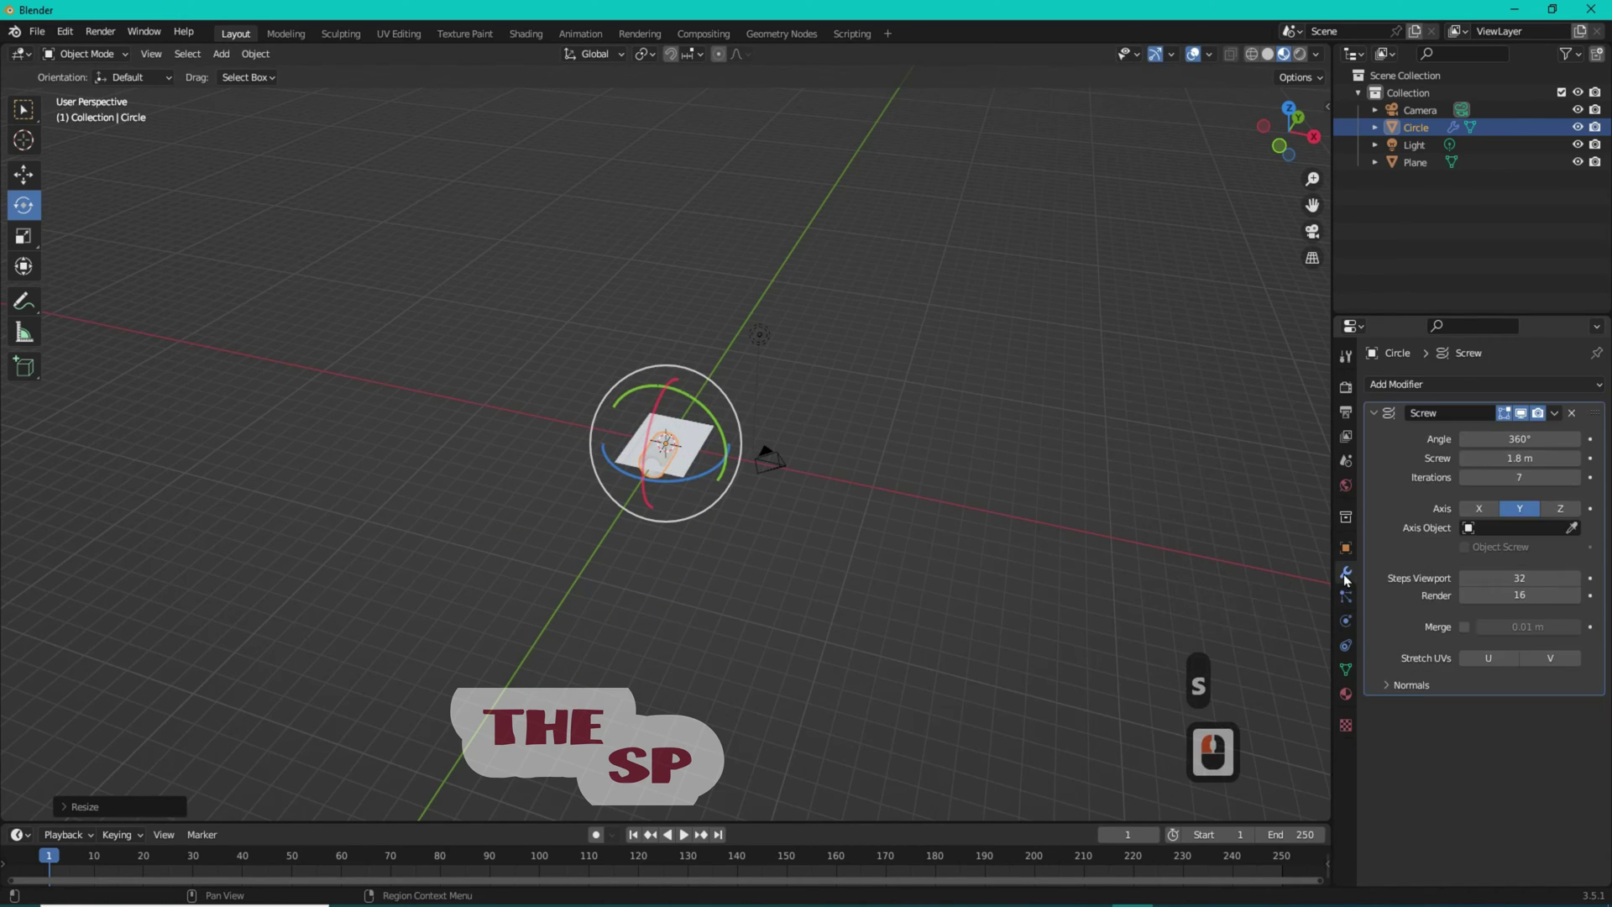
{"action": "scroll", "coordinate": [557, 467], "scroll_direction": "up", "scroll_amount": 10}
{"action": "scroll", "coordinate": [820, 417], "scroll_direction": "up", "scroll_amount": 1}
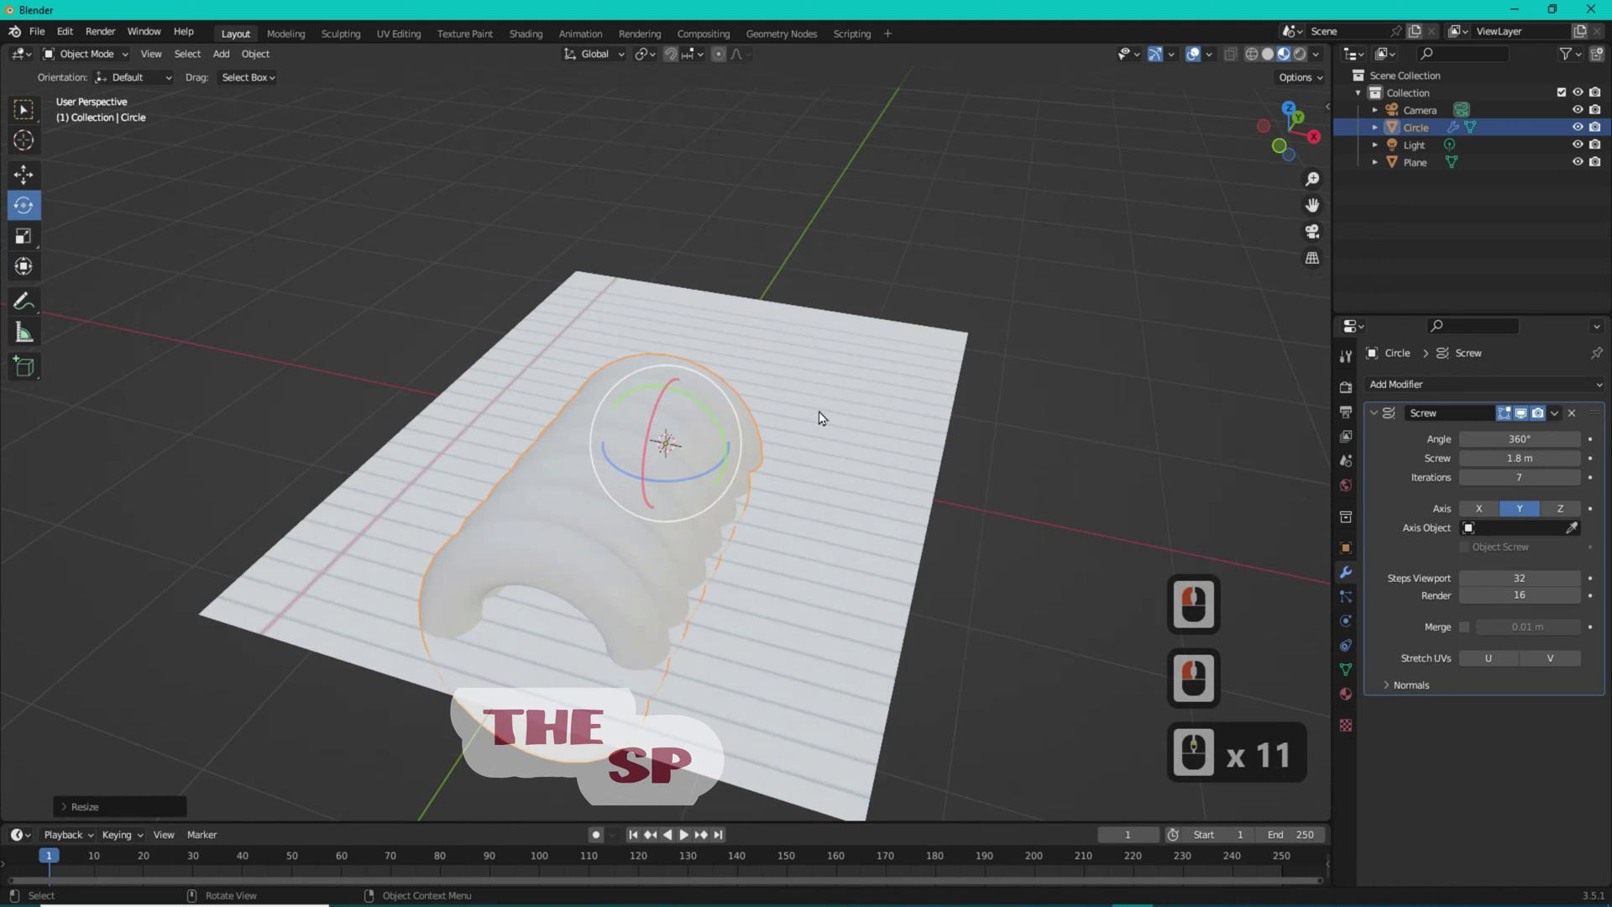
{"action": "left_click_drag", "start_coordinate": [1515, 458], "coordinate": [1565, 458]}
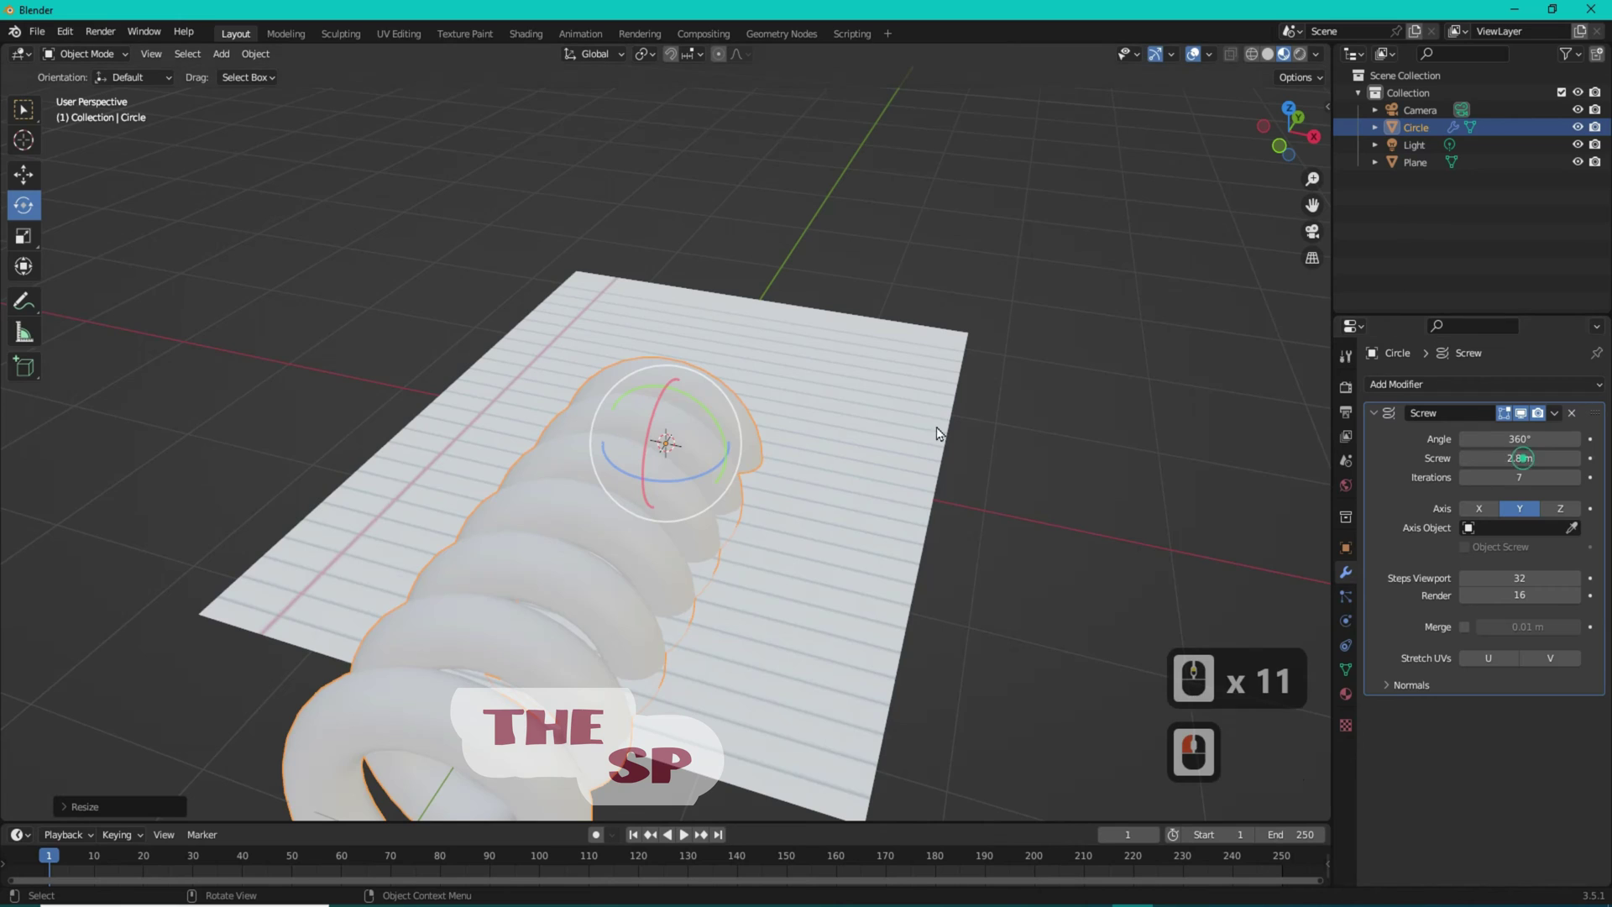
In top view, move the coil along Y to the page's top end and along X onto its left edge
{"action": "scroll", "coordinate": [816, 378], "scroll_direction": "down", "scroll_amount": 4}
{"action": "left_click", "coordinate": [1289, 106]}
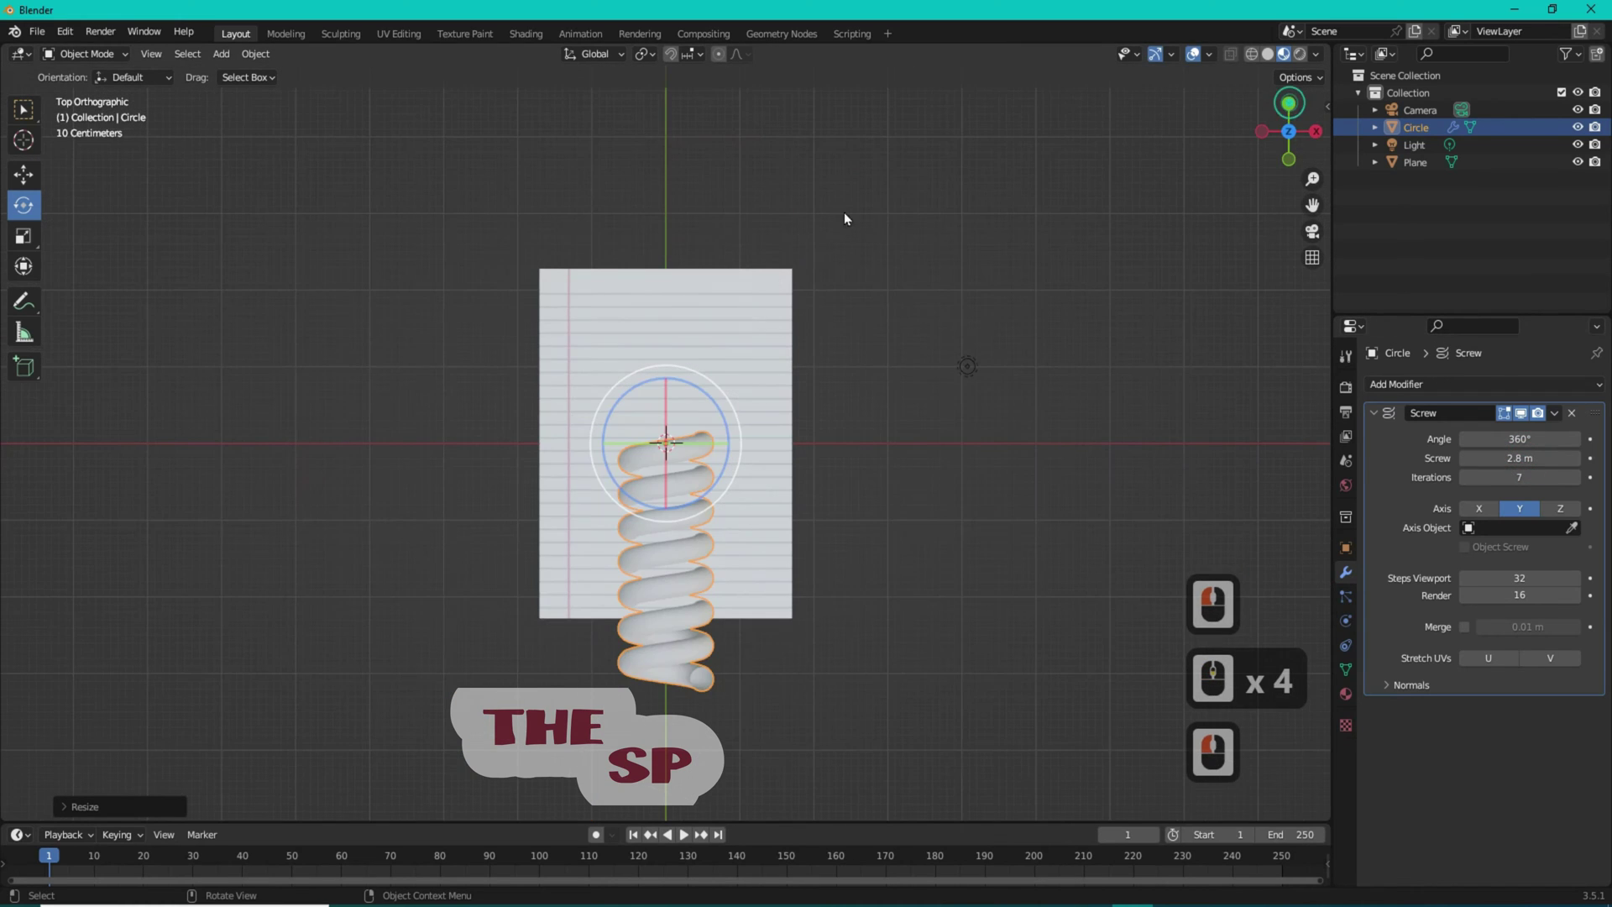
{"action": "left_click", "coordinate": [34, 174]}
{"action": "left_click_drag", "start_coordinate": [665, 374], "coordinate": [667, 212]}
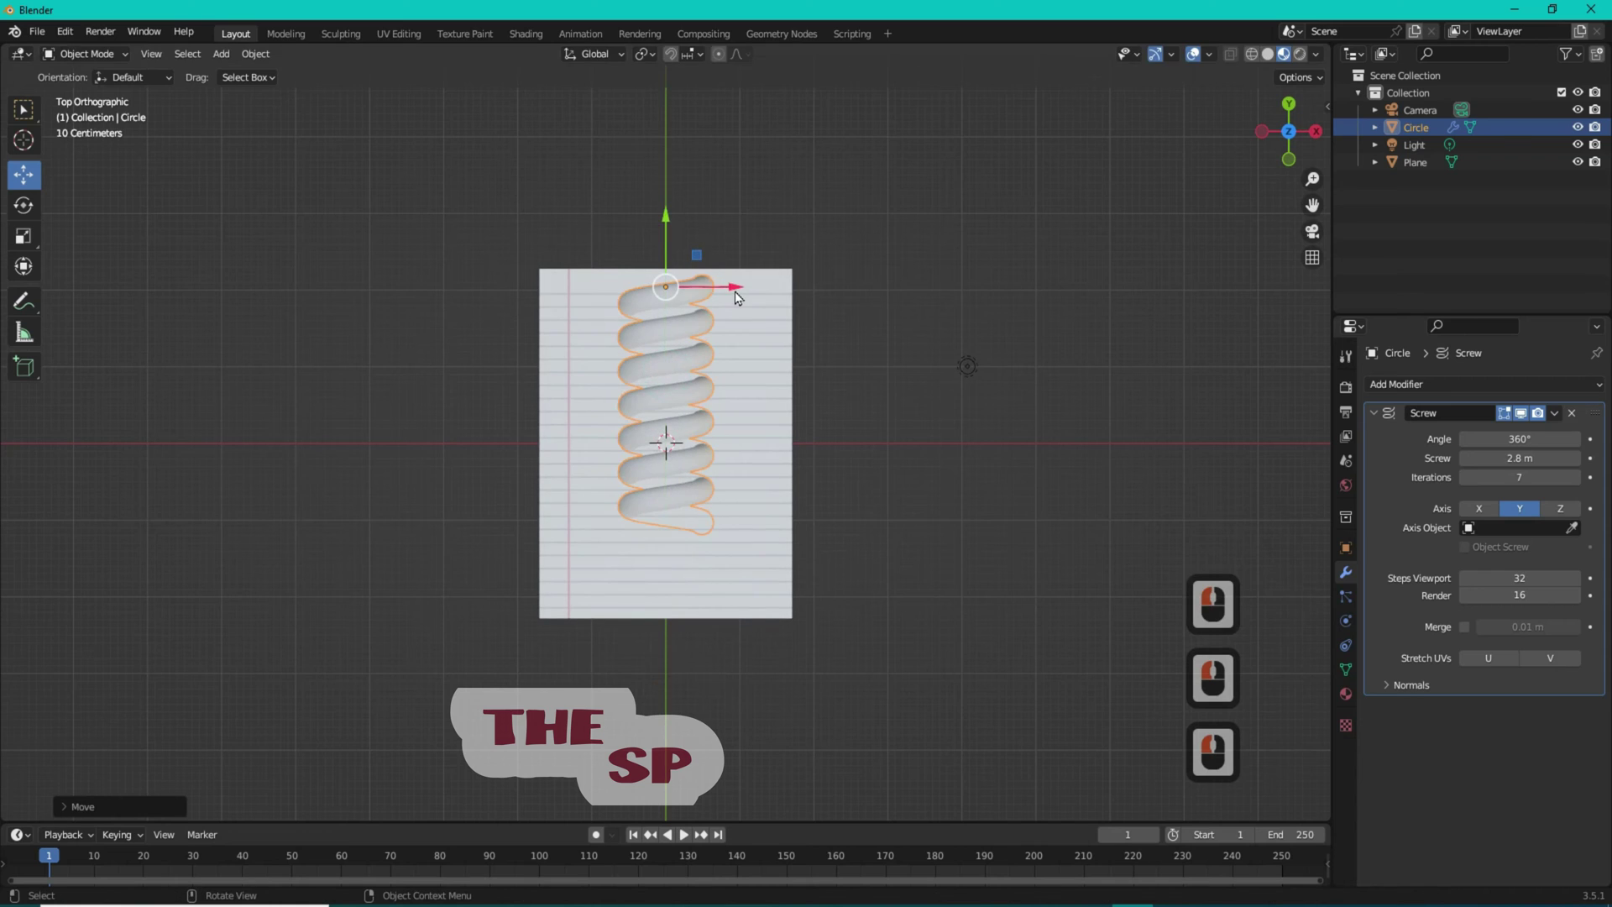
{"action": "left_click_drag", "start_coordinate": [729, 286], "coordinate": [588, 291]}
Scale the coil down to about 0.72 of its size and nudge it slightly along X toward the page
{"action": "mouse_move", "coordinate": [1296, 134]}
{"action": "left_mouse_down"}
{"action": "mouse_move", "coordinate": [1276, 189]}
{"action": "mouse_move", "coordinate": [1291, 156]}
{"action": "left_mouse_up"}
{"action": "double_click", "coordinate": [1291, 156]}
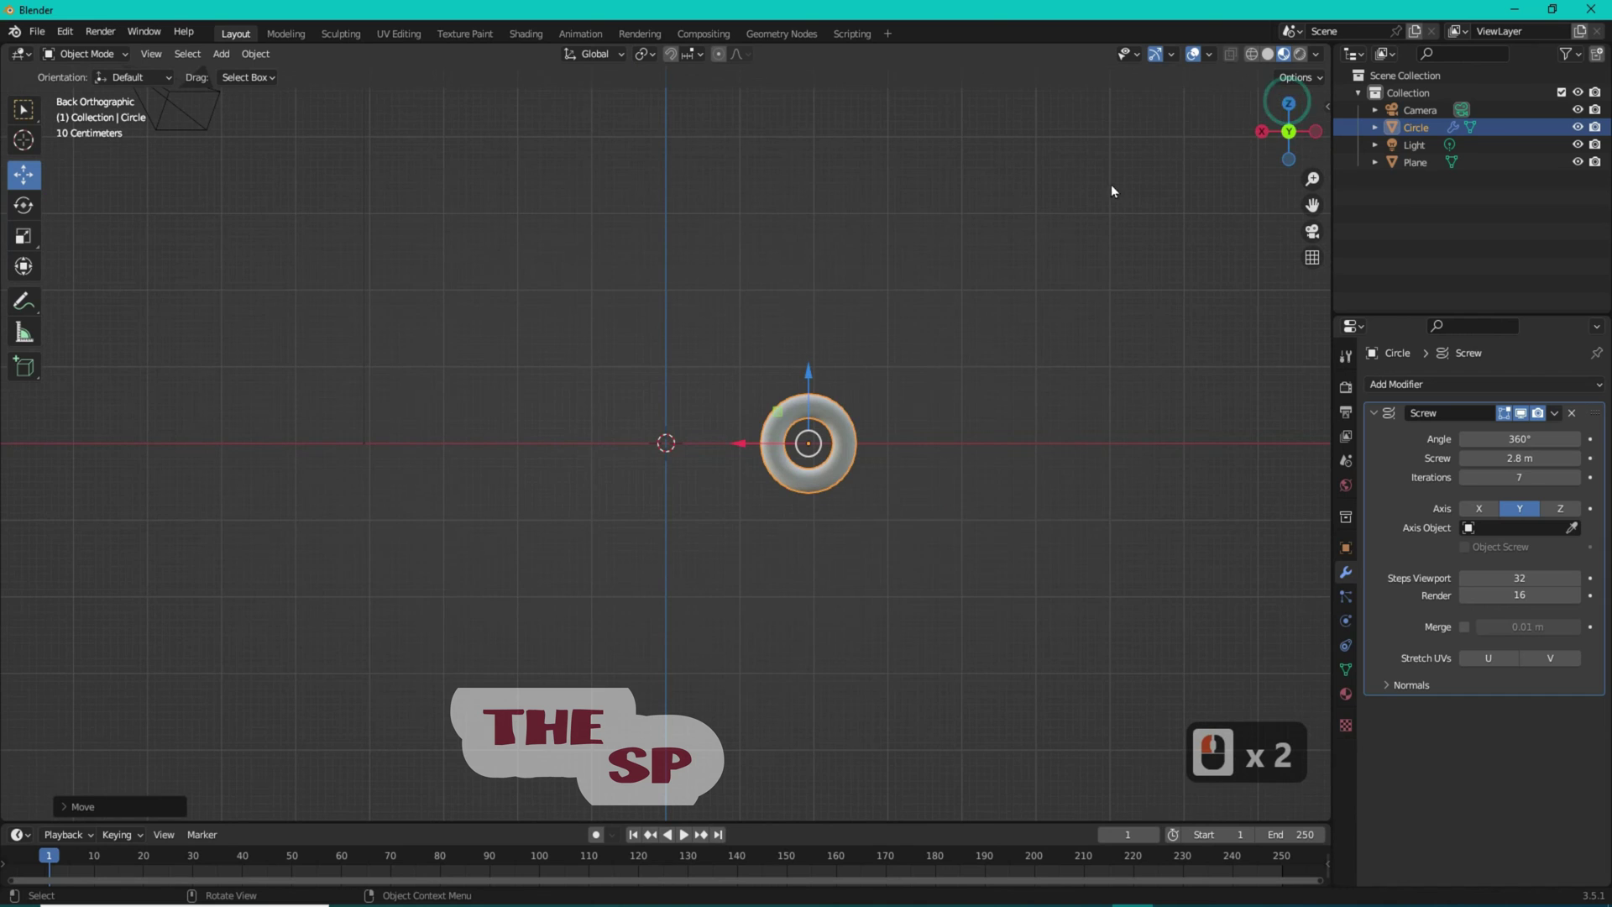
{"action": "left_click", "coordinate": [1279, 113]}
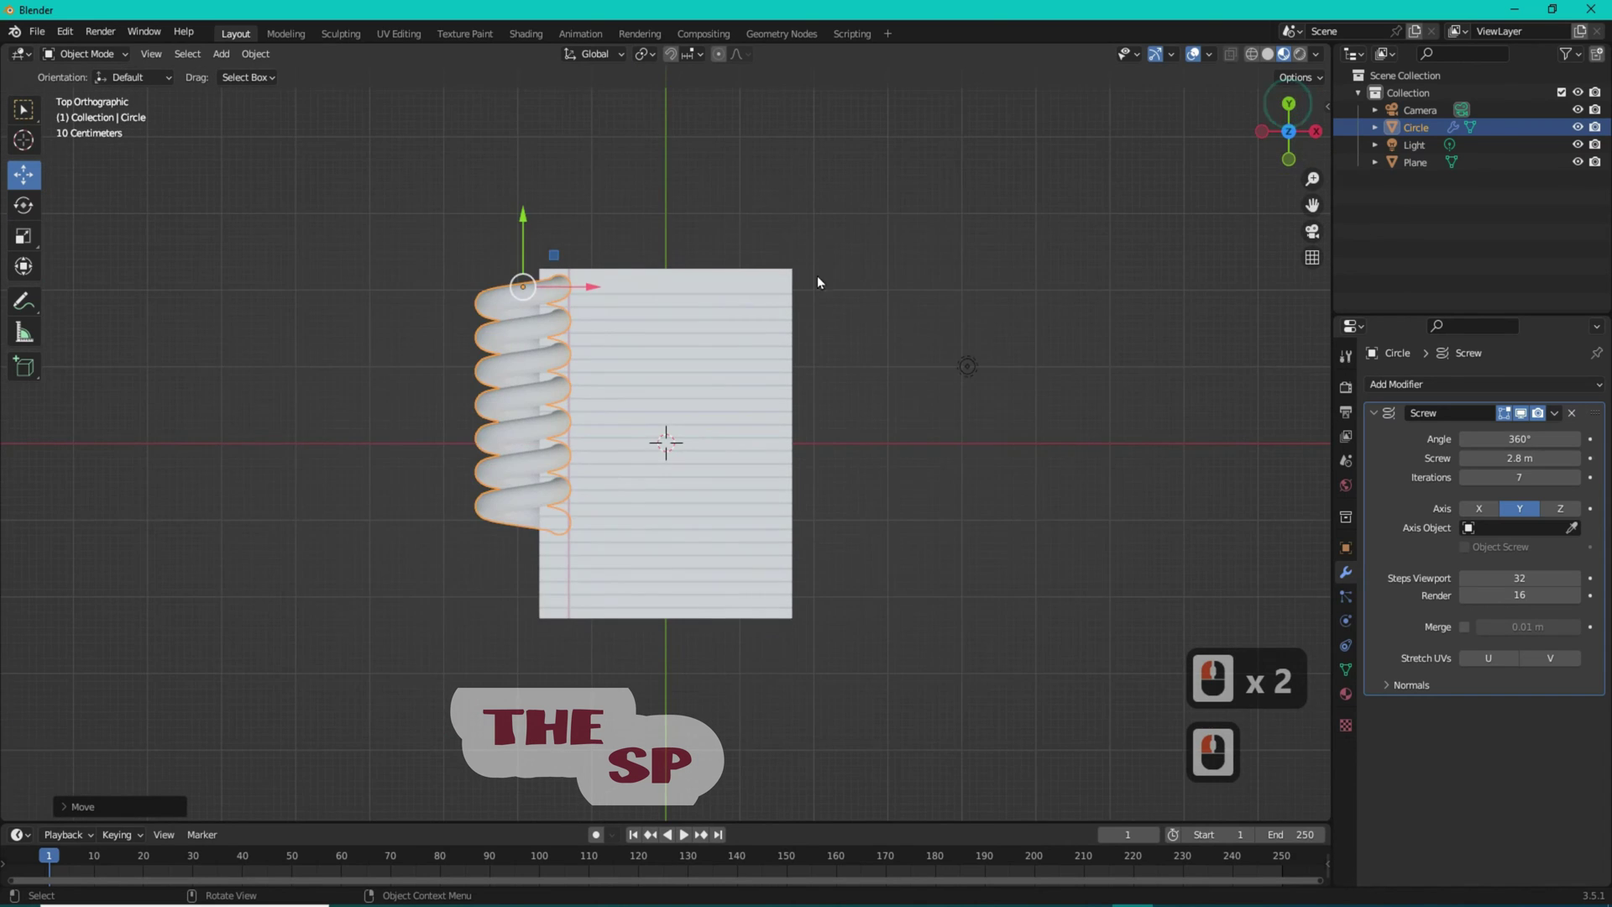
{"action": "scroll", "coordinate": [539, 262], "scroll_direction": "up", "scroll_amount": 1}
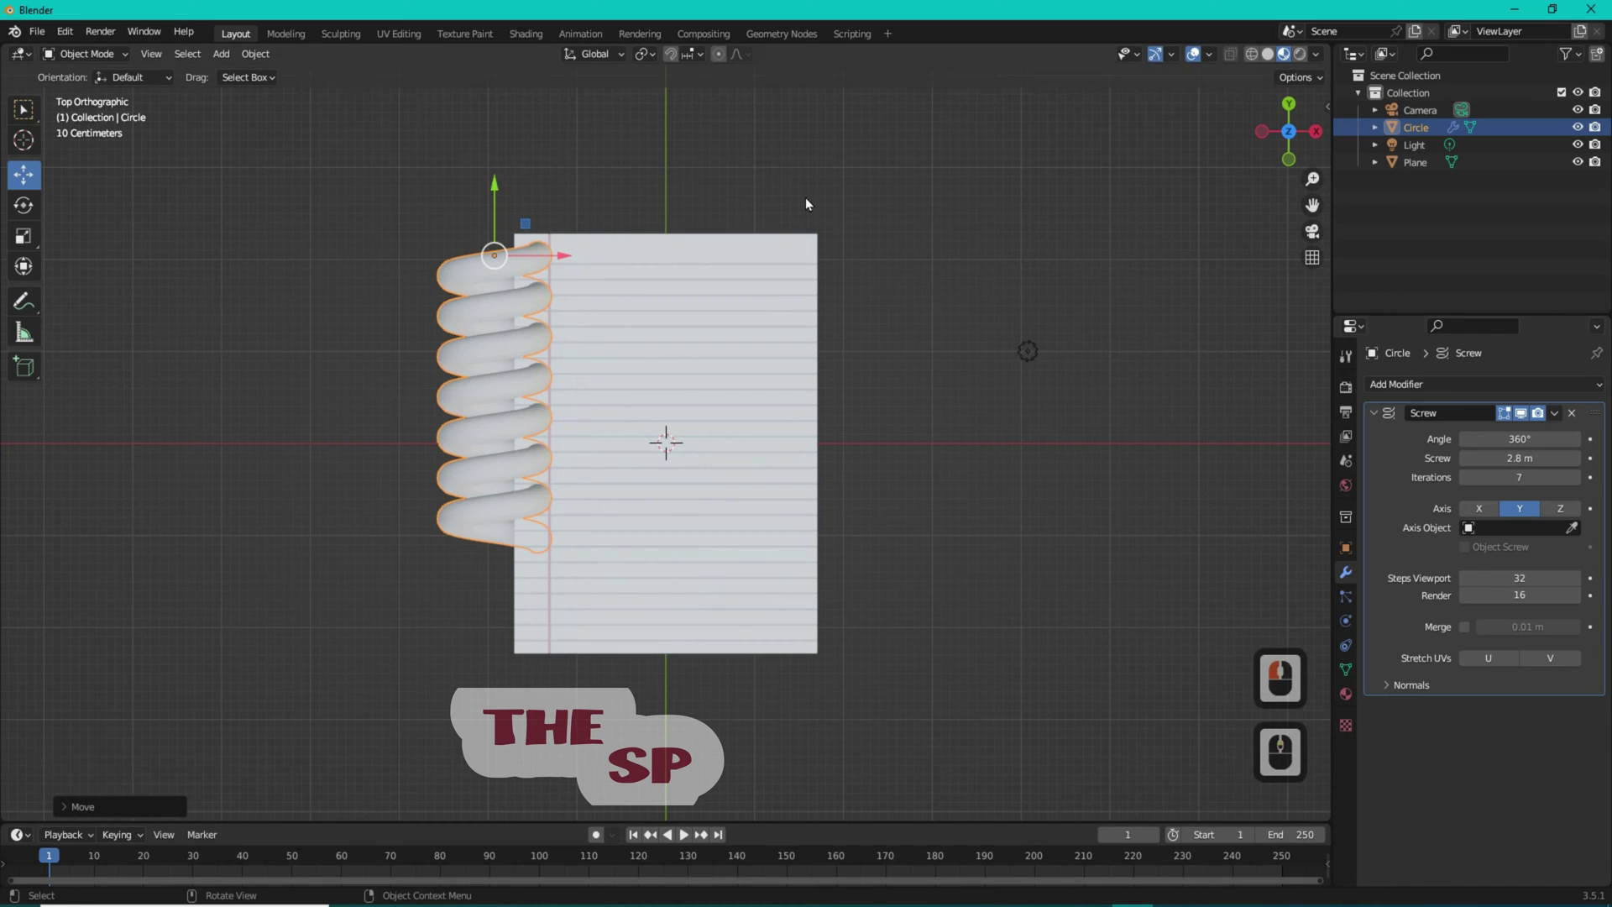
{"action": "key", "text": "s"}
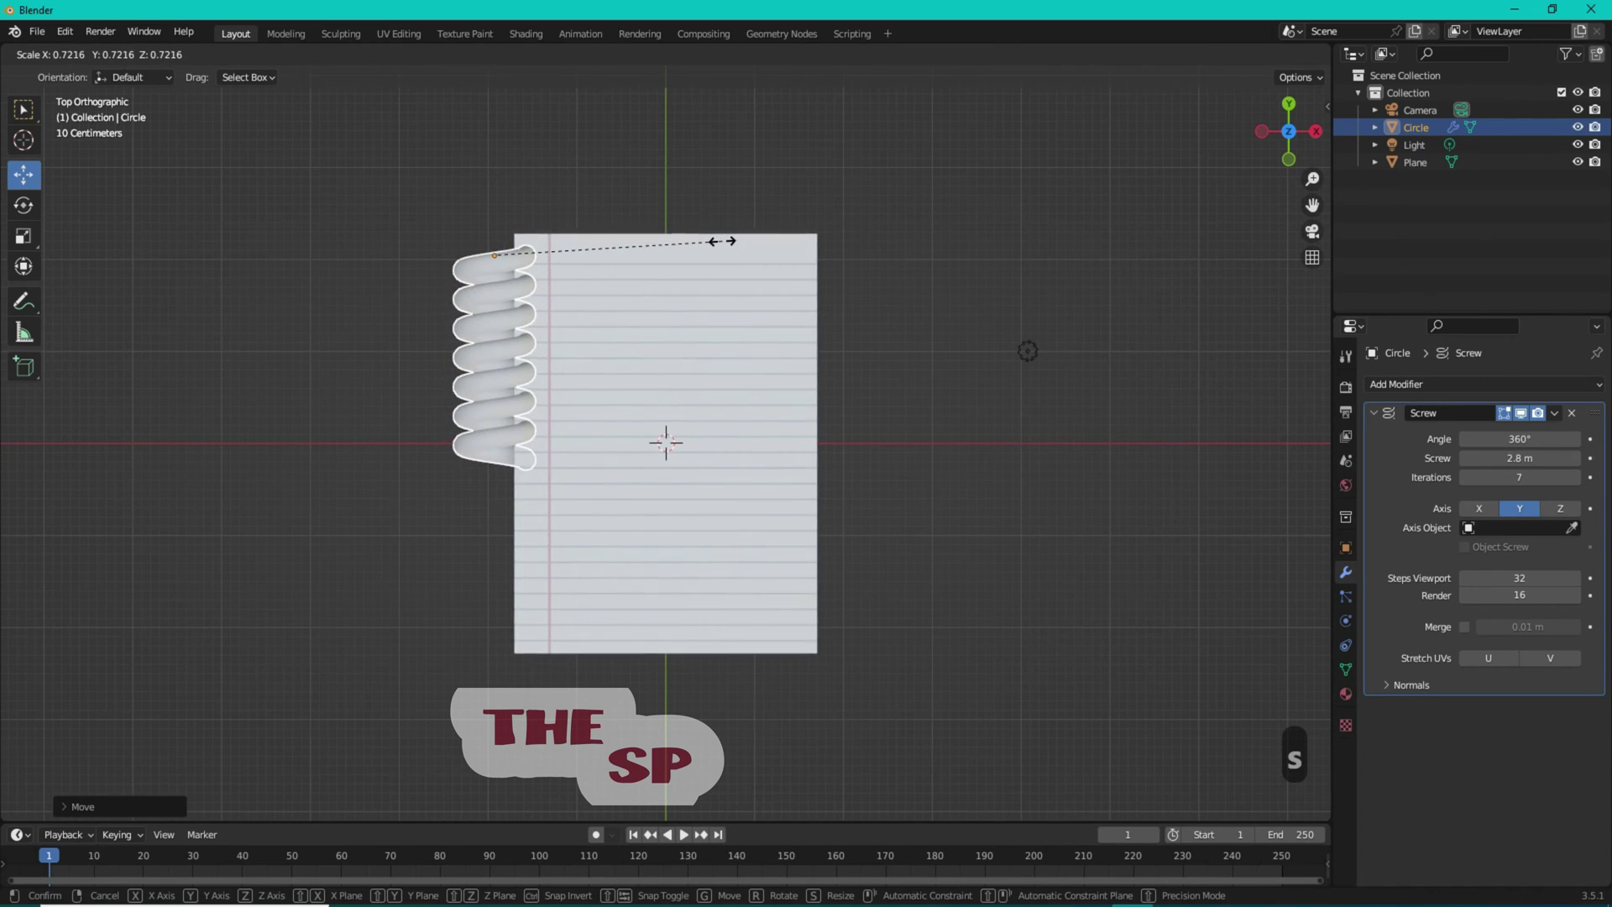
{"action": "left_click", "coordinate": [724, 243]}
{"action": "left_click_drag", "start_coordinate": [565, 264], "coordinate": [577, 268]}
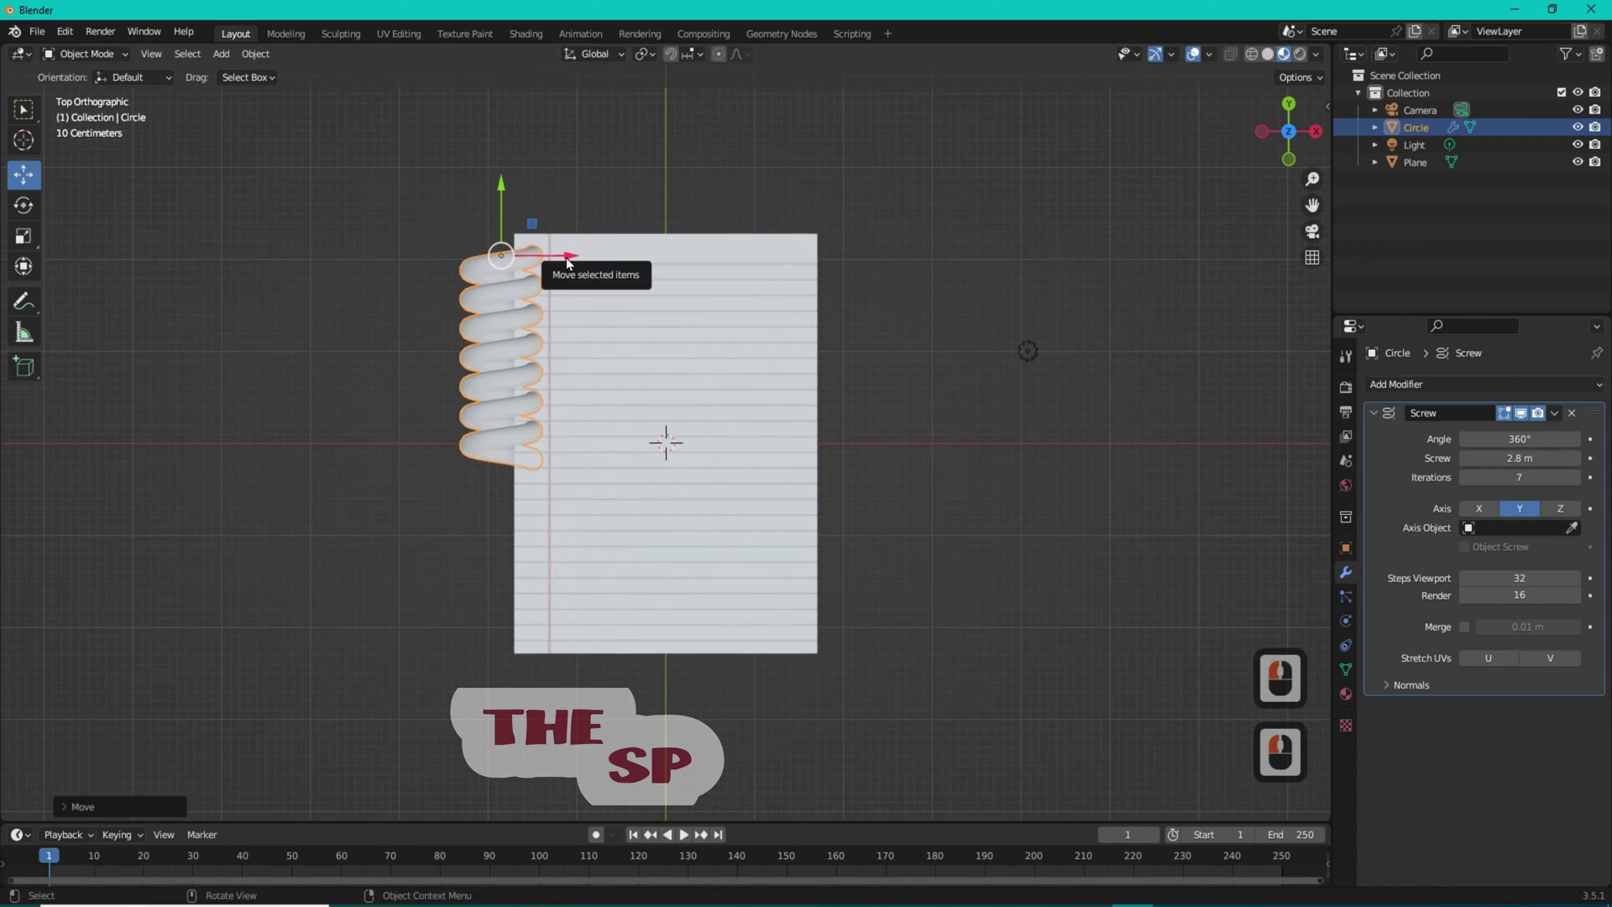
Thin the coil's wire by scaling its circle profile to about 0.76 in wireframe Edit Mode, and return to Object Mode
{"action": "scroll", "coordinate": [538, 260], "scroll_direction": "up", "scroll_amount": 4}
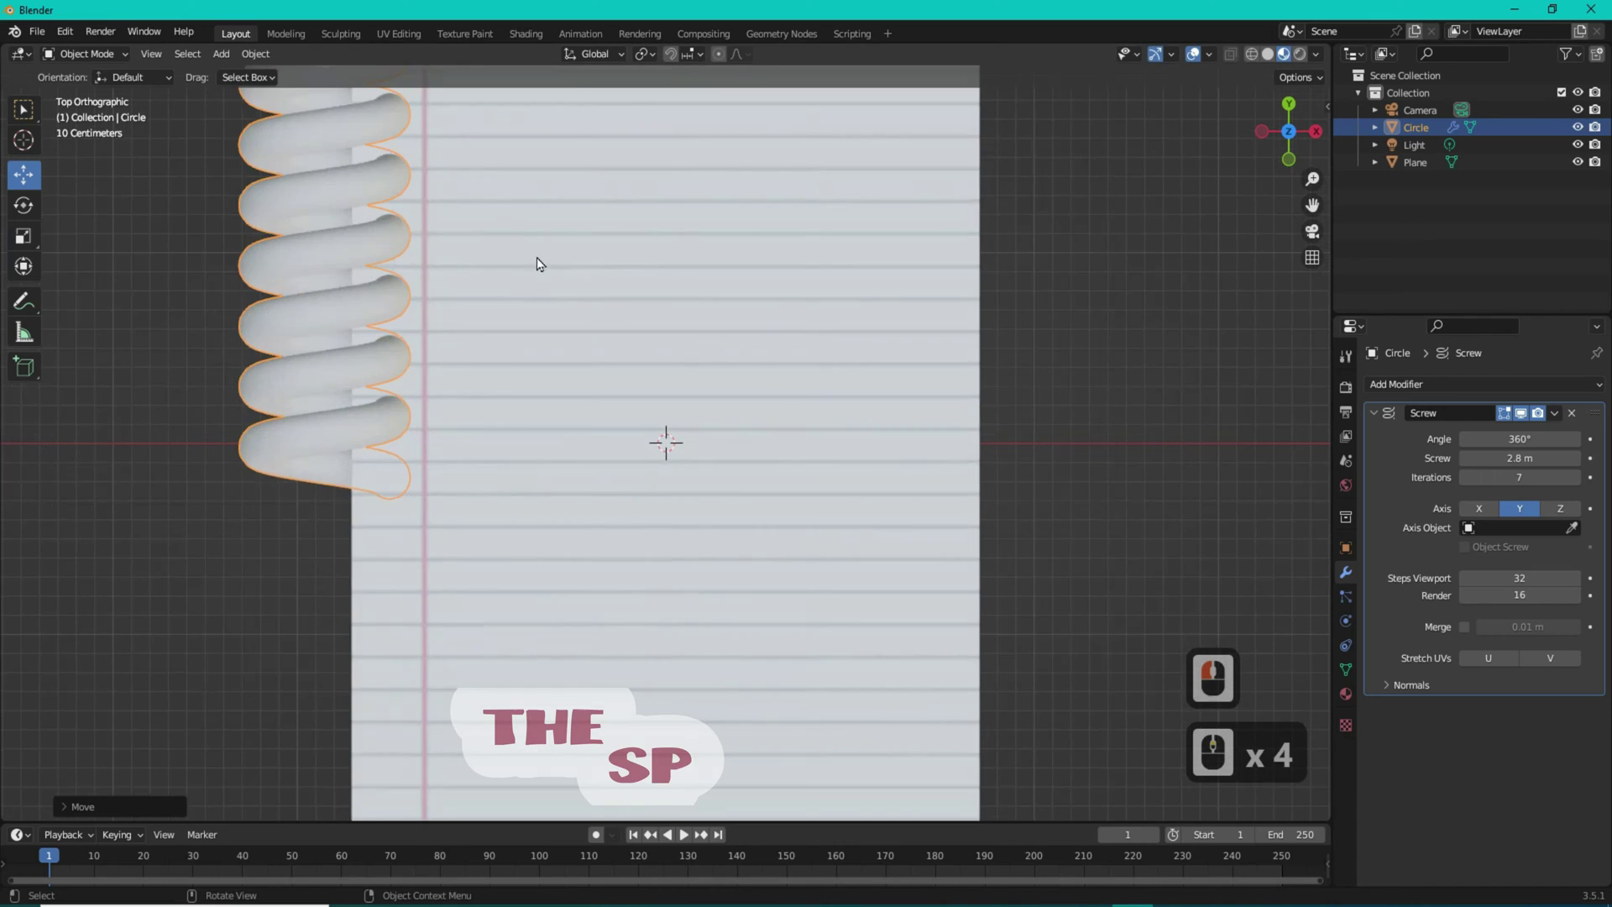
{"action": "scroll", "coordinate": [514, 204], "scroll_direction": "down", "scroll_amount": 2}
{"action": "left_click", "coordinate": [1252, 57]}
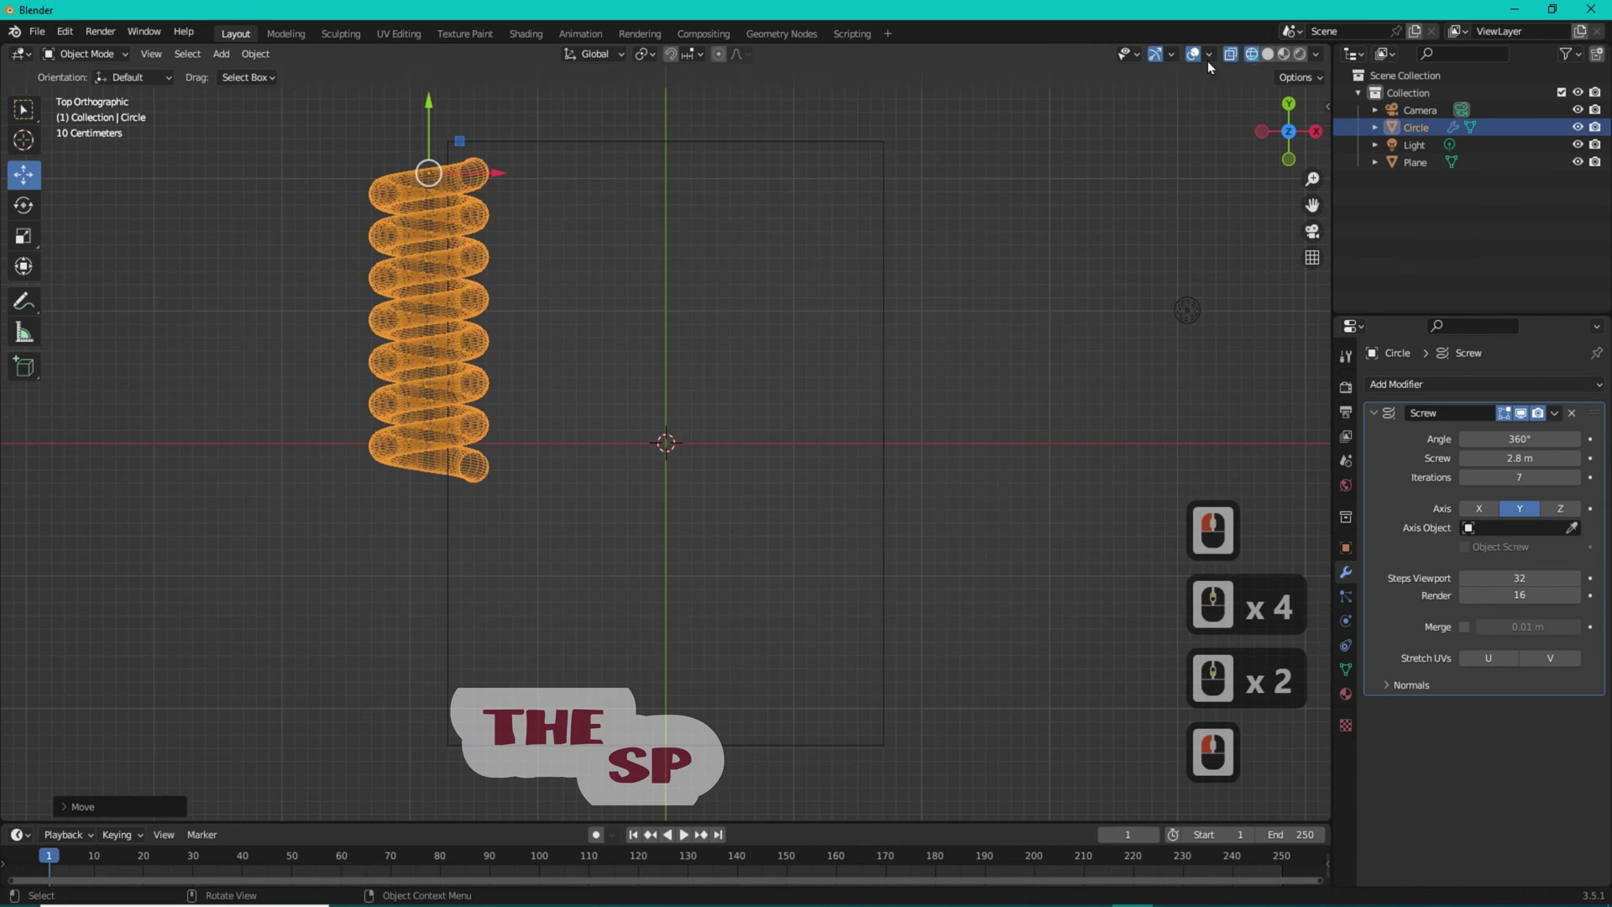
{"action": "left_click", "coordinate": [74, 55]}
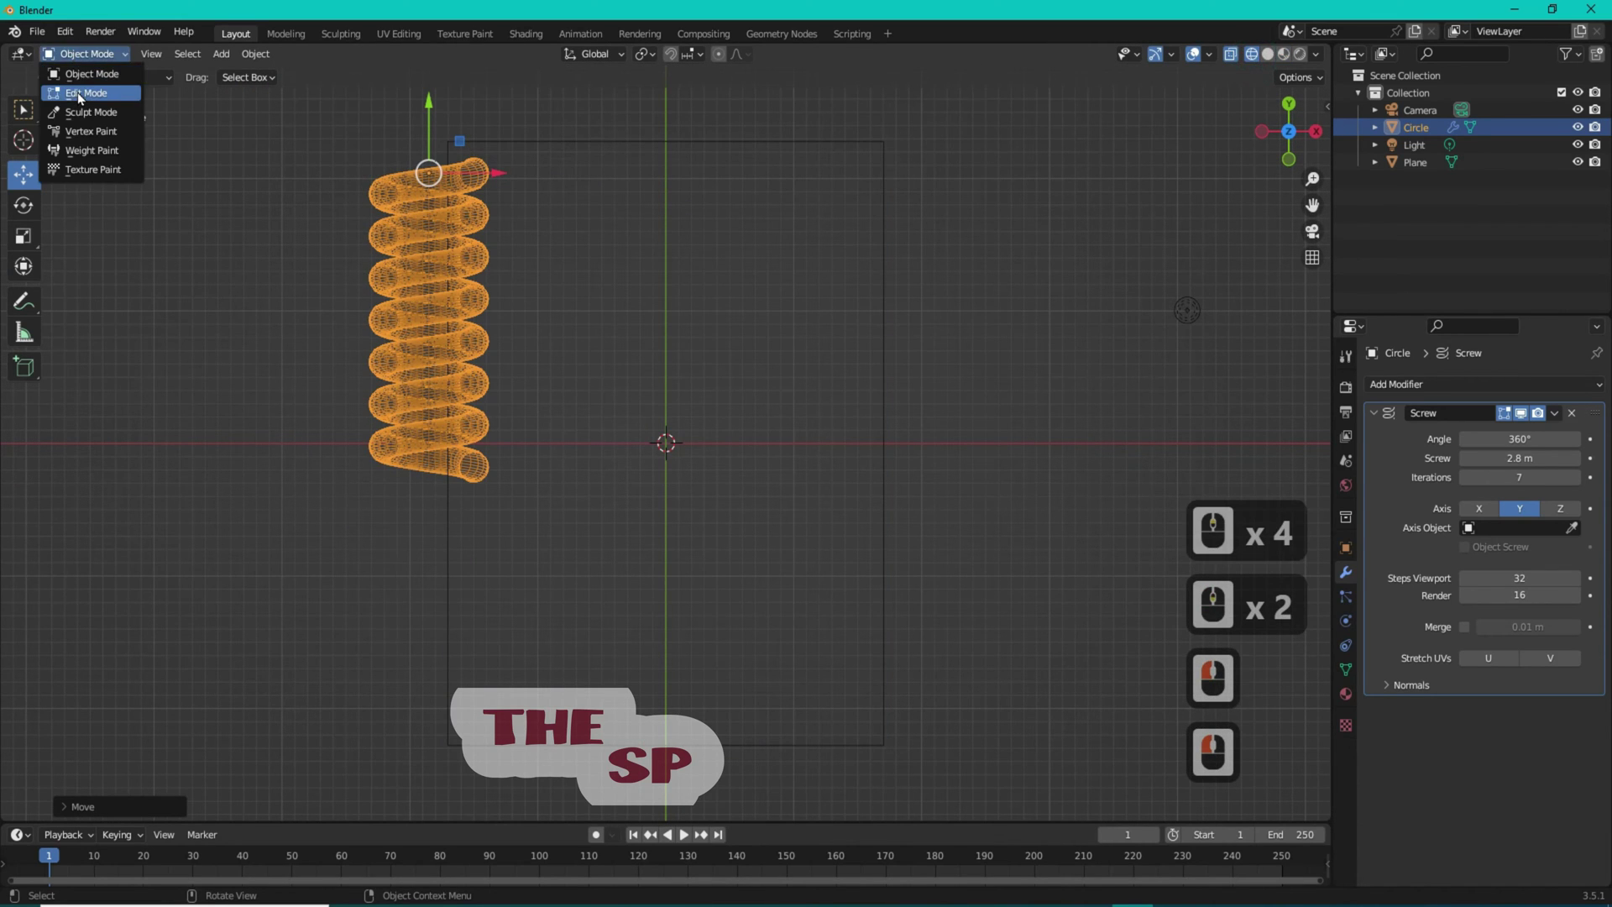
{"action": "left_click", "coordinate": [77, 93]}
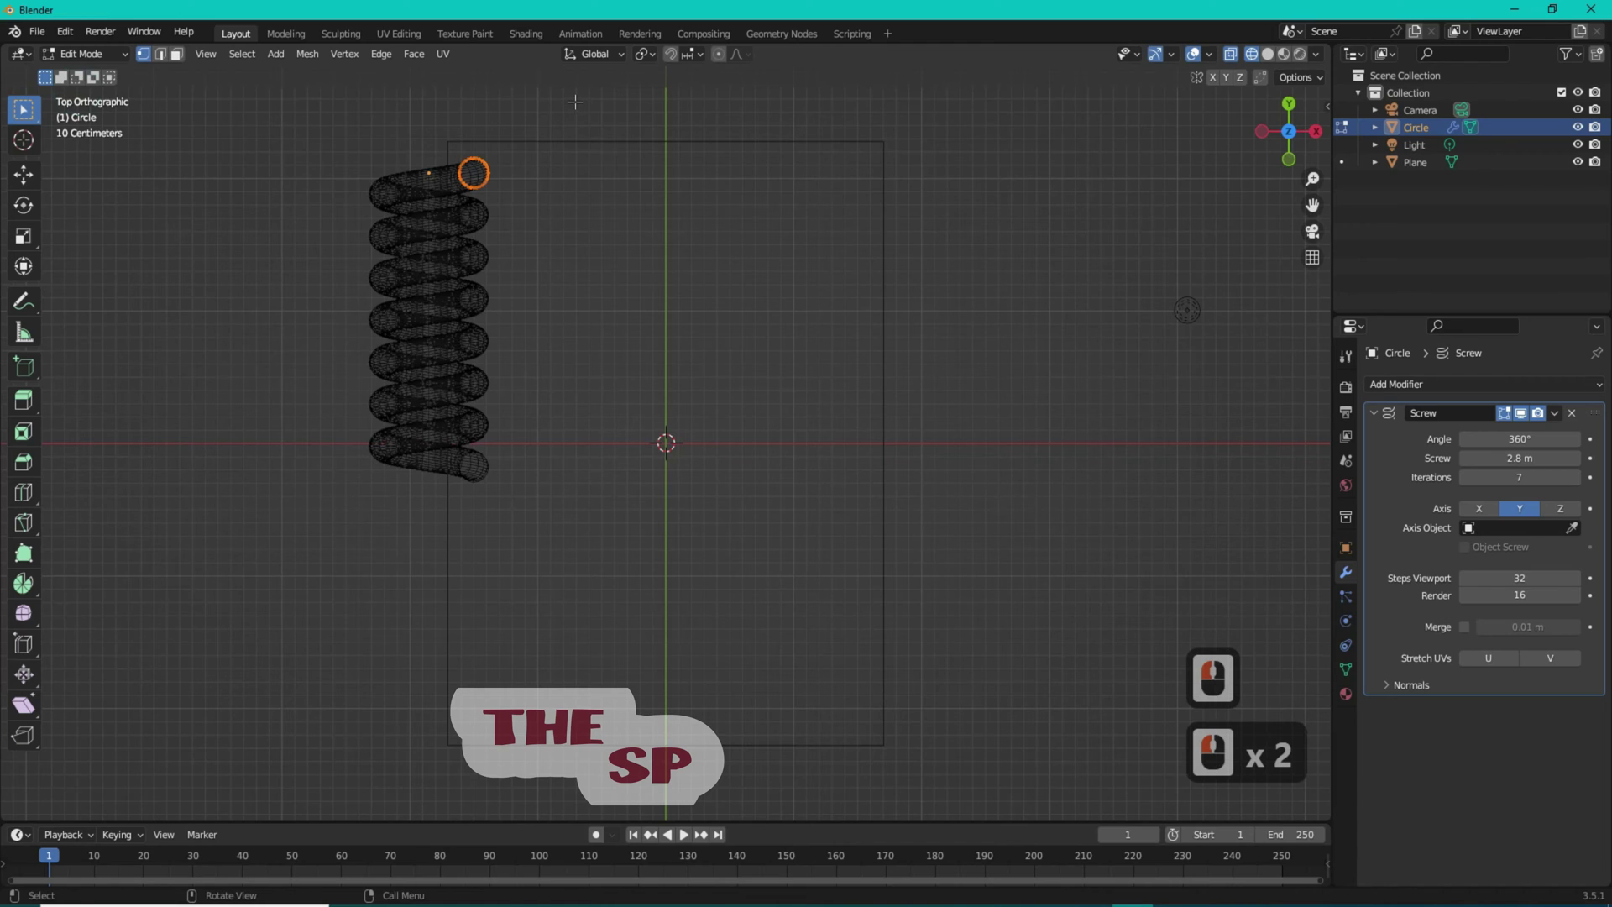
{"action": "key", "text": "s"}
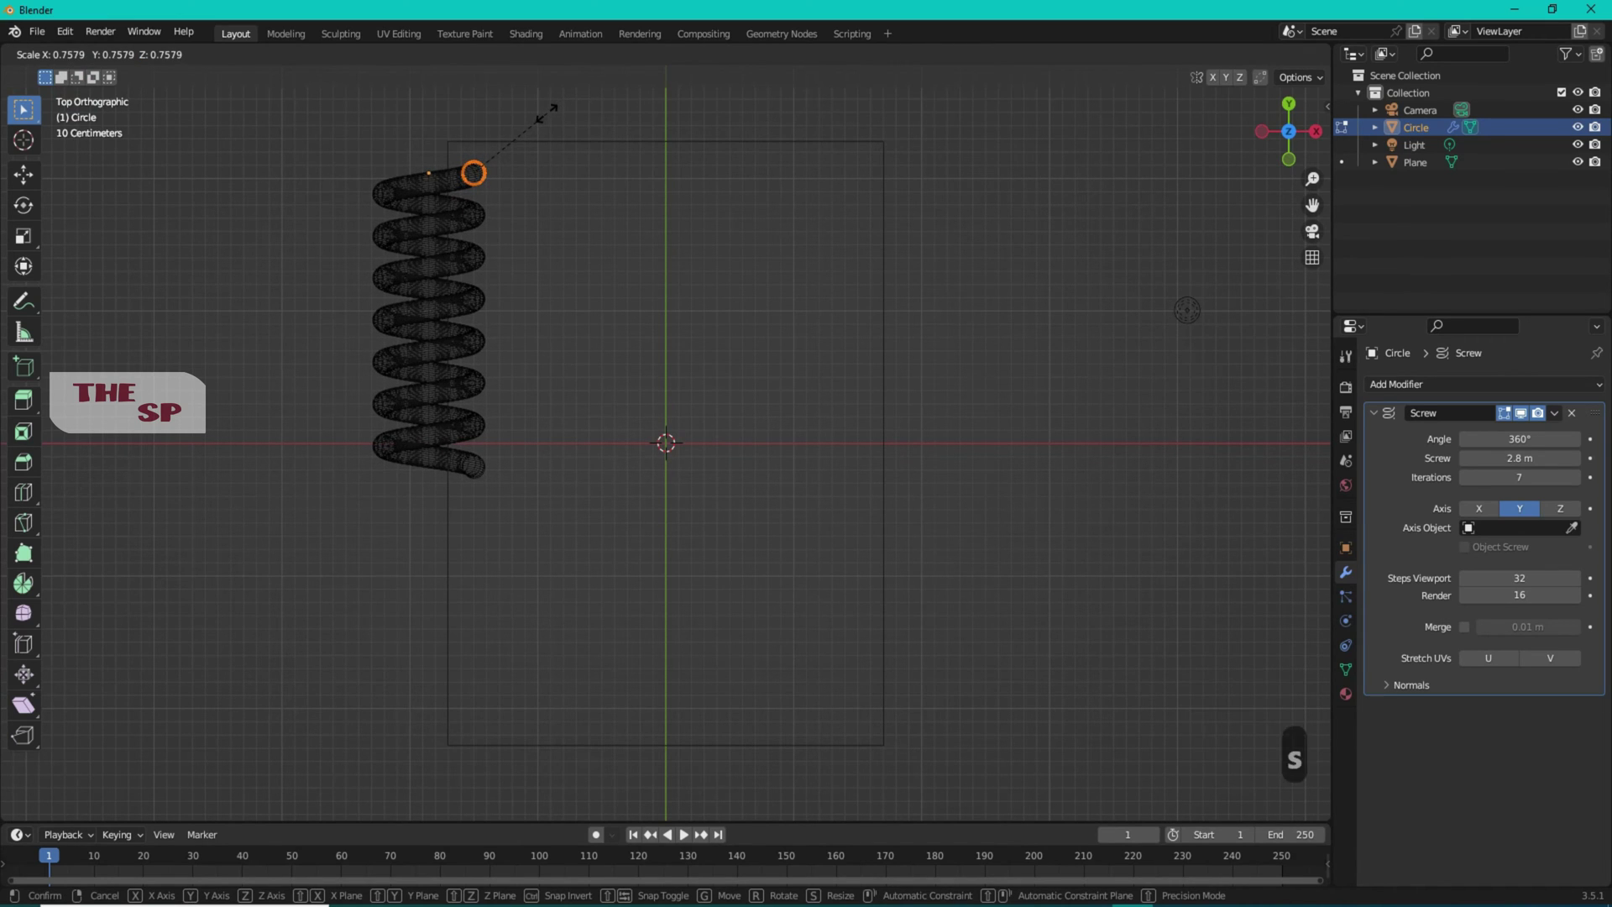
{"action": "left_click", "coordinate": [547, 114]}
{"action": "key", "text": "s"}
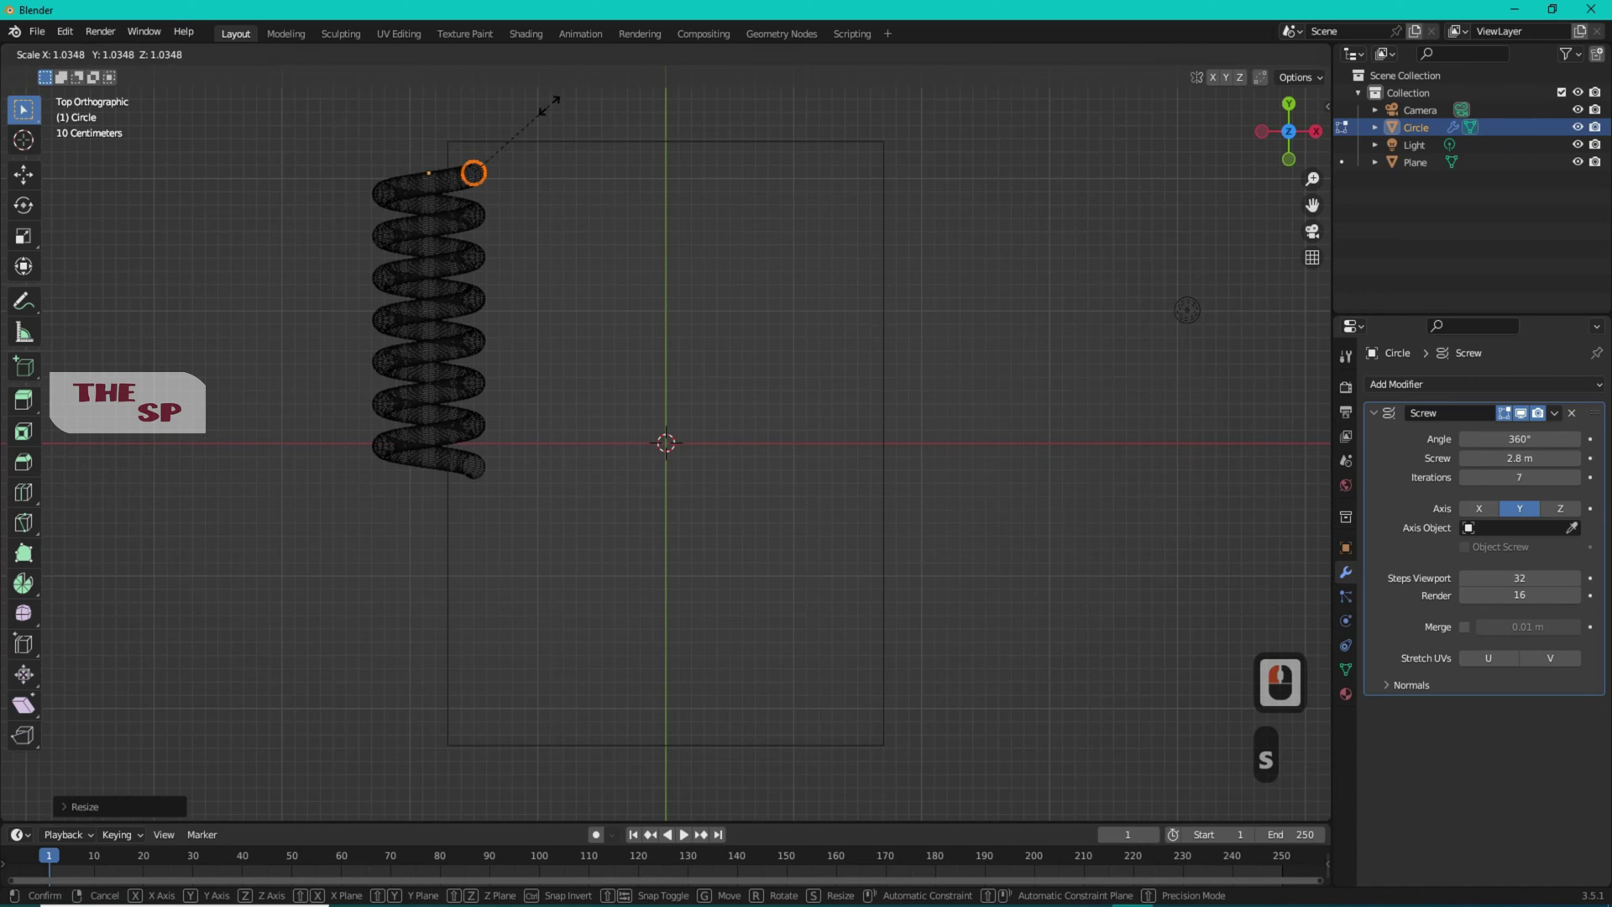
{"action": "left_click", "coordinate": [549, 105]}
{"action": "left_click", "coordinate": [98, 53]}
{"action": "left_click", "coordinate": [92, 74]}
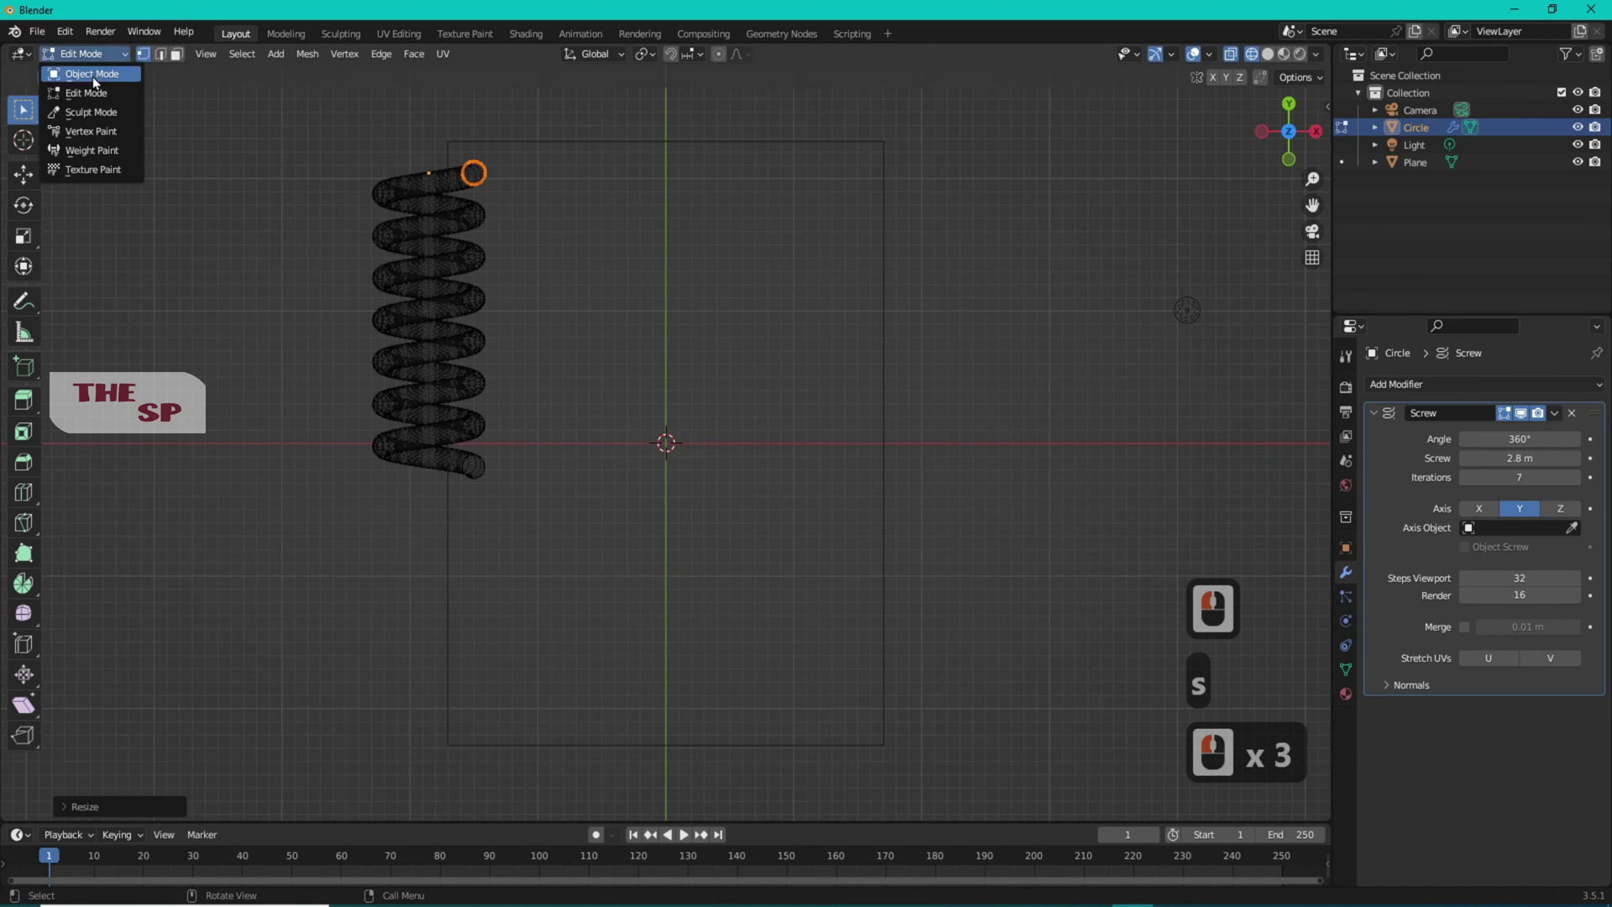
{"action": "left_click", "coordinate": [400, 196]}
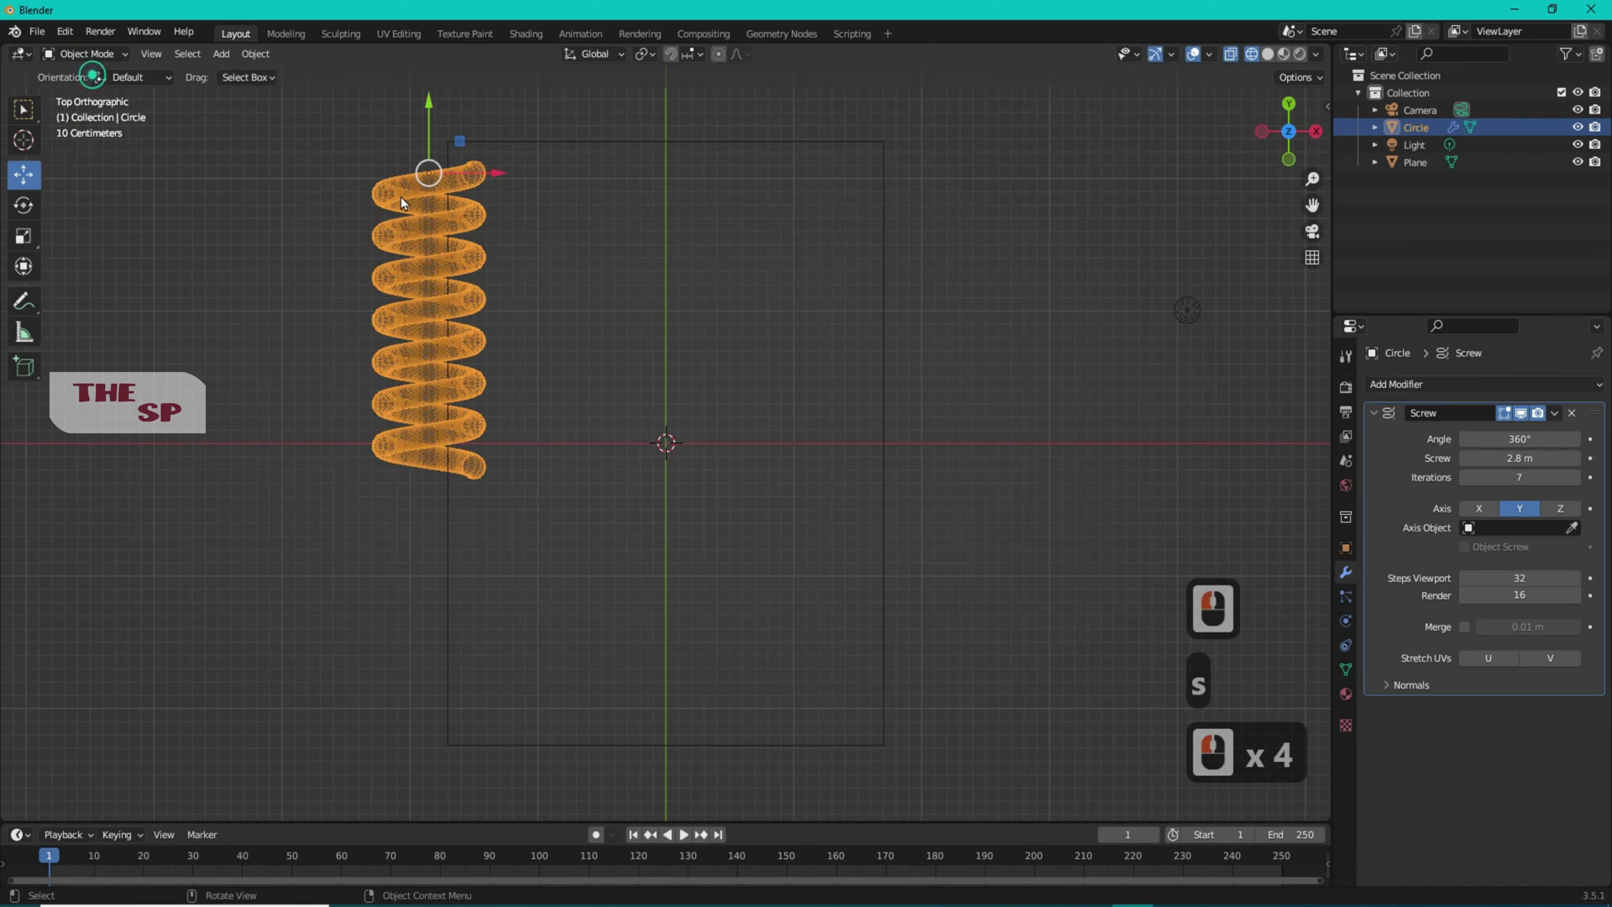
Display the scene in solid shading and scale the whole coil down to about 0.79 of its size
{"action": "left_click", "coordinate": [1268, 55]}
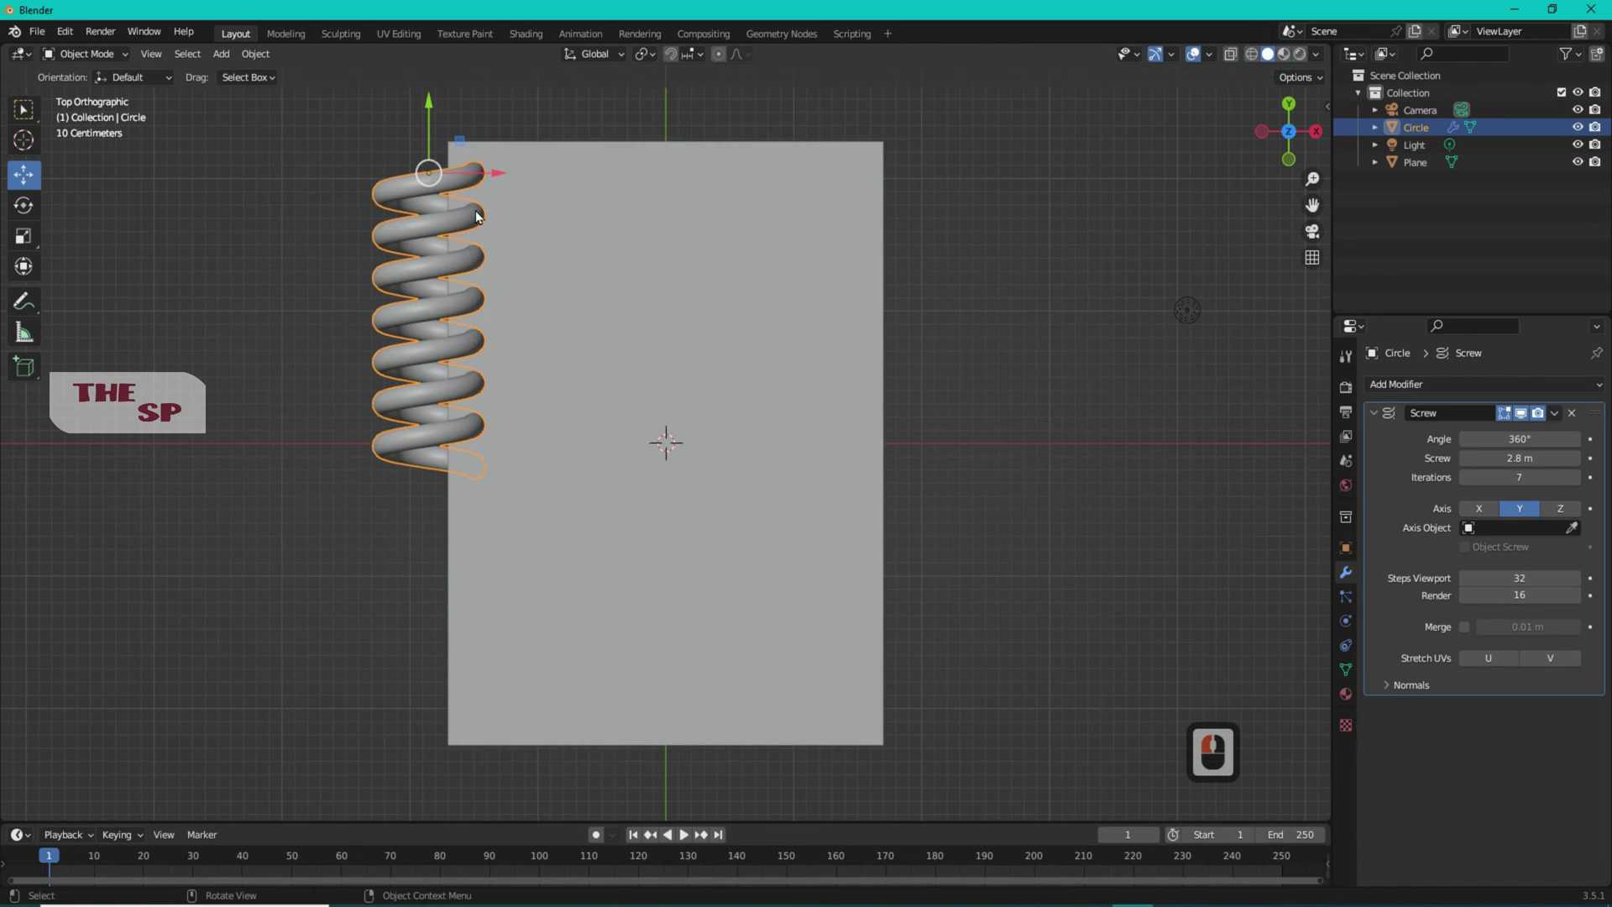
{"action": "key", "text": "s"}
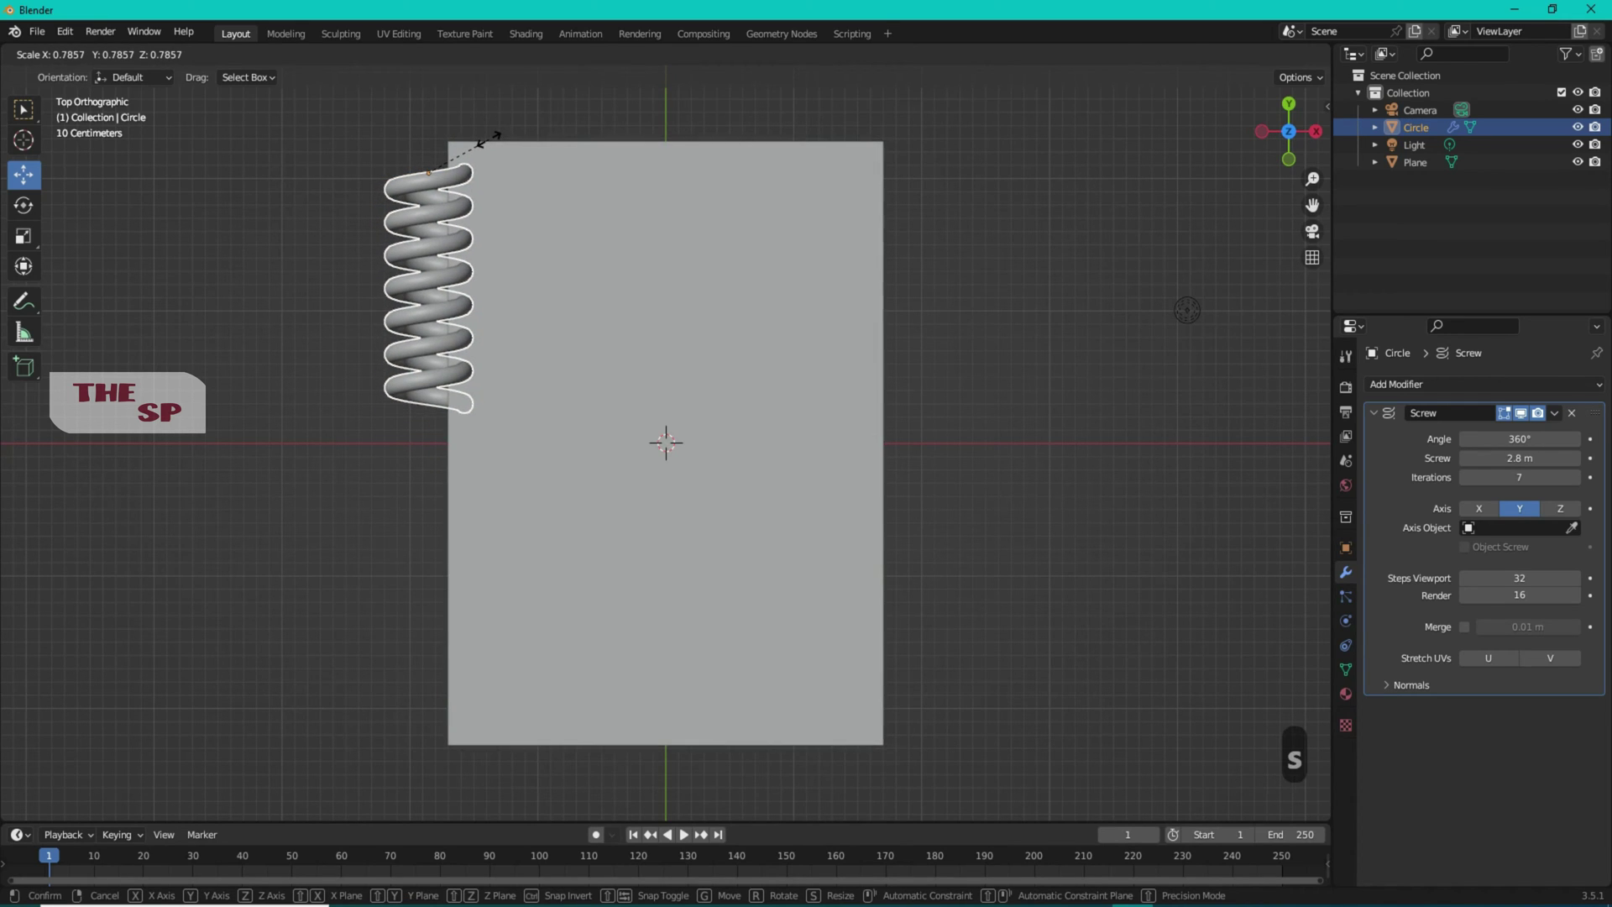
{"action": "left_click", "coordinate": [489, 136]}
Set the Screw modifier's screw offset to 3 m and its iterations to 16 so the coil spans the page edge
{"action": "left_click", "coordinate": [1575, 458]}
{"action": "left_click", "coordinate": [1574, 457]}
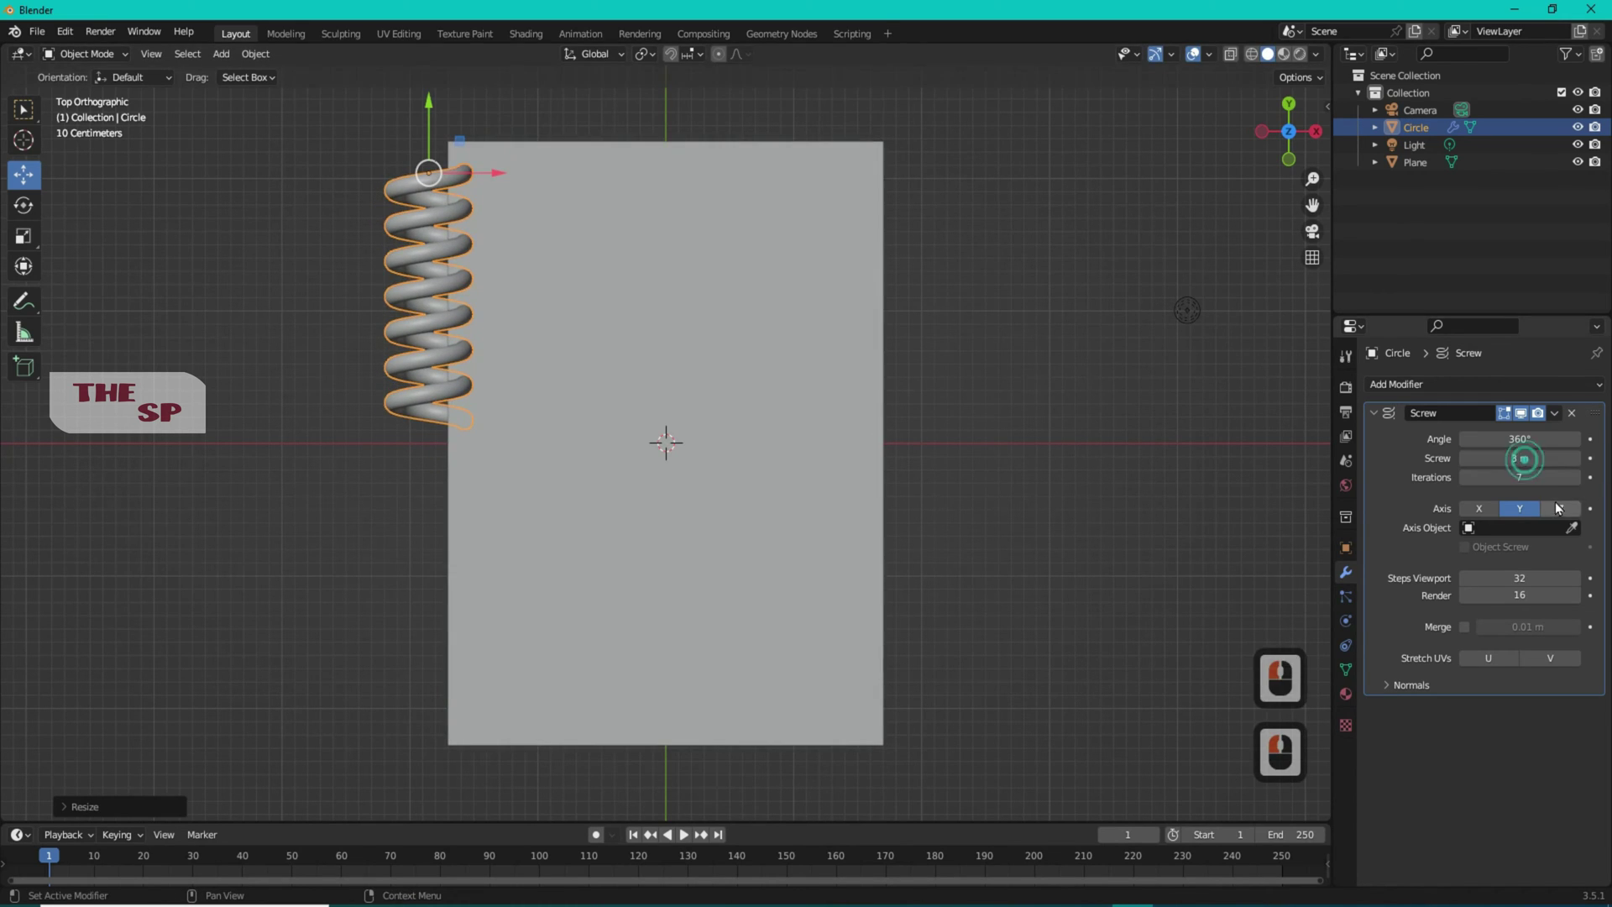
{"action": "left_click", "coordinate": [1575, 477]}
{"action": "left_click", "coordinate": [1575, 477]}
{"action": "left_click", "coordinate": [1574, 476]}
{"action": "left_click", "coordinate": [1575, 477]}
{"action": "left_click", "coordinate": [1574, 477]}
{"action": "left_click", "coordinate": [1575, 476]}
{"action": "left_click", "coordinate": [1575, 477]}
{"action": "left_click", "coordinate": [1575, 477]}
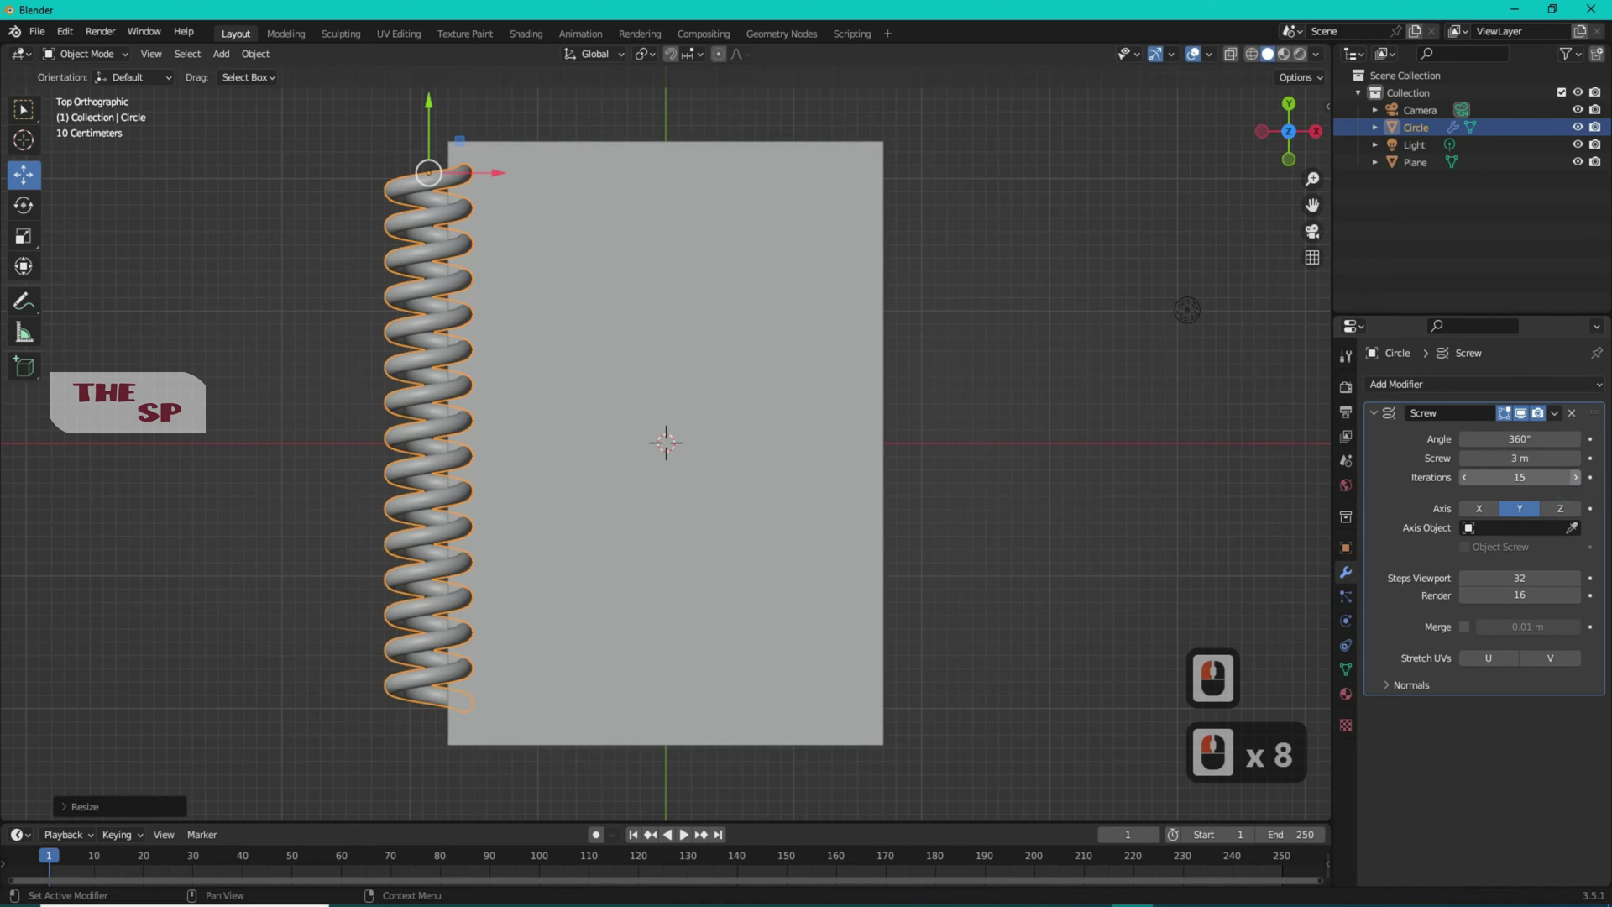
{"action": "left_click", "coordinate": [1575, 477]}
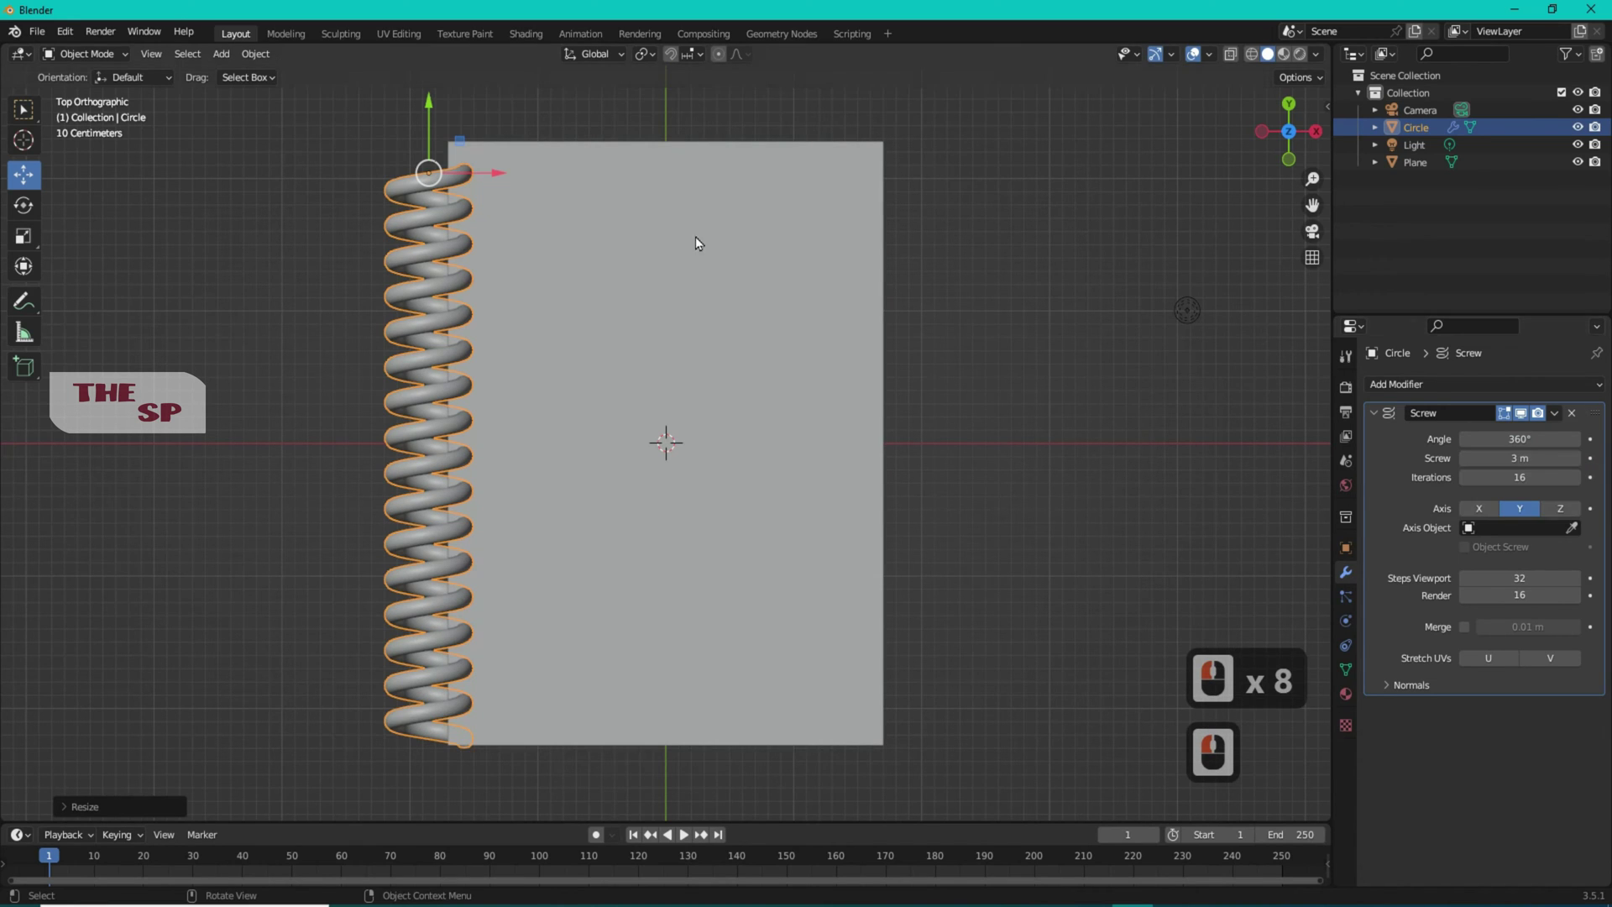
Nudge the coil slightly along positive Y beside the page and check the notebook in material preview shading
{"action": "left_click_drag", "start_coordinate": [430, 102], "coordinate": [428, 88]}
{"action": "left_click_drag", "start_coordinate": [1281, 134], "coordinate": [1310, 189]}
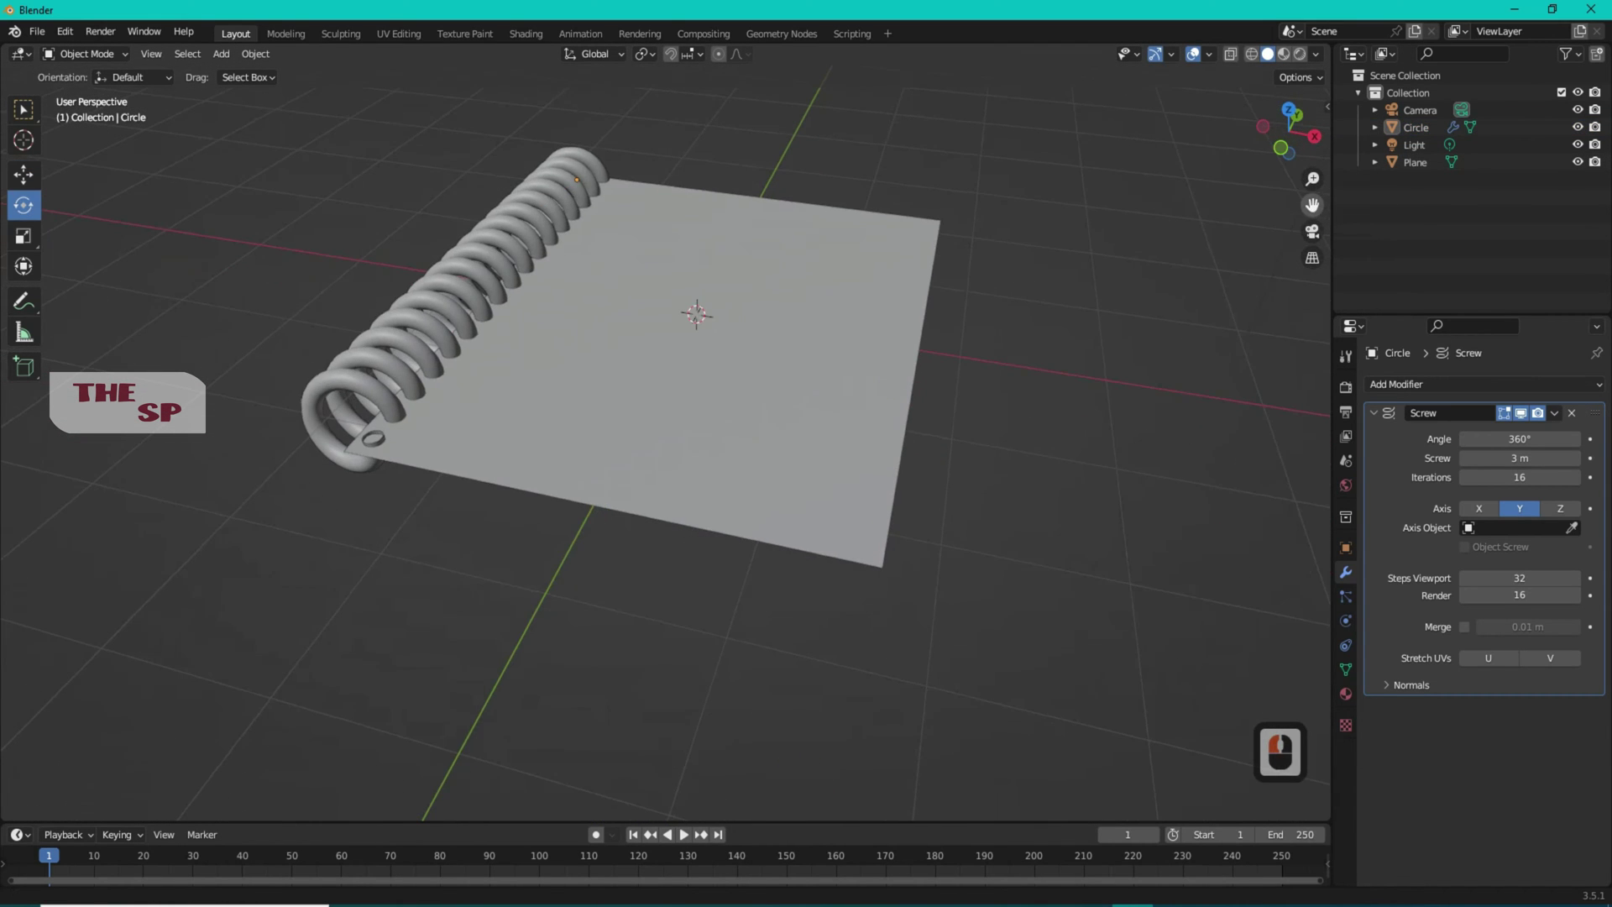
{"action": "left_click", "coordinate": [1281, 57]}
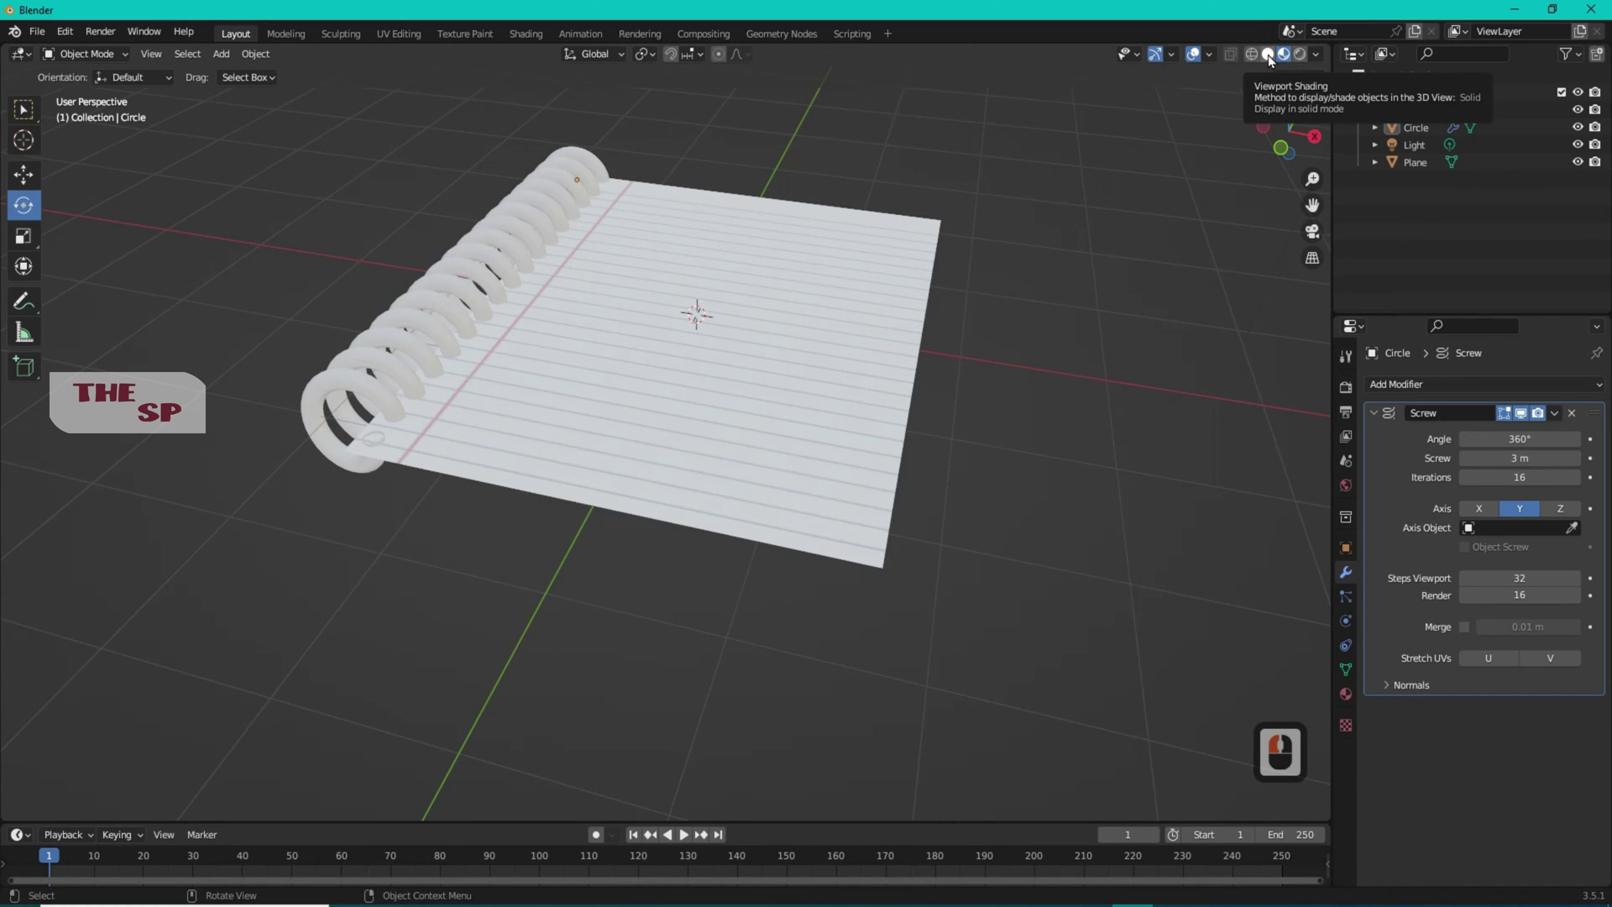
{"action": "left_click", "coordinate": [1269, 55]}
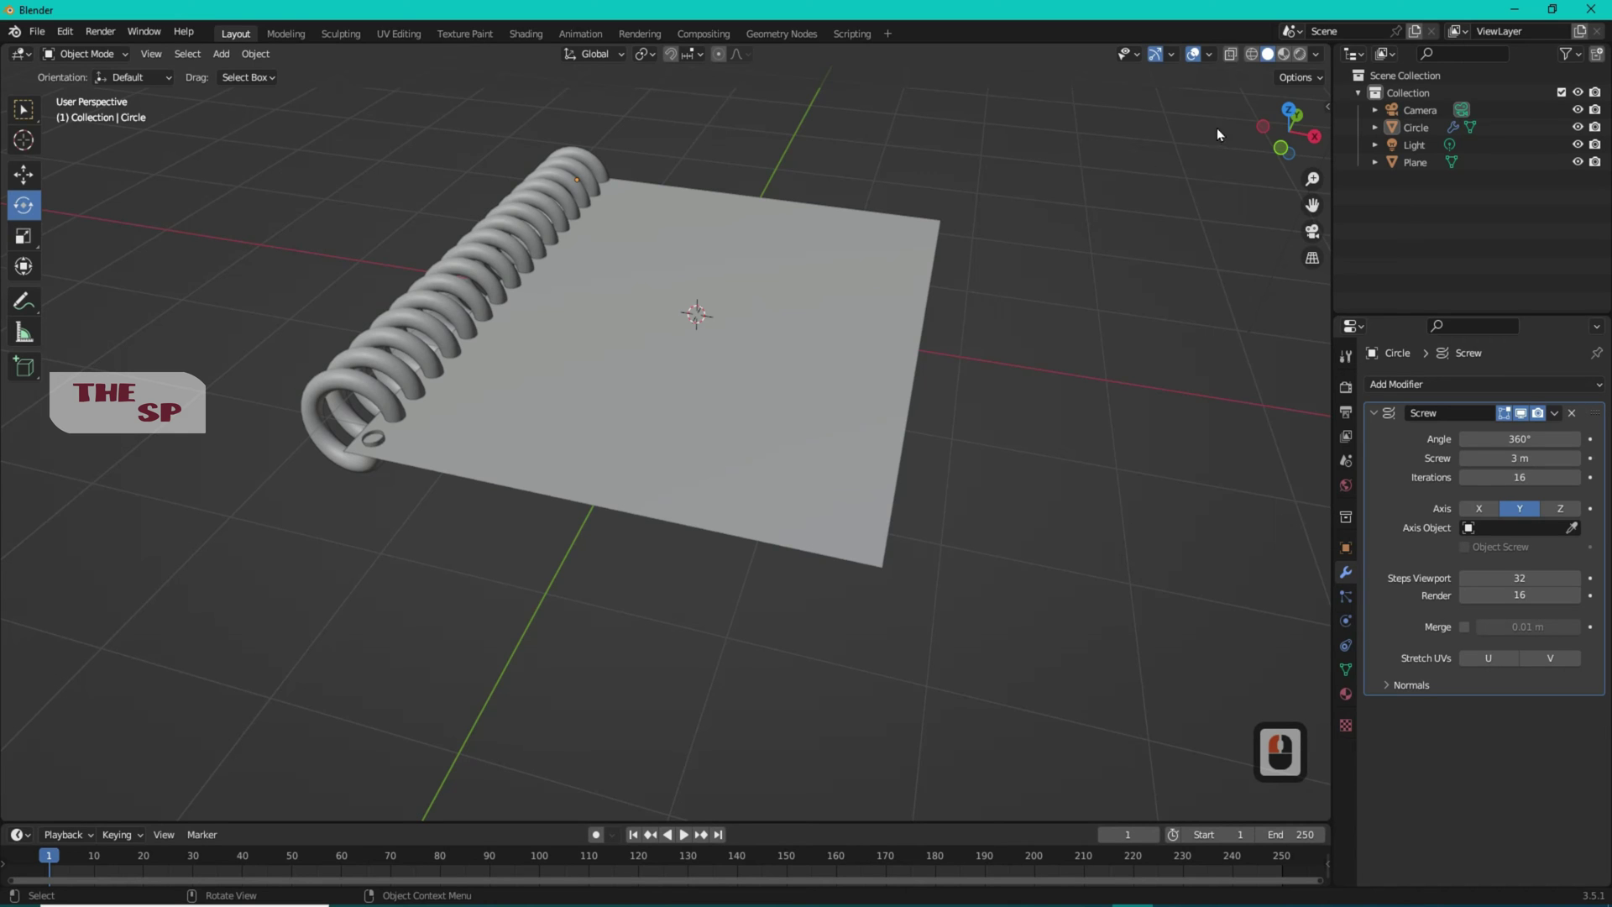
In front view, move the page plane up about 0.193 m in Z and to about -0.149 m in X, into the coil
{"action": "left_click", "coordinate": [1280, 148]}
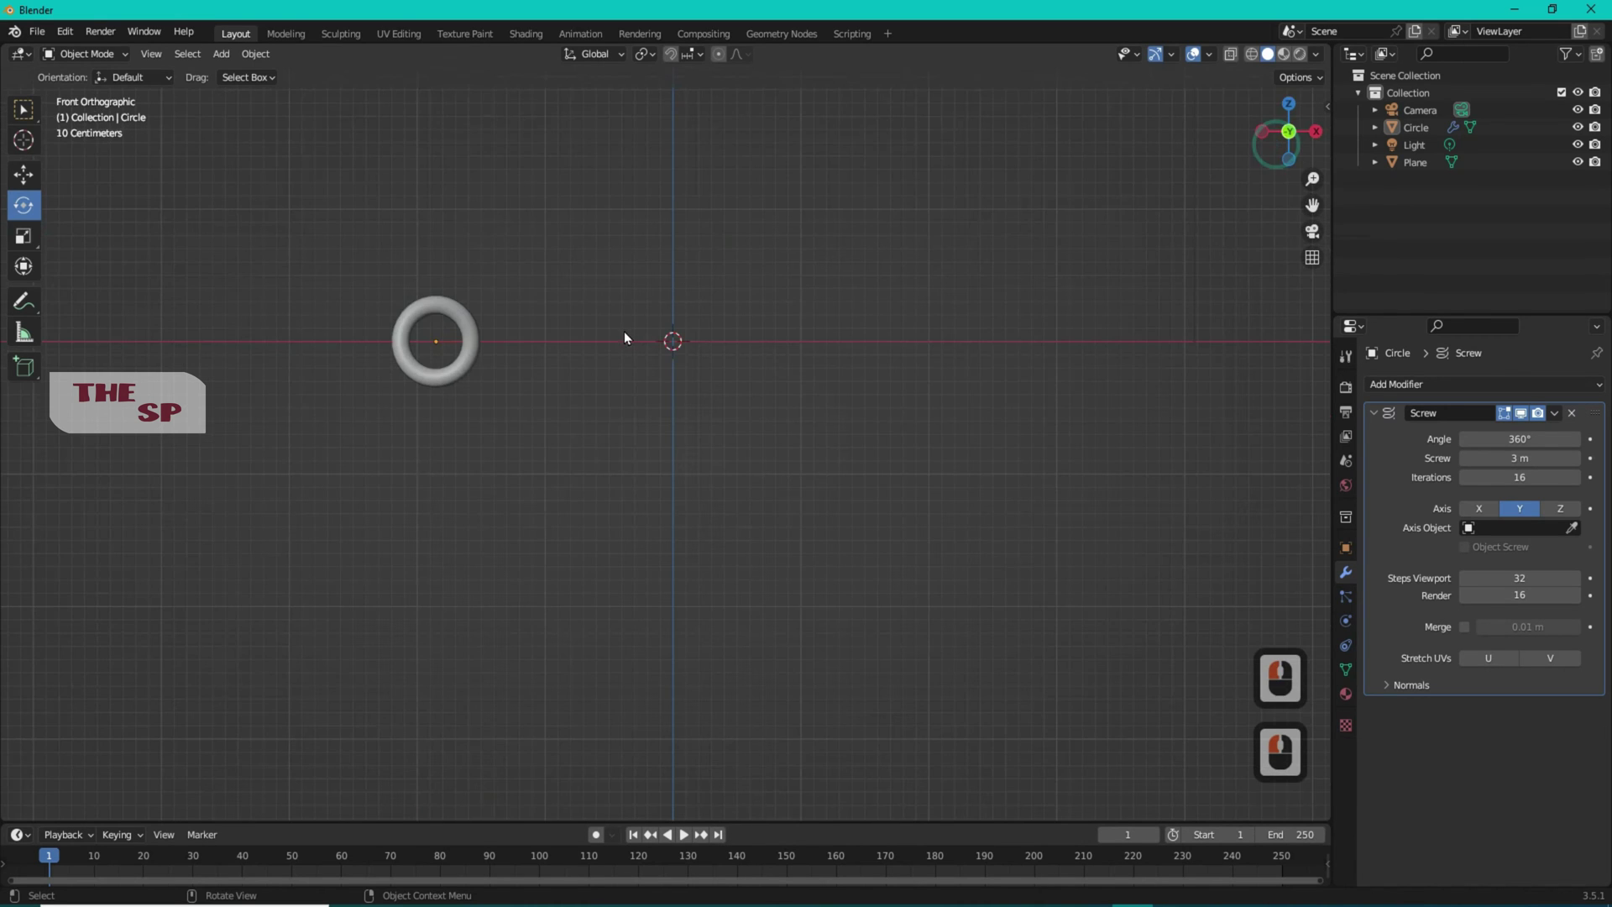
{"action": "left_click_drag", "start_coordinate": [766, 246], "coordinate": [605, 374]}
{"action": "left_click", "coordinate": [1413, 163]}
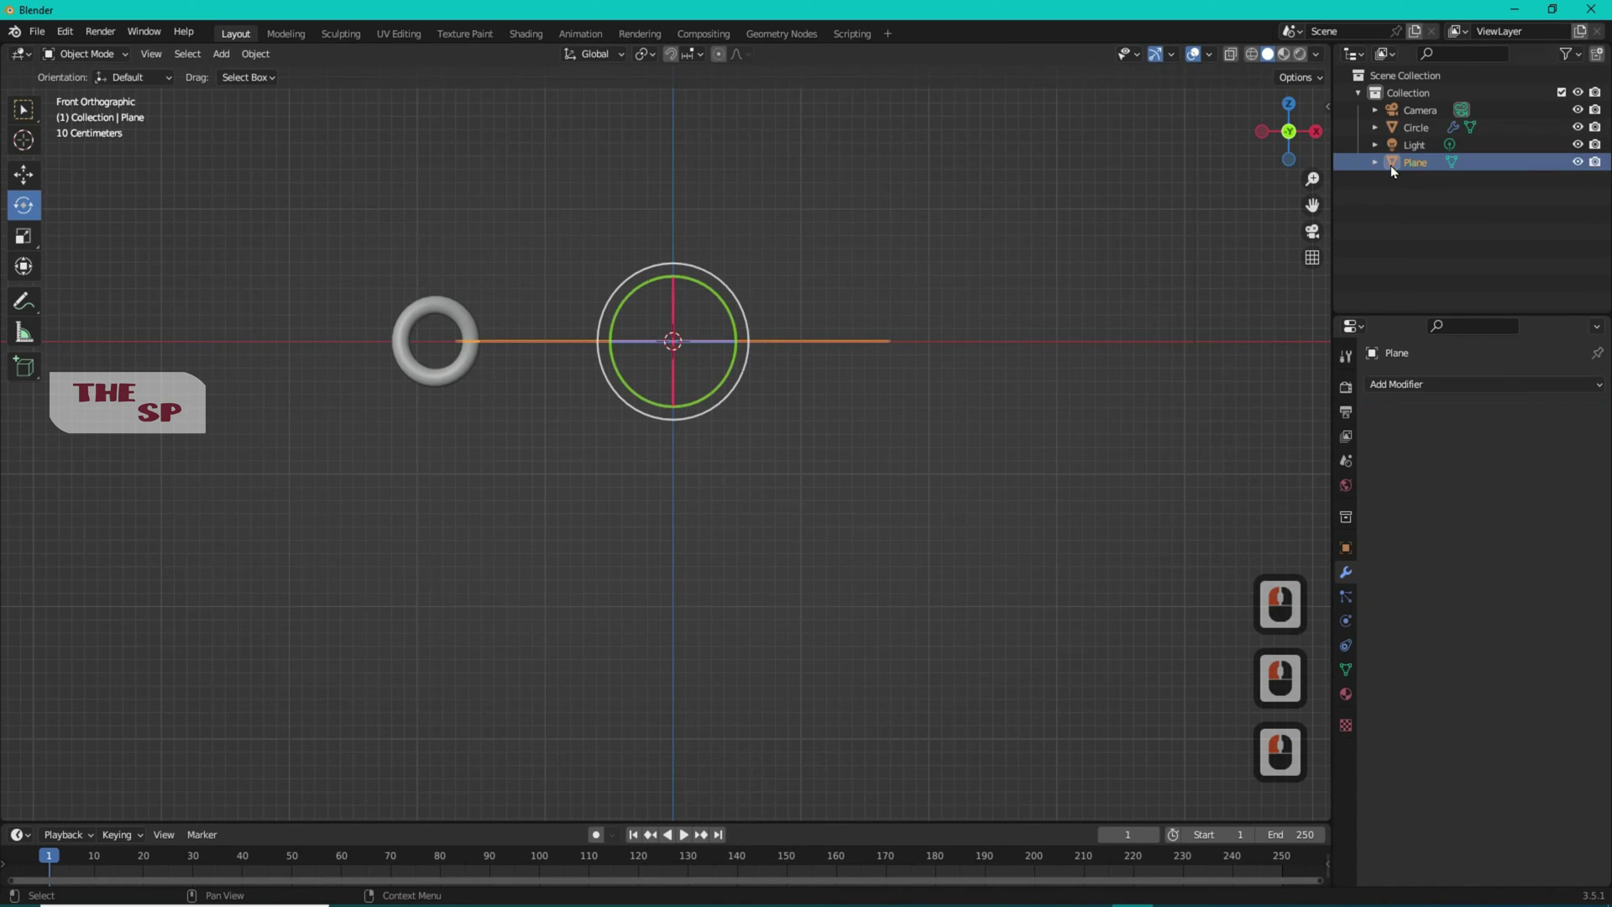
{"action": "left_click", "coordinate": [22, 173]}
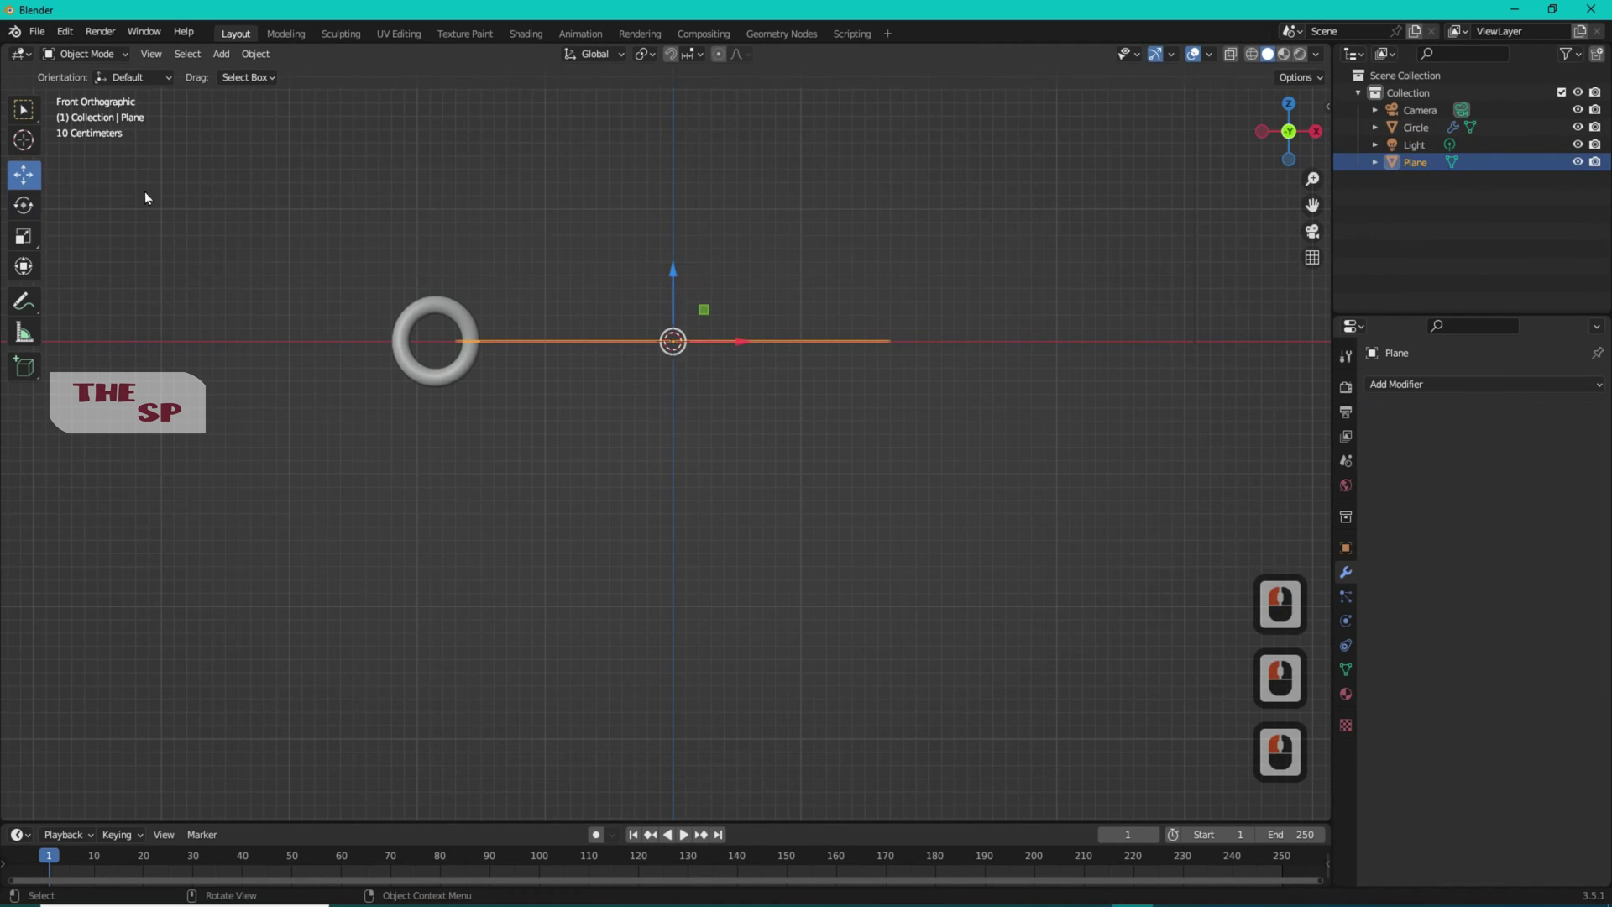
{"action": "scroll", "coordinate": [411, 252], "scroll_direction": "up", "scroll_amount": 4}
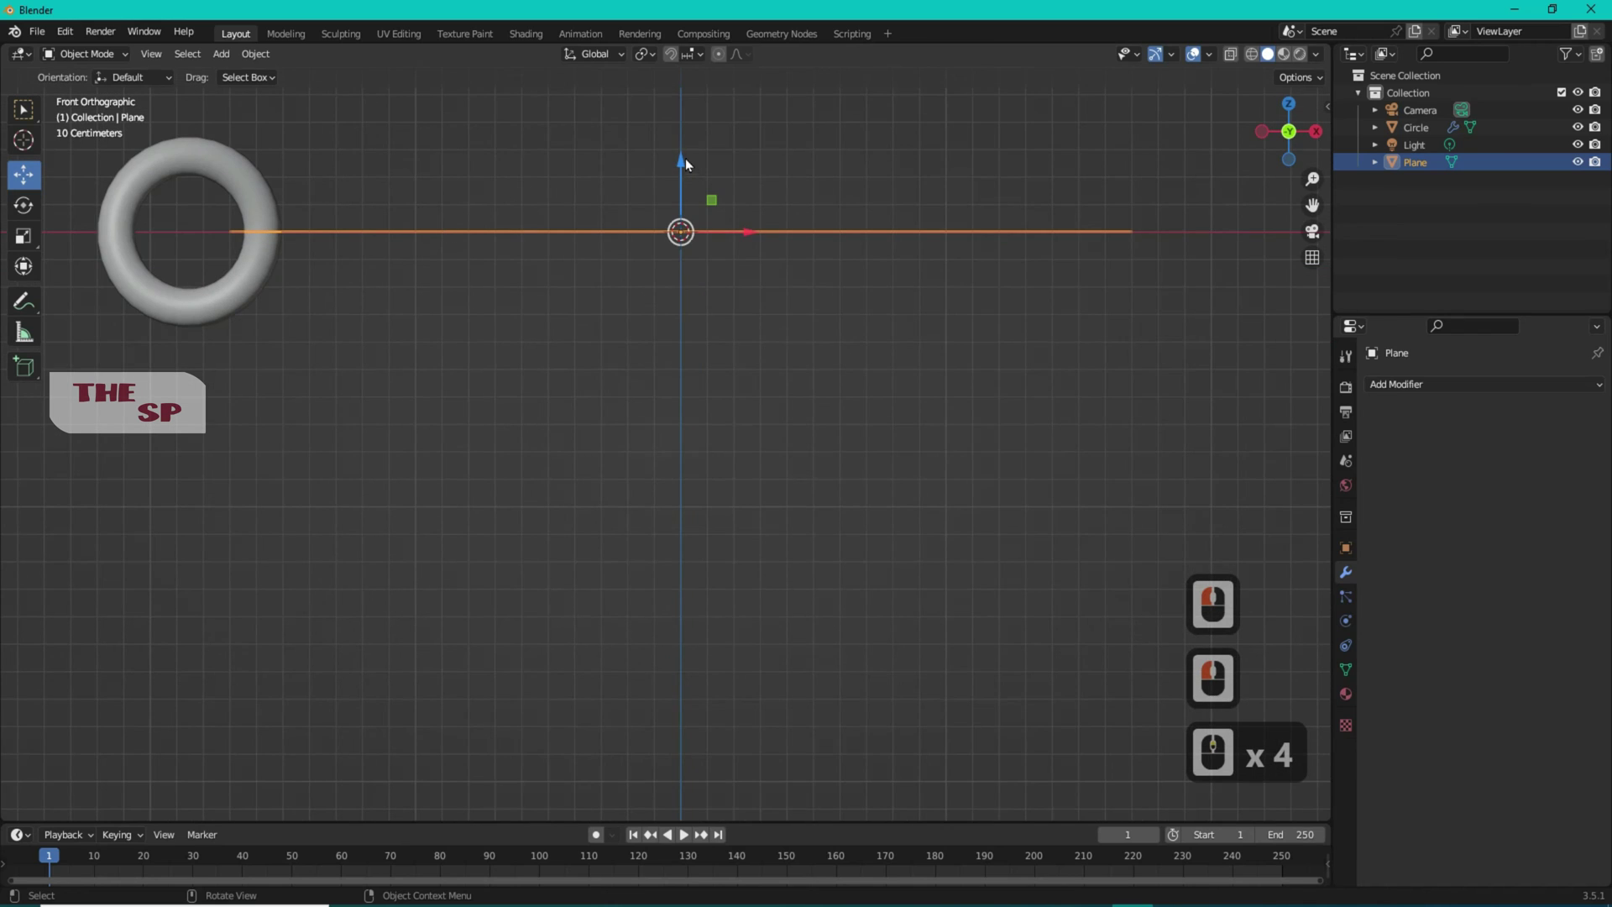
{"action": "left_click_drag", "start_coordinate": [679, 154], "coordinate": [676, 99]}
{"action": "right_click", "coordinate": [676, 99]}
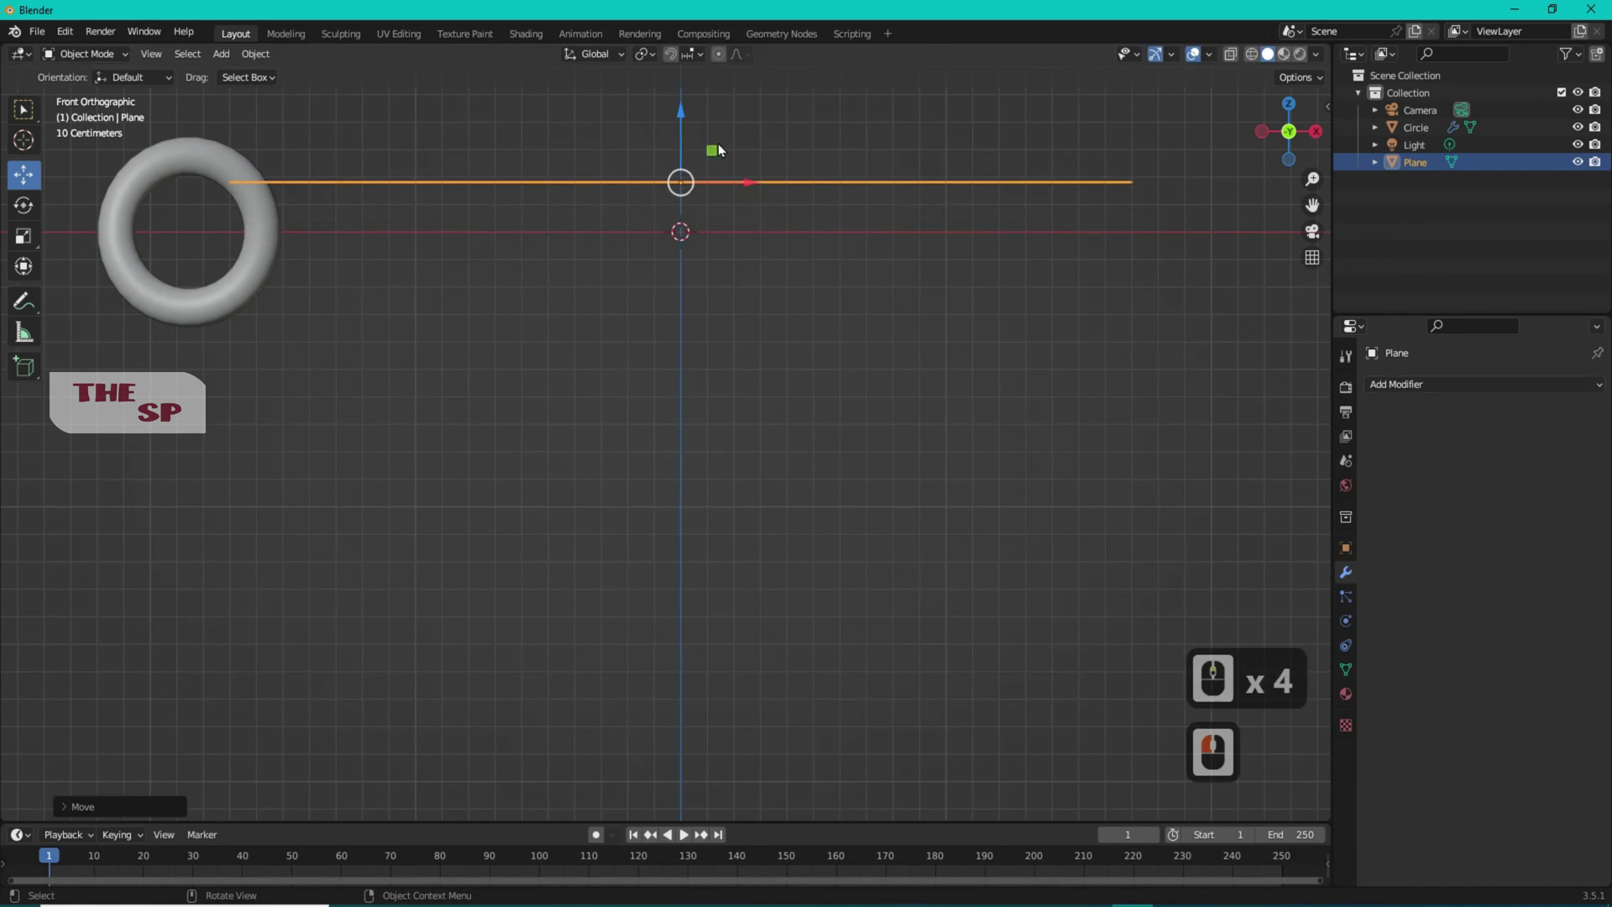
{"action": "left_click_drag", "start_coordinate": [743, 183], "coordinate": [706, 176]}
{"action": "left_click", "coordinate": [1402, 164], "text": "shift"}
{"action": "key", "text": "Delete"}
{"action": "left_click", "coordinate": [1407, 165]}
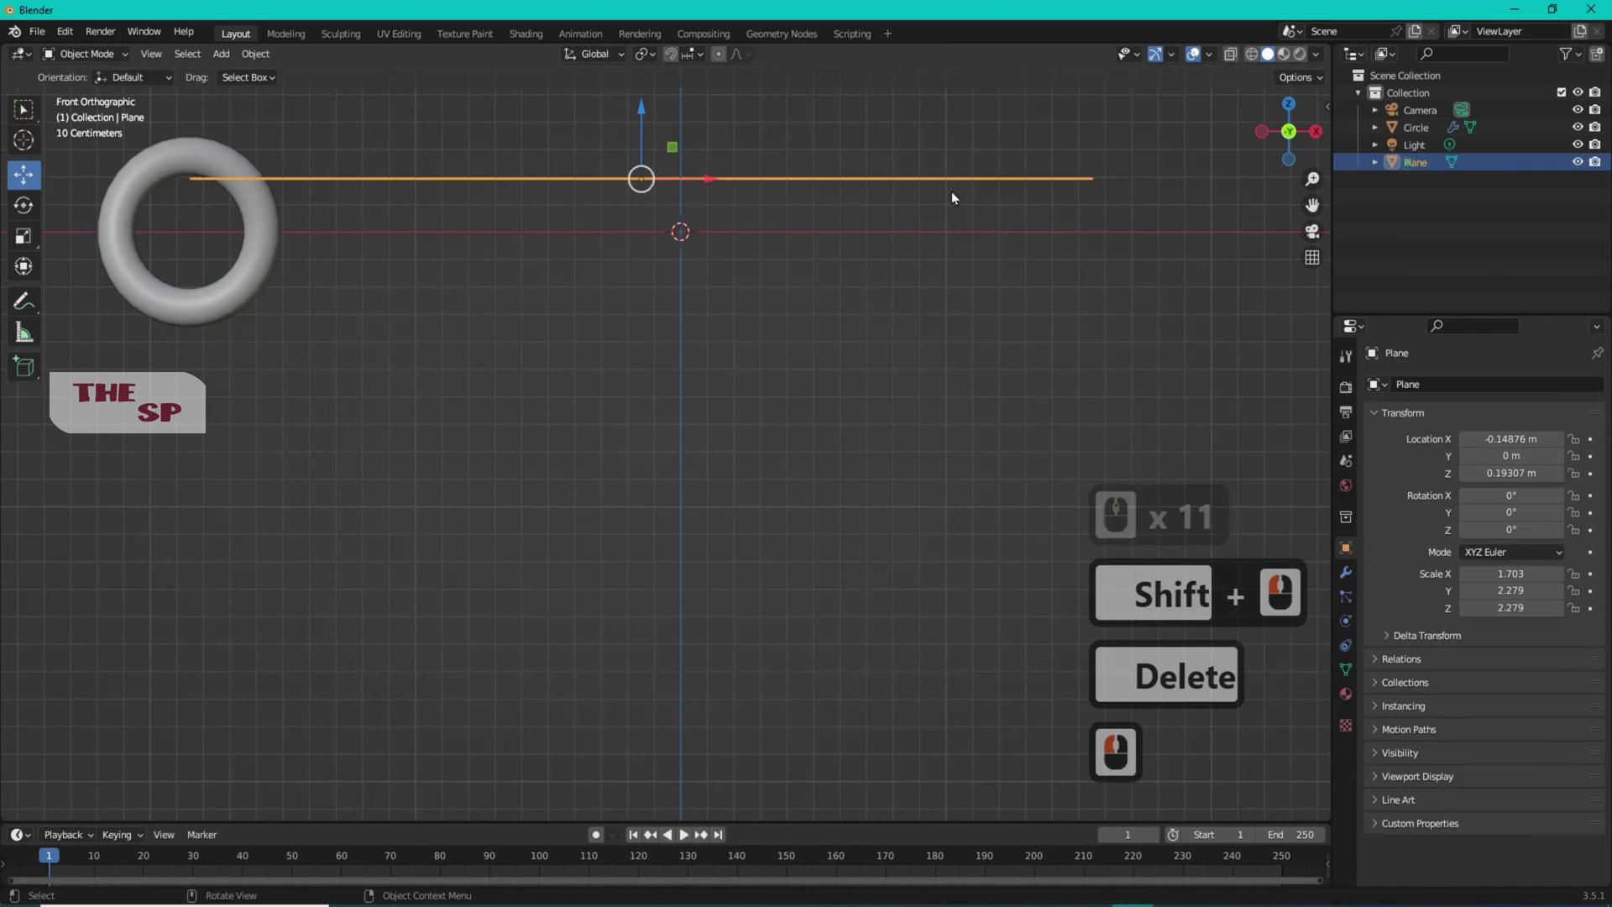
{"action": "key", "text": "shift"}
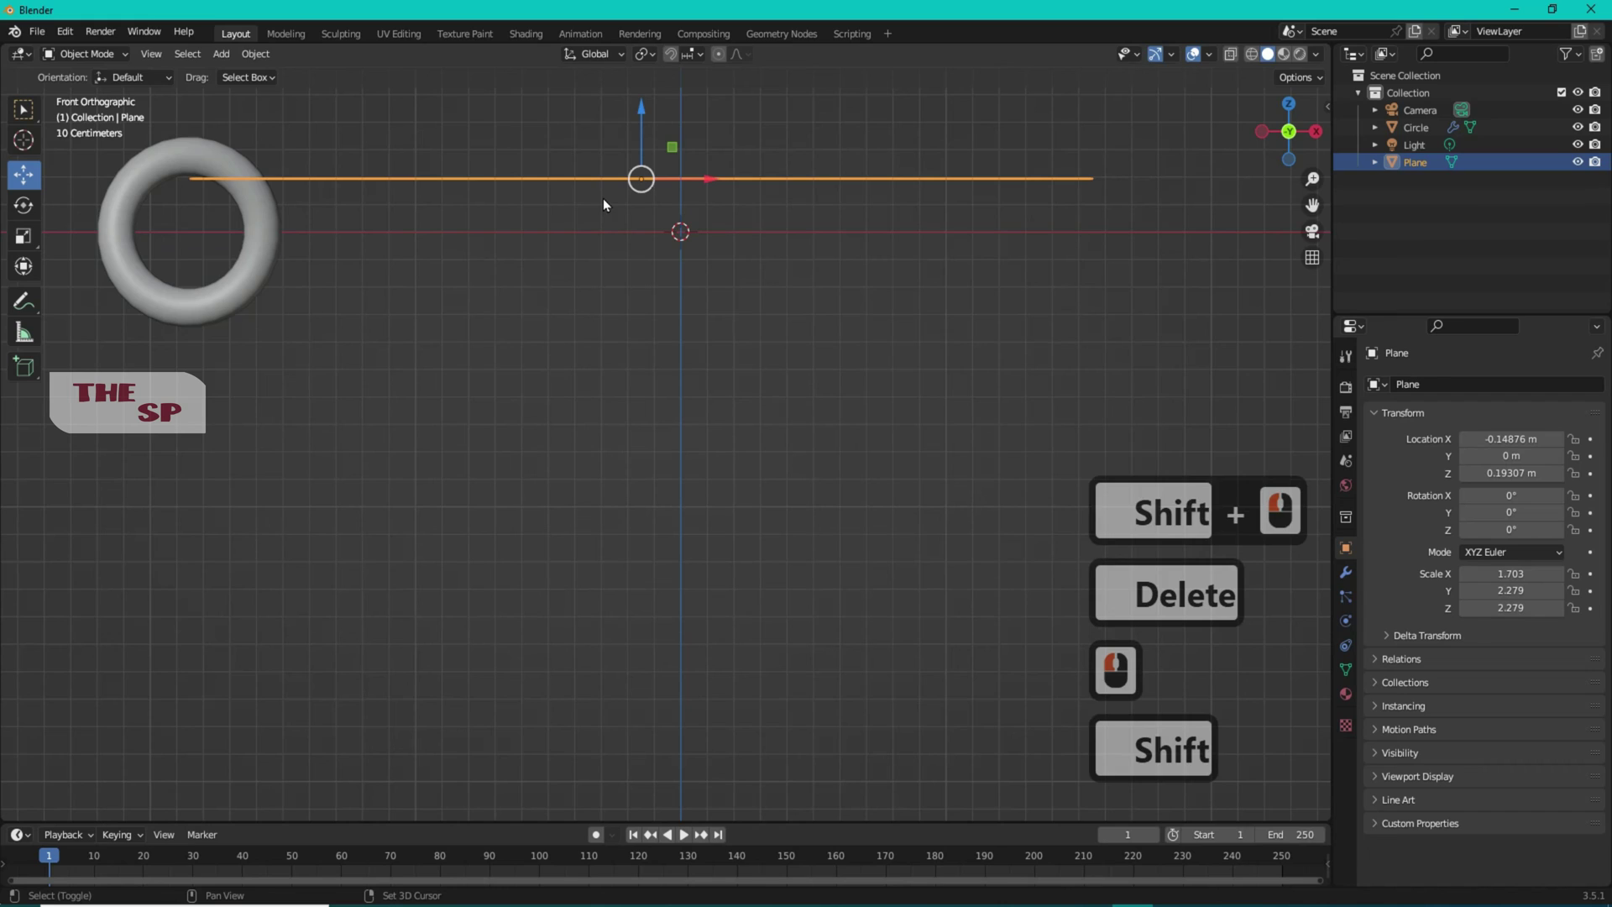
Duplicate the page about 0.006 m lower in Z and repeat the duplication until 61 copies reach about -0.193 m inside the coil
{"action": "key", "text": "shift+d"}
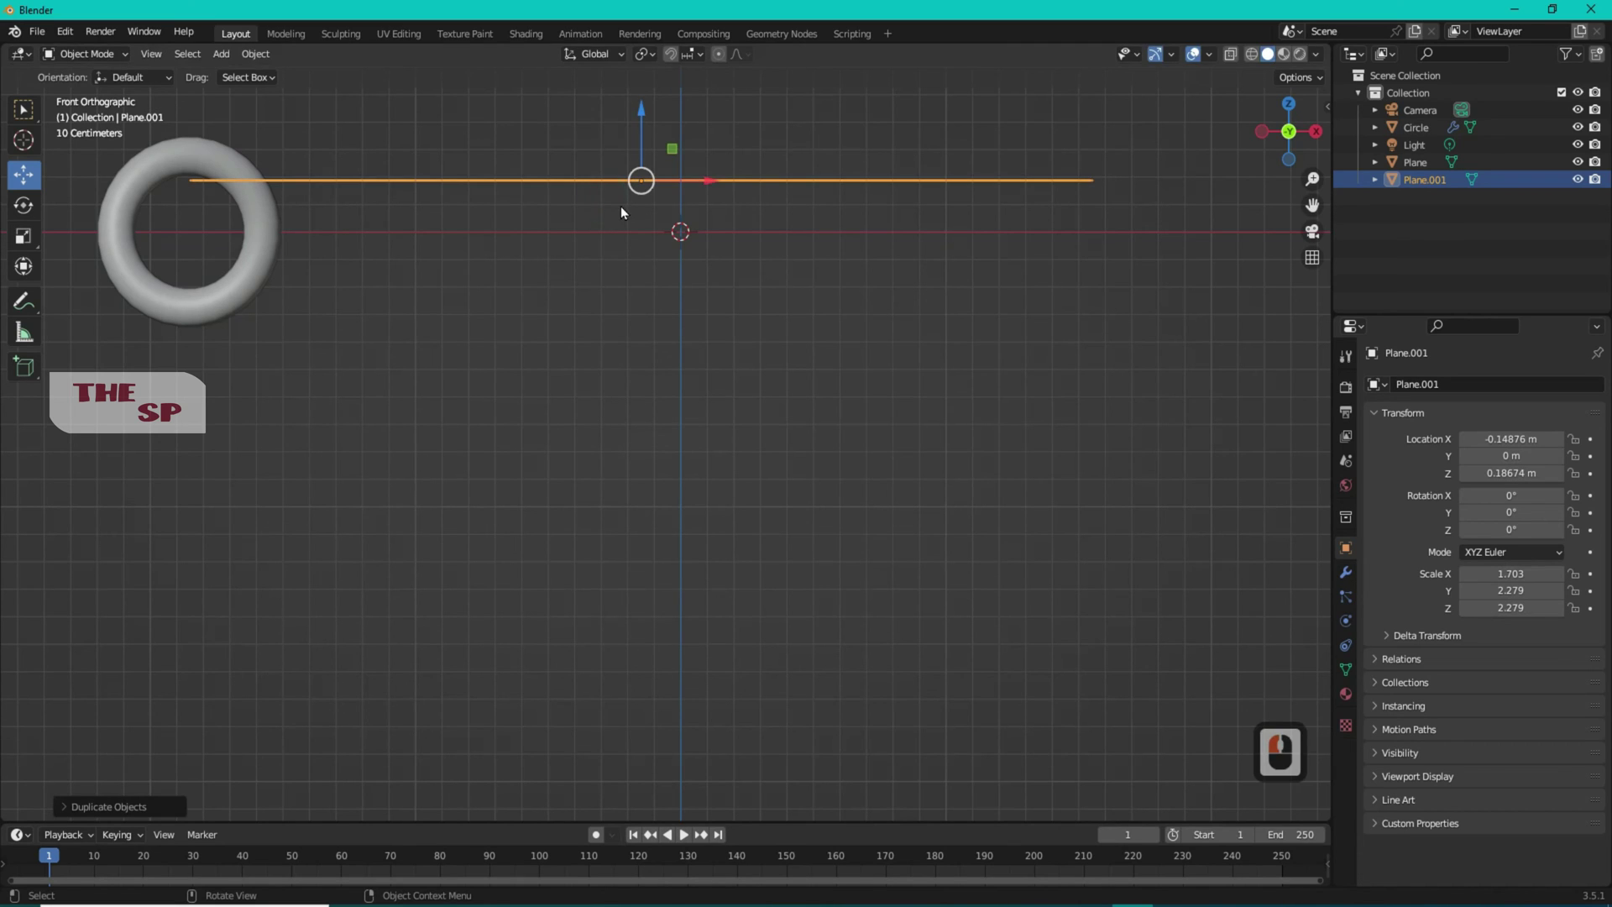
{"action": "key", "text": "shift+r"}
{"action": "key", "text": "shift+r"}
{"action": "key", "text": "shift+r"}
{"action": "key", "text": "shift+r"}
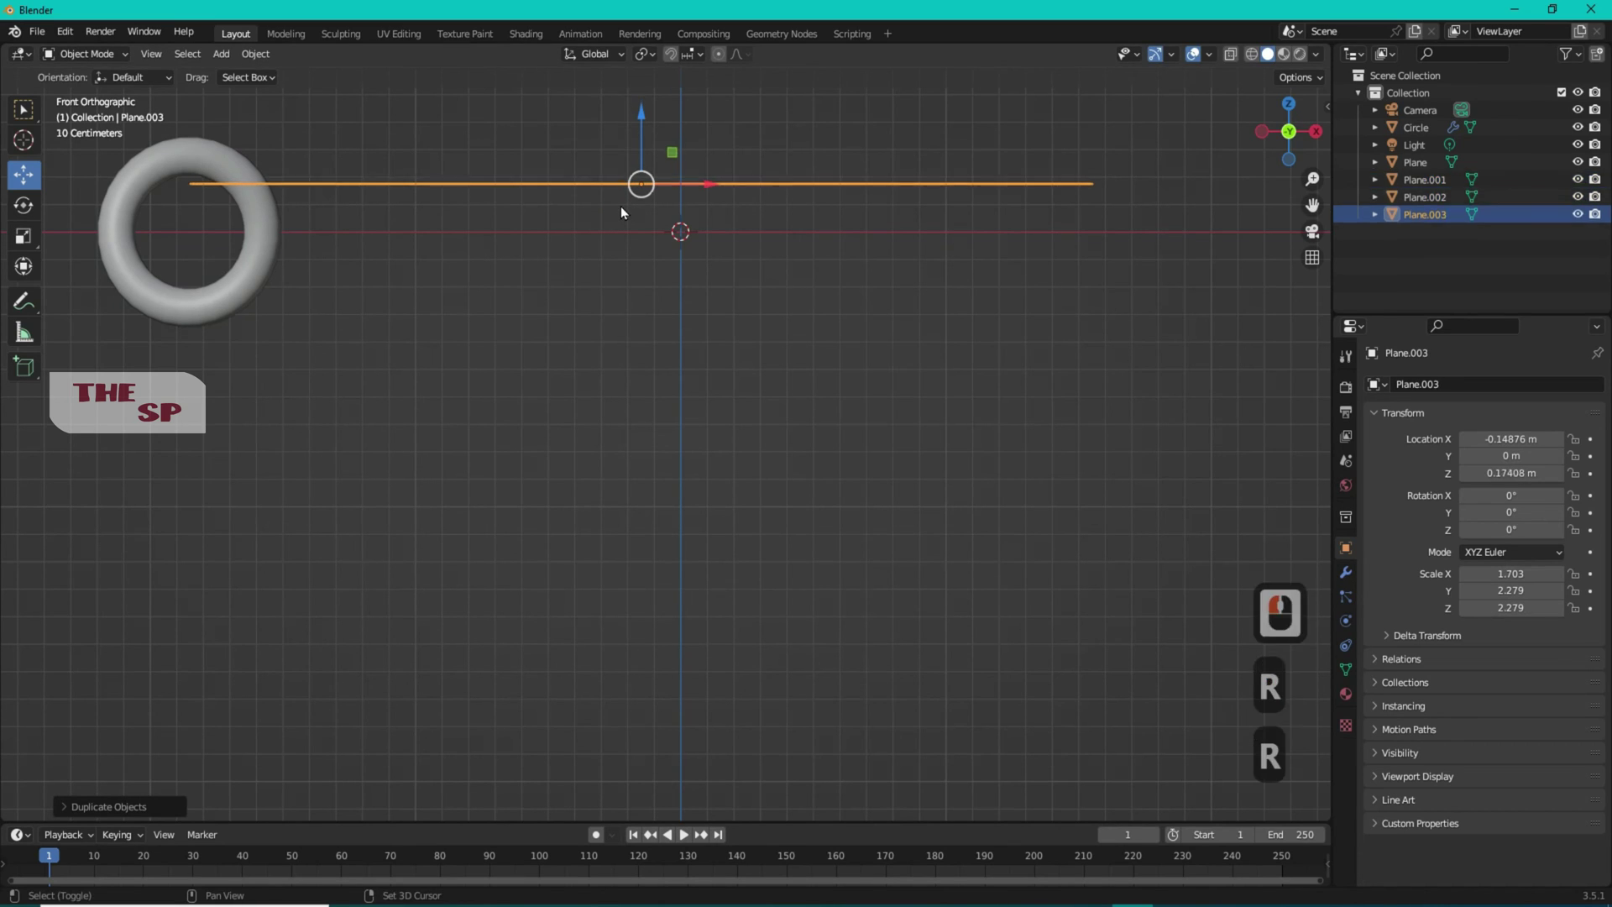
{"action": "key", "text": "shift+r"}
{"action": "key", "text": "shift+r"}
{"action": "key", "text": "shift+r"}
{"action": "key", "text": "shift+r"}
{"action": "key", "text": "shift+r"}
{"action": "key", "text": "shift+r"}
{"action": "key", "text": "shift+r"}
{"action": "key", "text": "shift+r"}
{"action": "key", "text": "shift+r"}
{"action": "key", "text": "shift+r"}
{"action": "key", "text": "shift+r"}
{"action": "key", "text": "shift+r"}
{"action": "key", "text": "shift+r"}
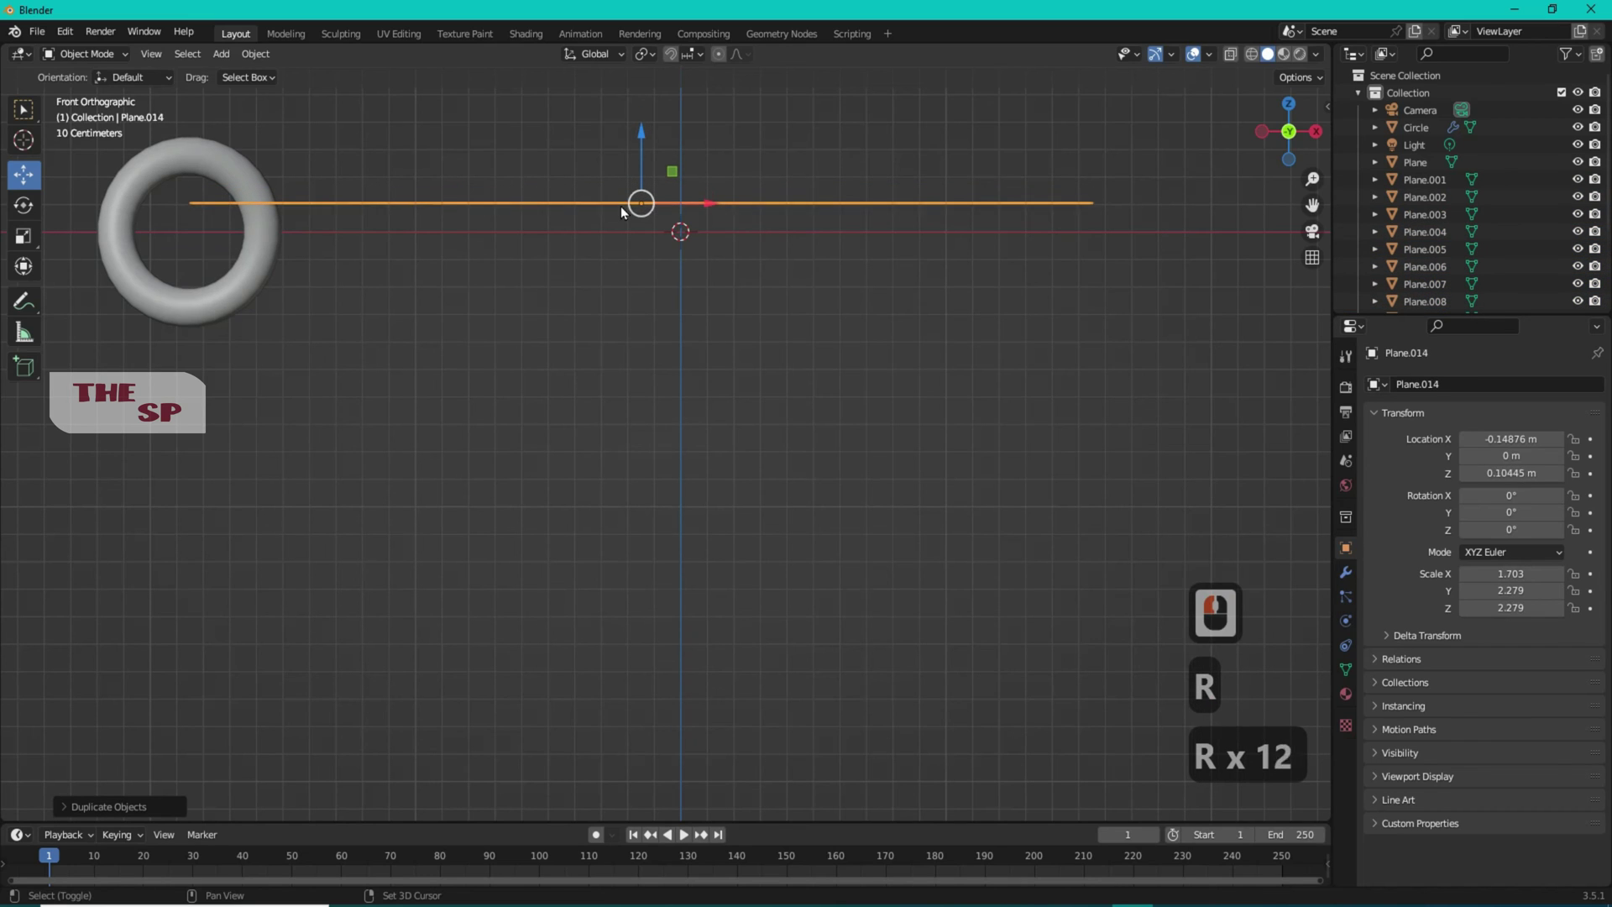
{"action": "key", "text": "shift+r"}
{"action": "key", "text": "shift+r"}
{"action": "key", "text": "shift+r"}
{"action": "key", "text": "shift+r"}
{"action": "key", "text": "shift+r"}
{"action": "key", "text": "shift+r"}
{"action": "key", "text": "shift+r"}
{"action": "key", "text": "shift+r"}
{"action": "key", "text": "shift+r"}
{"action": "key", "text": "shift+r"}
{"action": "key", "text": "shift+r"}
{"action": "key", "text": "shift+r"}
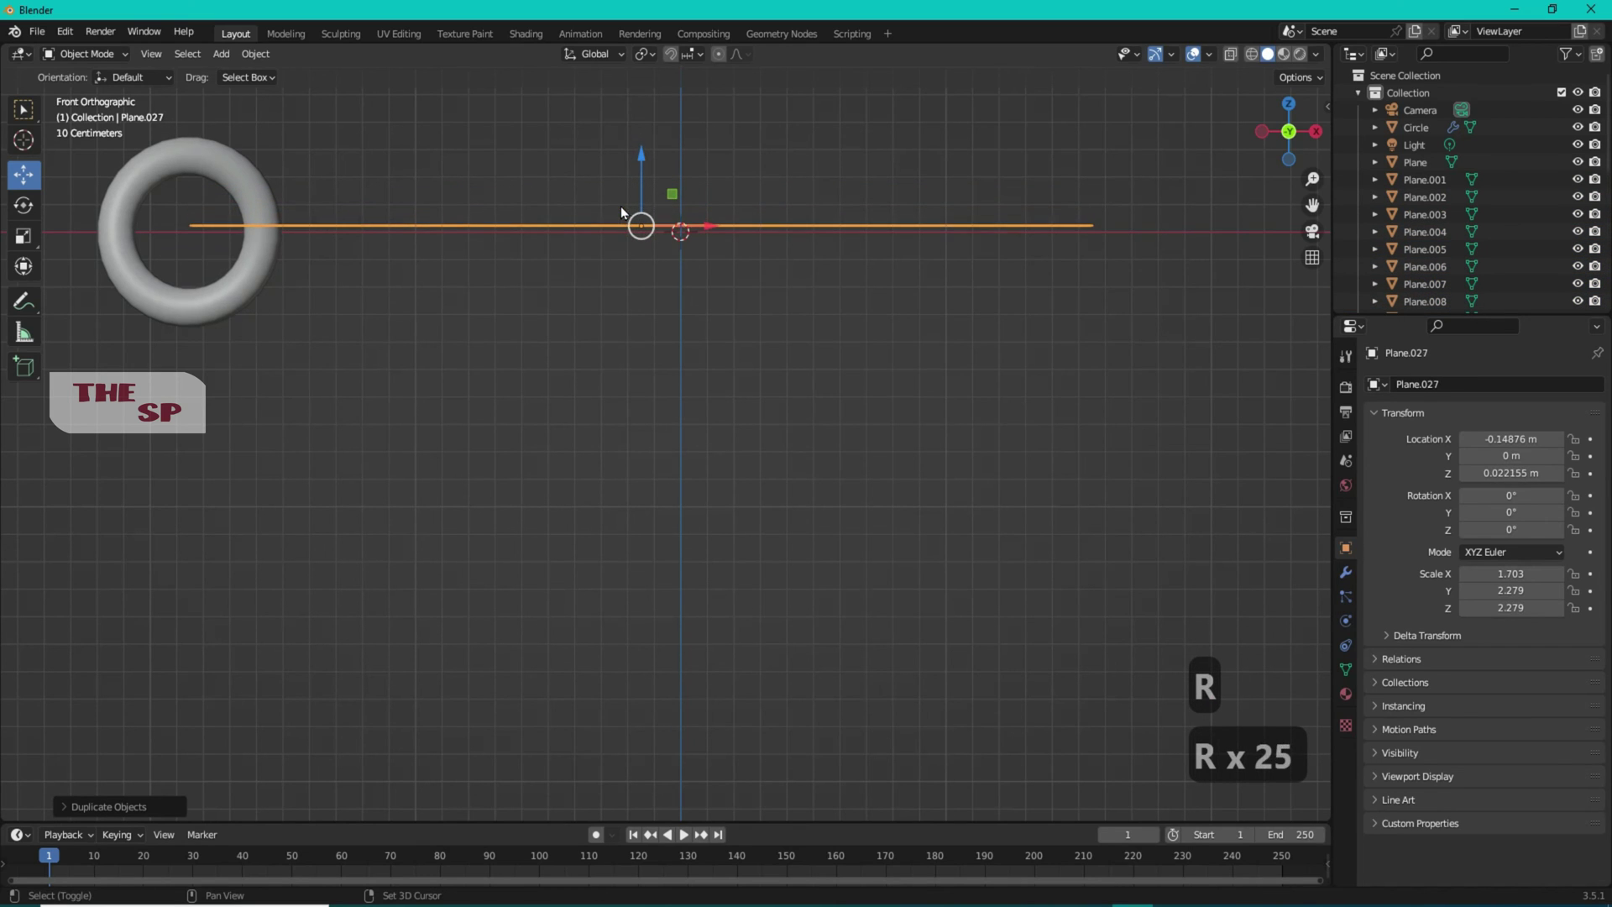
{"action": "key", "text": "shift+r"}
{"action": "key", "text": "shift+r"}
{"action": "key", "text": "shift+r"}
{"action": "key", "text": "shift+r"}
{"action": "key", "text": "shift+r"}
{"action": "key", "text": "shift+r"}
{"action": "key", "text": "shift+r"}
{"action": "key", "text": "shift+r"}
{"action": "key", "text": "shift+r"}
{"action": "key", "text": "shift+r"}
{"action": "key", "text": "shift+r"}
{"action": "key", "text": "shift+r"}
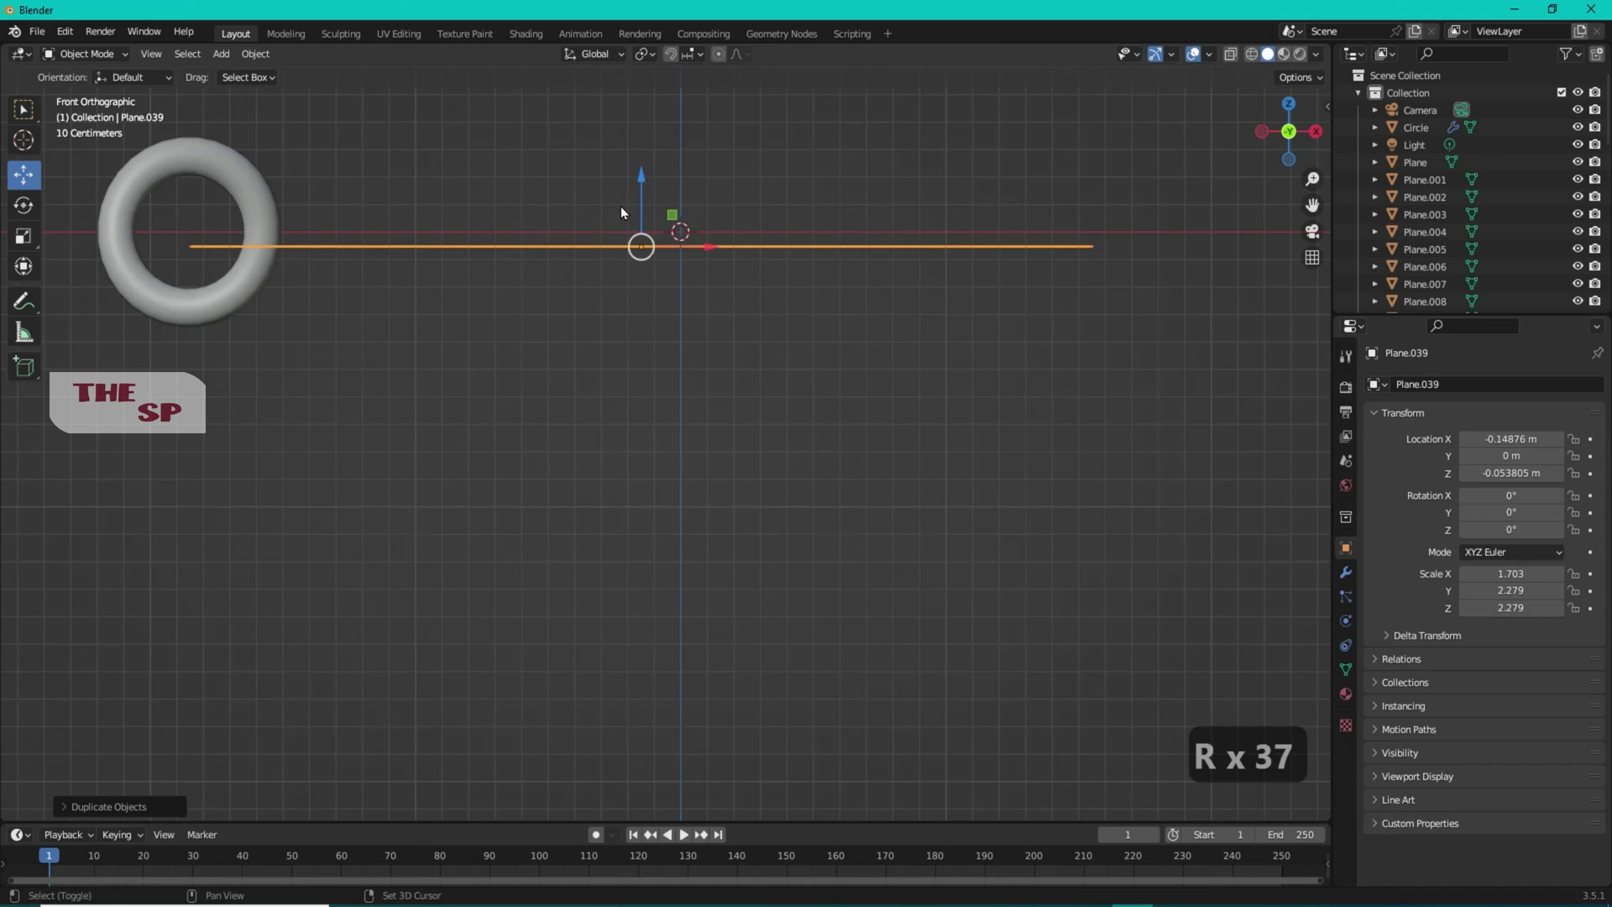
{"action": "key", "text": "shift+r"}
{"action": "key", "text": "shift+r"}
{"action": "key", "text": "shift+r"}
{"action": "key", "text": "shift+r"}
{"action": "key", "text": "shift+r"}
{"action": "key", "text": "shift+r"}
{"action": "key", "text": "shift+r"}
{"action": "key", "text": "shift+r"}
{"action": "key", "text": "shift+r"}
{"action": "key", "text": "shift+r"}
{"action": "key", "text": "shift+r"}
{"action": "key", "text": "shift+r"}
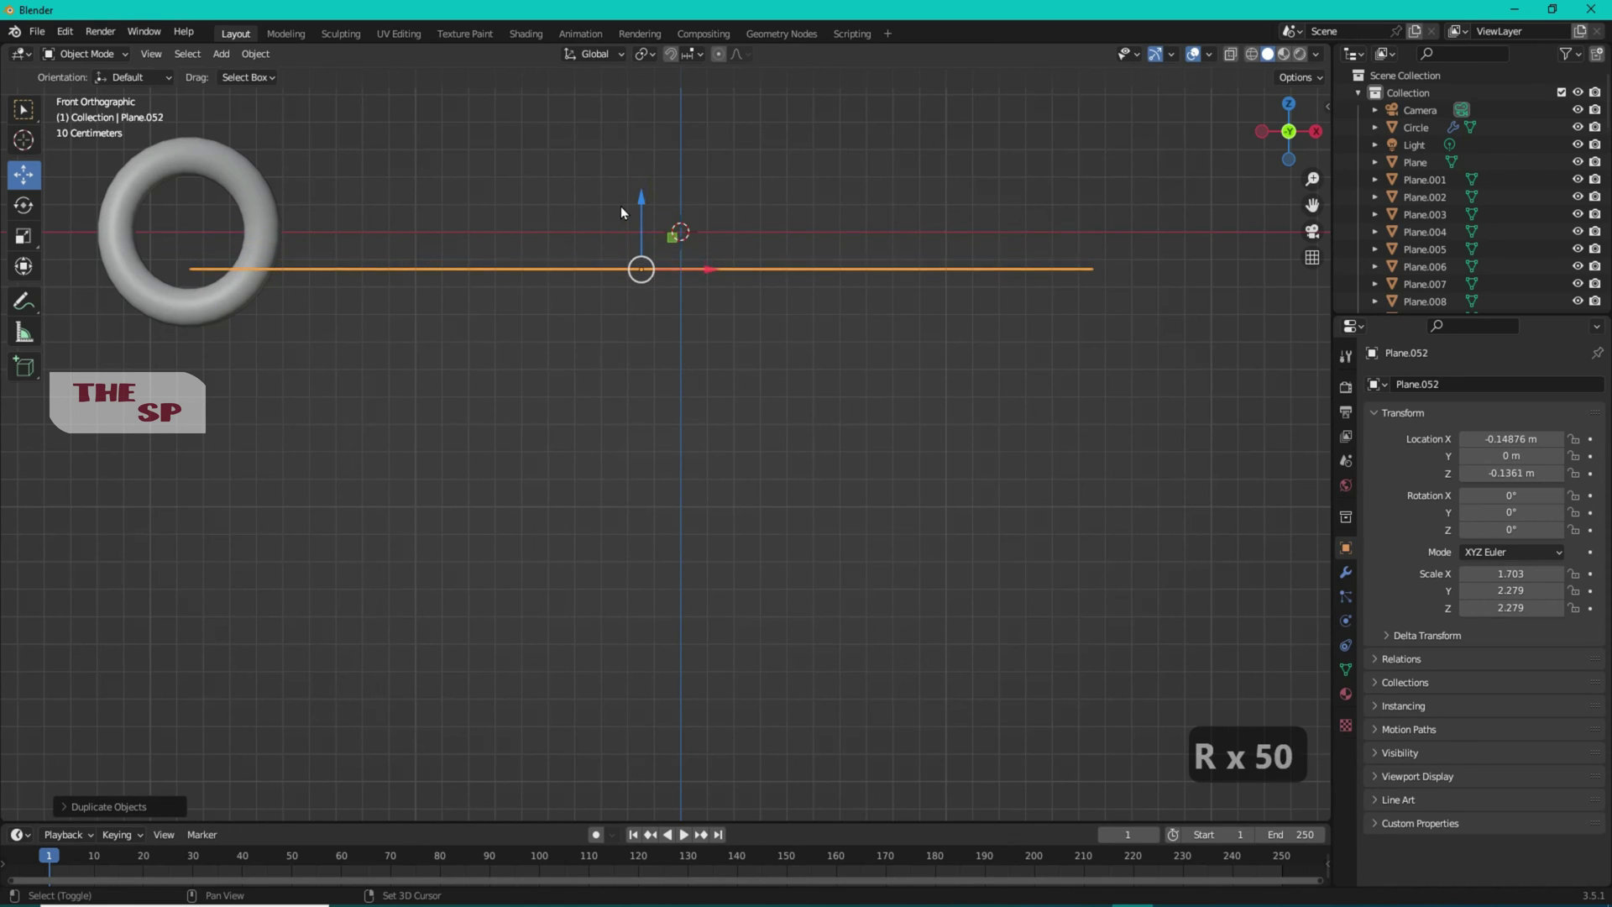
{"action": "key", "text": "shift+r"}
{"action": "key", "text": "shift+r"}
{"action": "key", "text": "shift+r"}
{"action": "key", "text": "shift+r"}
{"action": "key", "text": "shift+r"}
{"action": "key", "text": "shift+r"}
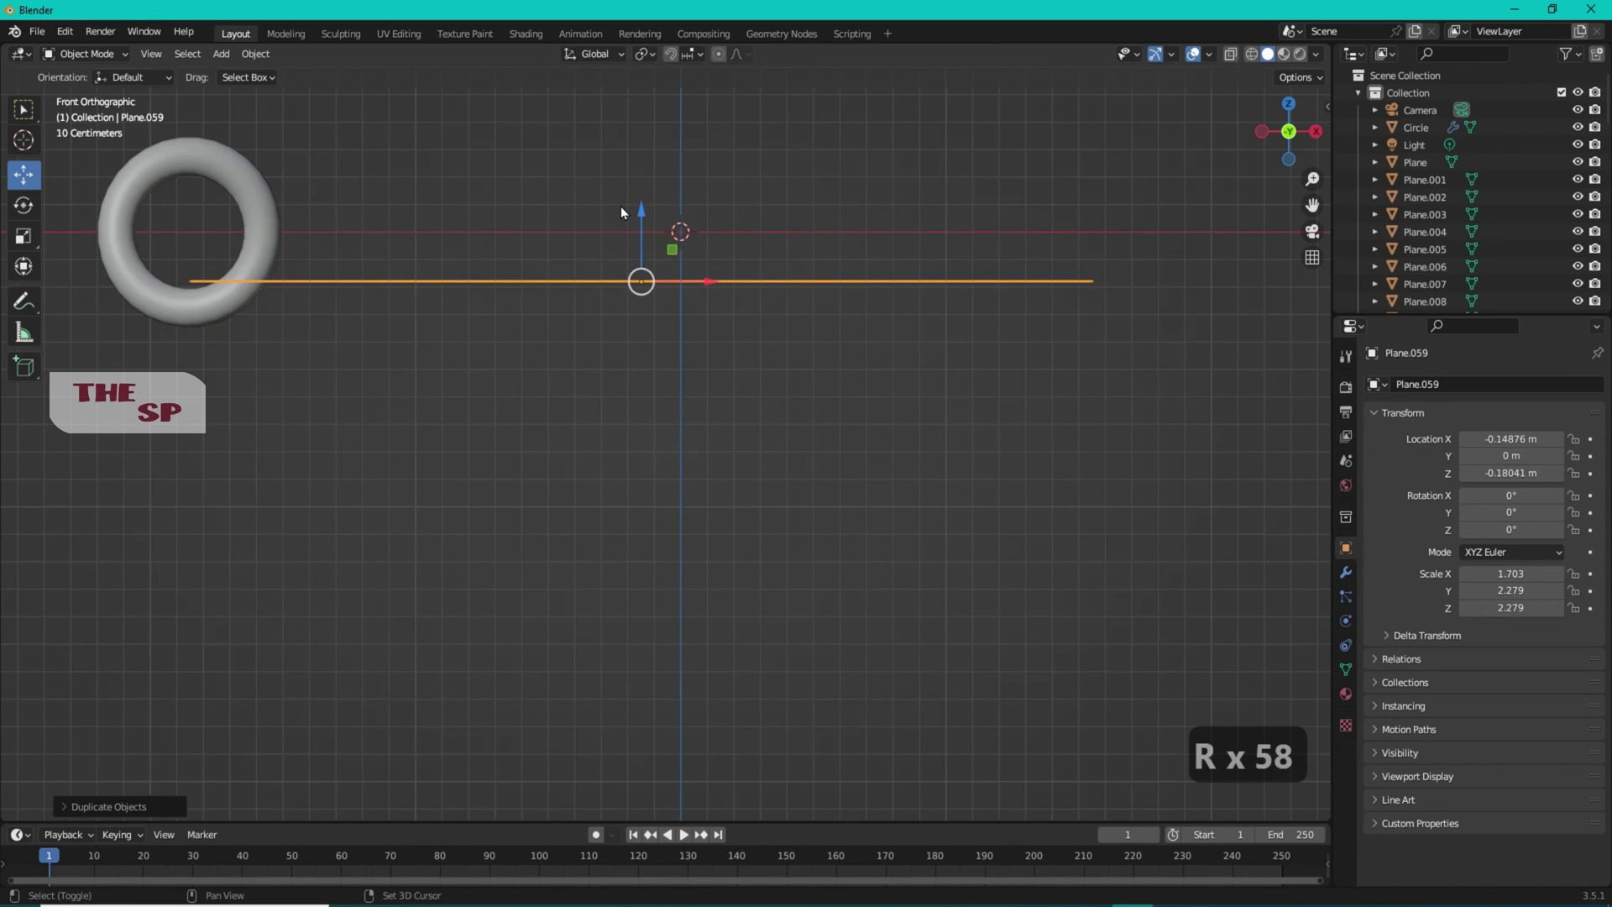
{"action": "key", "text": "shift+r"}
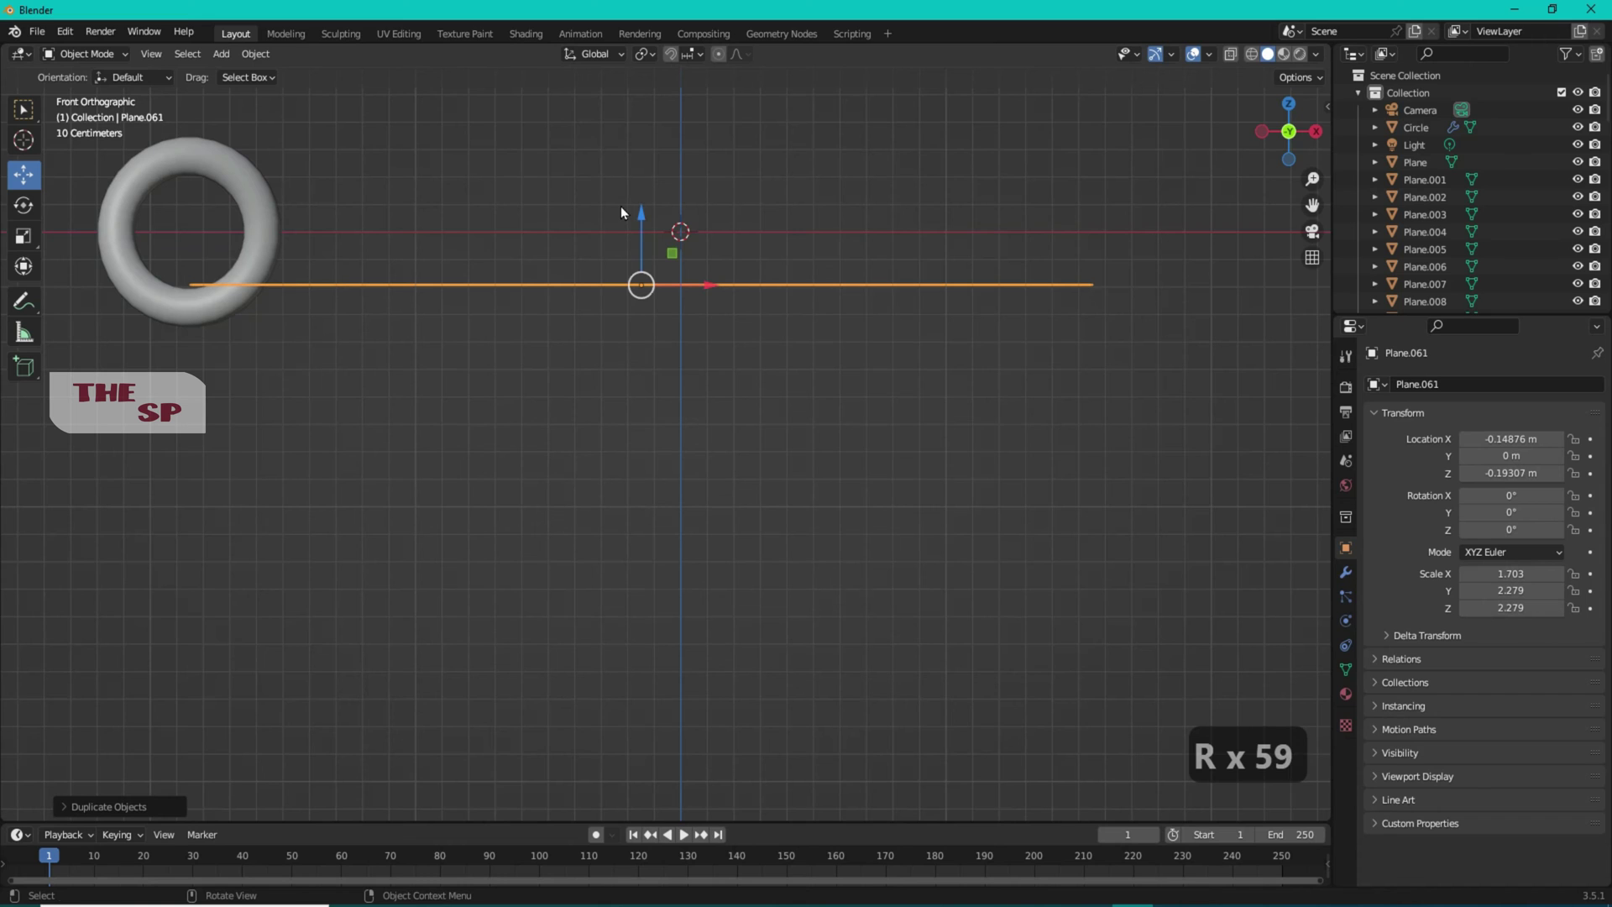
Select all the stacked pages without the coil and apply Randomize Transform to them
{"action": "left_click_drag", "start_coordinate": [1299, 162], "coordinate": [1294, 138]}
{"action": "scroll", "coordinate": [1112, 212], "scroll_direction": "down", "scroll_amount": 3}
{"action": "middle_click_drag", "start_coordinate": [1113, 218], "coordinate": [1051, 186]}
{"action": "left_click_drag", "start_coordinate": [1051, 185], "coordinate": [762, 493]}
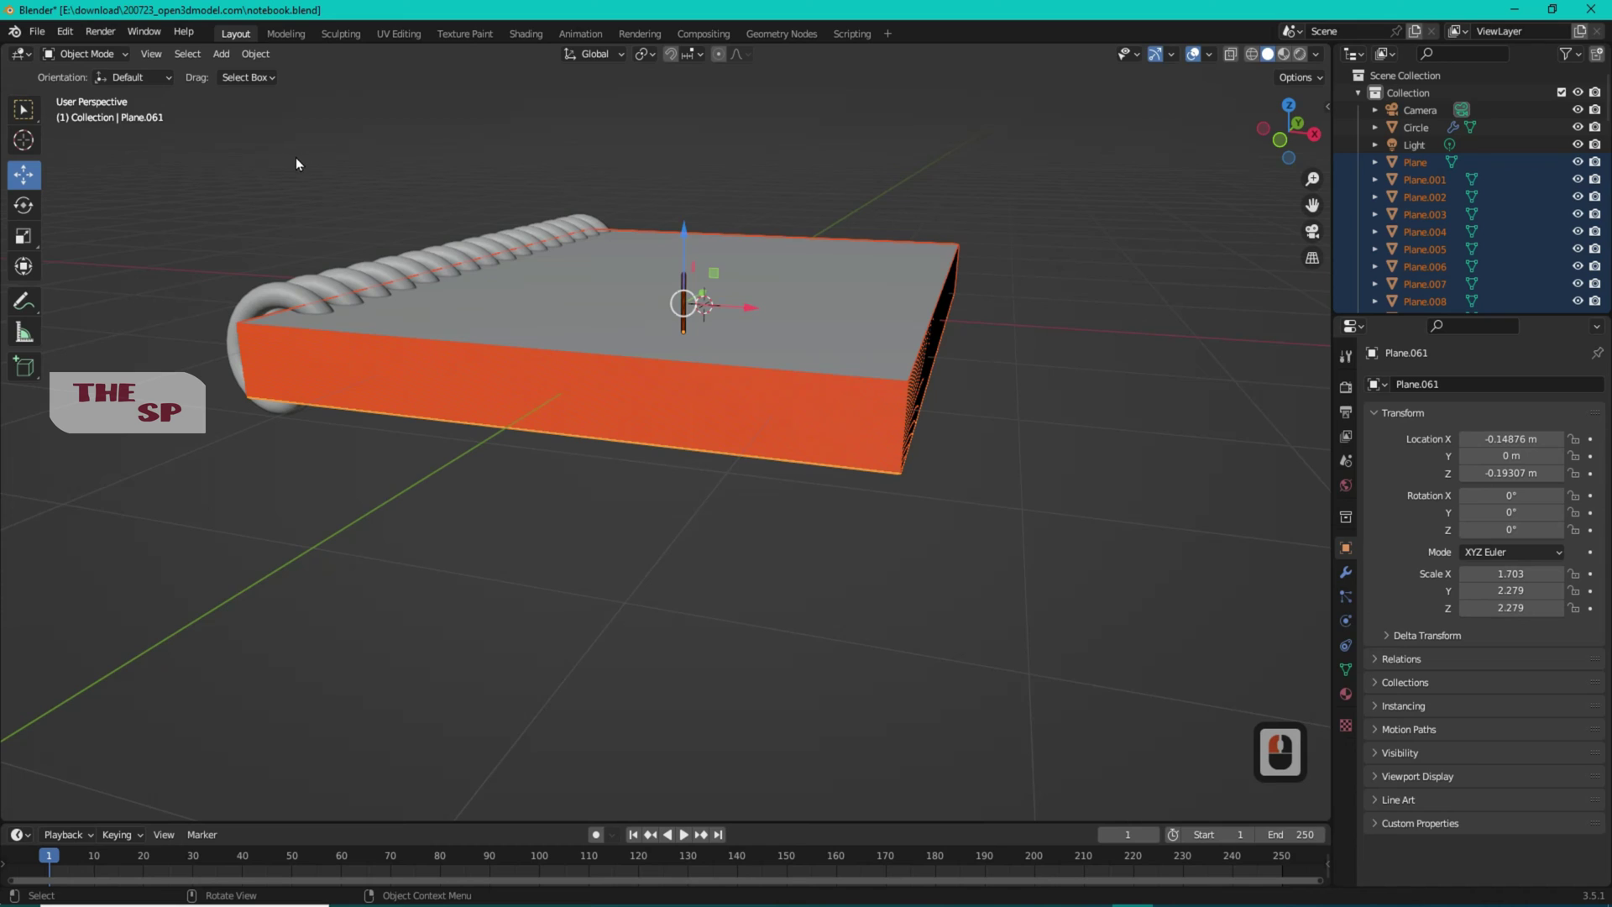
{"action": "left_click", "coordinate": [252, 55]}
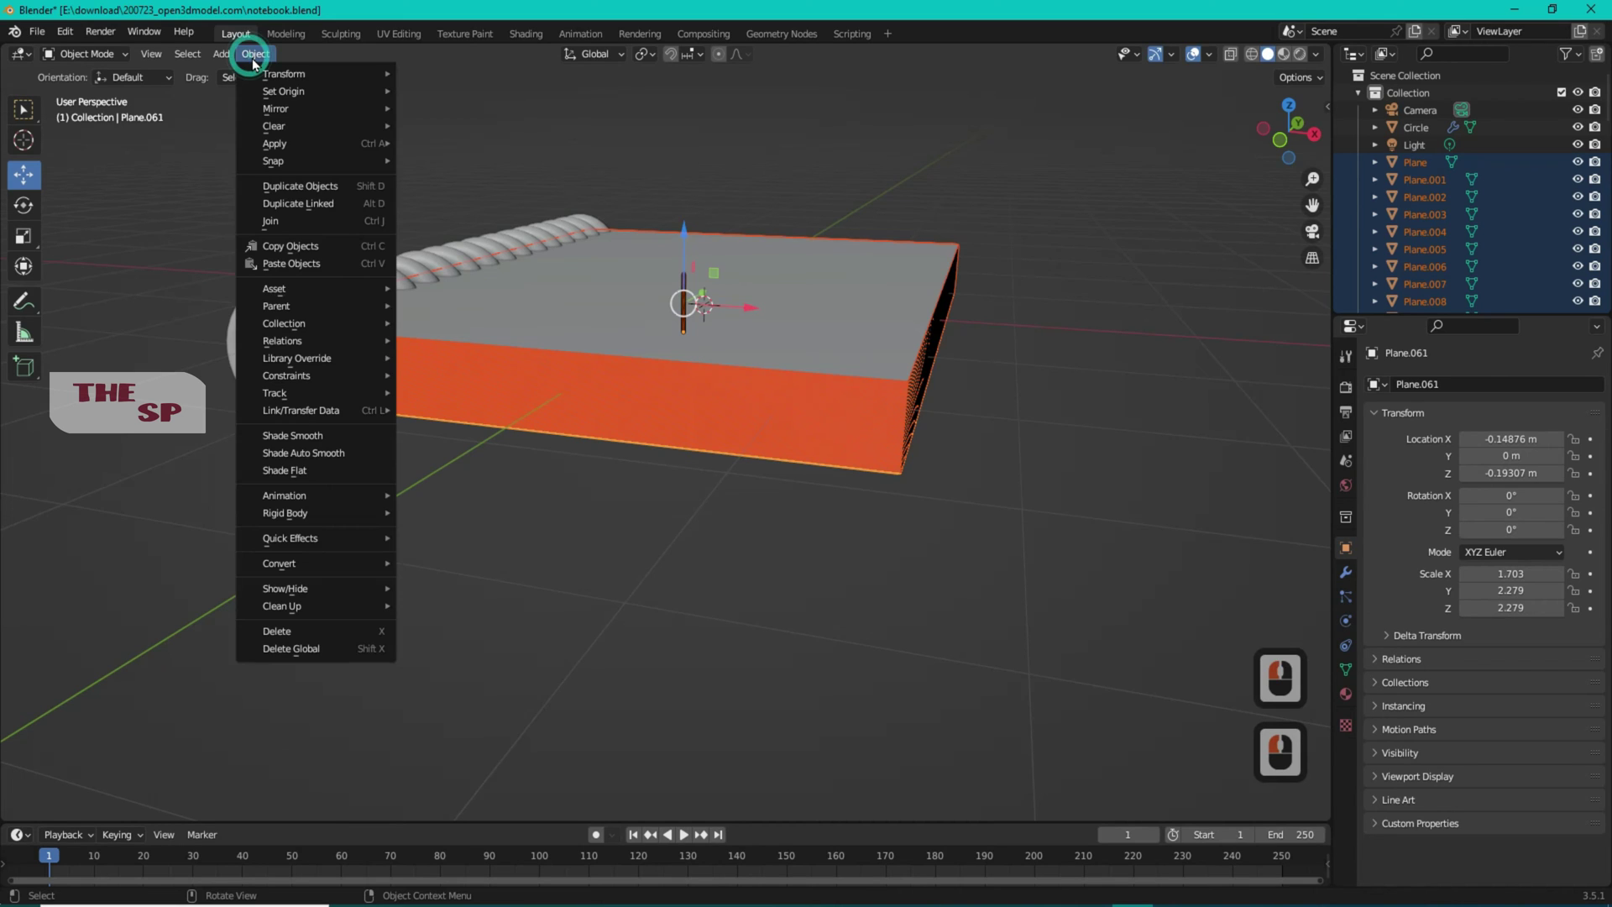
{"action": "mouse_move", "coordinate": [273, 76]}
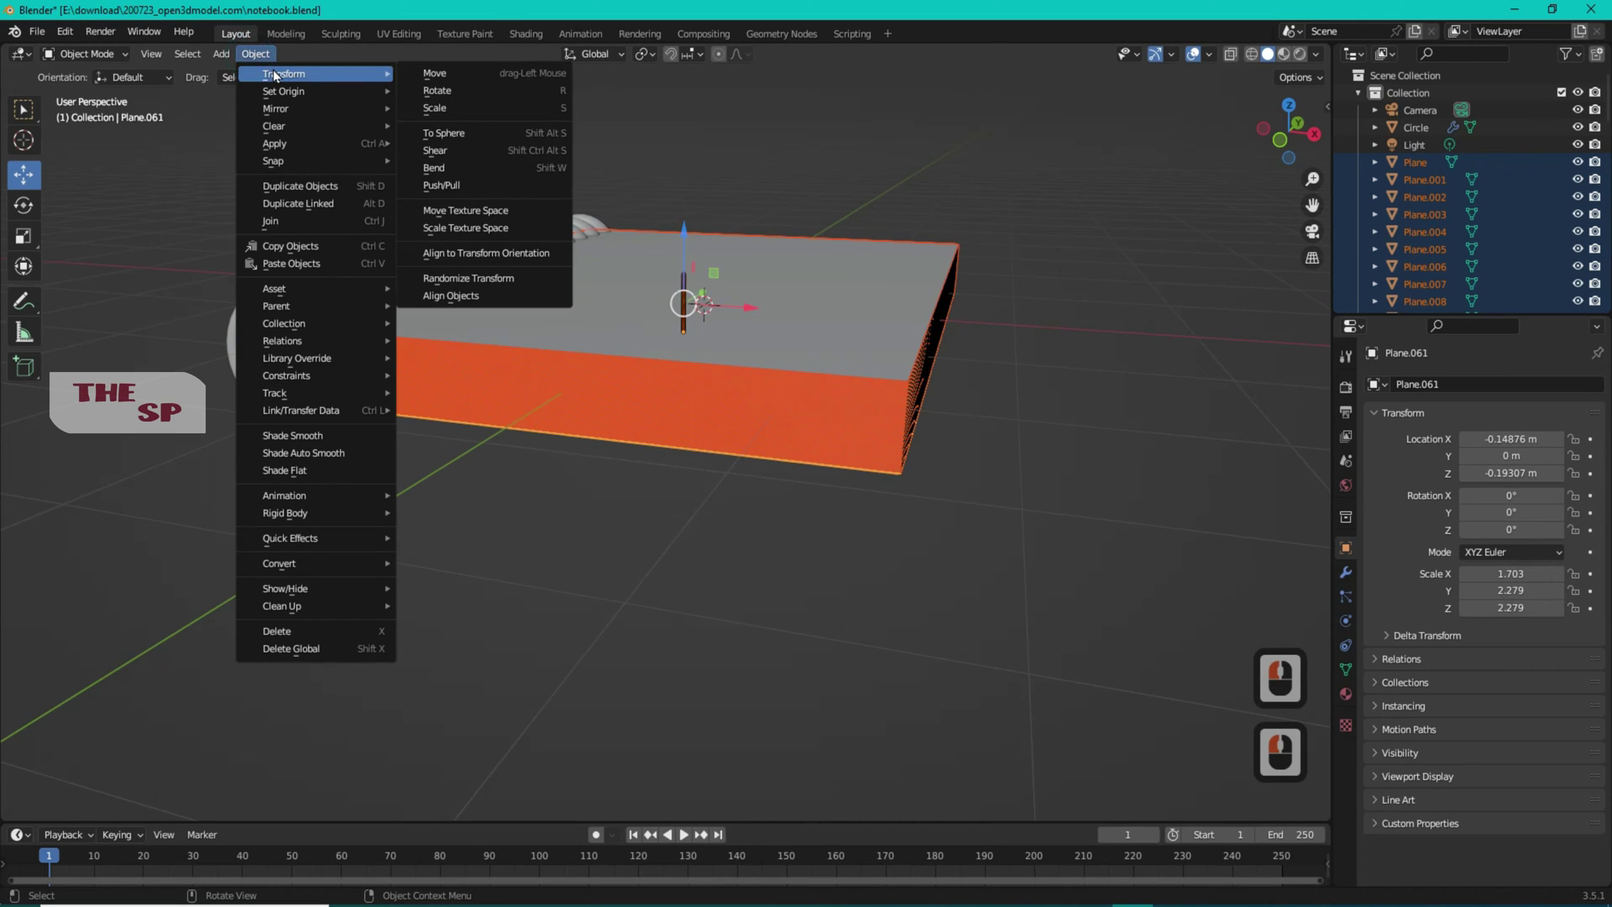
{"action": "left_click", "coordinate": [450, 278]}
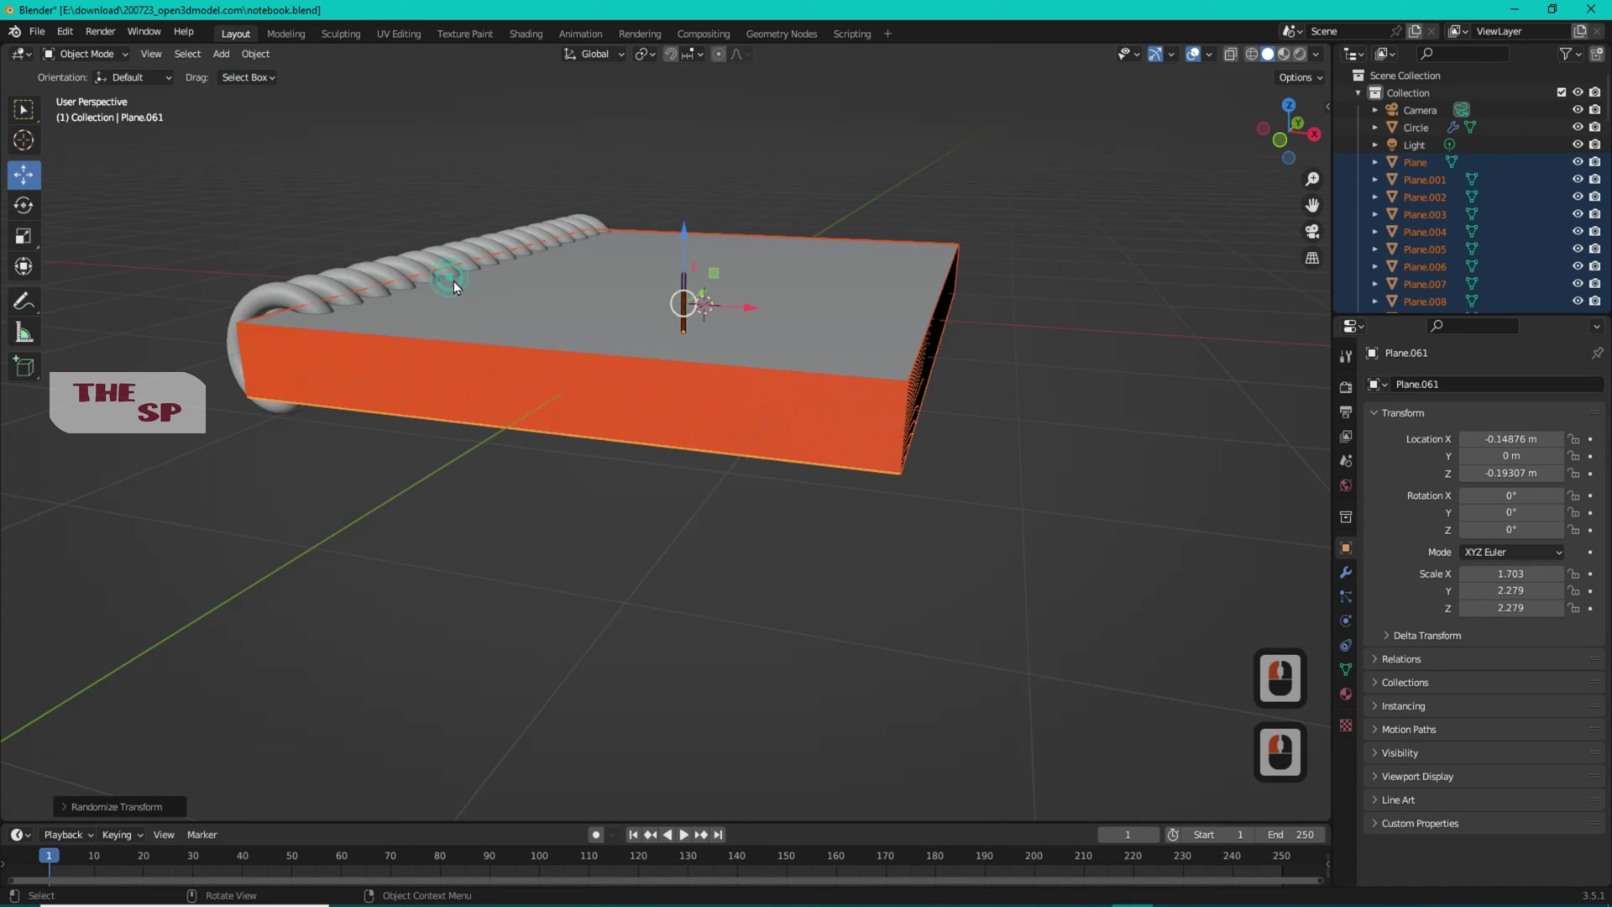
Randomize the location of the pages by 0.04 m in X, 0.03 m in Y and 0.01 m in Z
{"action": "left_click", "coordinate": [98, 807]}
{"action": "double_click", "coordinate": [217, 600]}
{"action": "type", "text": "0.04"}
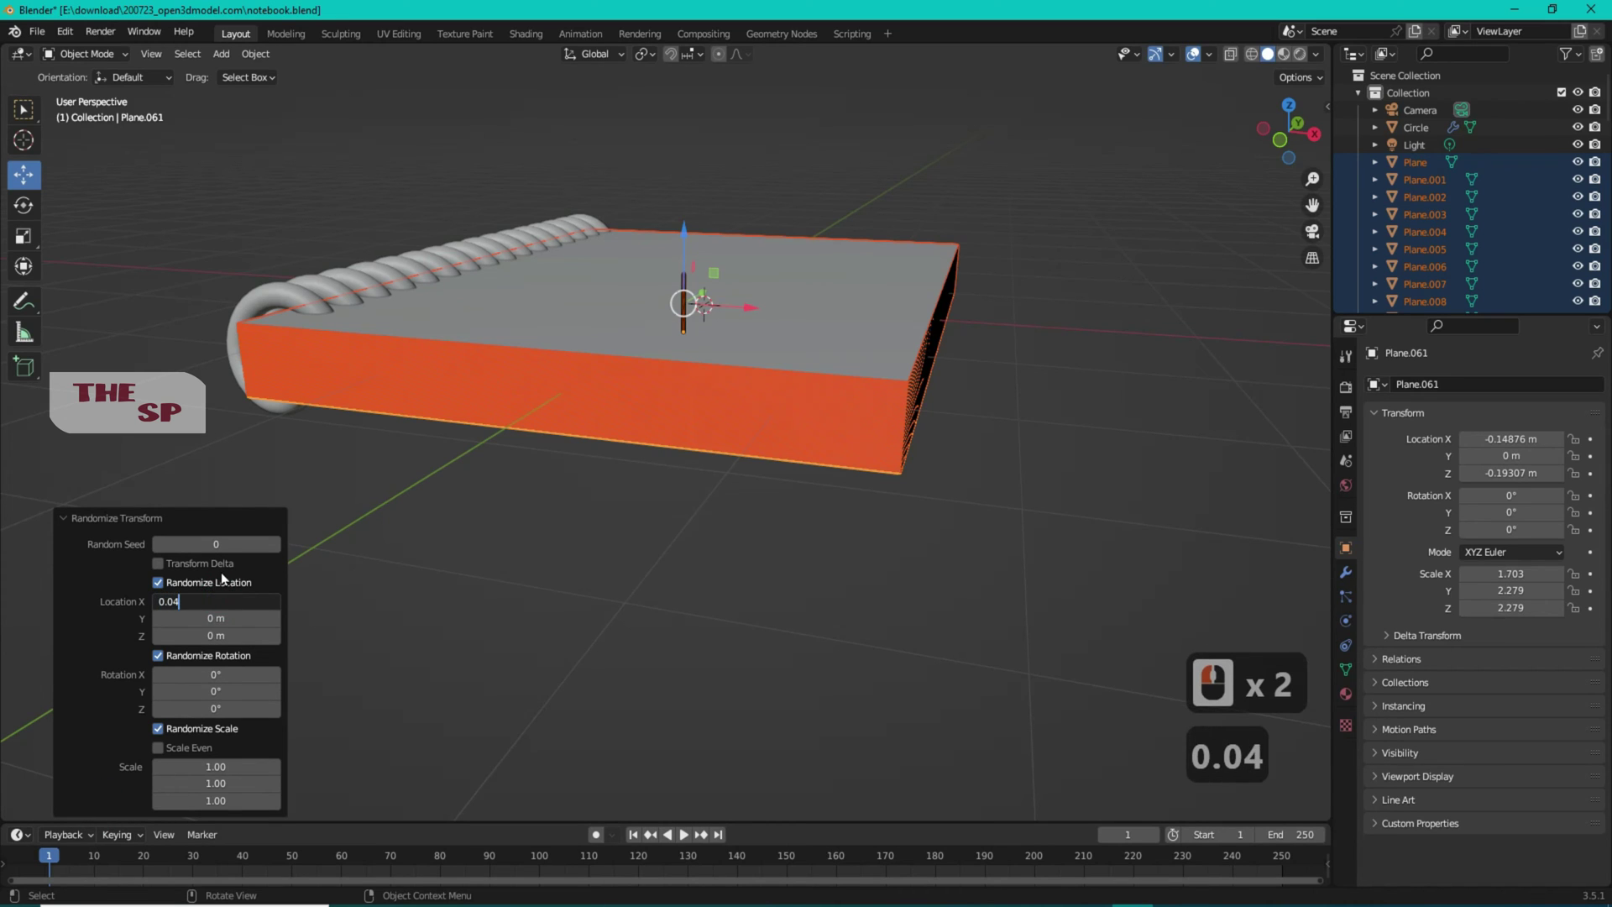
{"action": "key", "text": "Return"}
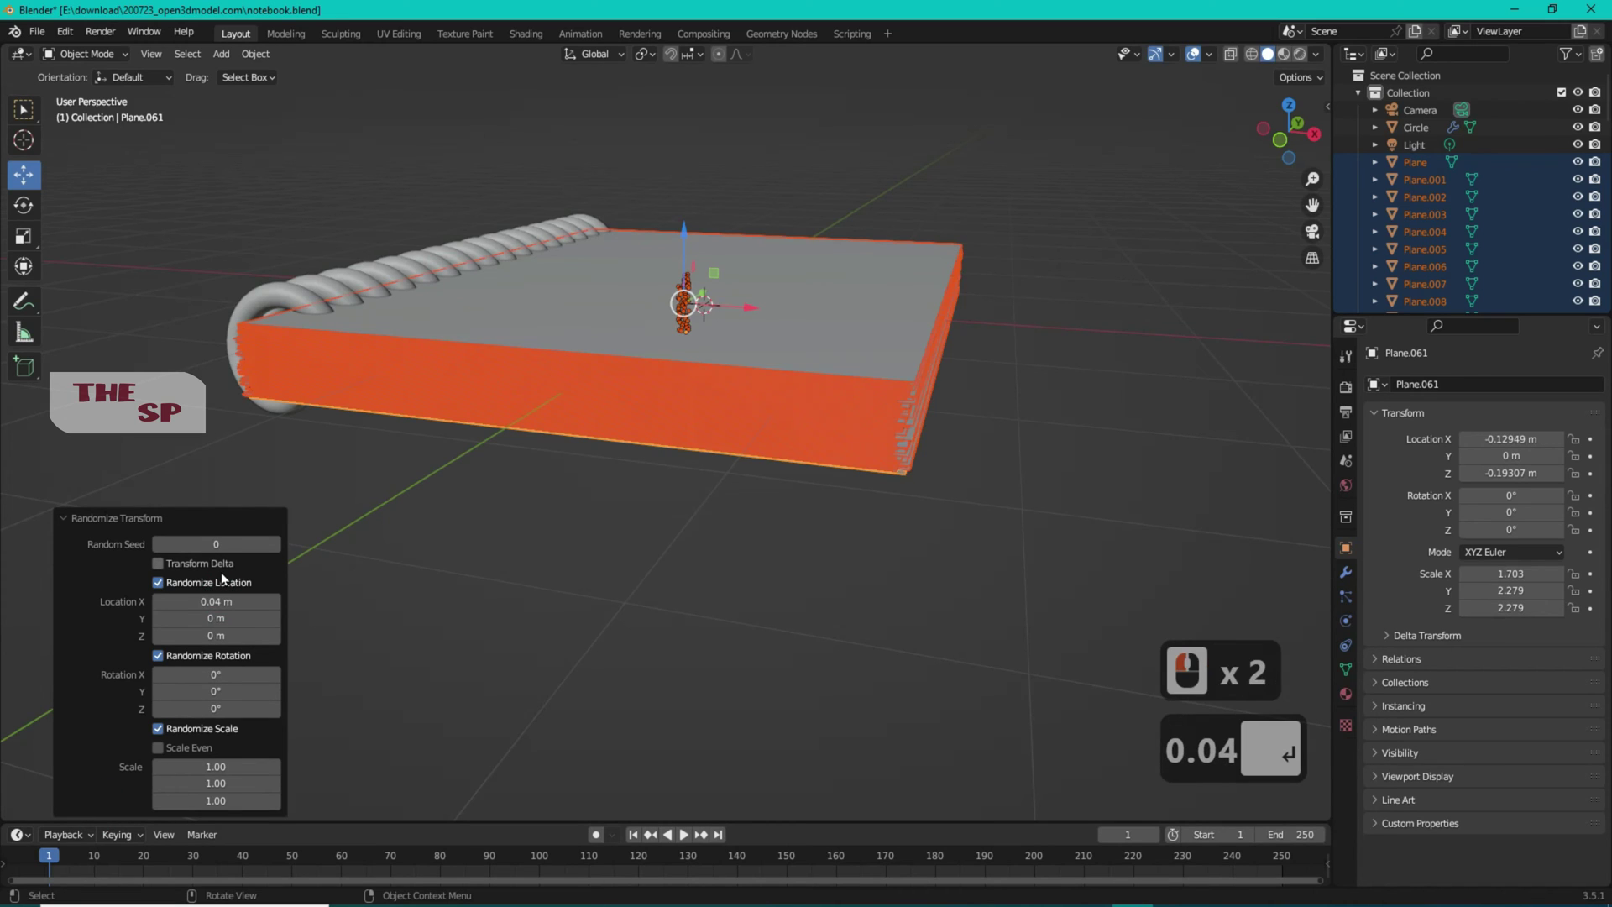
{"action": "left_click", "coordinate": [214, 618]}
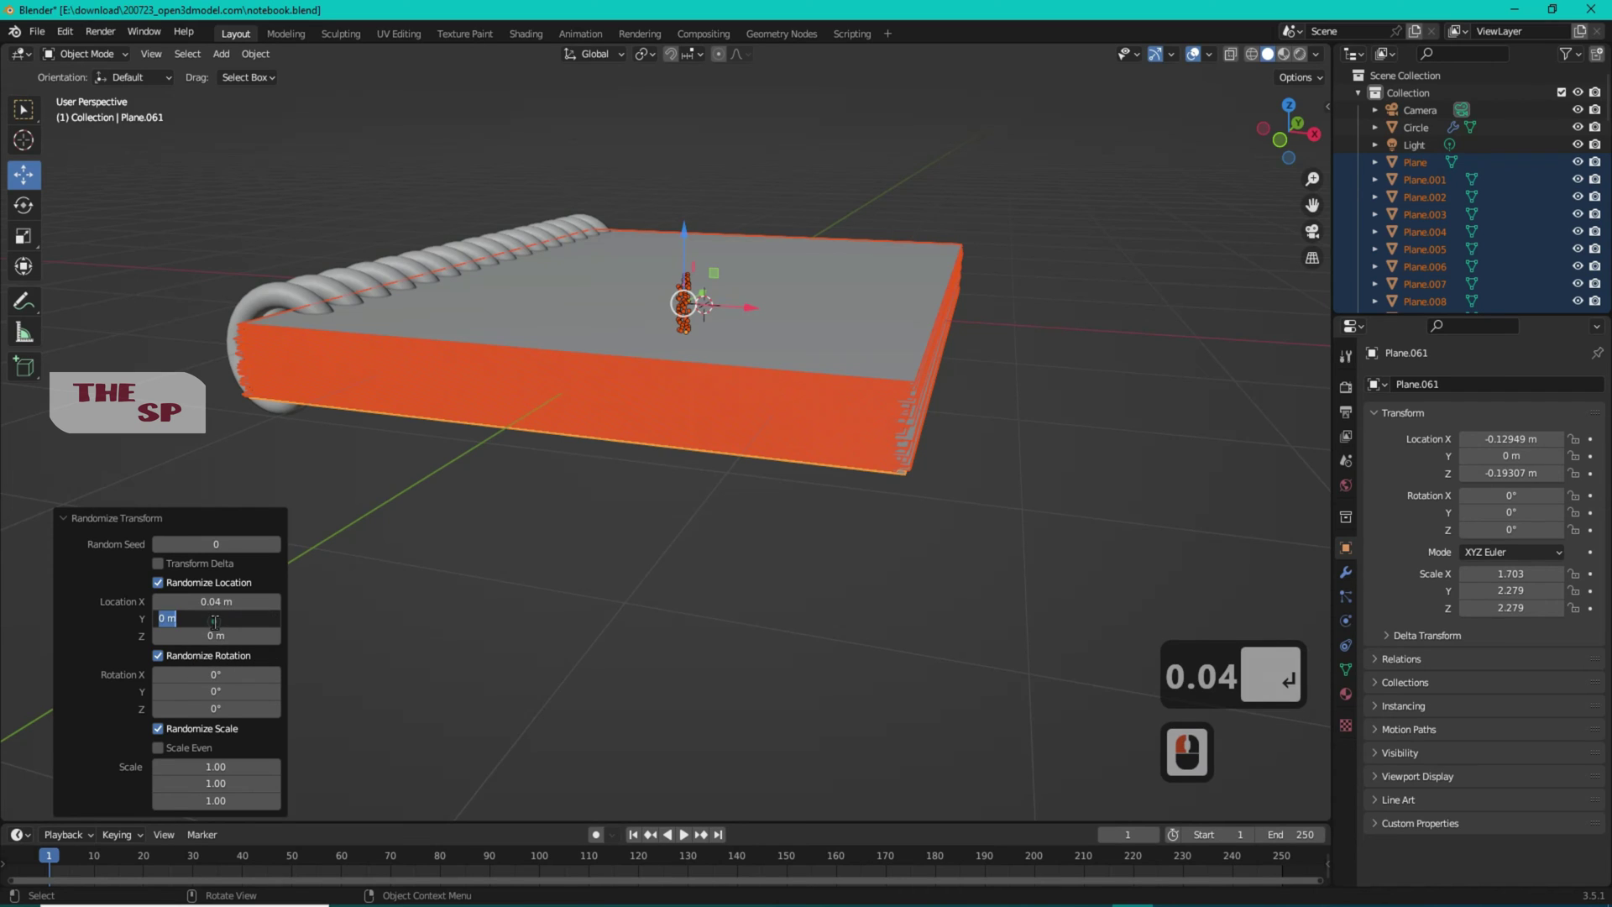
{"action": "type", "text": "0.03"}
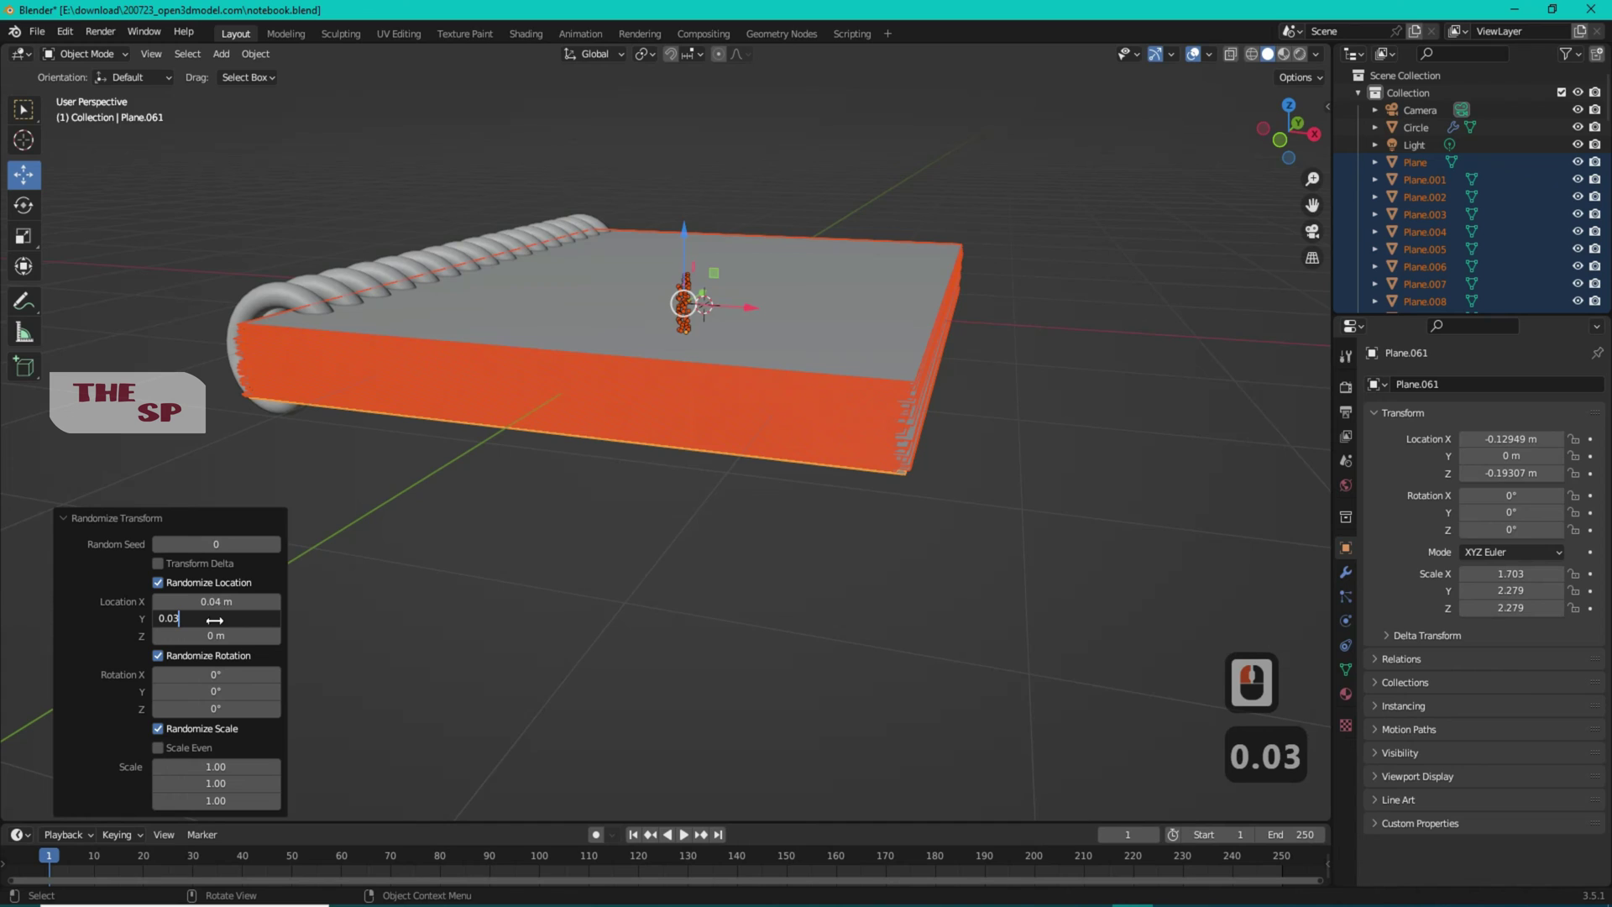
{"action": "key", "text": "Return"}
{"action": "left_click", "coordinate": [210, 634]}
{"action": "type", "text": "0.01"}
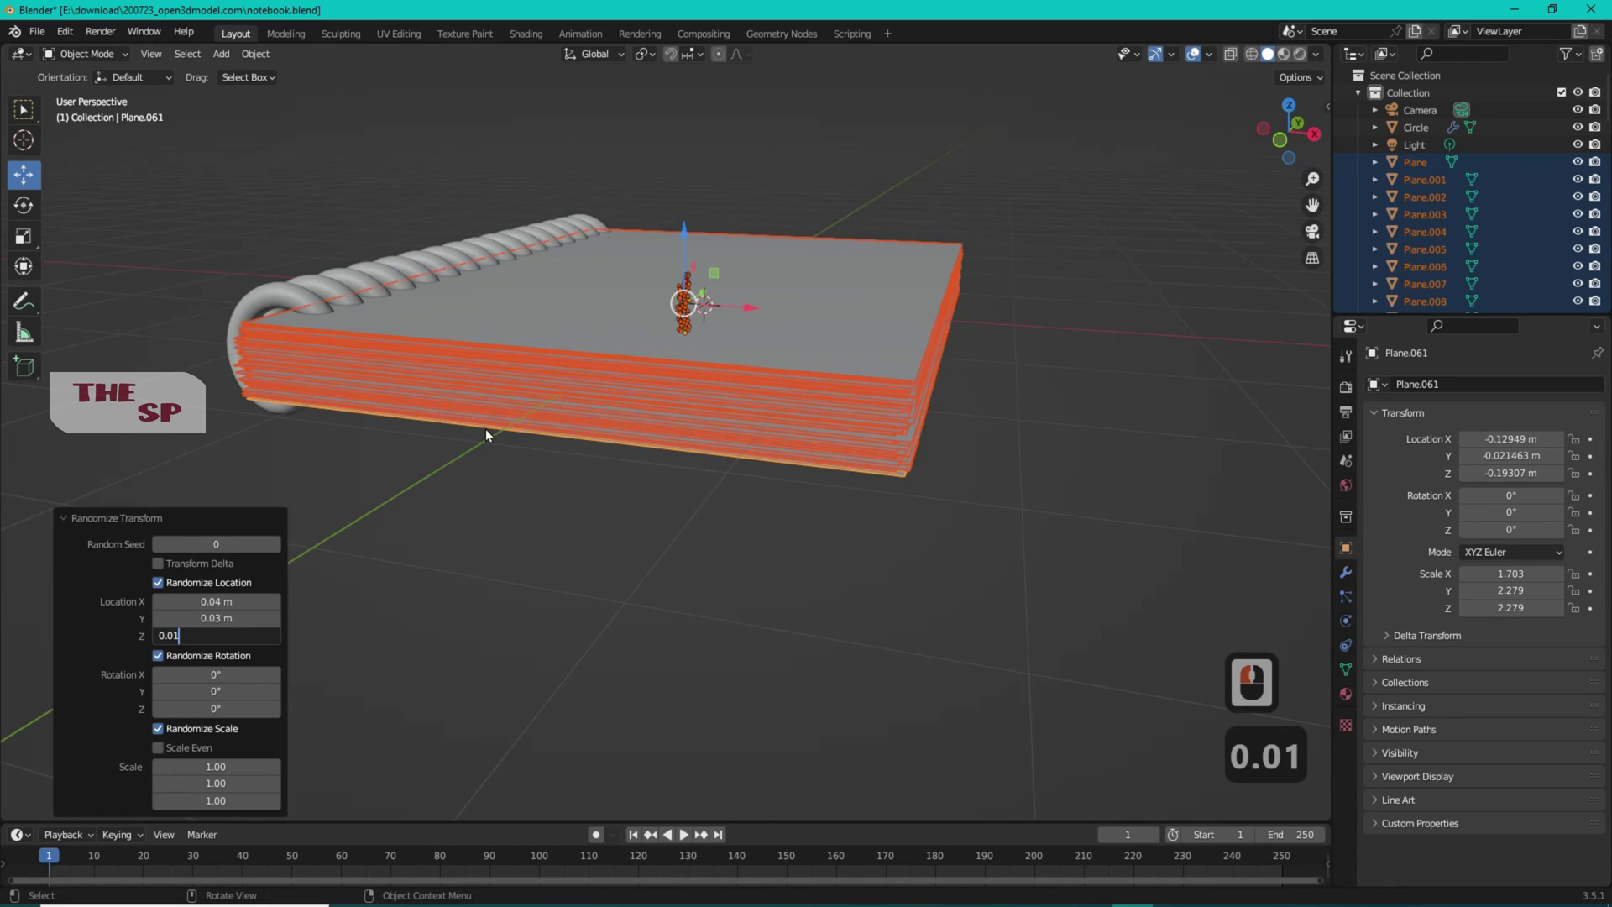
{"action": "key", "text": "Return"}
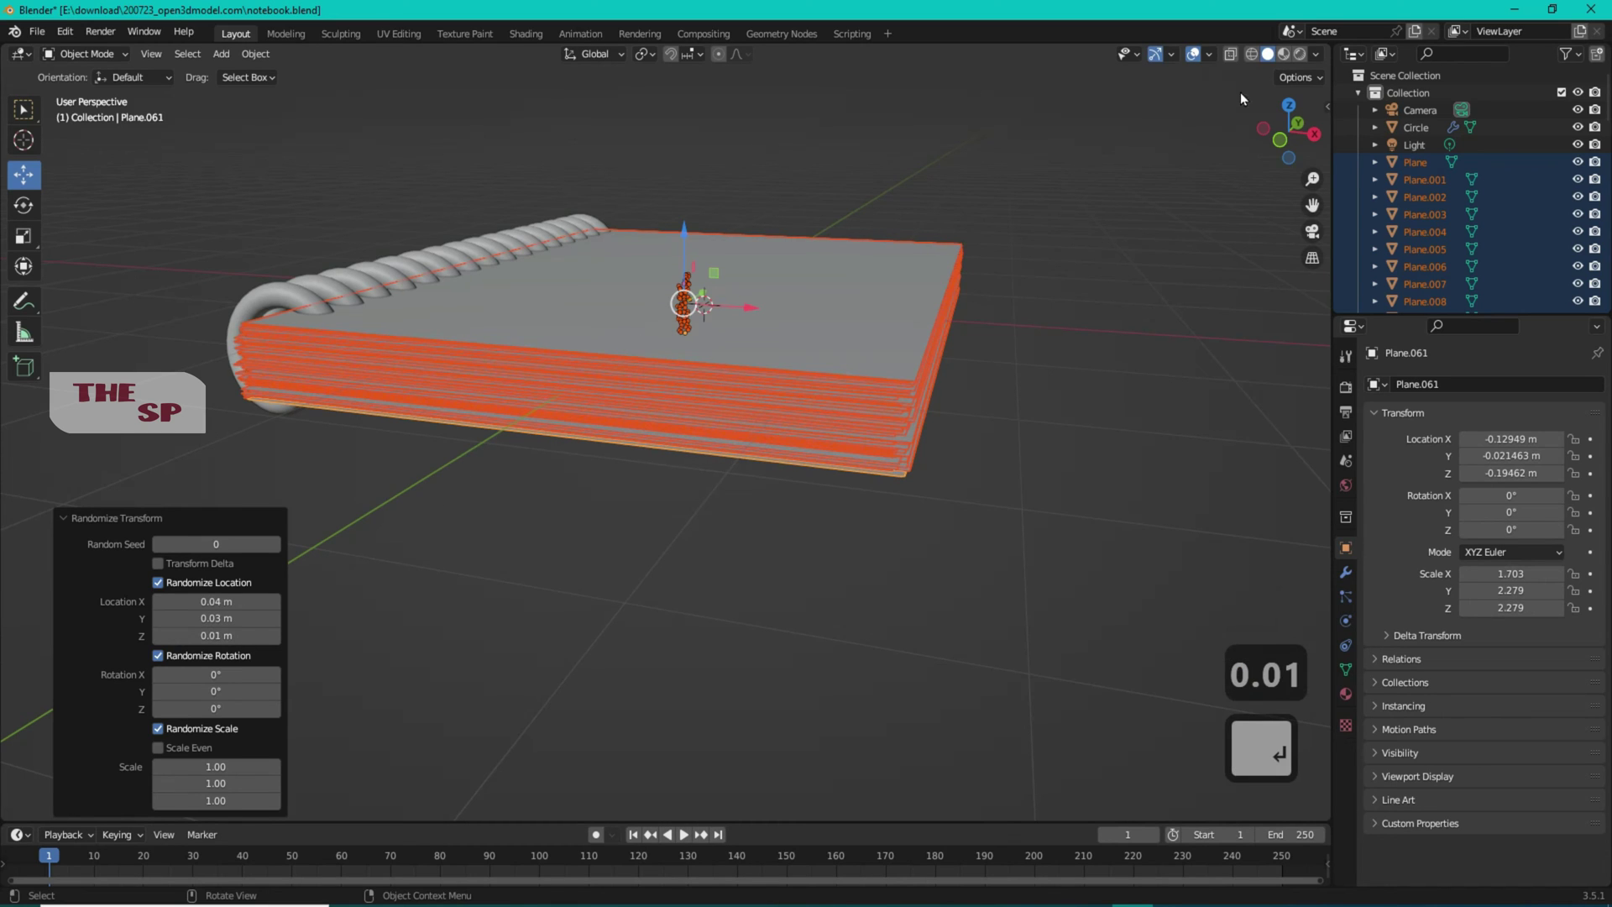
Display the notebook in material preview shading and deselect the pages to inspect the uneven stack
{"action": "left_click", "coordinate": [1282, 55]}
{"action": "left_click_drag", "start_coordinate": [1283, 124], "coordinate": [1197, 235]}
{"action": "left_click", "coordinate": [1178, 246]}
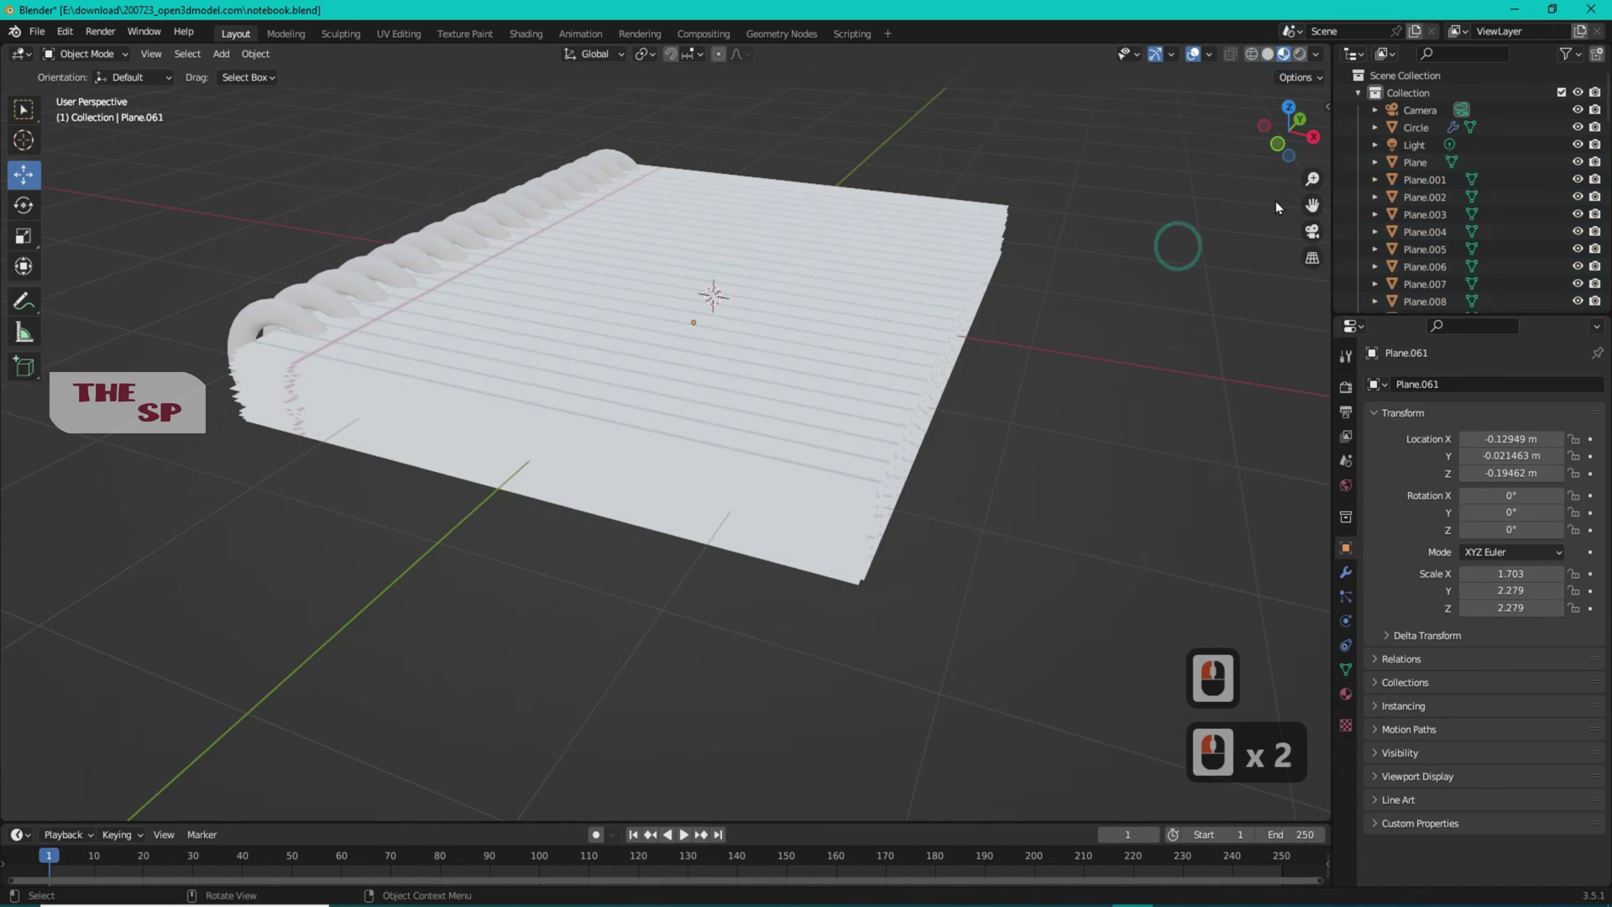
{"action": "left_click_drag", "start_coordinate": [1277, 153], "coordinate": [1286, 139]}
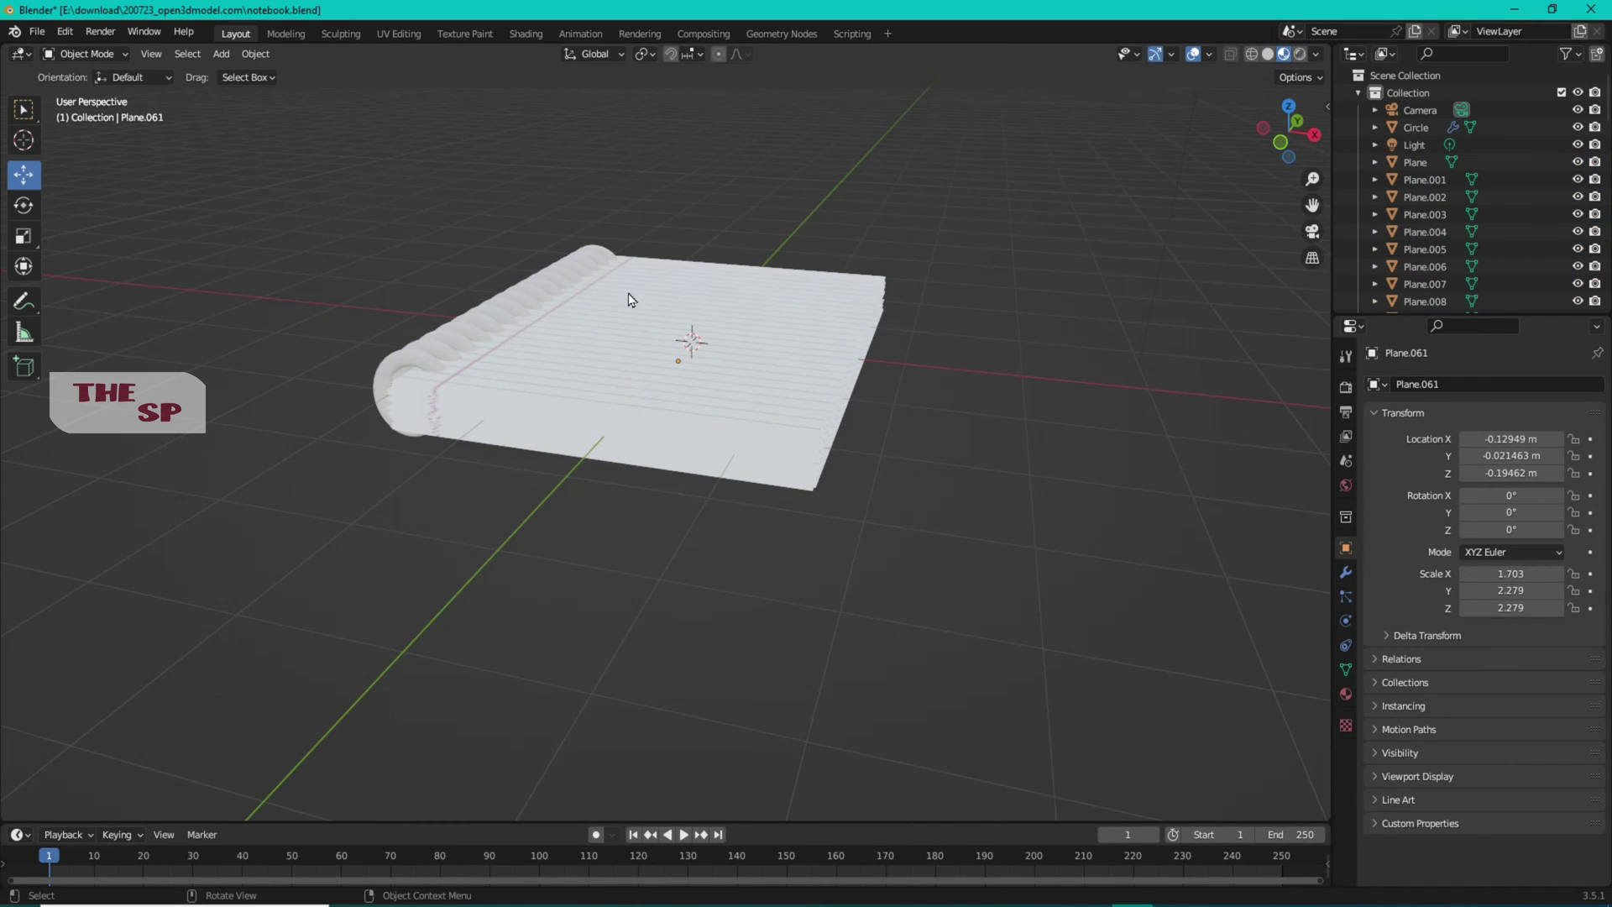
Select the spiral coil and scale it up uniformly by about 1.138
{"action": "left_click", "coordinate": [460, 349]}
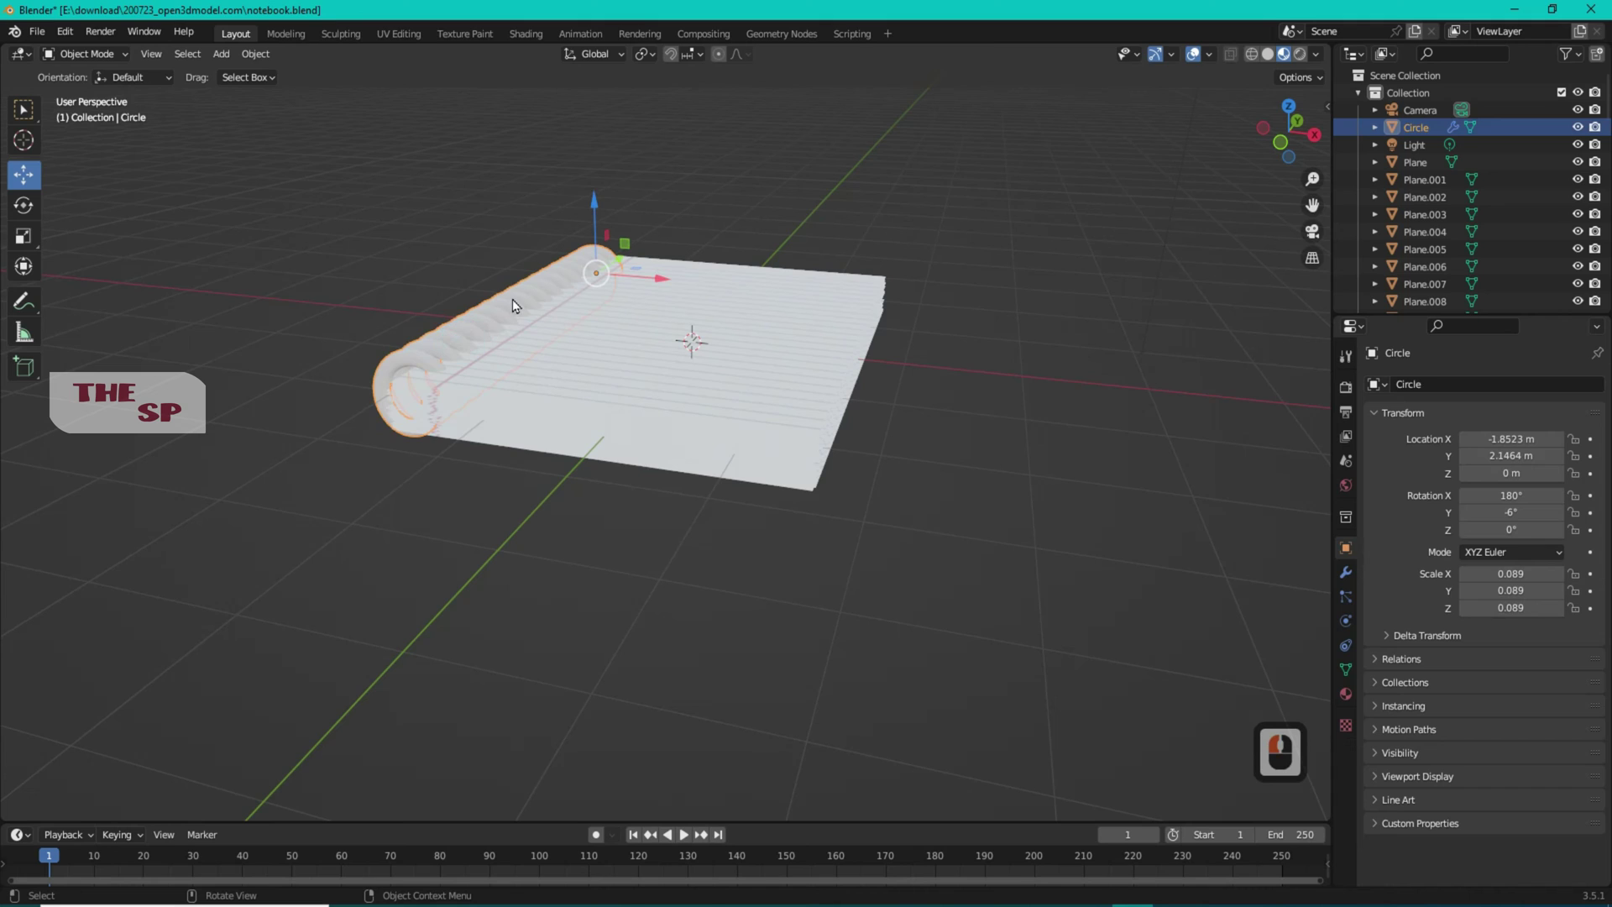
{"action": "key", "text": "s"}
{"action": "mouse_move", "coordinate": [511, 291]}
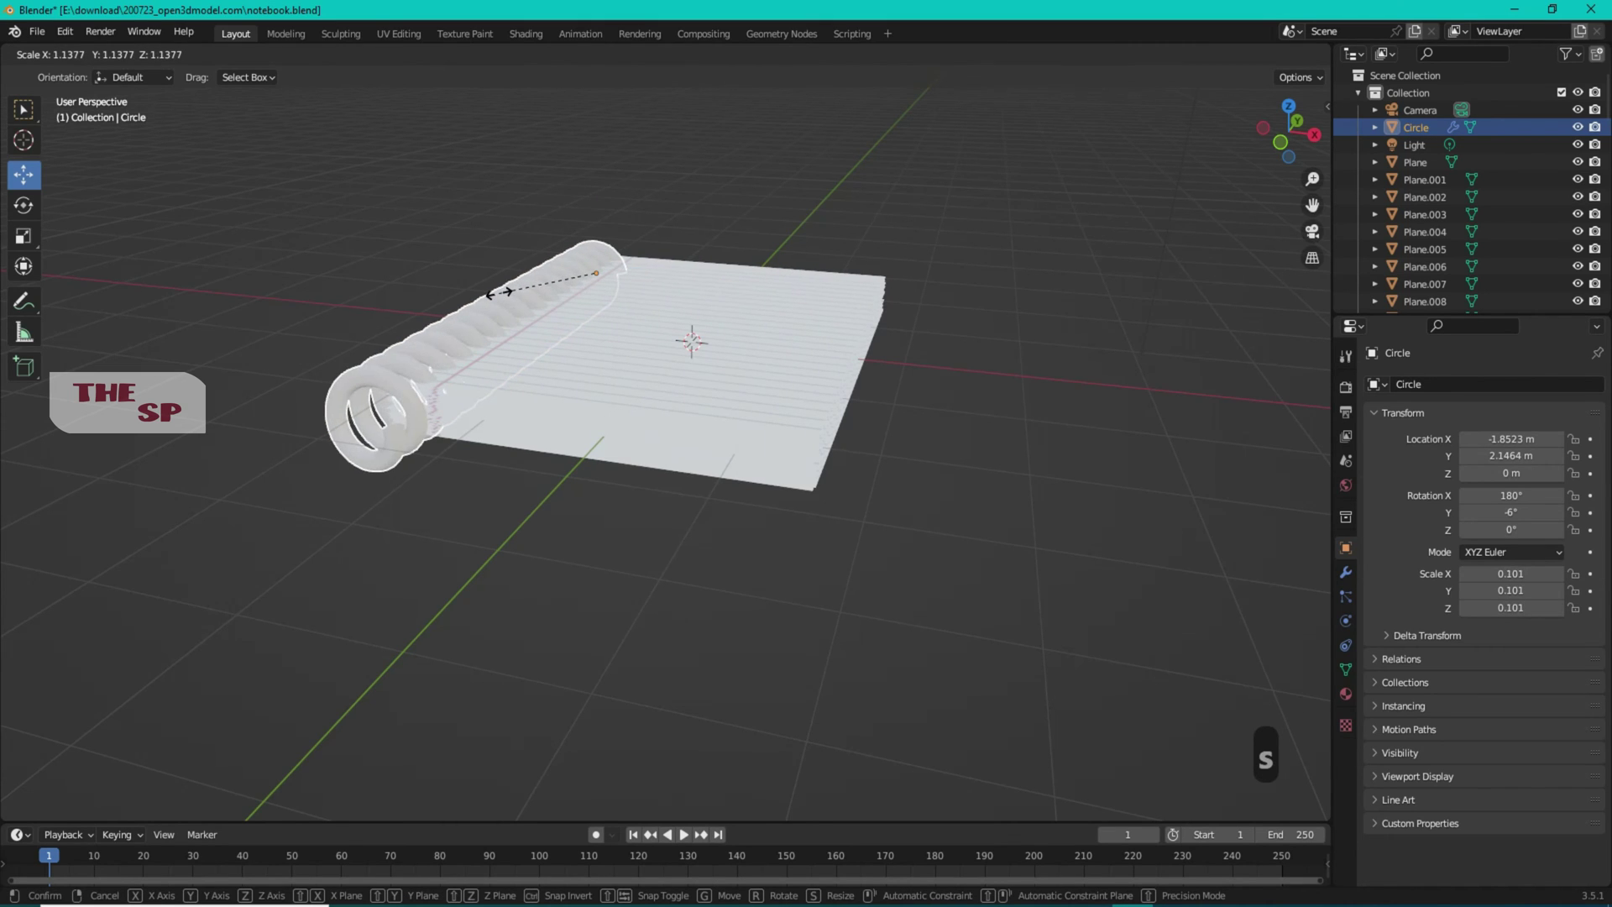
{"action": "left_click", "coordinate": [499, 292]}
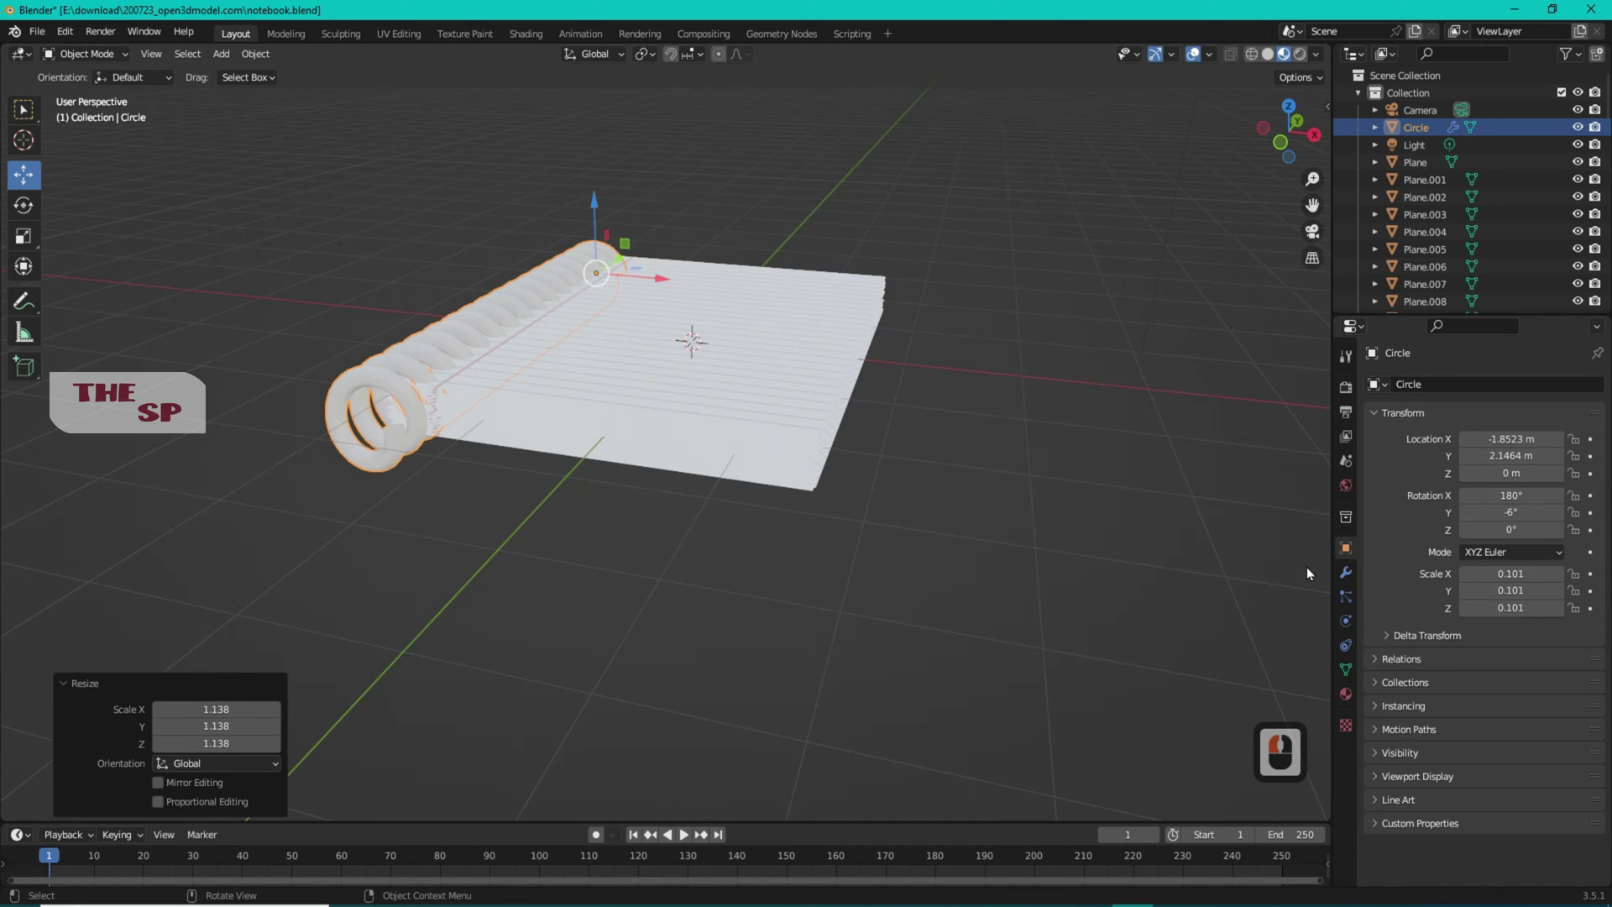
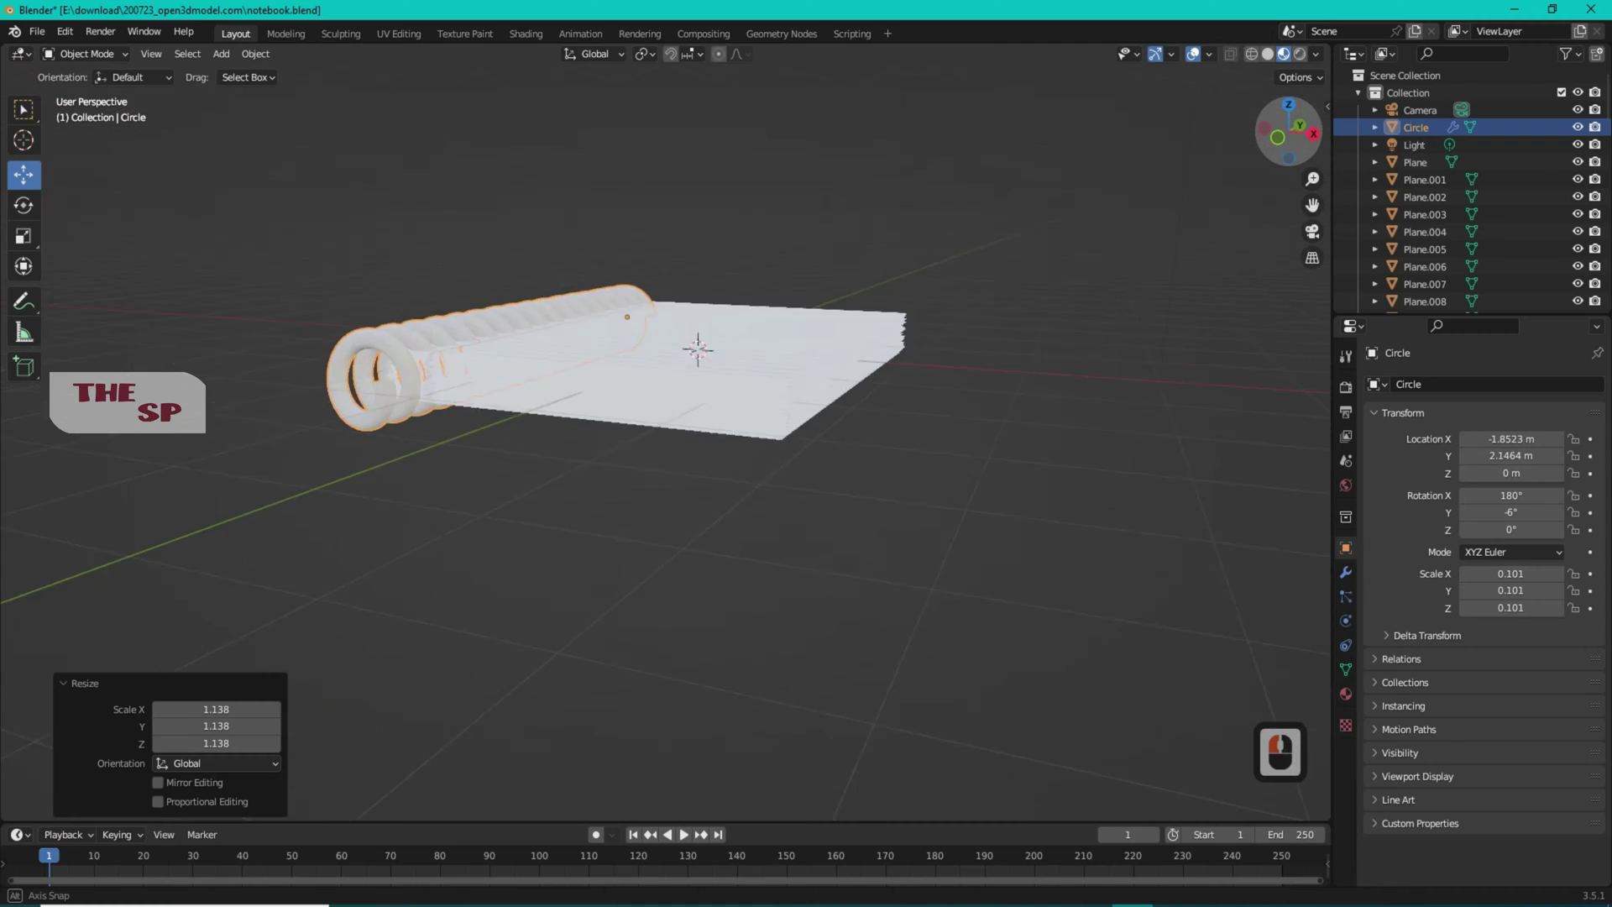
Set the coil's Screw modifier iterations to 14 and check its fit along the page edge from above
{"action": "left_click", "coordinate": [1345, 572]}
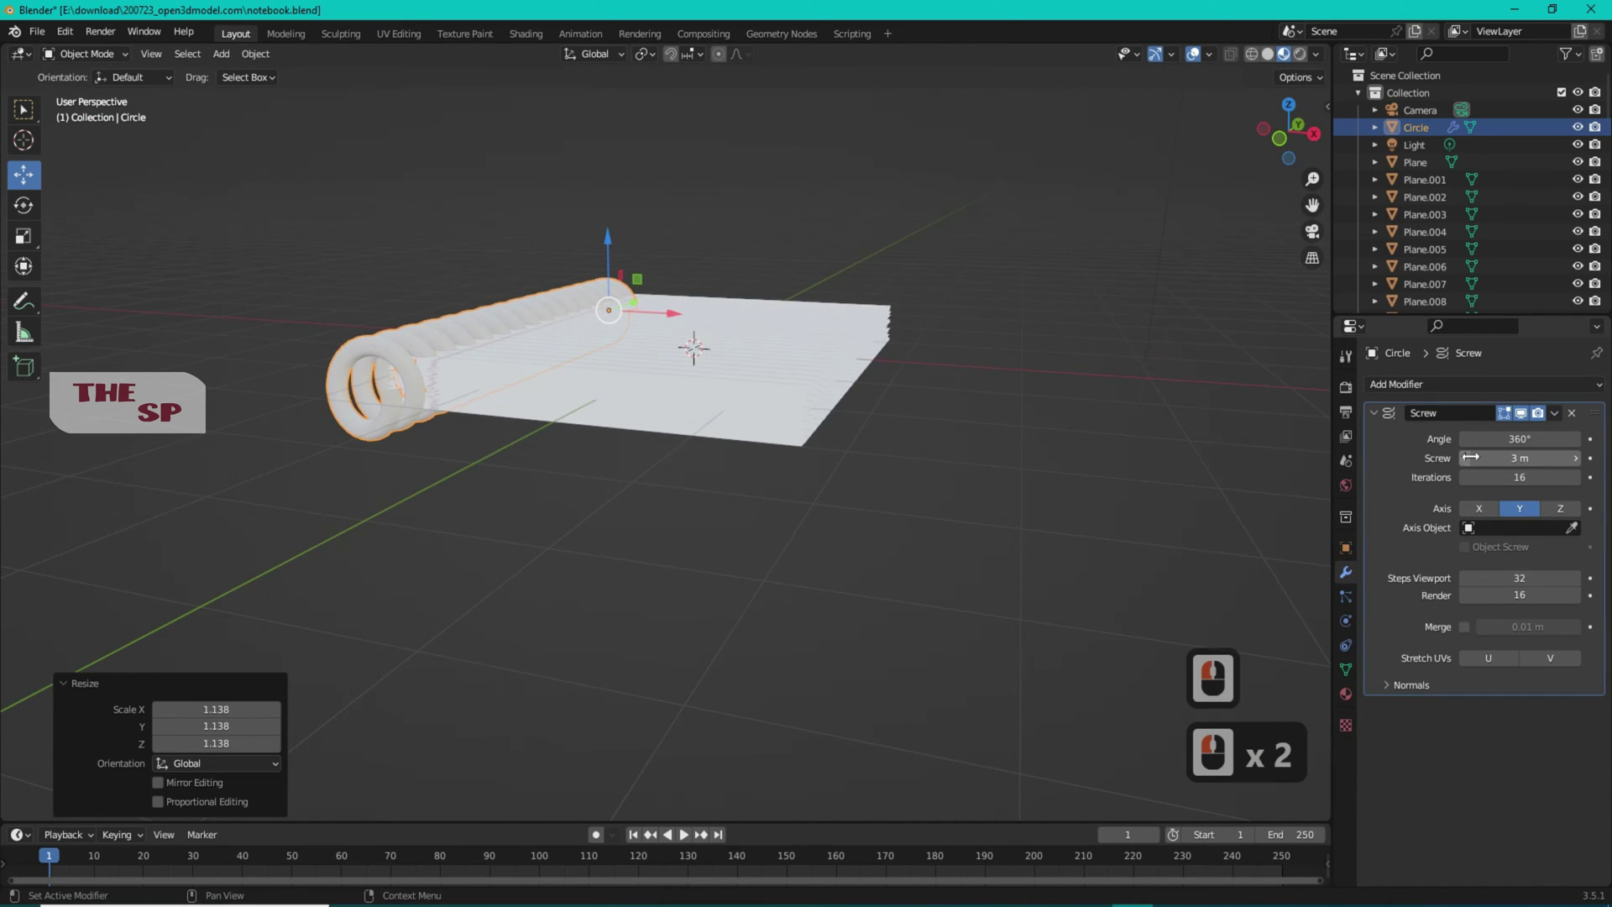
{"action": "double_click", "coordinate": [1465, 477]}
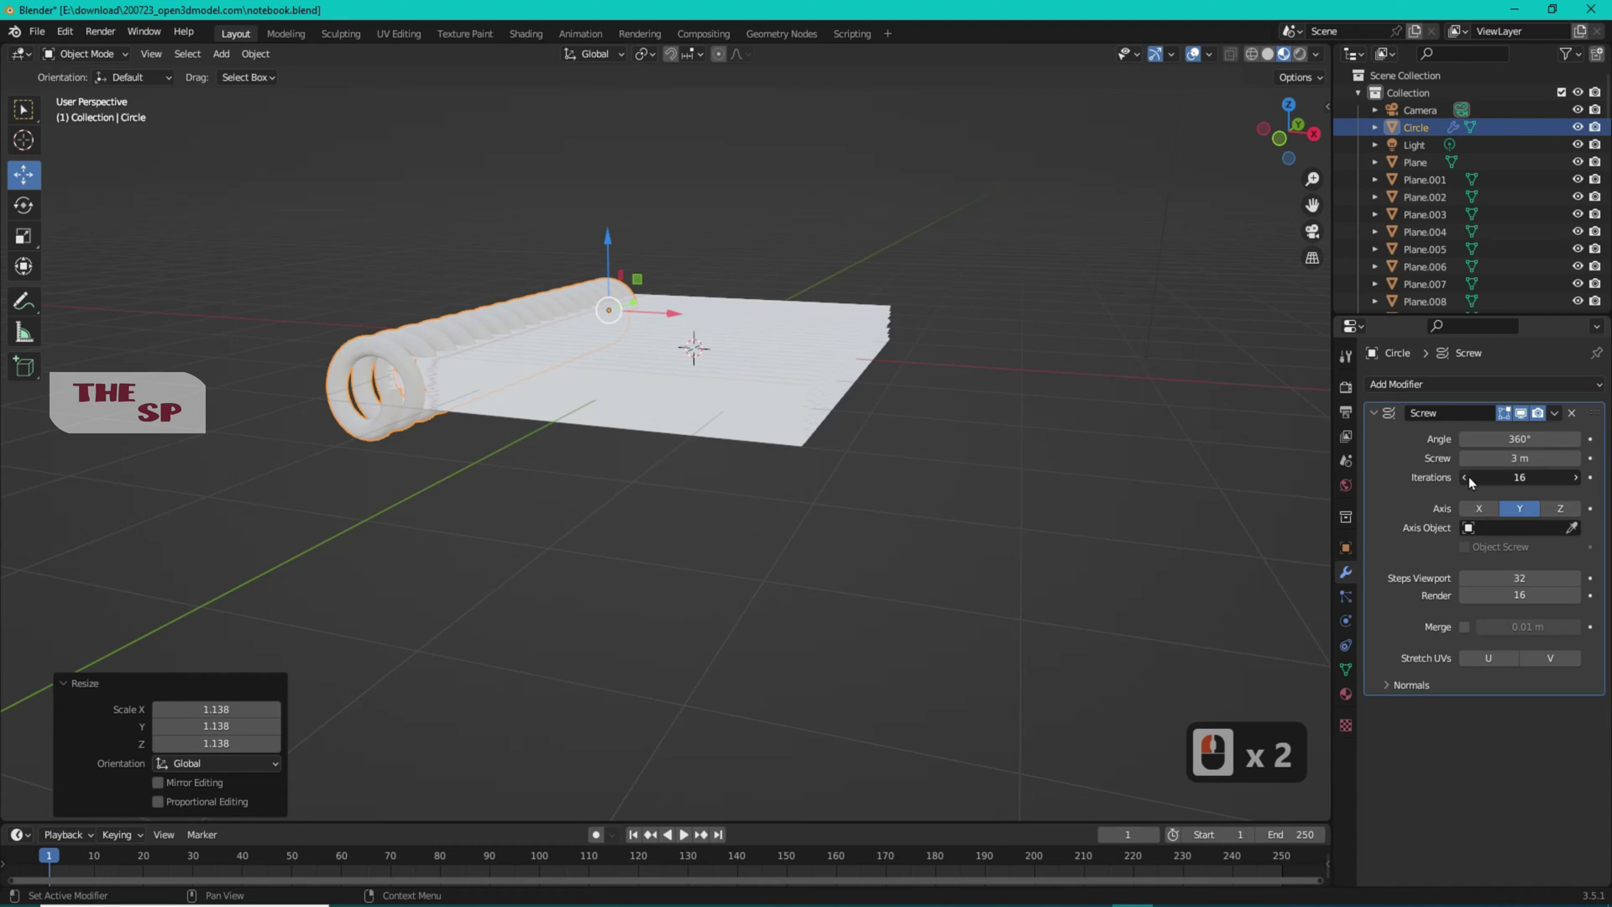
{"action": "left_click", "coordinate": [1288, 106]}
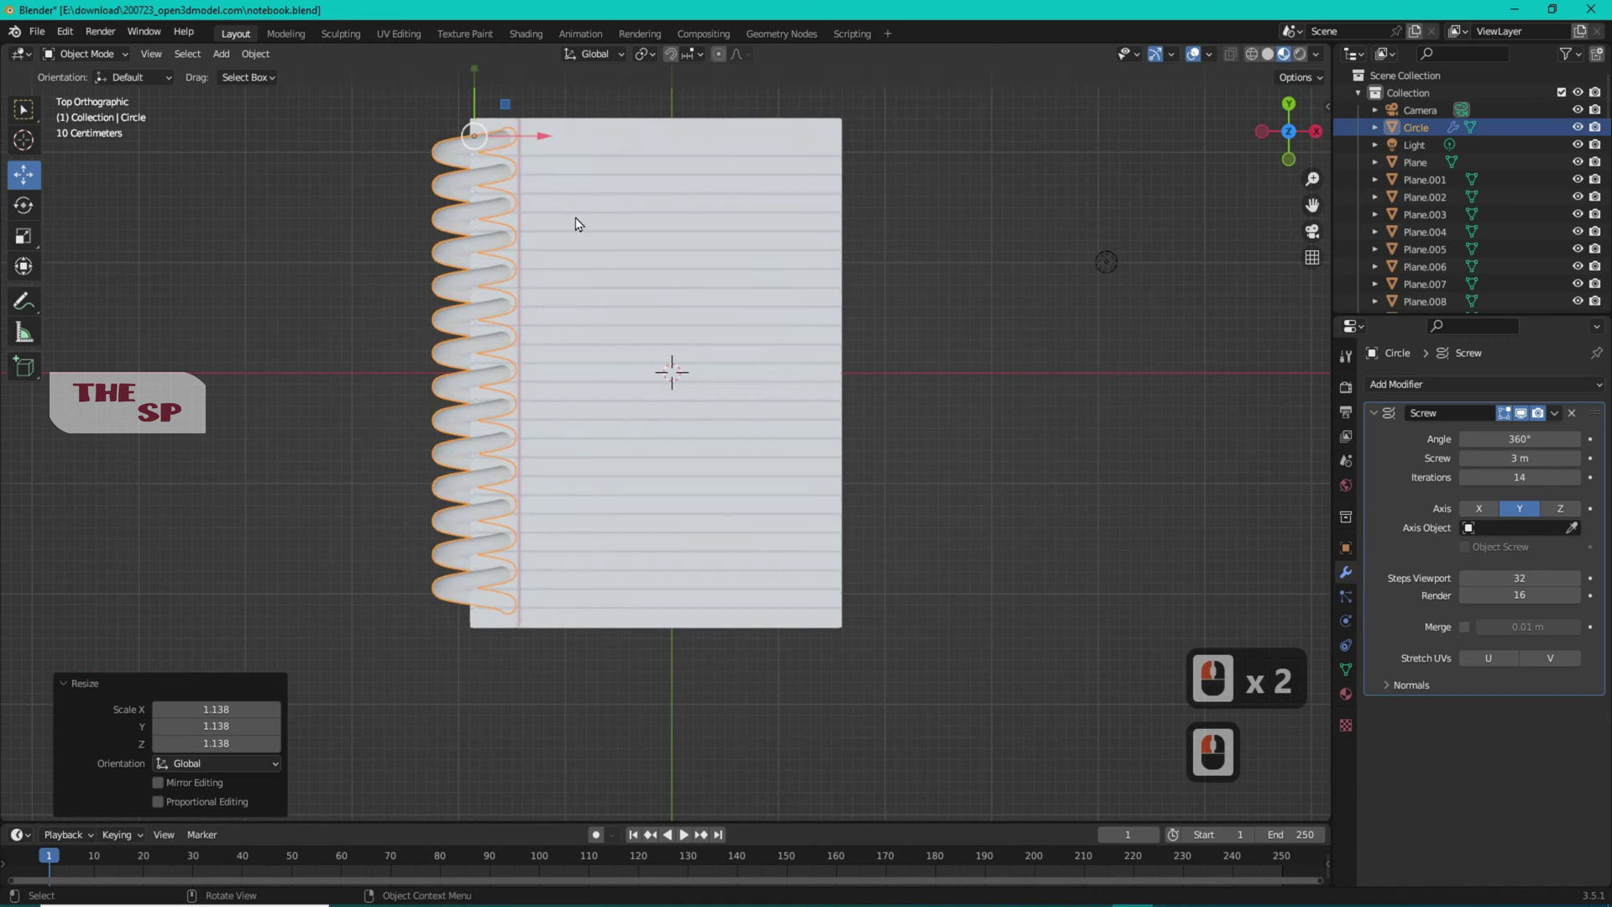
{"action": "mouse_move", "coordinate": [1284, 135]}
{"action": "left_mouse_down"}
{"action": "mouse_move", "coordinate": [1263, 197]}
{"action": "mouse_move", "coordinate": [1281, 129]}
{"action": "left_mouse_up"}
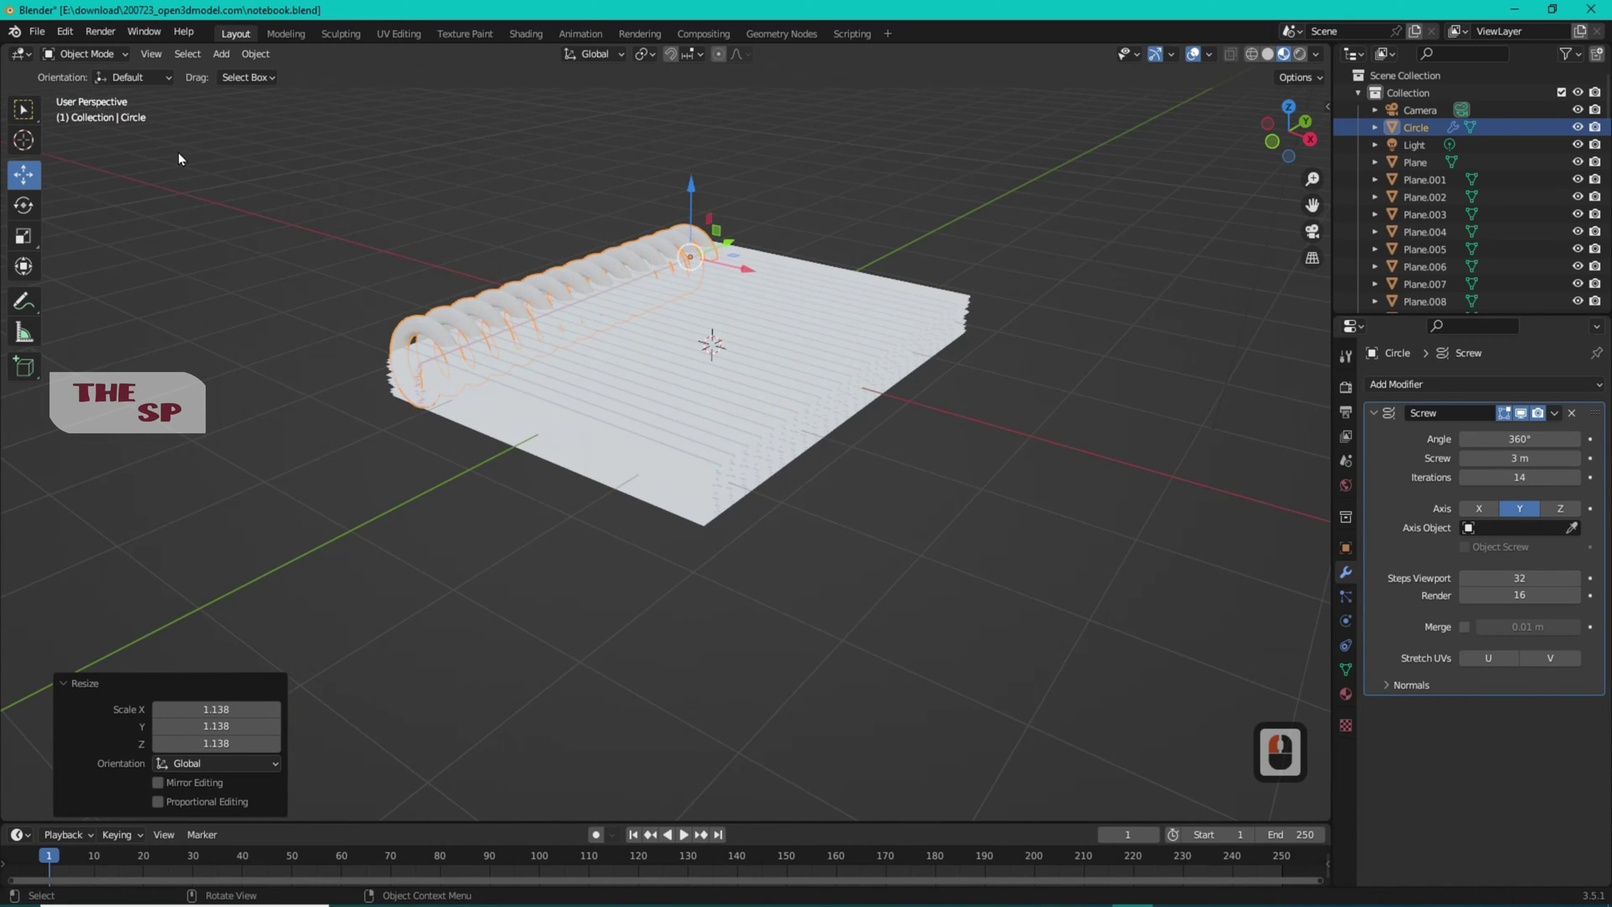
Add a 2 m mesh plane at the notebook's centre and raise it about 0.118 m in Z
{"action": "left_click", "coordinate": [353, 116]}
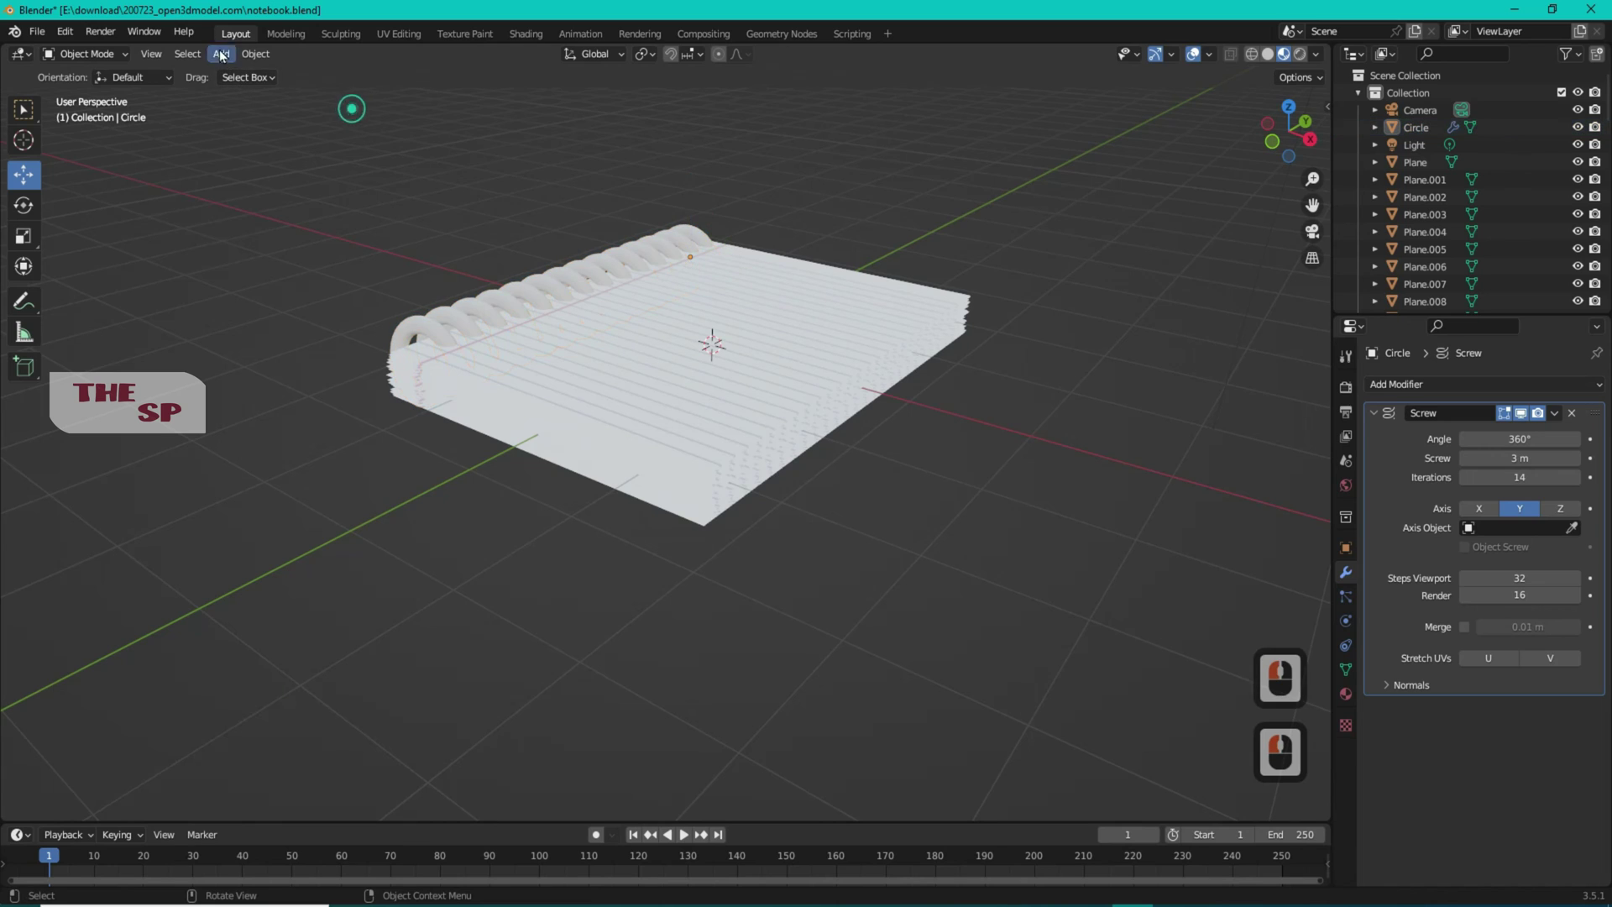
{"action": "left_click", "coordinate": [222, 54]}
{"action": "left_click", "coordinate": [229, 72]}
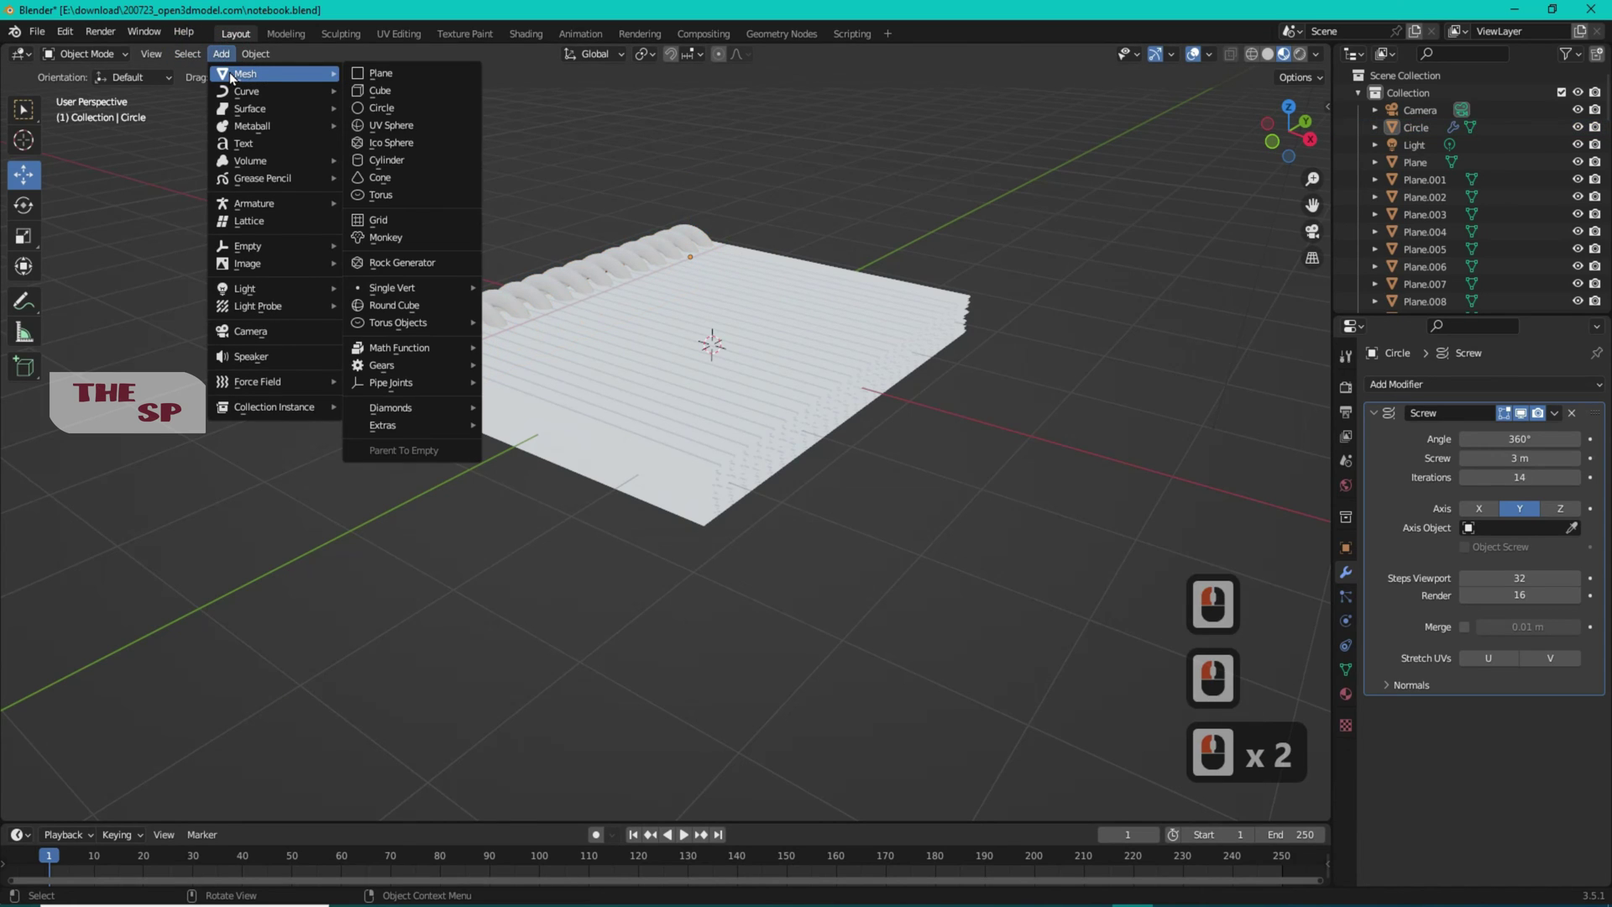
{"action": "left_click", "coordinate": [381, 74]}
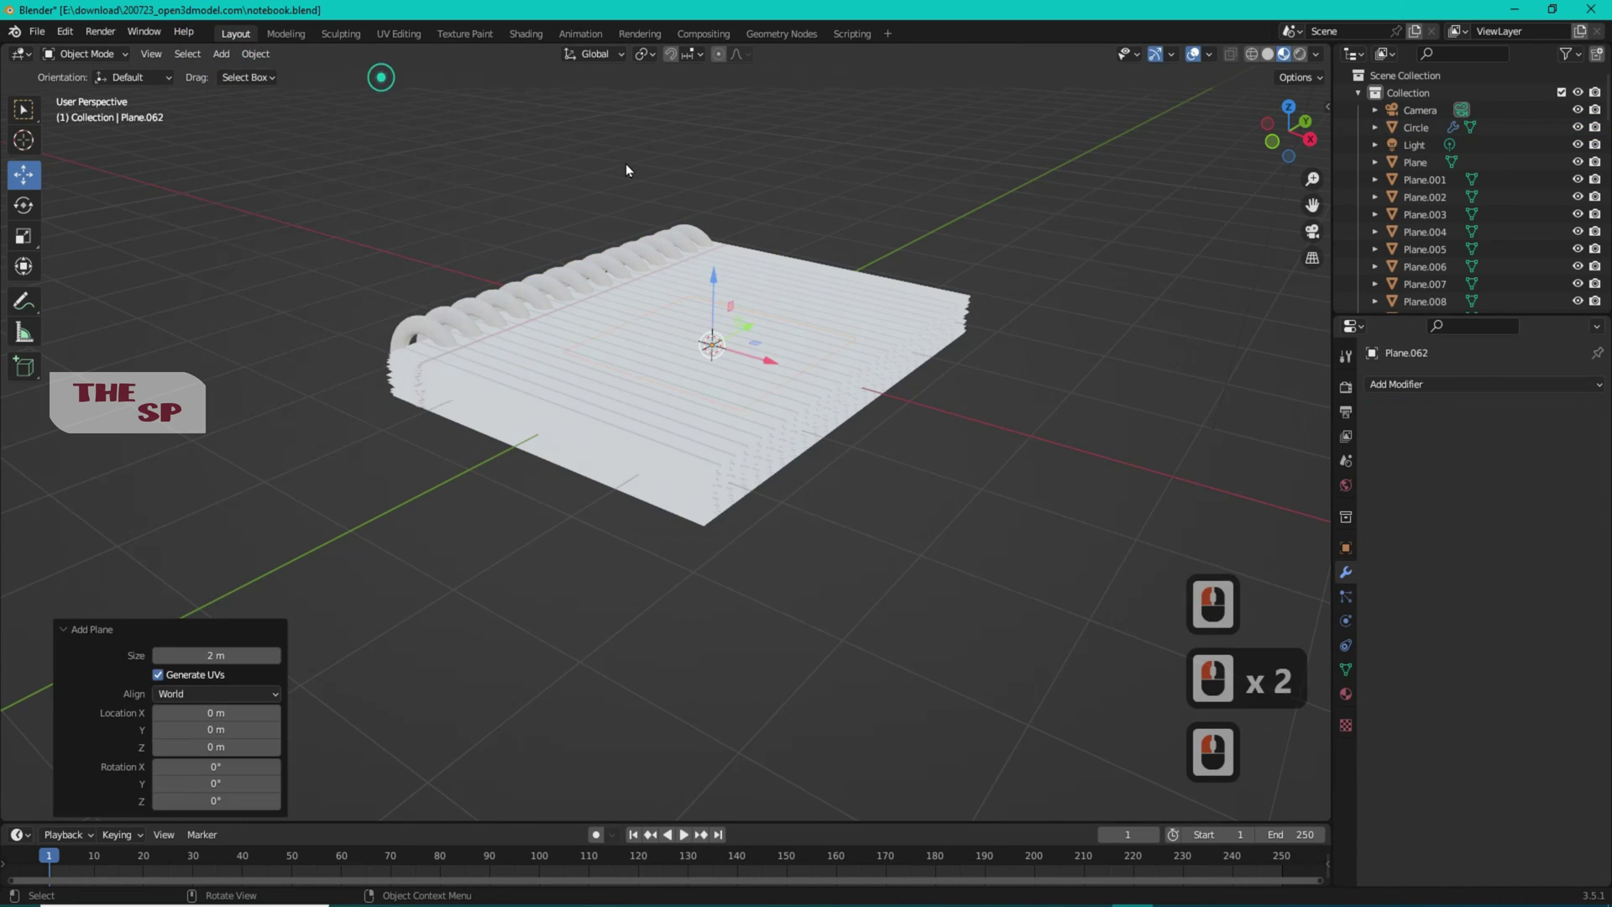
{"action": "left_click_drag", "start_coordinate": [714, 287], "coordinate": [713, 265]}
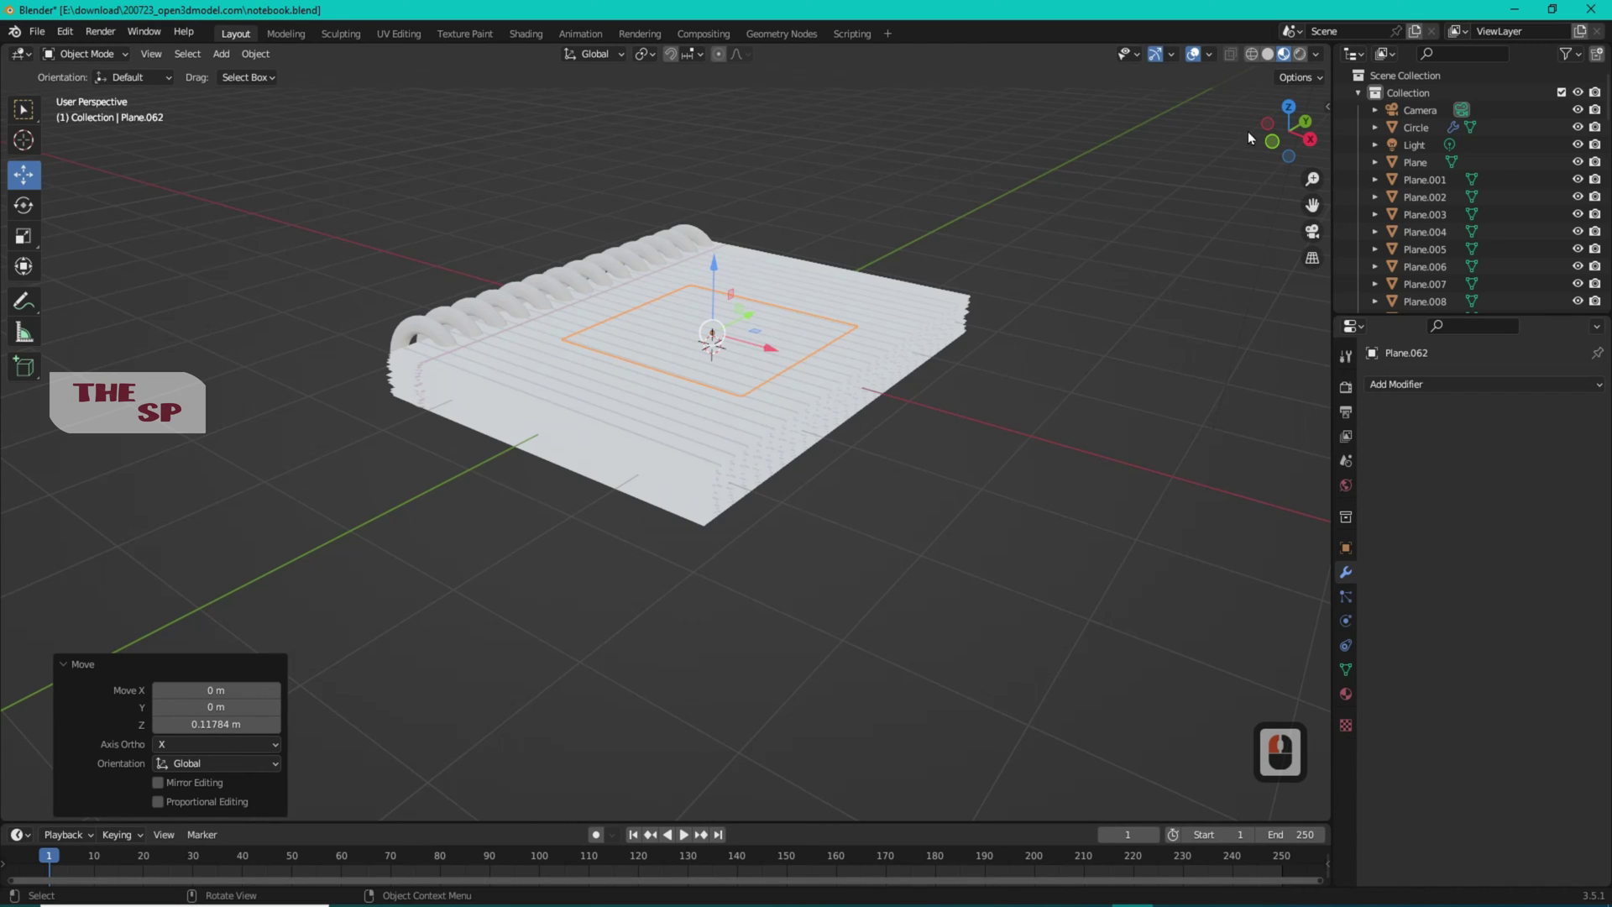
In front view, raise the new plane about another 0.252 m in Z, roughly level with the top of the coil
{"action": "left_click", "coordinate": [1274, 145]}
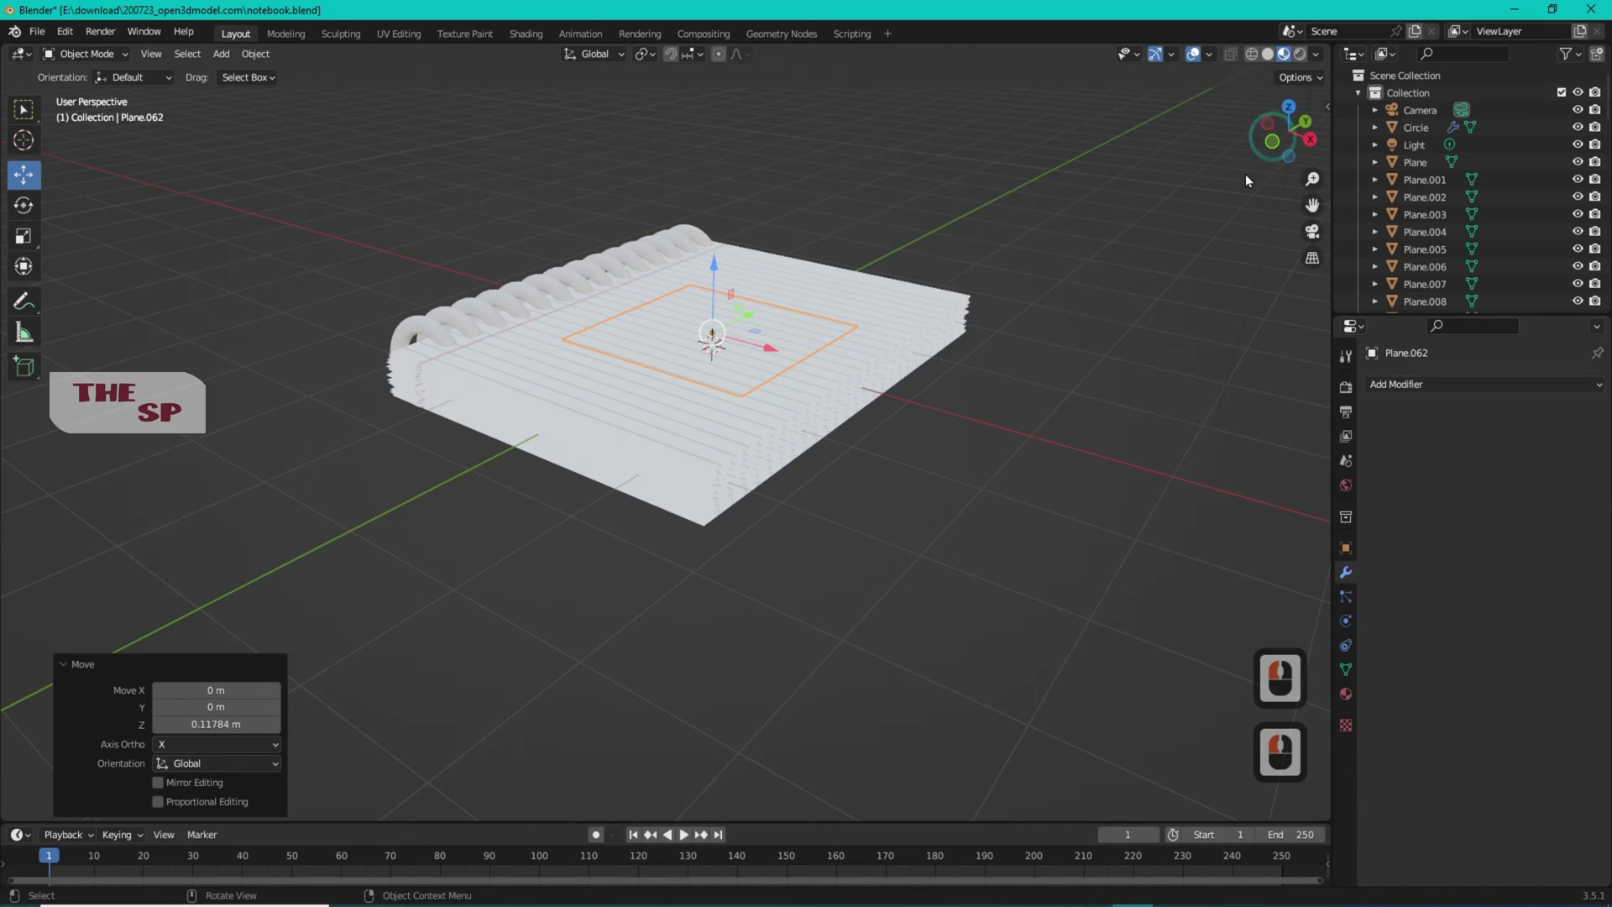
{"action": "left_click", "coordinate": [1274, 144]}
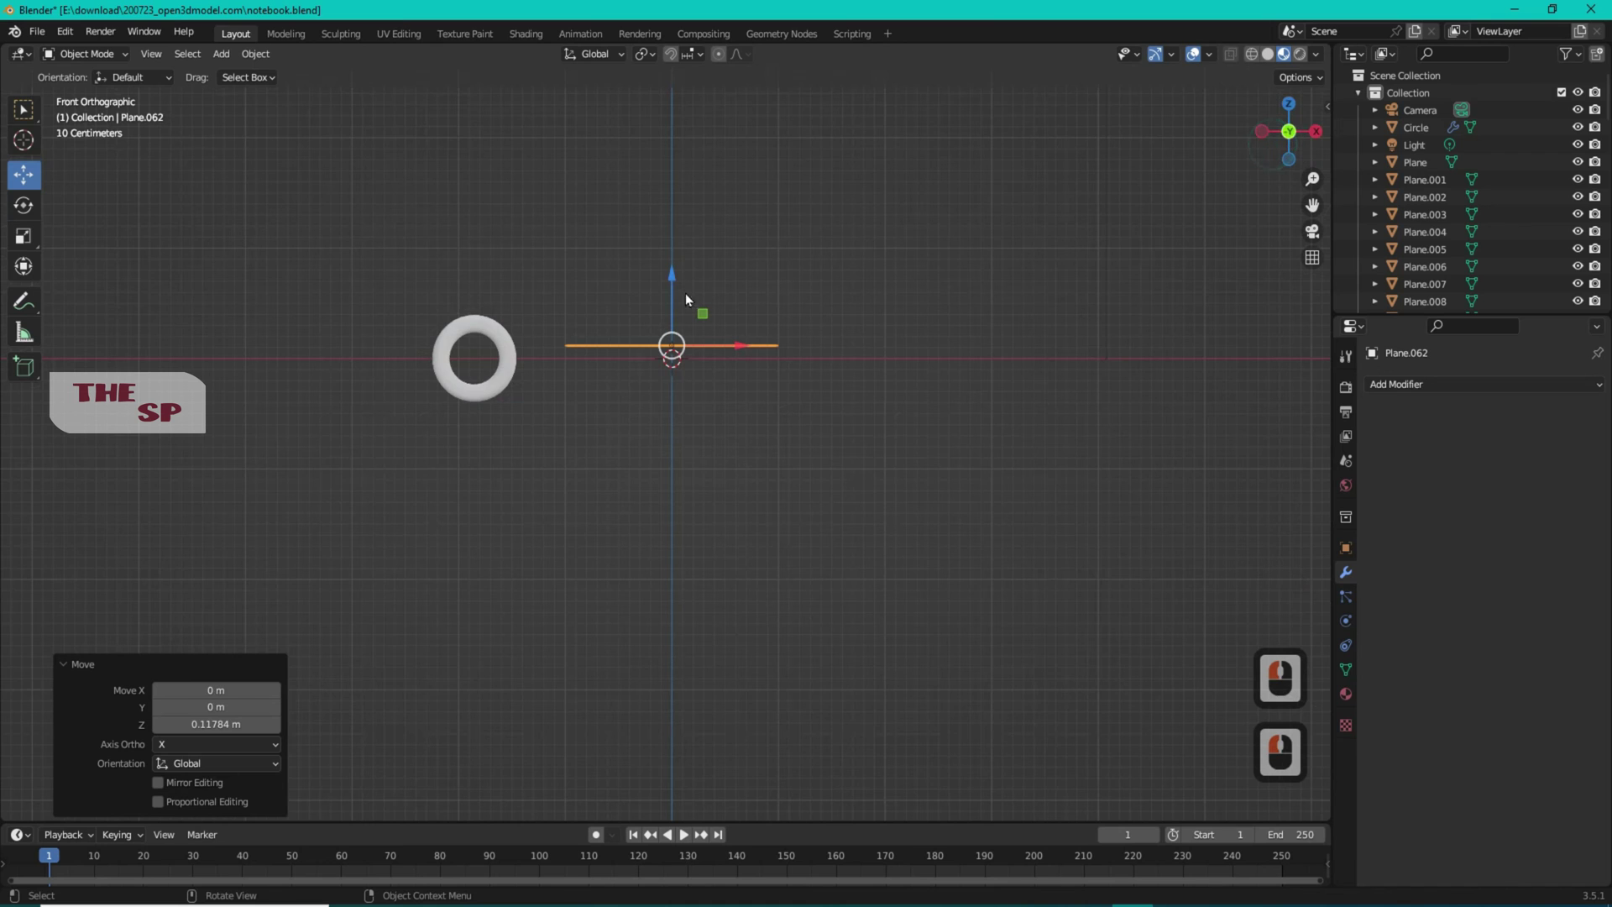
{"action": "left_click_drag", "start_coordinate": [675, 277], "coordinate": [675, 249]}
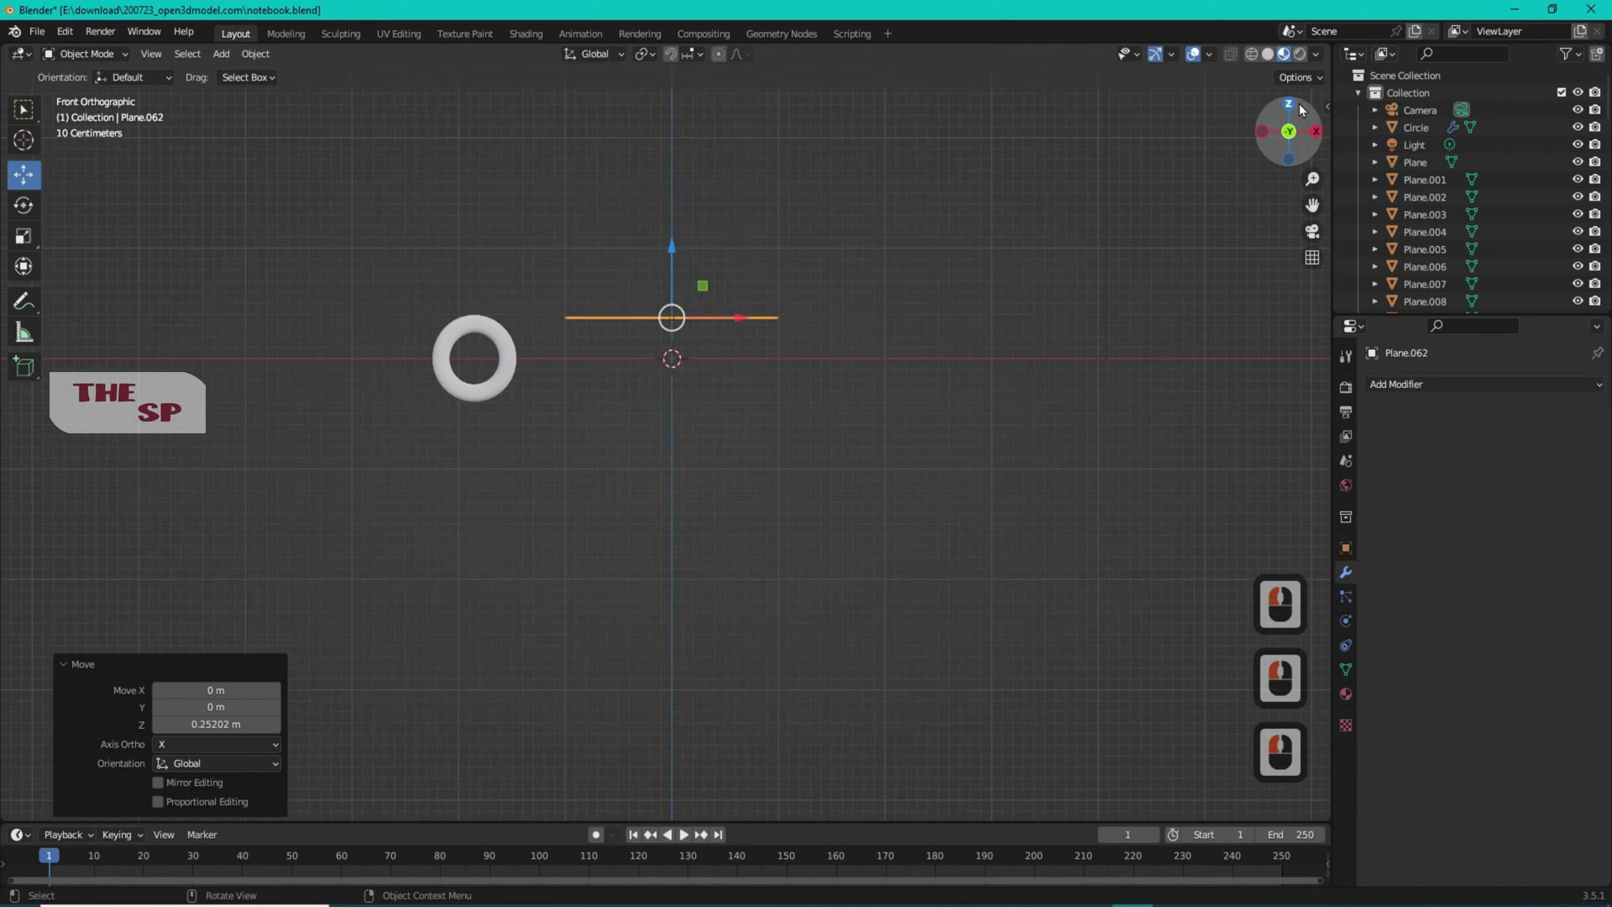
Scale the plane above the pages uniformly by 1.7 and move it about -0.15 m in X to align with the page stack
{"action": "left_click_drag", "start_coordinate": [1290, 132], "coordinate": [1274, 148]}
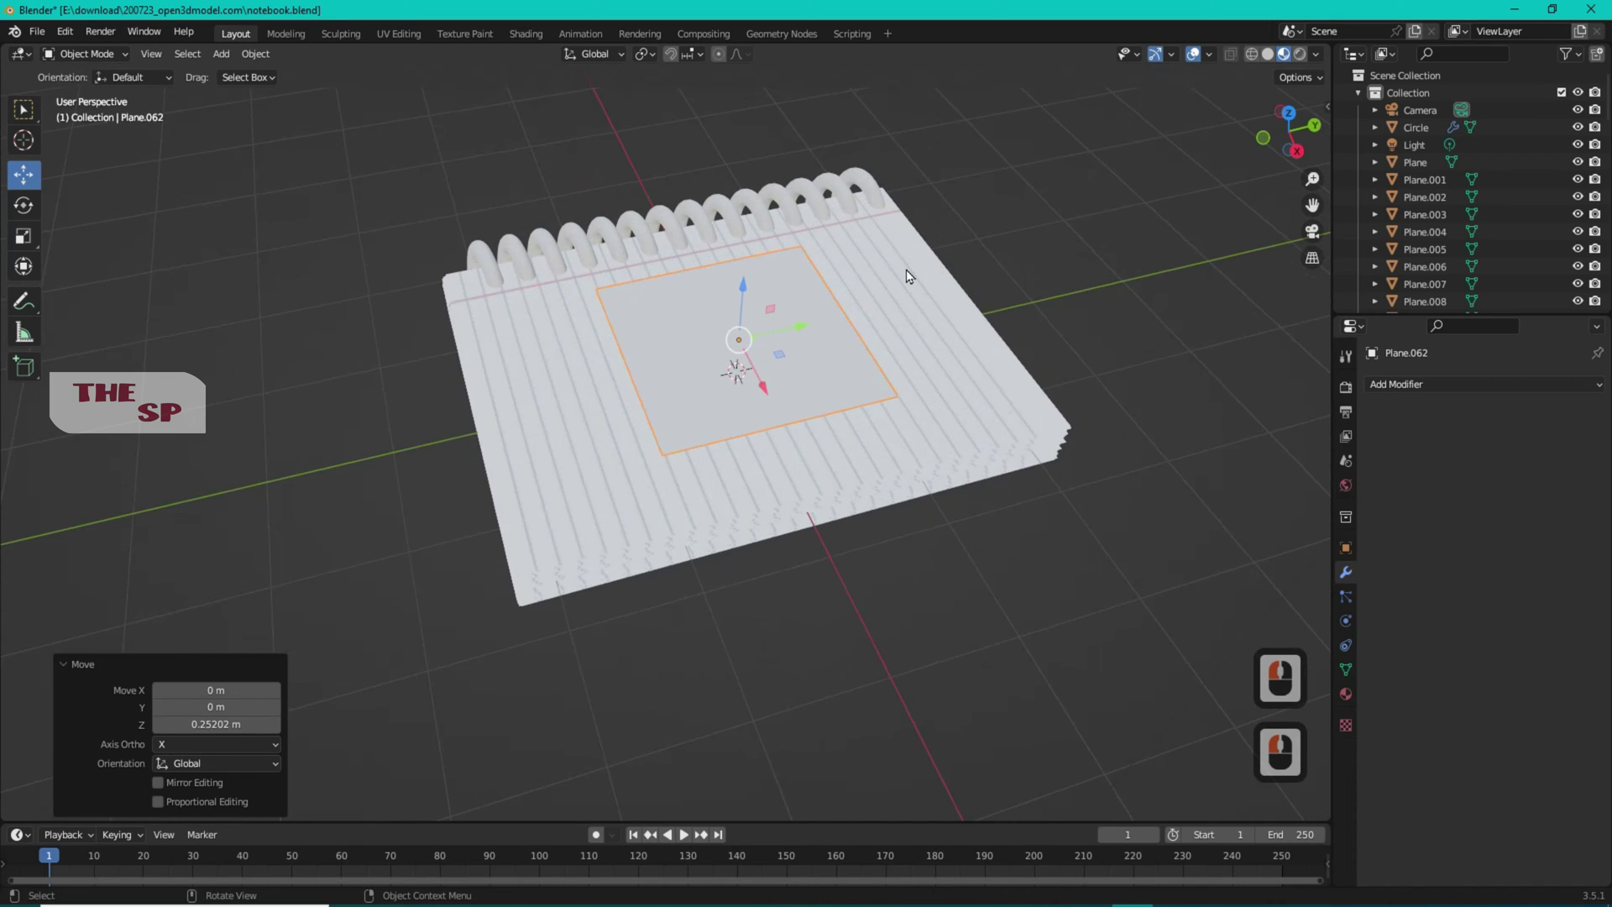
{"action": "key", "text": "s"}
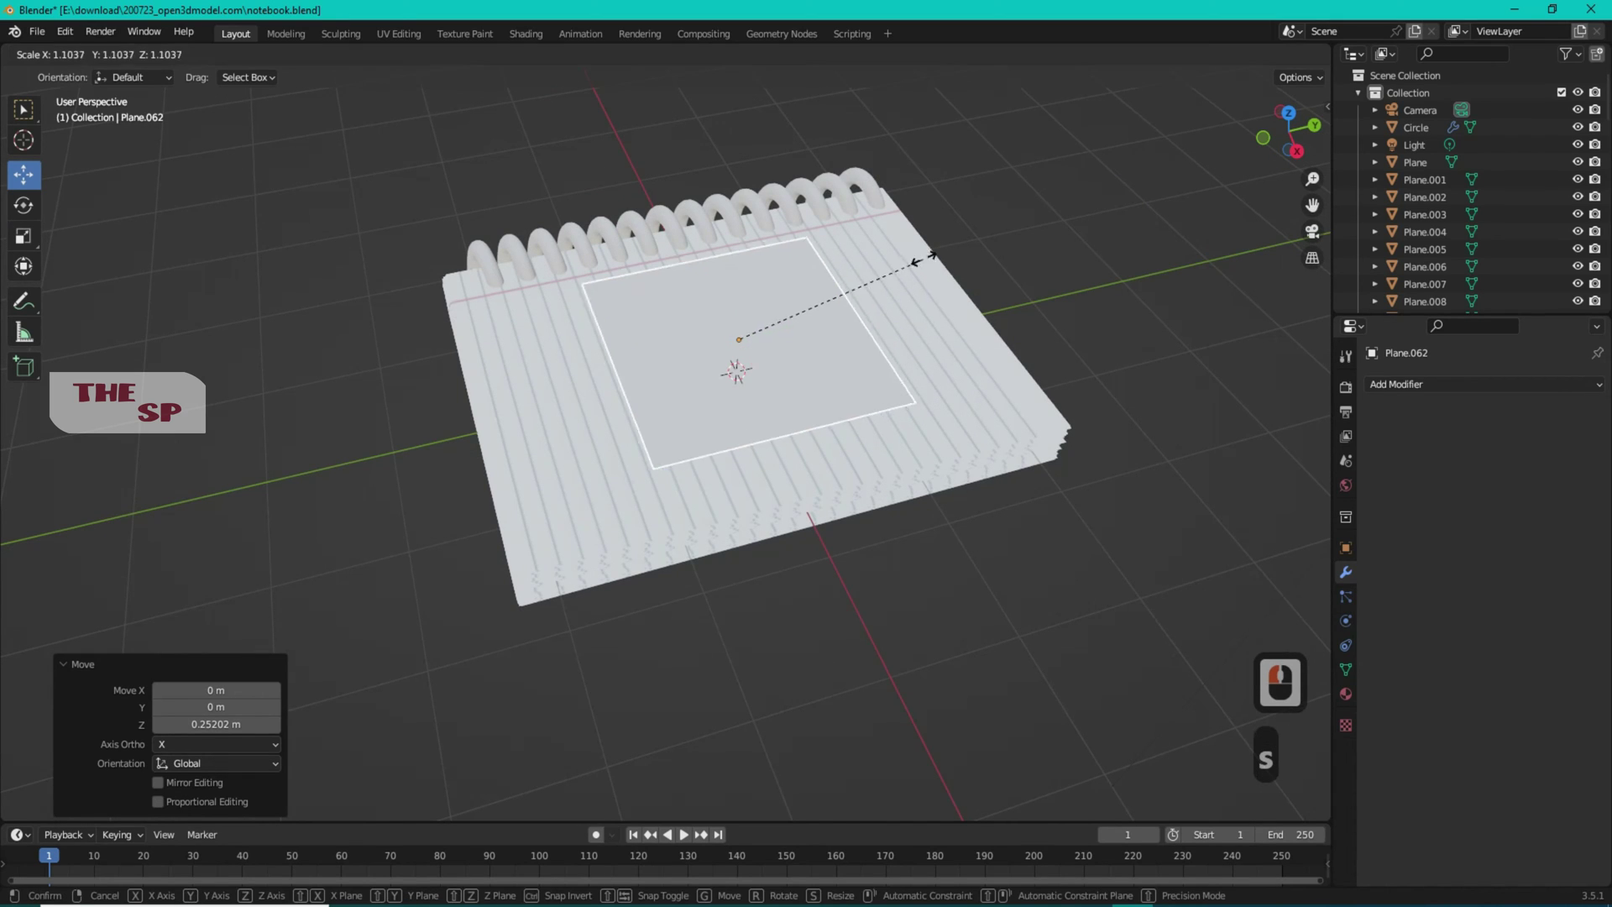
{"action": "left_click", "coordinate": [1019, 210]}
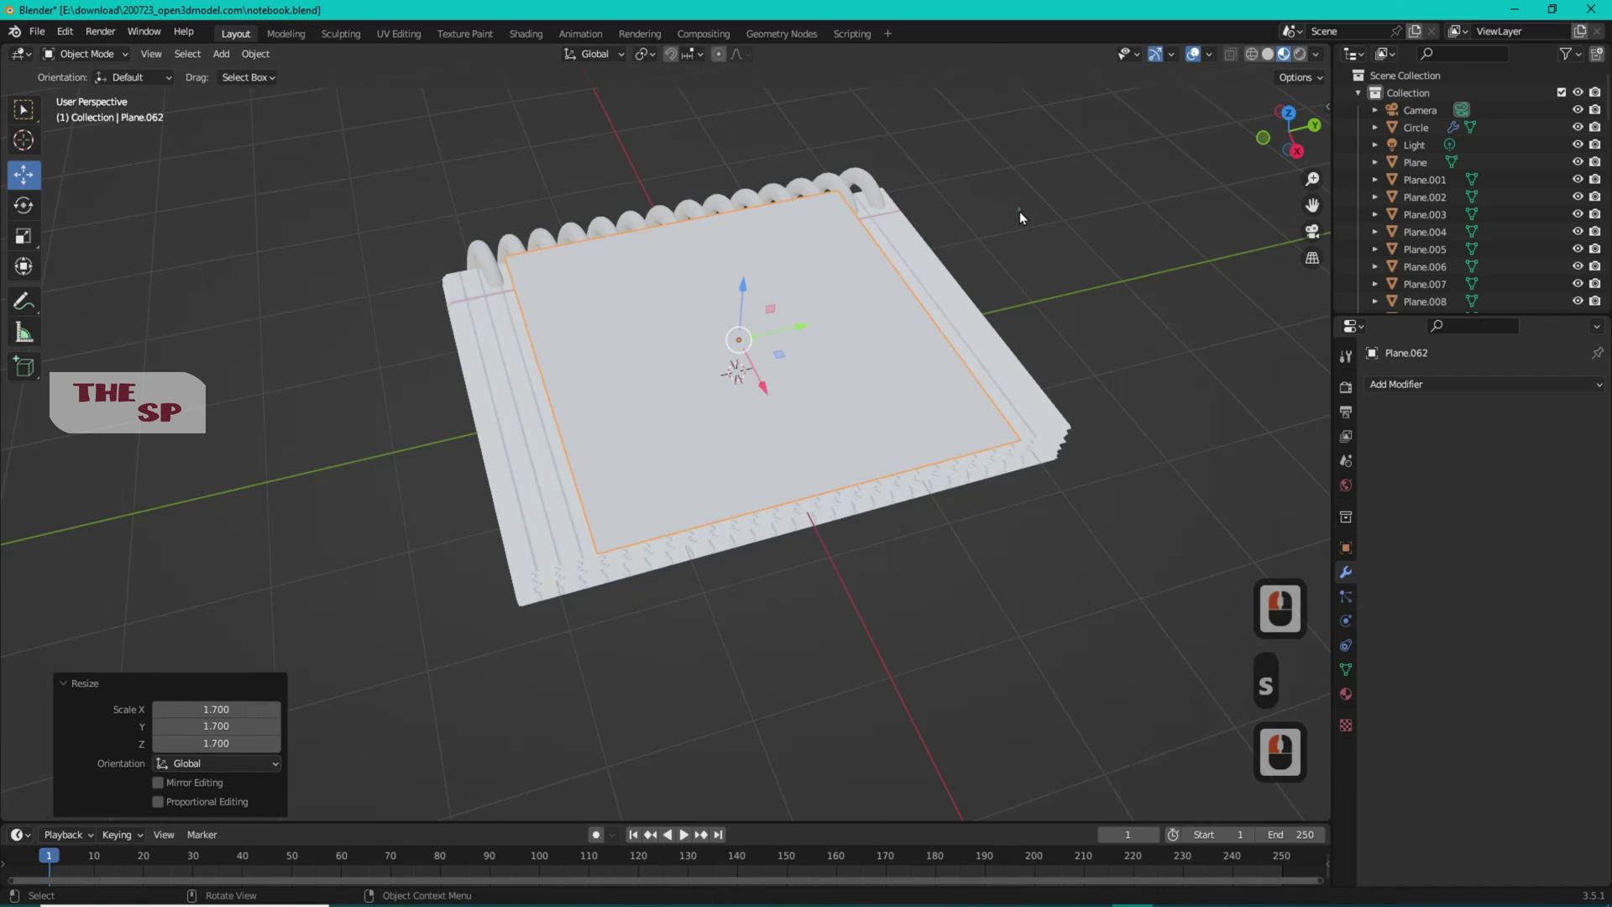
{"action": "left_click", "coordinate": [1286, 114]}
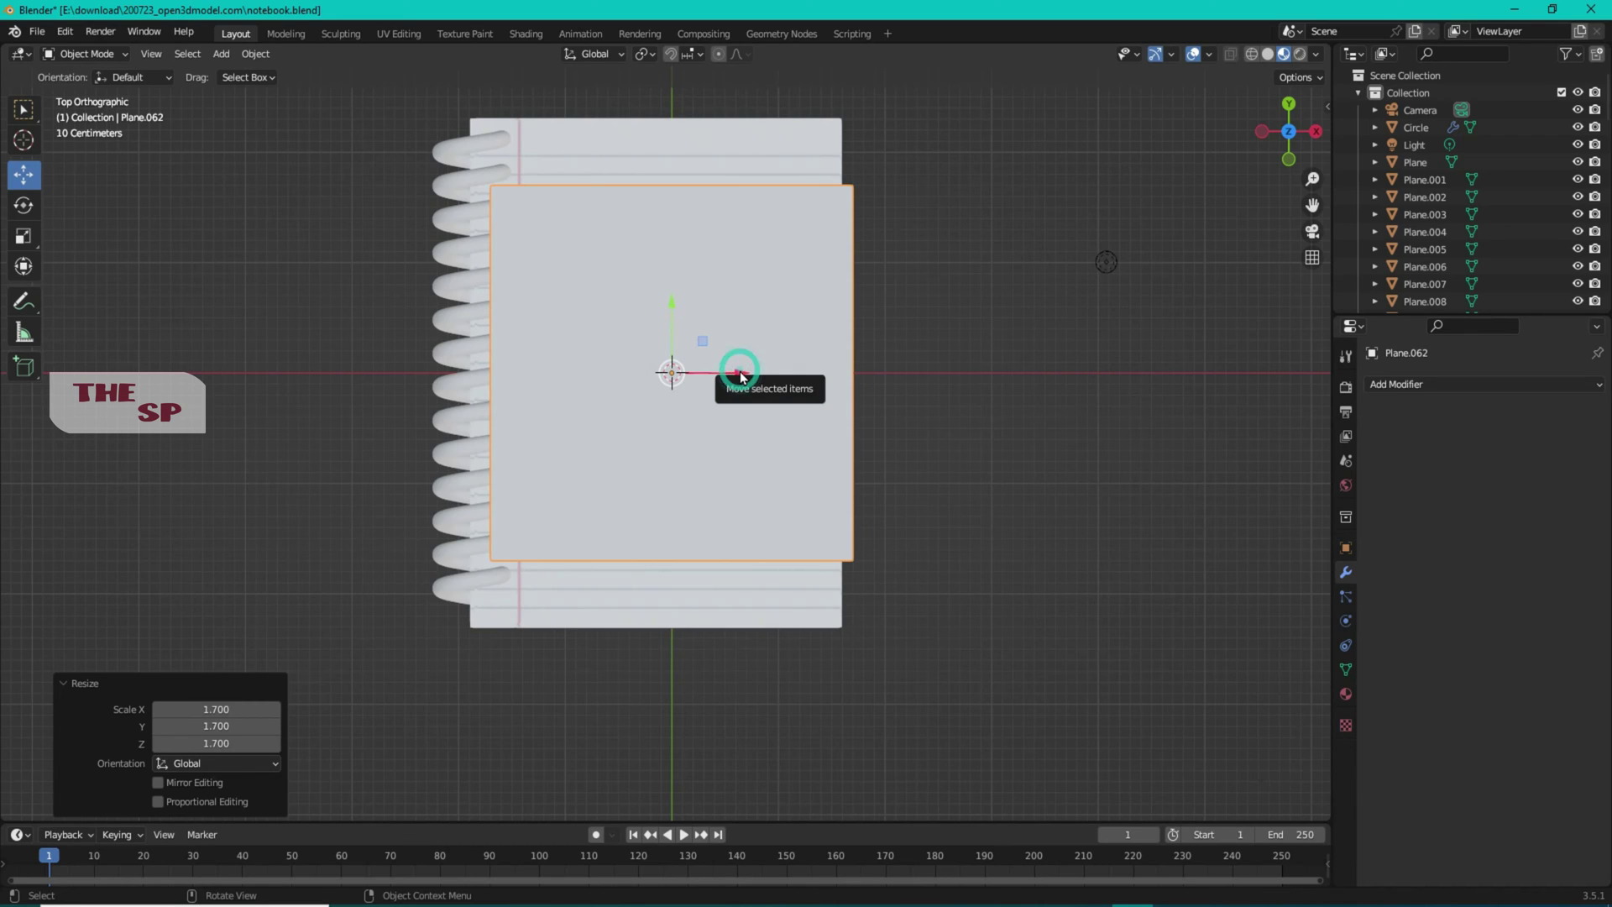
{"action": "left_click_drag", "start_coordinate": [741, 376], "coordinate": [718, 373]}
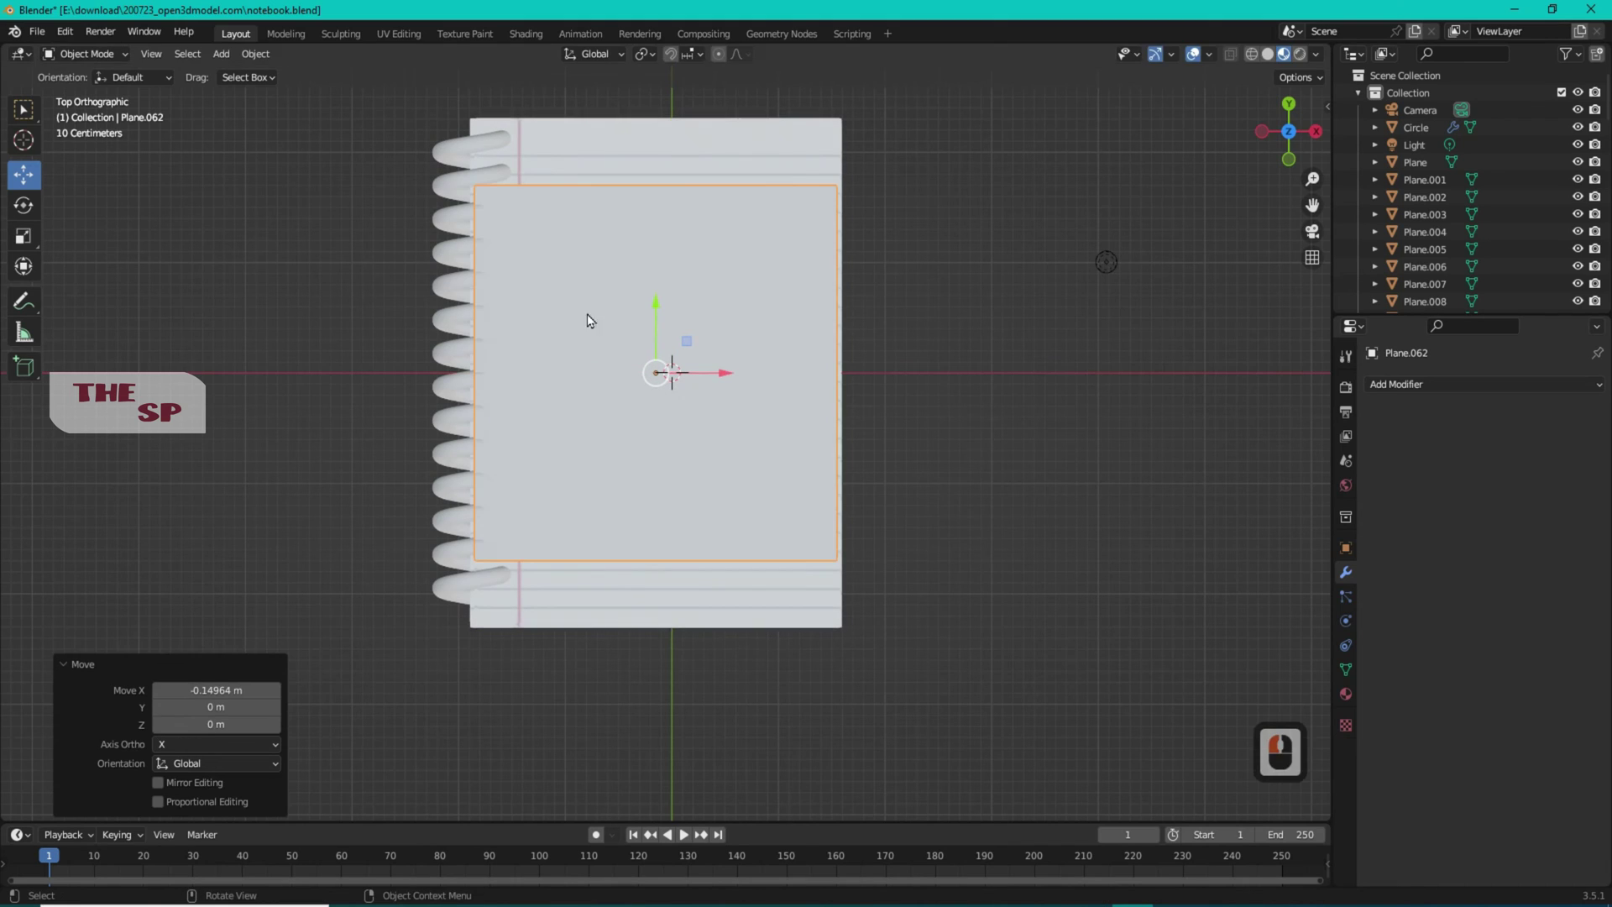
Stretch the plane slightly in X and further in Y to match the page size, and lower it about 0.0066 m in Z
{"action": "left_click", "coordinate": [24, 236]}
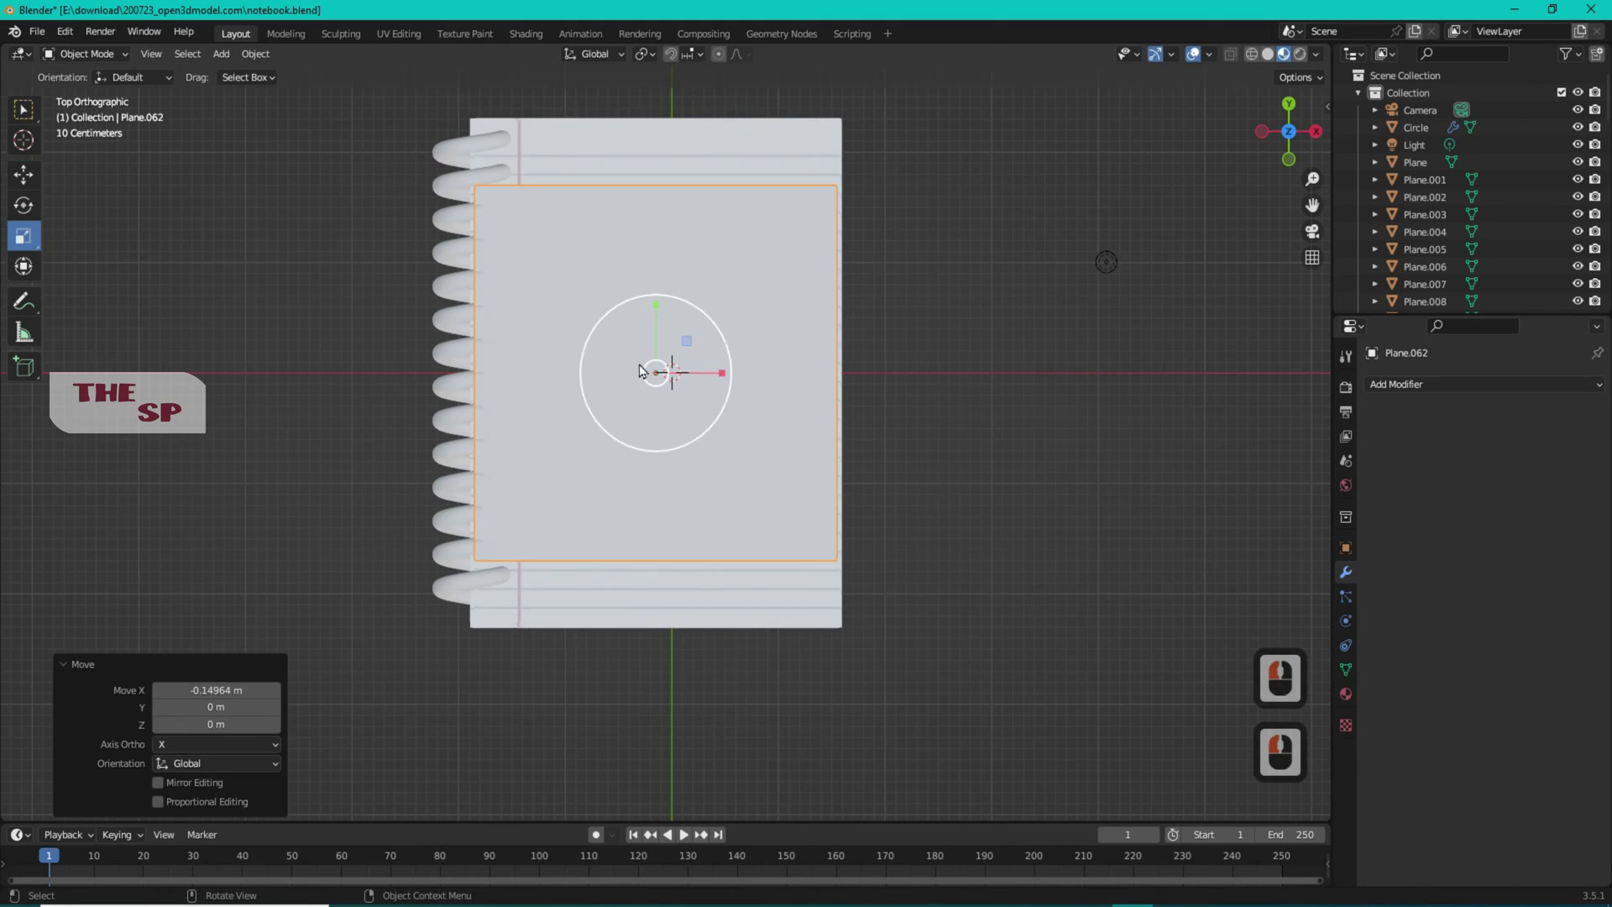
{"action": "left_click_drag", "start_coordinate": [720, 373], "coordinate": [727, 369]}
{"action": "left_click_drag", "start_coordinate": [656, 304], "coordinate": [656, 277]}
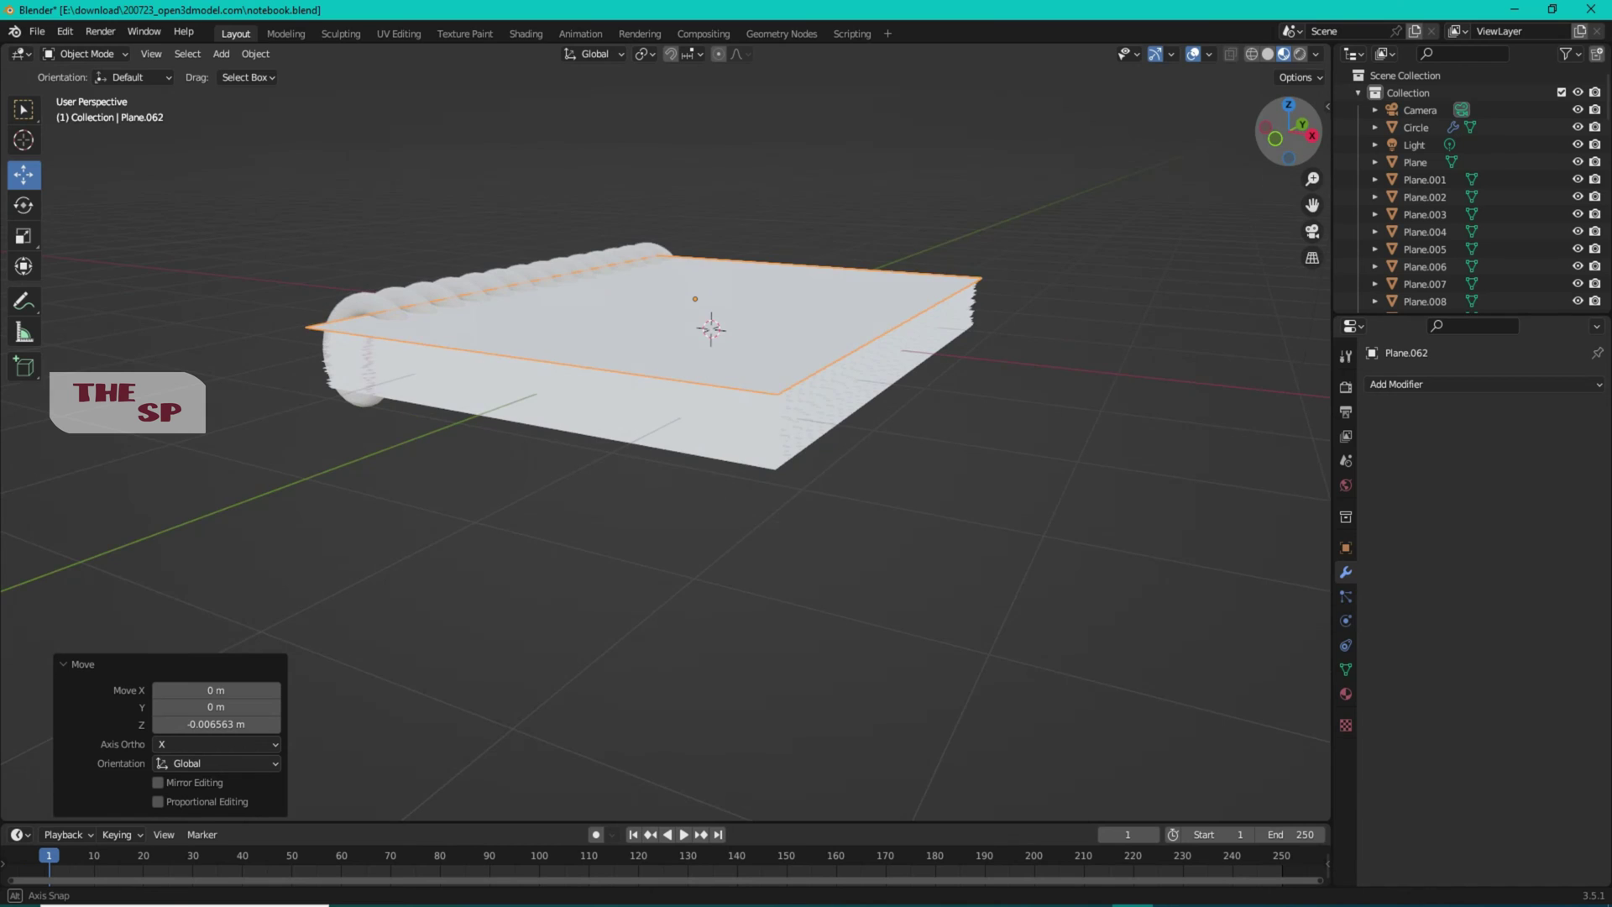
Thicken the cover plane with a Solidify modifier of 0.01 m thickness and apply the modifier
{"action": "left_click_drag", "start_coordinate": [1284, 126], "coordinate": [1301, 174]}
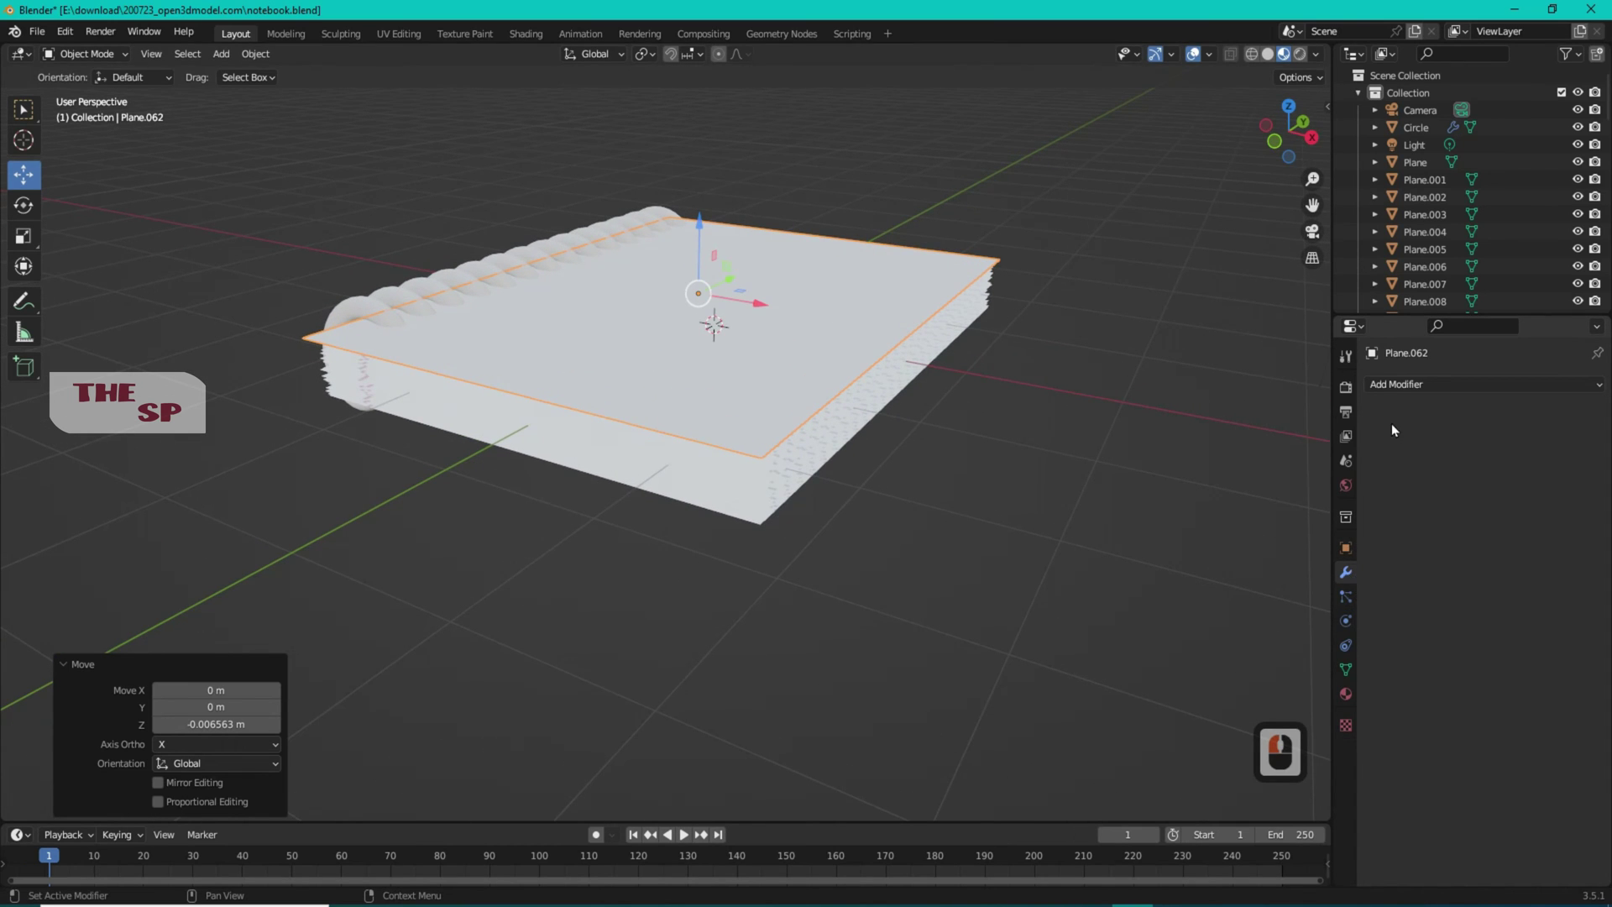
{"action": "left_click", "coordinate": [1400, 388]}
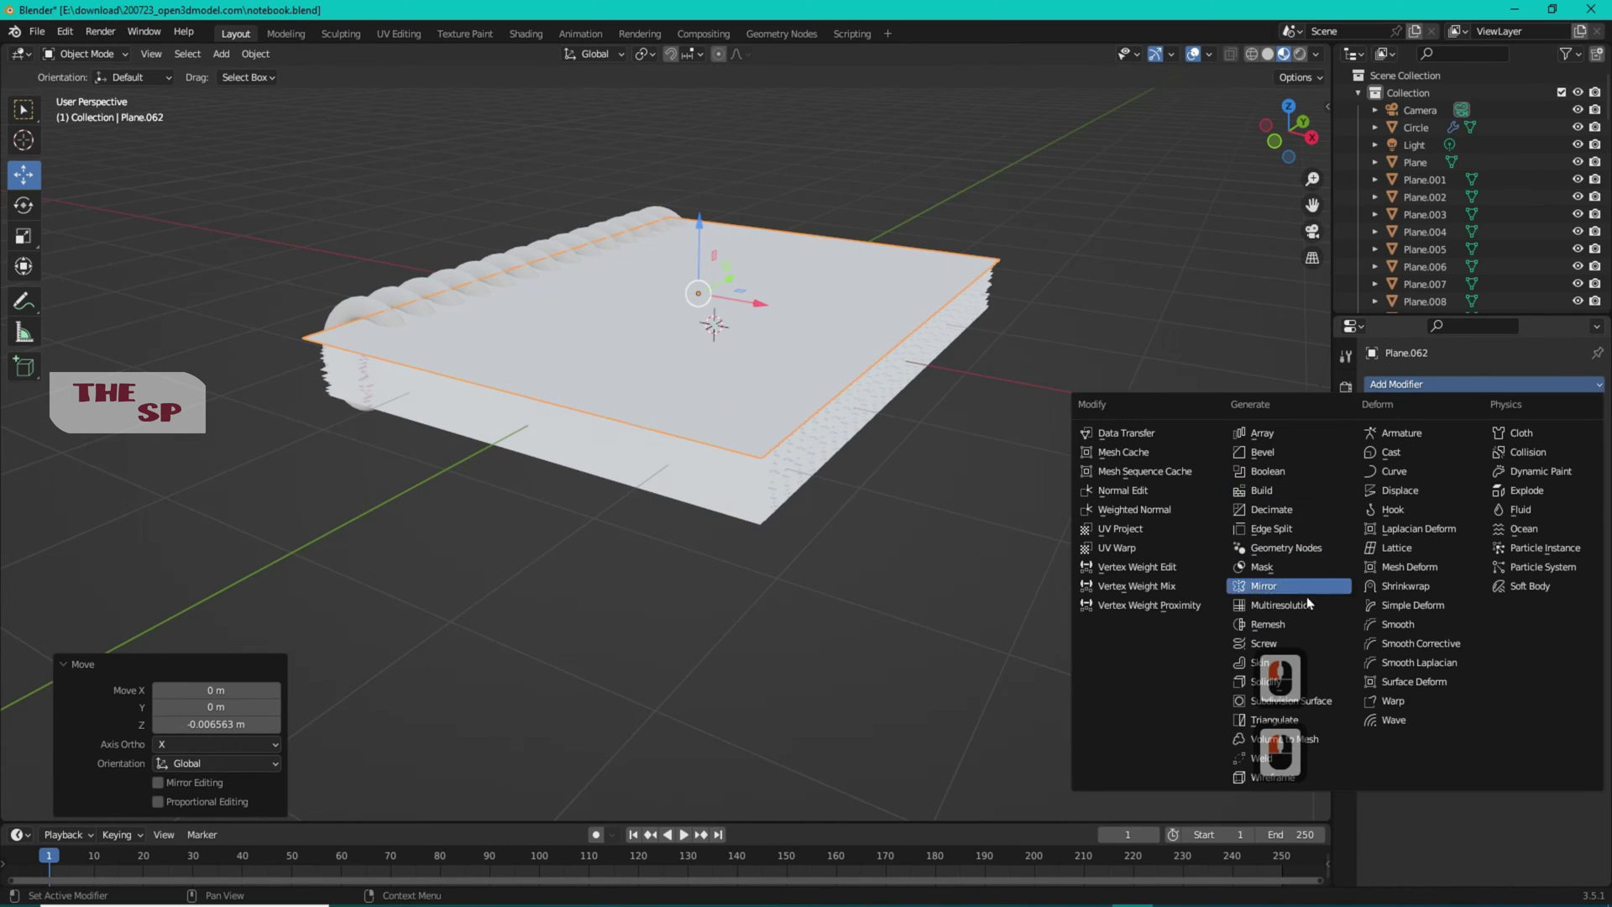
{"action": "left_click", "coordinate": [1267, 682]}
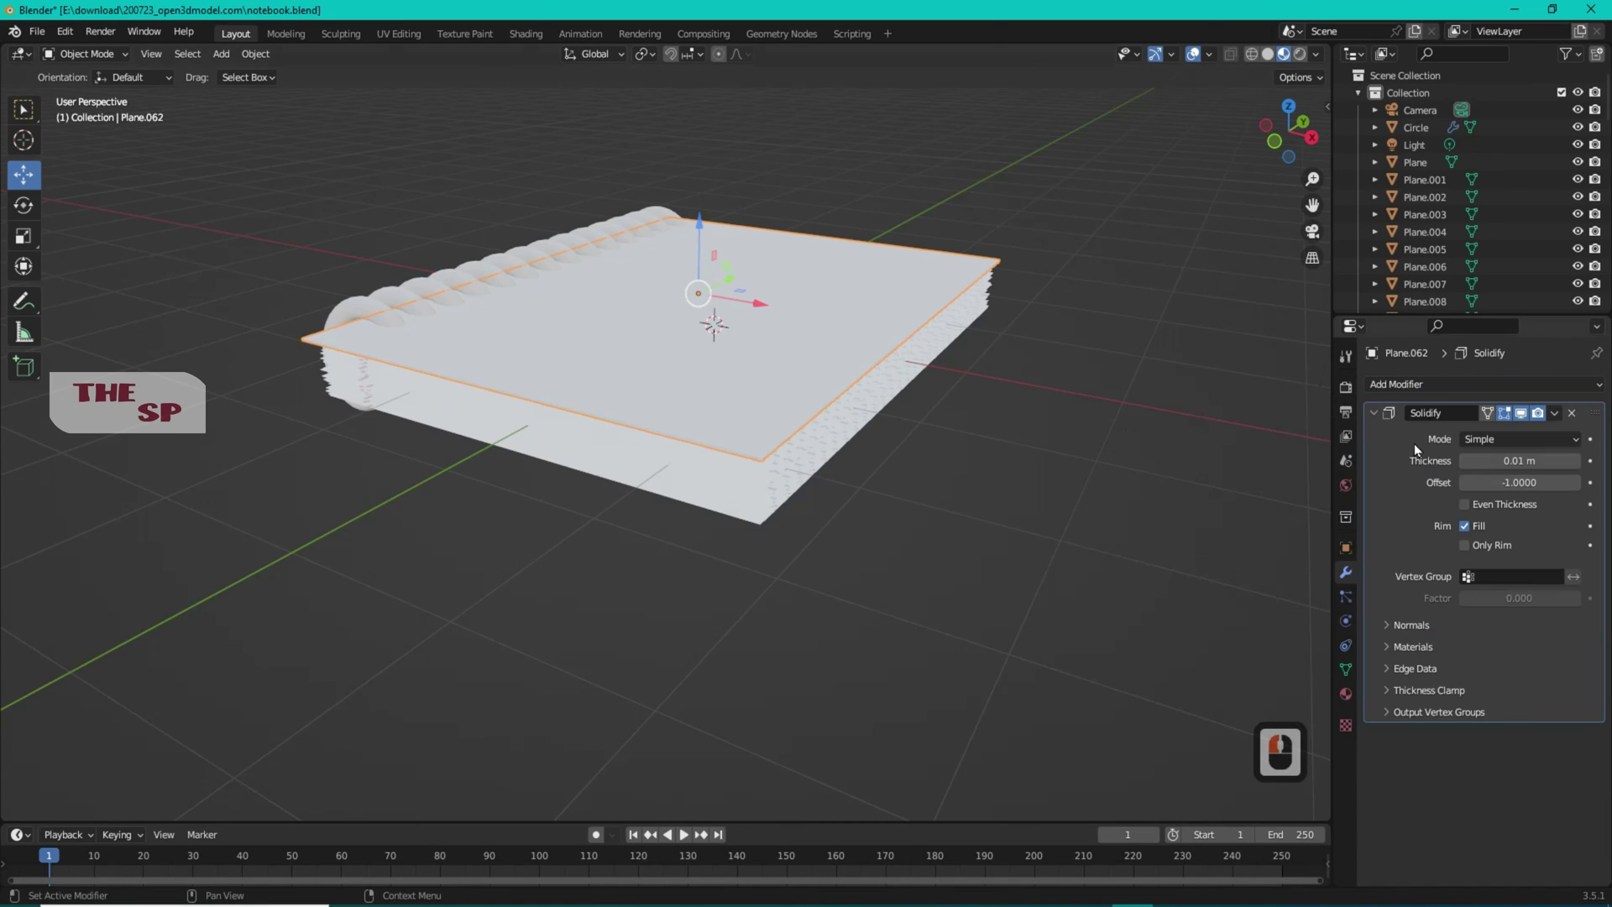
{"action": "left_click_drag", "start_coordinate": [1292, 131], "coordinate": [1294, 105]}
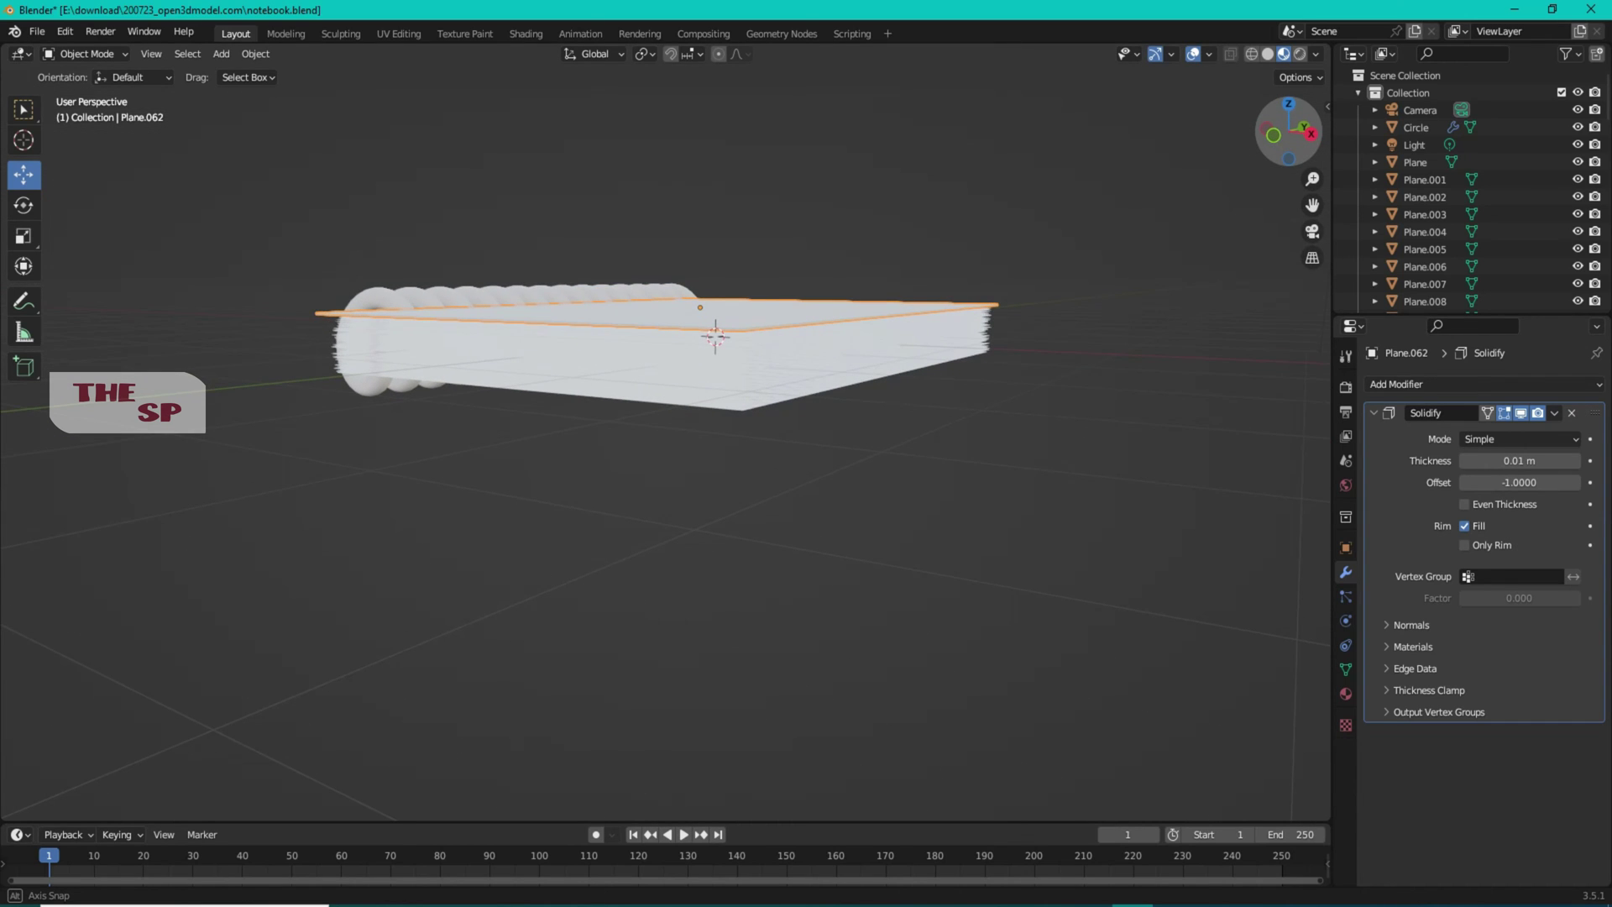
{"action": "left_click", "coordinate": [1555, 413]}
{"action": "left_click", "coordinate": [1481, 434]}
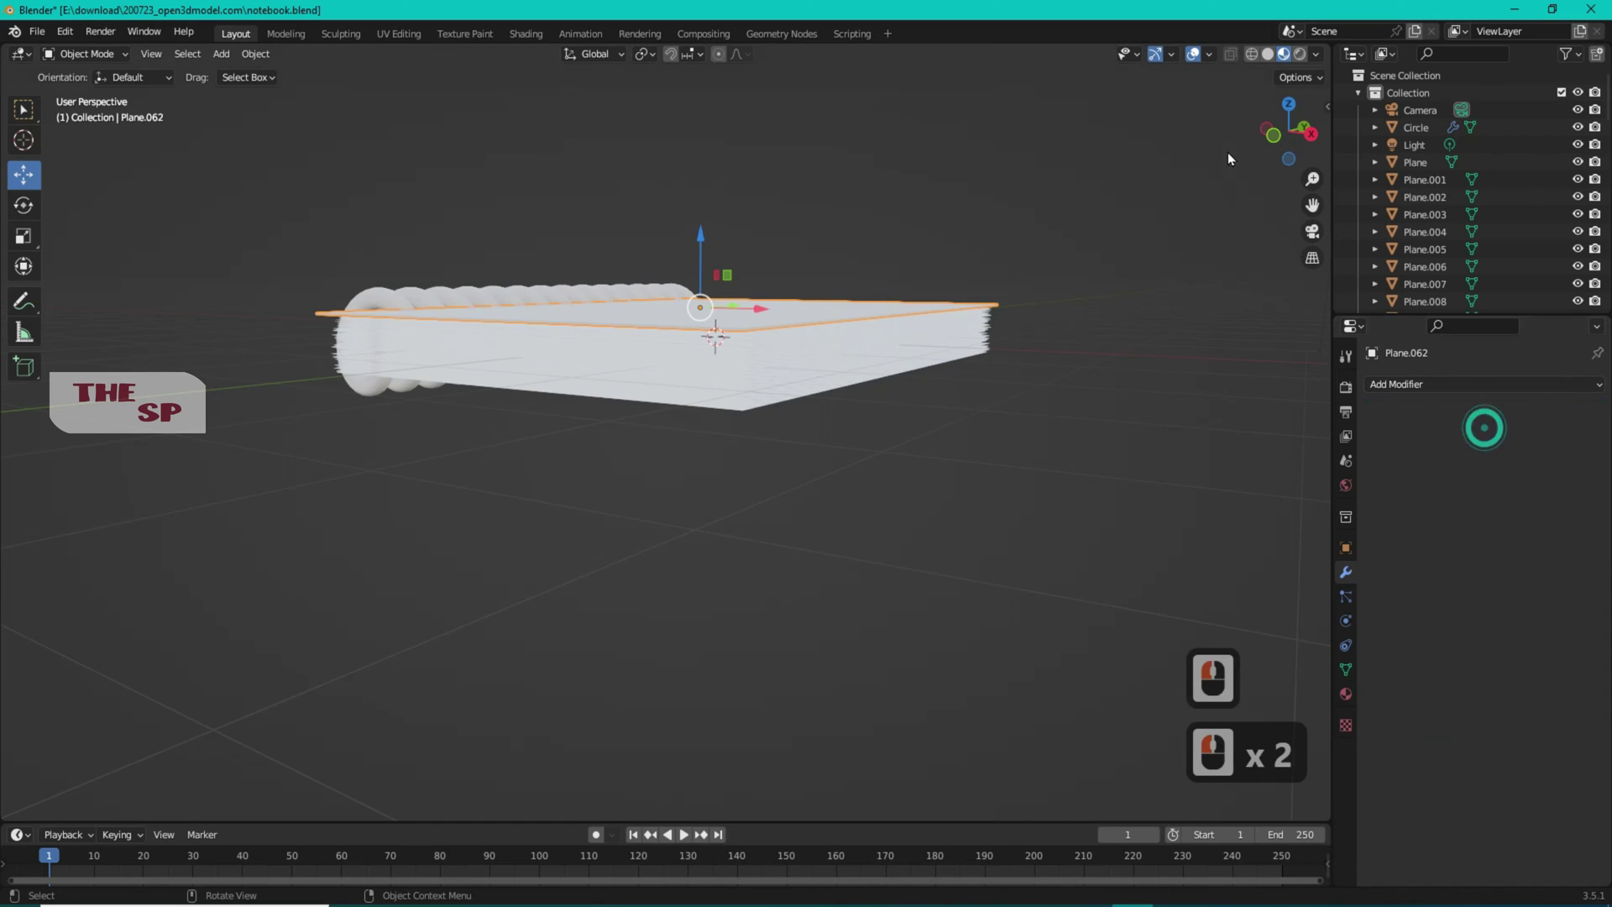
Create a new material for the cover and use the image texture cover.png as its base color
{"action": "left_click_drag", "start_coordinate": [1292, 131], "coordinate": [890, 294]}
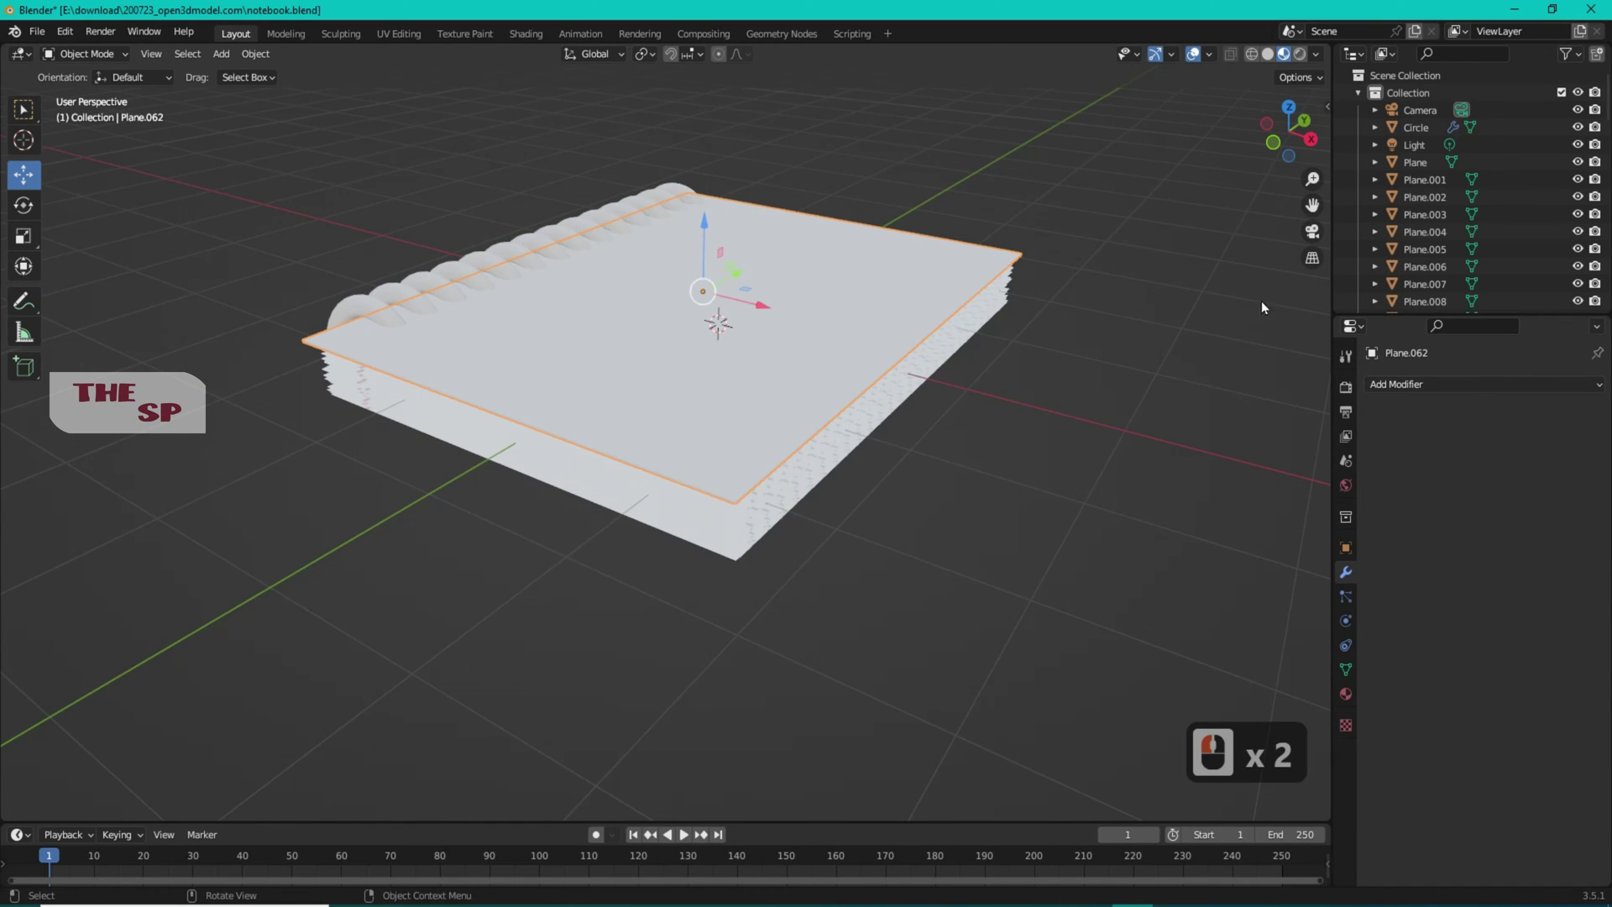
{"action": "left_click", "coordinate": [1345, 694]}
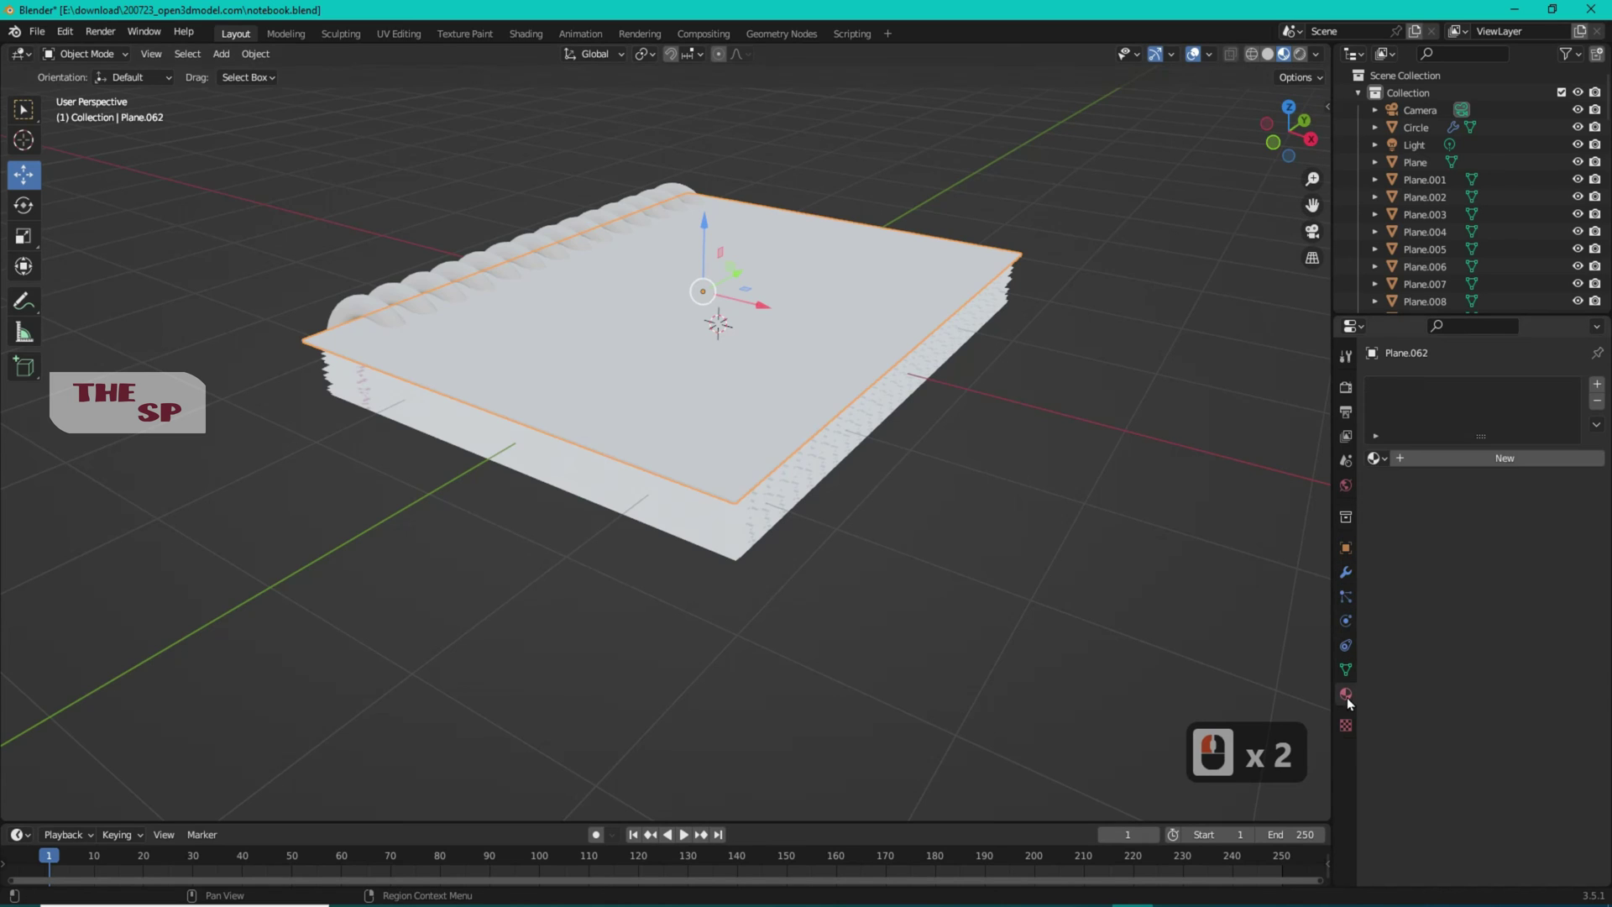
{"action": "left_click", "coordinate": [1494, 459]}
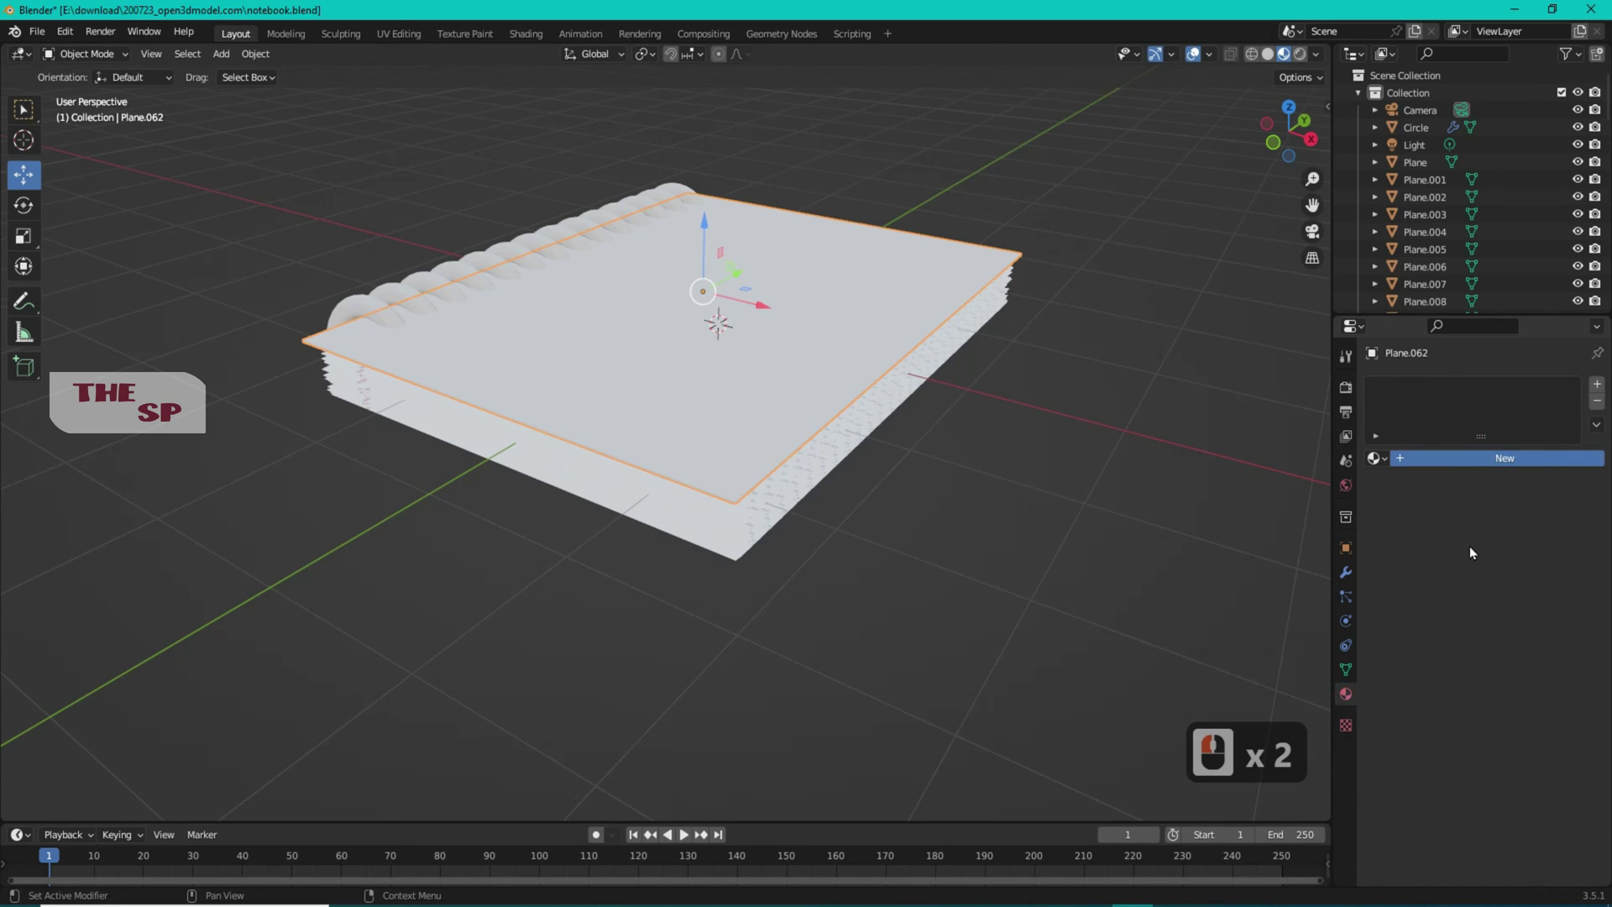
{"action": "left_click", "coordinate": [1467, 642]}
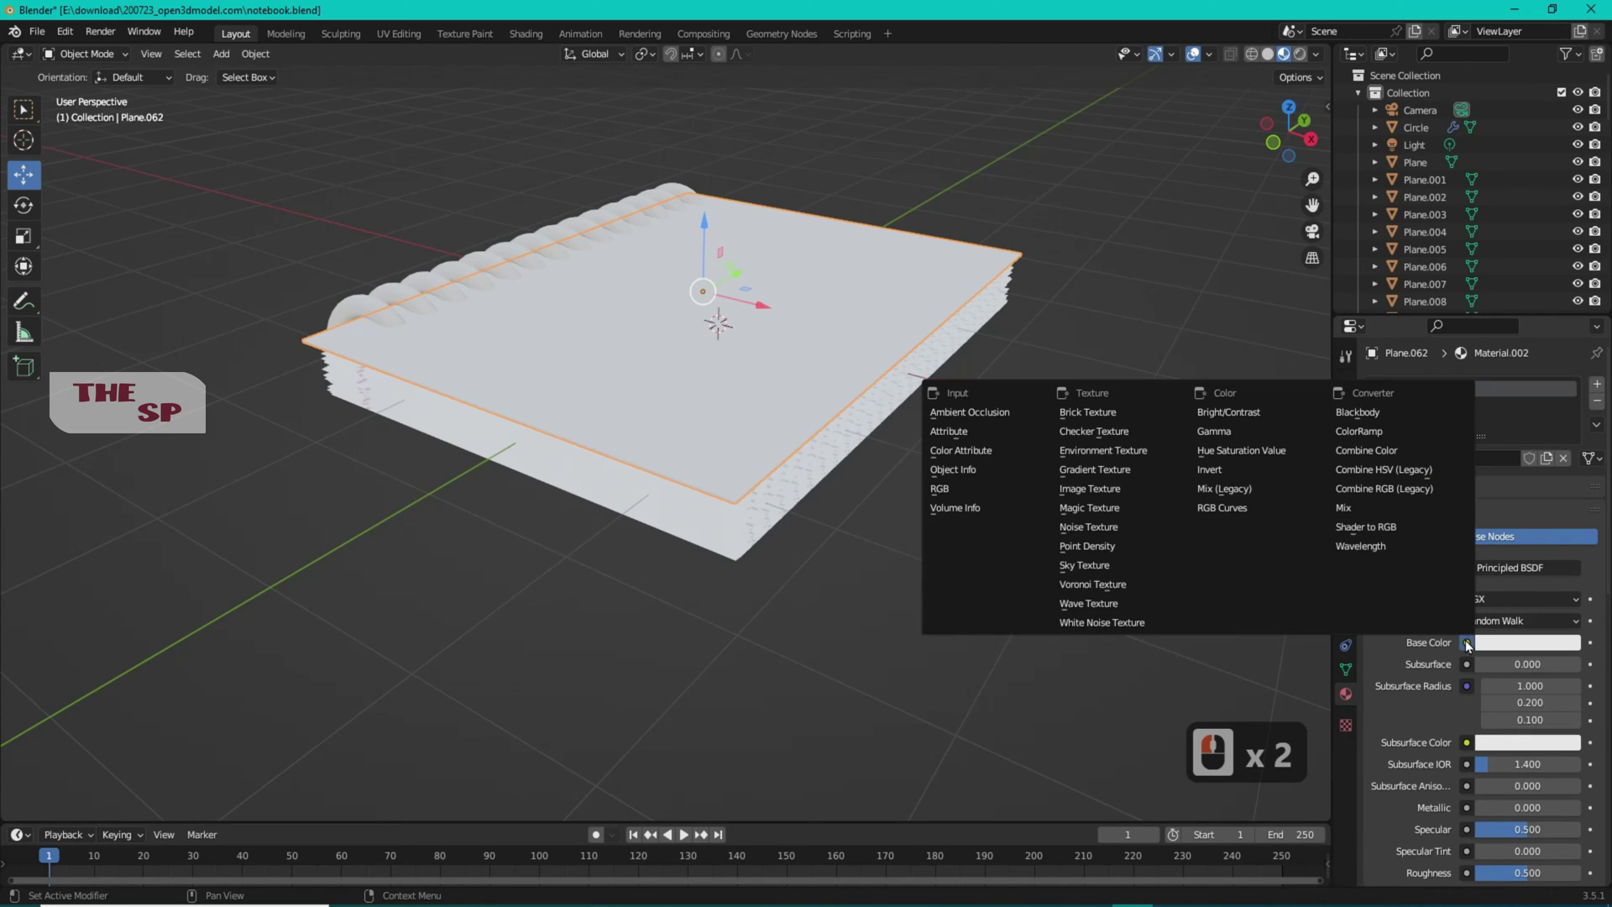
{"action": "left_click", "coordinate": [1099, 487]}
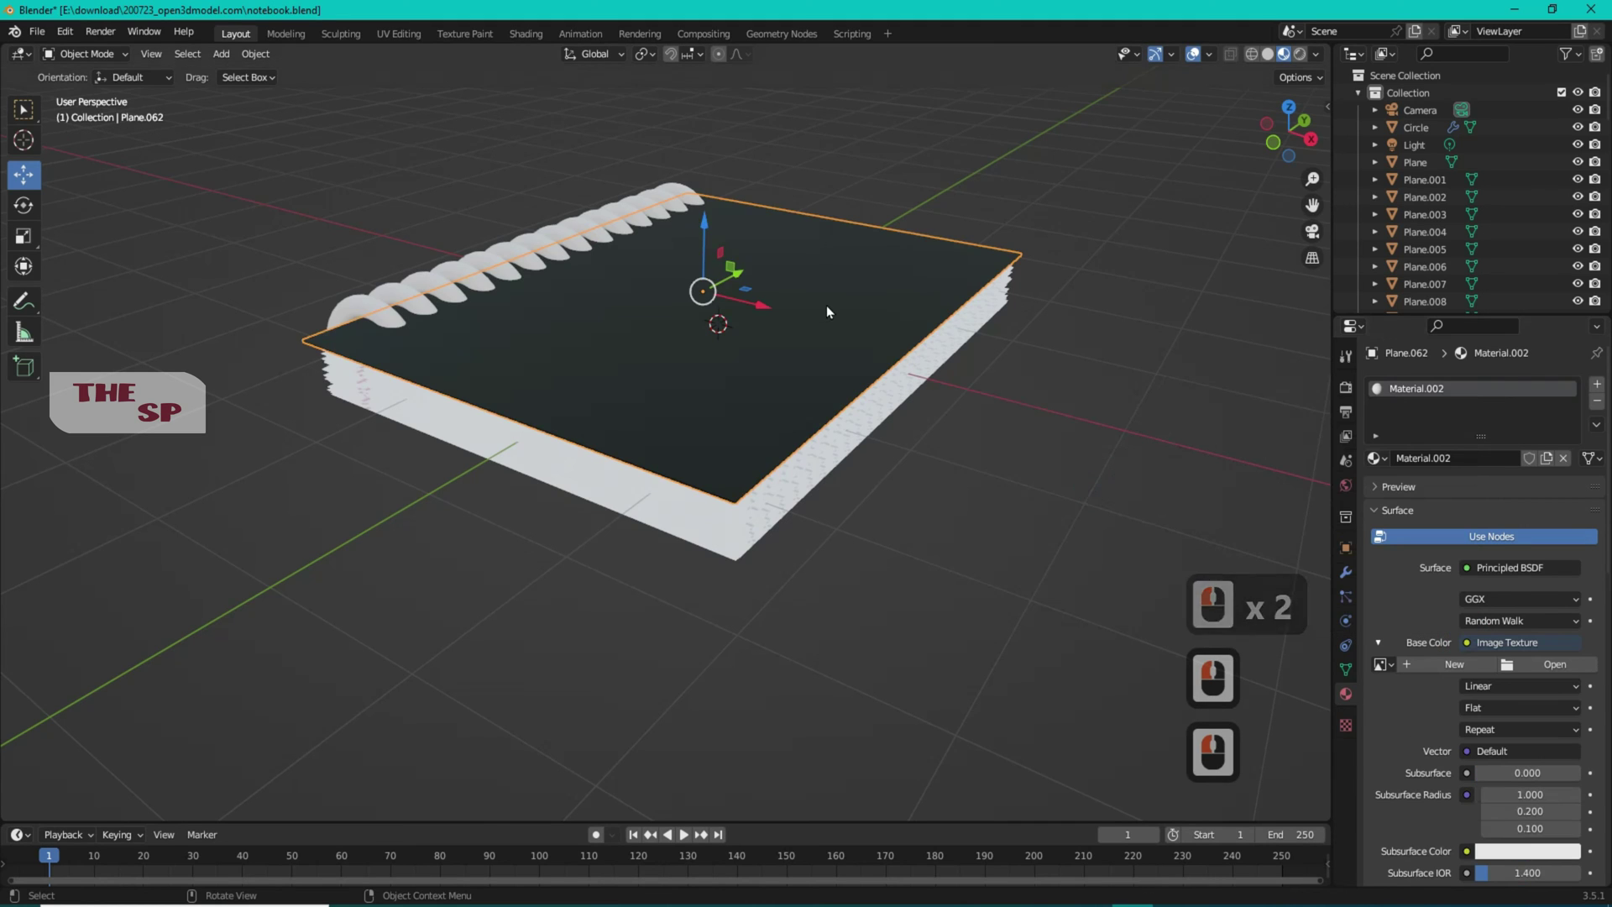
{"action": "double_click", "coordinate": [1529, 658]}
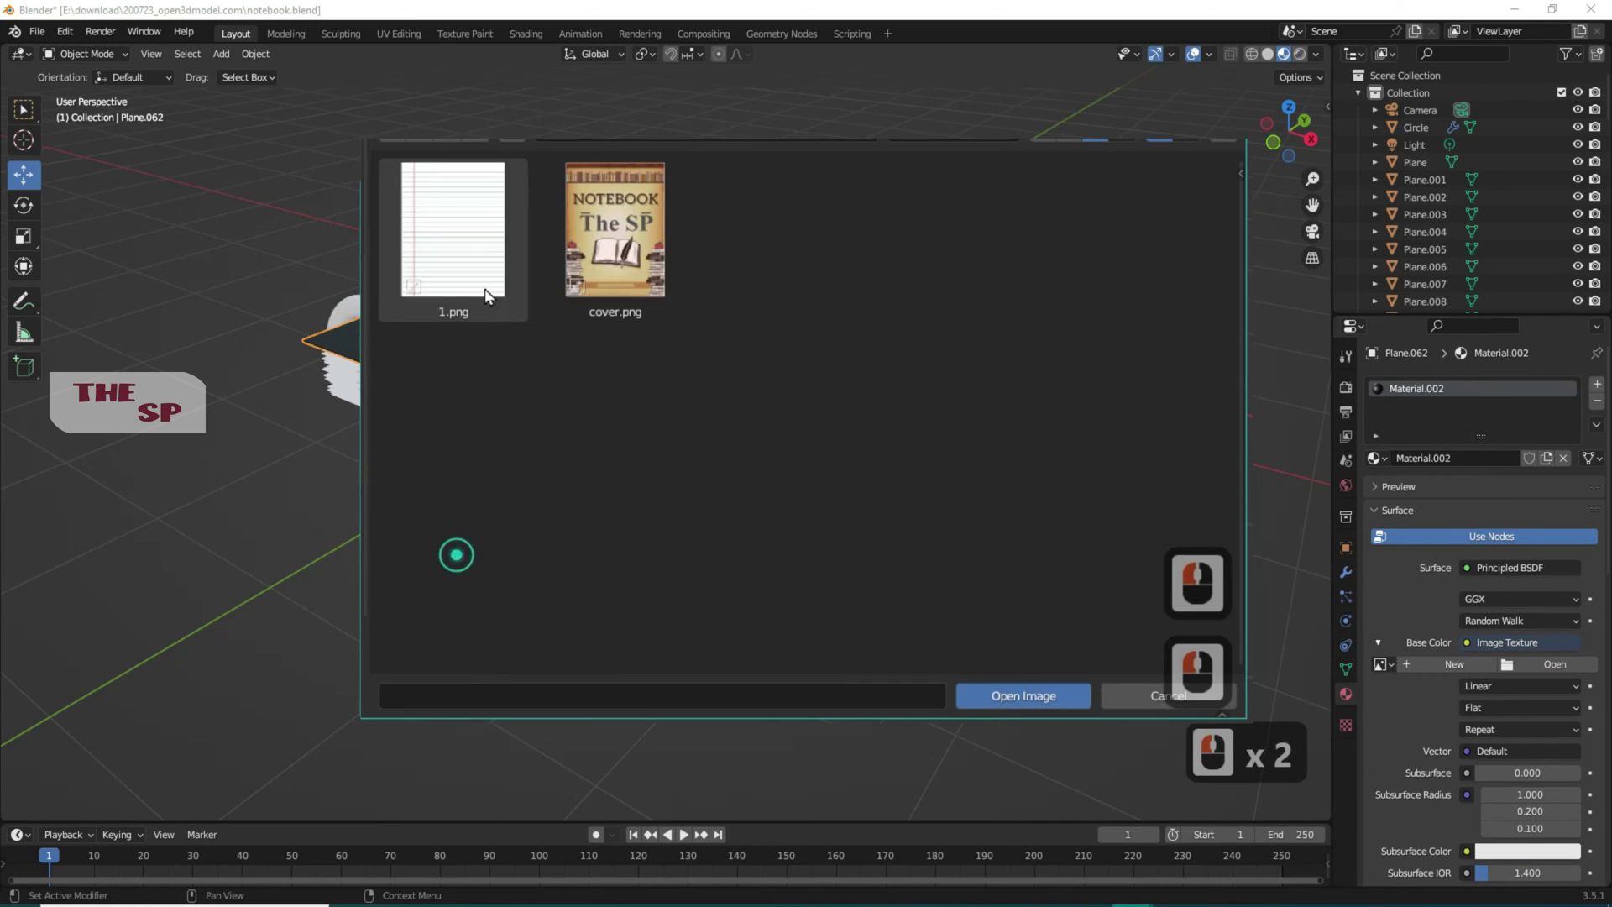
{"action": "double_click", "coordinate": [650, 222]}
{"action": "left_click", "coordinate": [796, 287]}
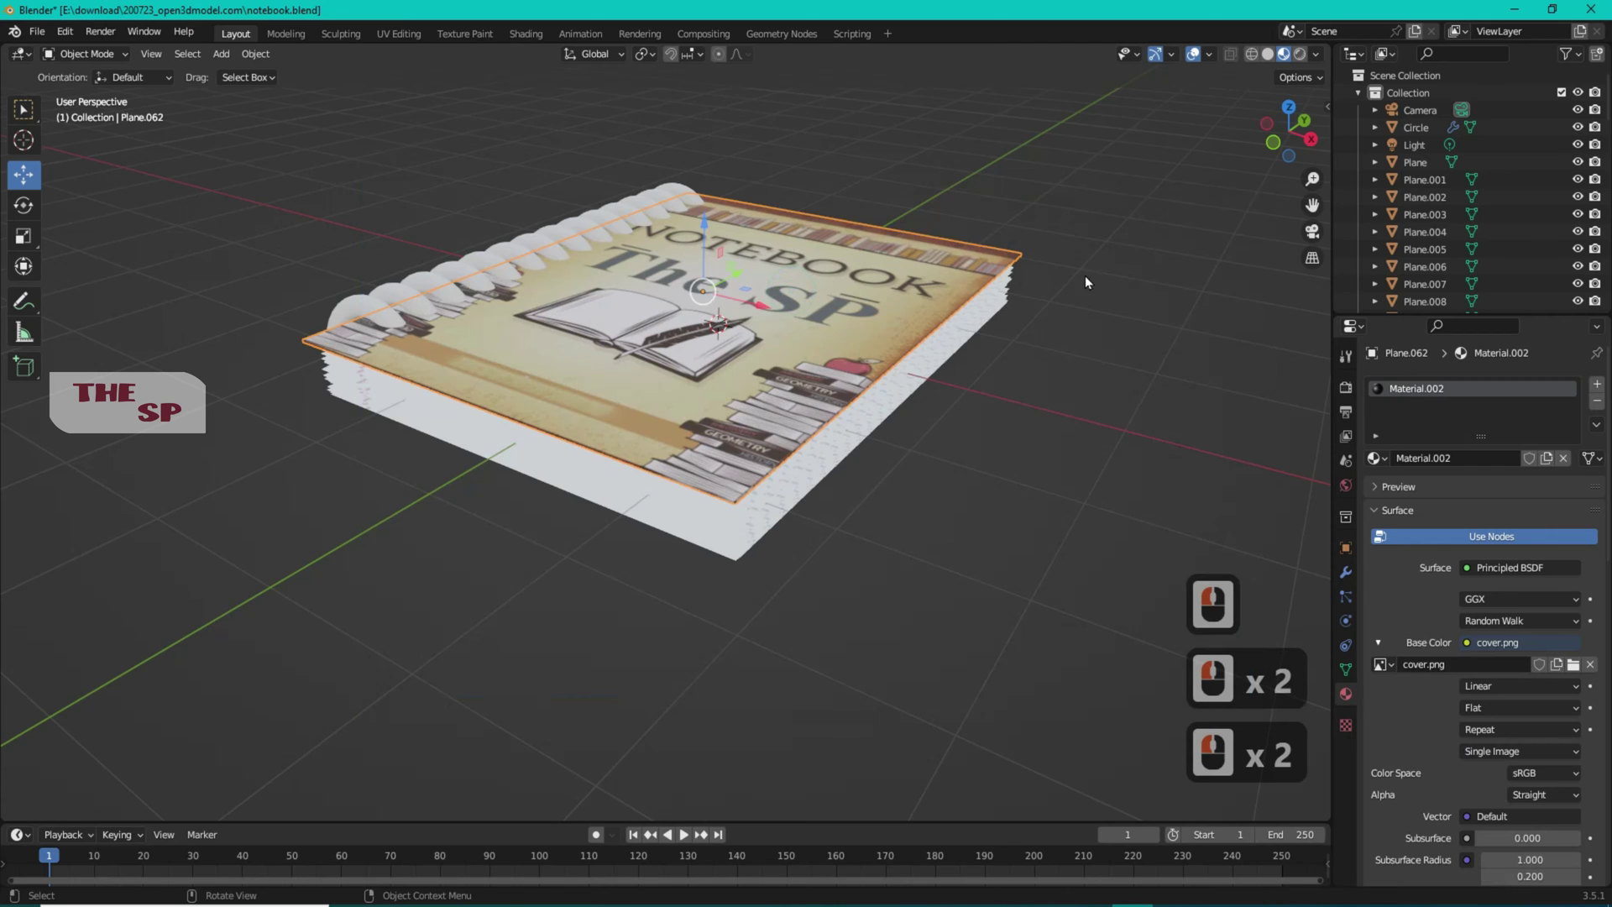
{"action": "mouse_move", "coordinate": [1289, 127]}
{"action": "left_mouse_down"}
{"action": "mouse_move", "coordinate": [1293, 97]}
{"action": "mouse_move", "coordinate": [1293, 126]}
{"action": "left_mouse_up"}
{"action": "key", "text": "s"}
{"action": "left_click", "coordinate": [874, 283]}
{"action": "left_click", "coordinate": [587, 394]}
{"action": "left_click", "coordinate": [1345, 571]}
{"action": "left_click", "coordinate": [843, 285]}
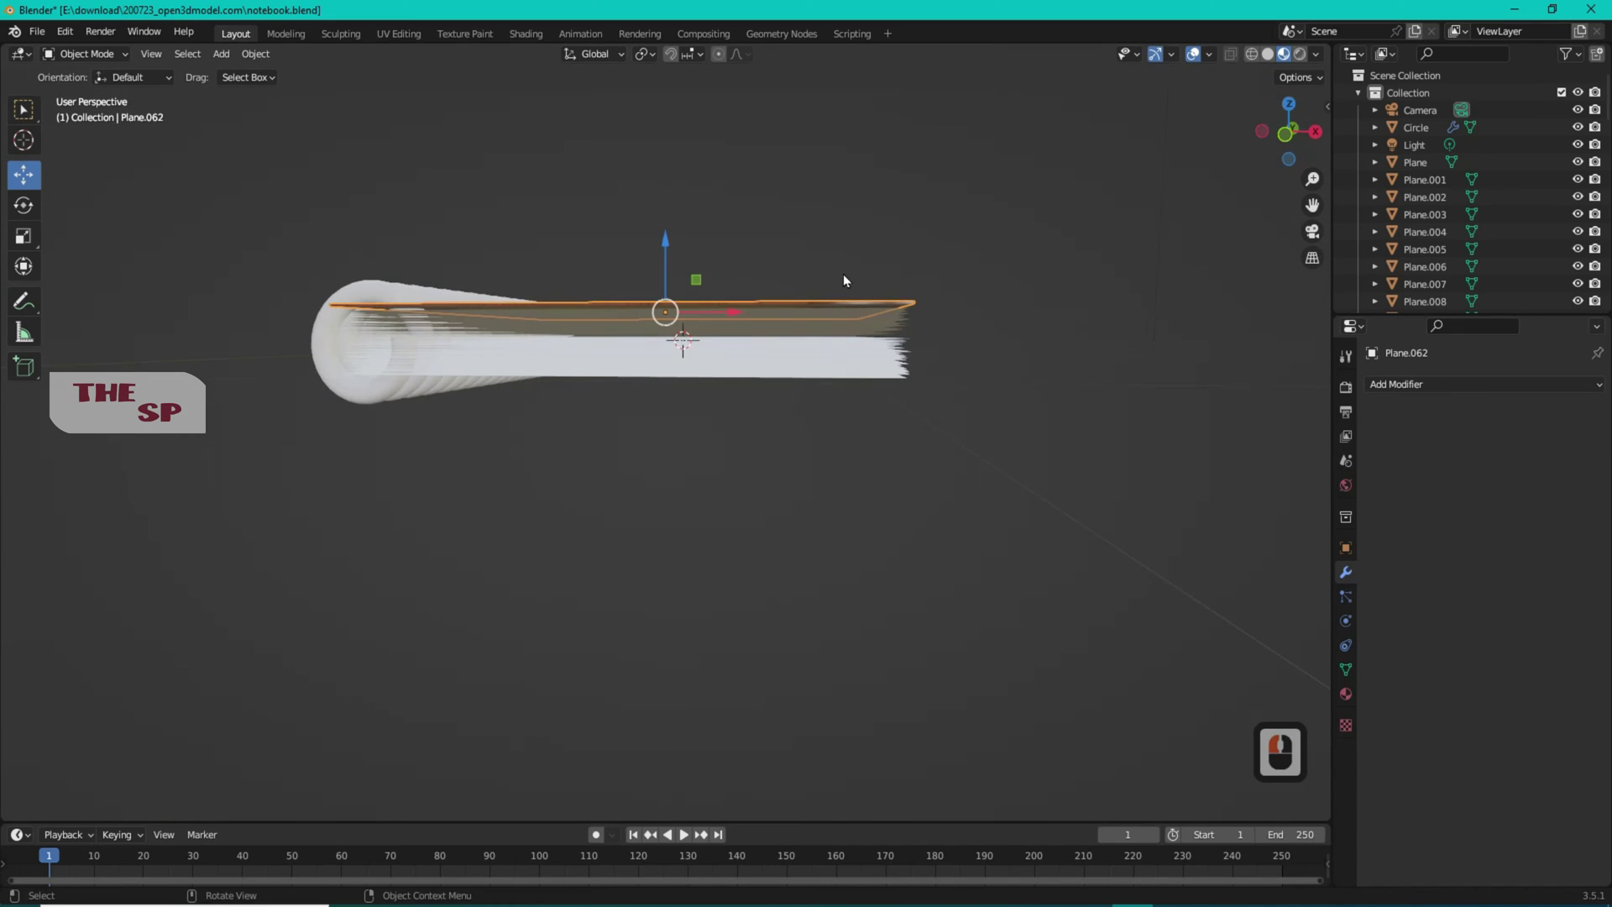
In front wireframe view, duplicate the cover and lower the copy in Z to just below the page stack as the back cover
{"action": "scroll", "coordinate": [831, 246], "scroll_direction": "up", "scroll_amount": 2}
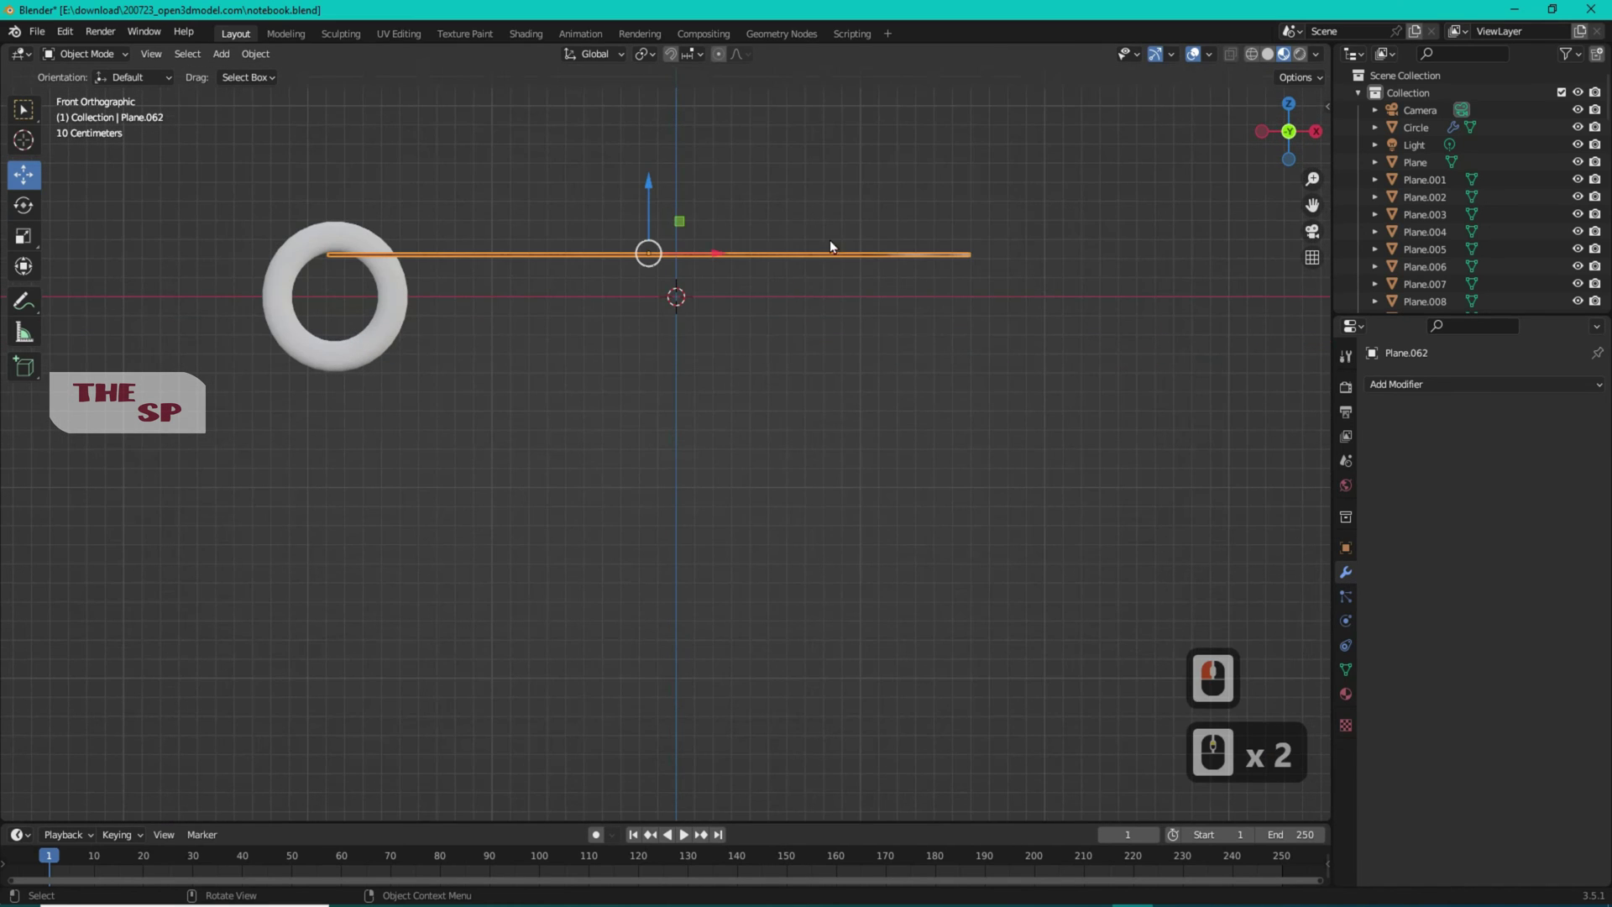
{"action": "left_click", "coordinate": [1299, 55]}
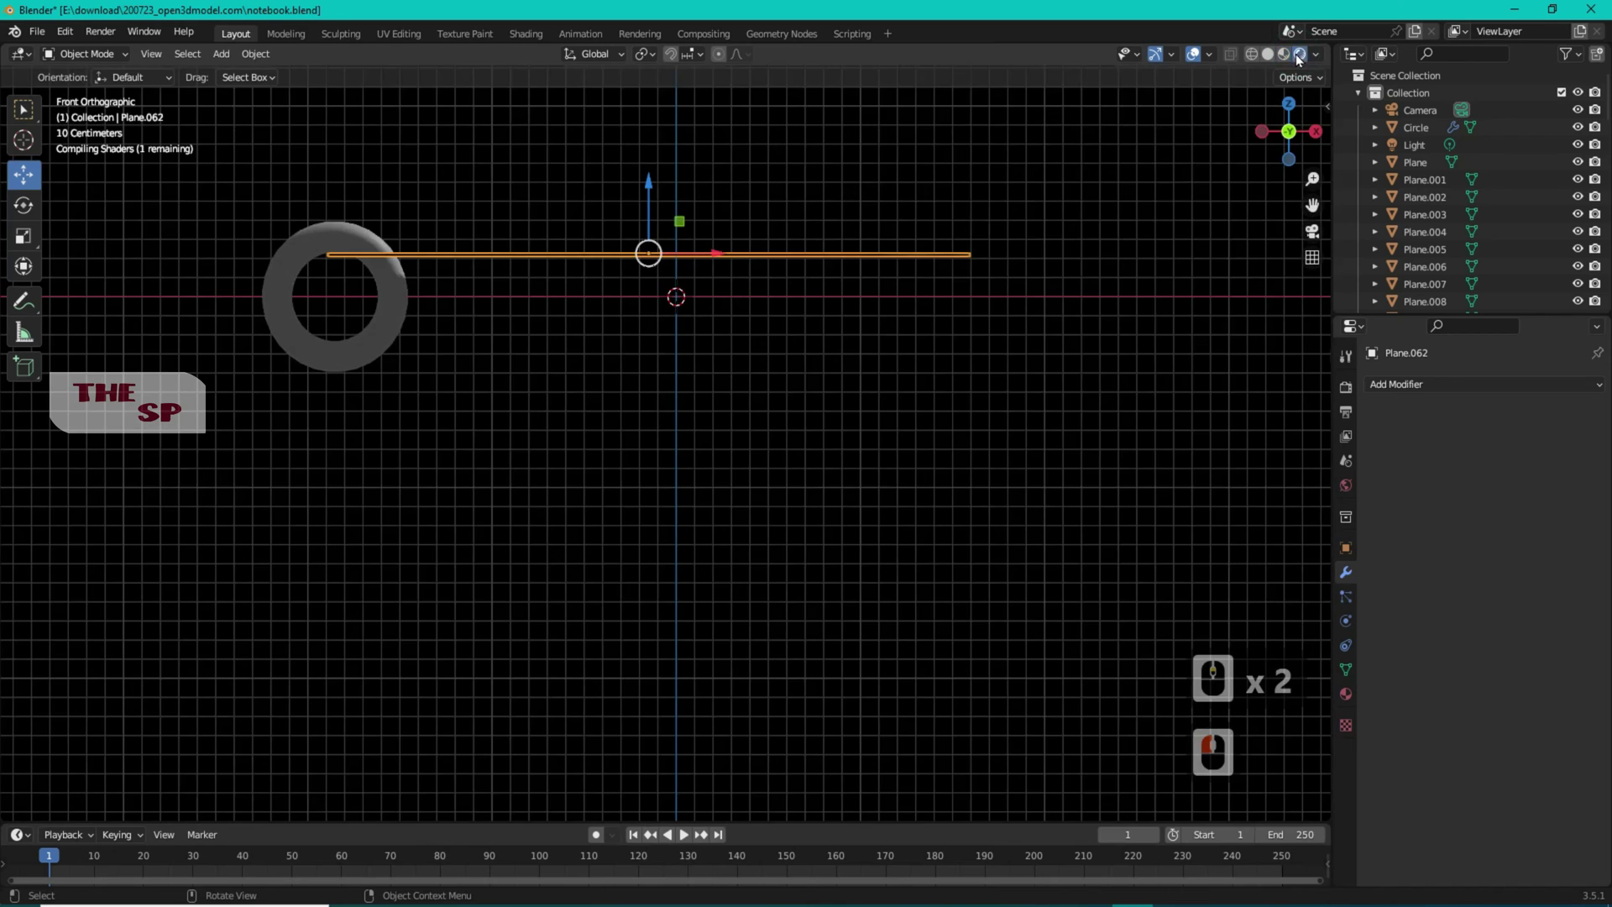
{"action": "left_click", "coordinate": [1284, 55]}
{"action": "left_click", "coordinate": [1250, 55]}
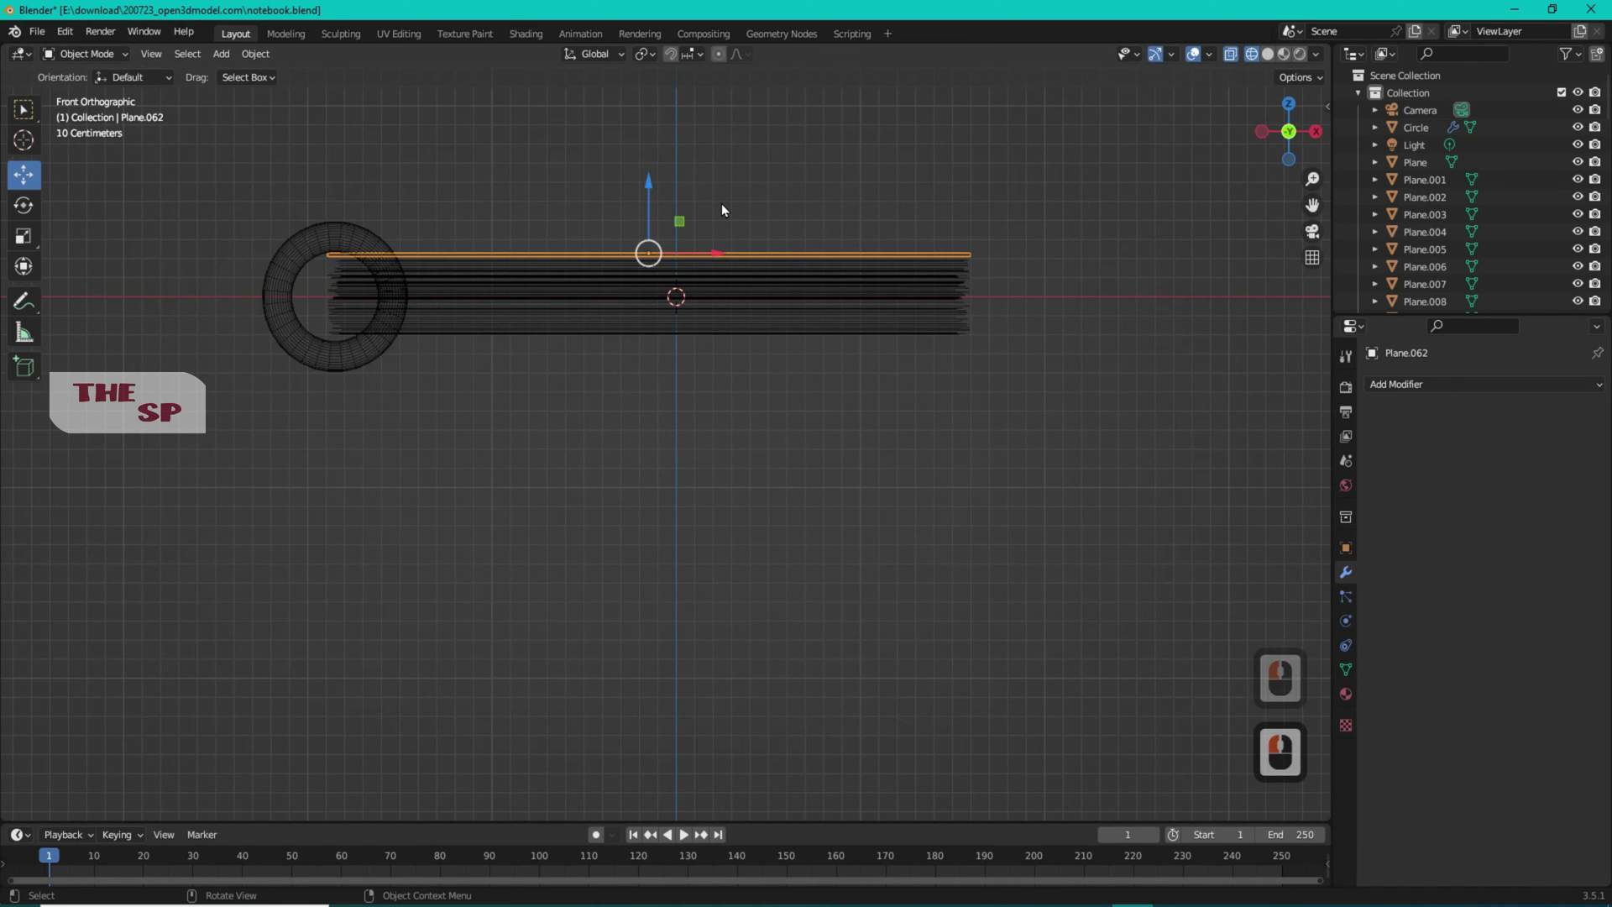
{"action": "key", "text": "shift"}
{"action": "key", "text": "shift+d"}
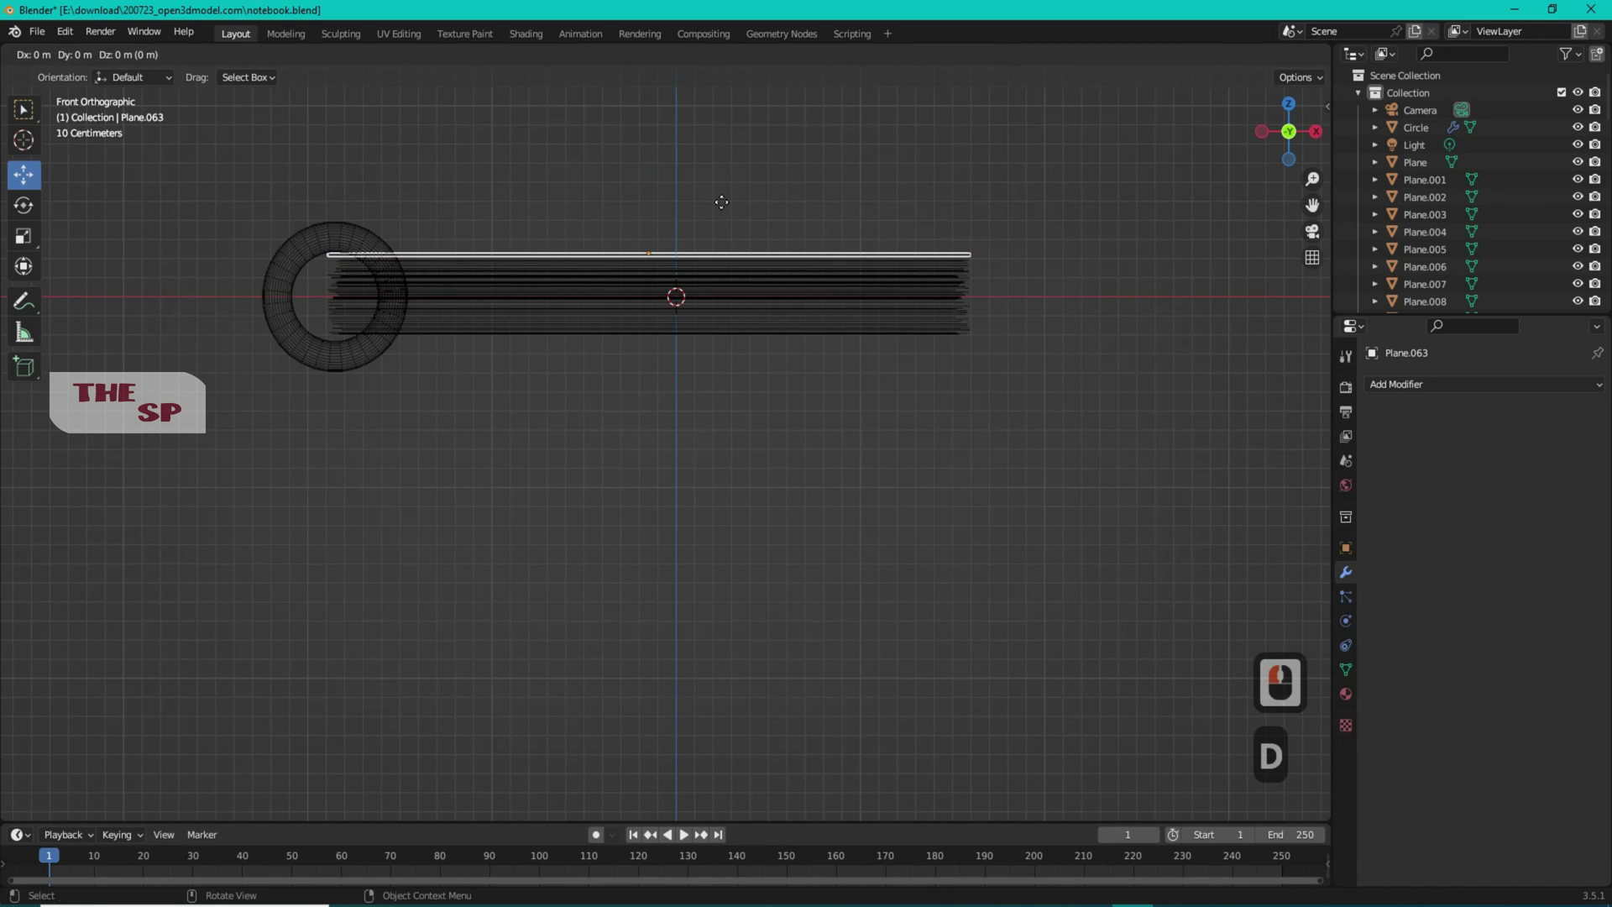
{"action": "right_click", "coordinate": [720, 203]}
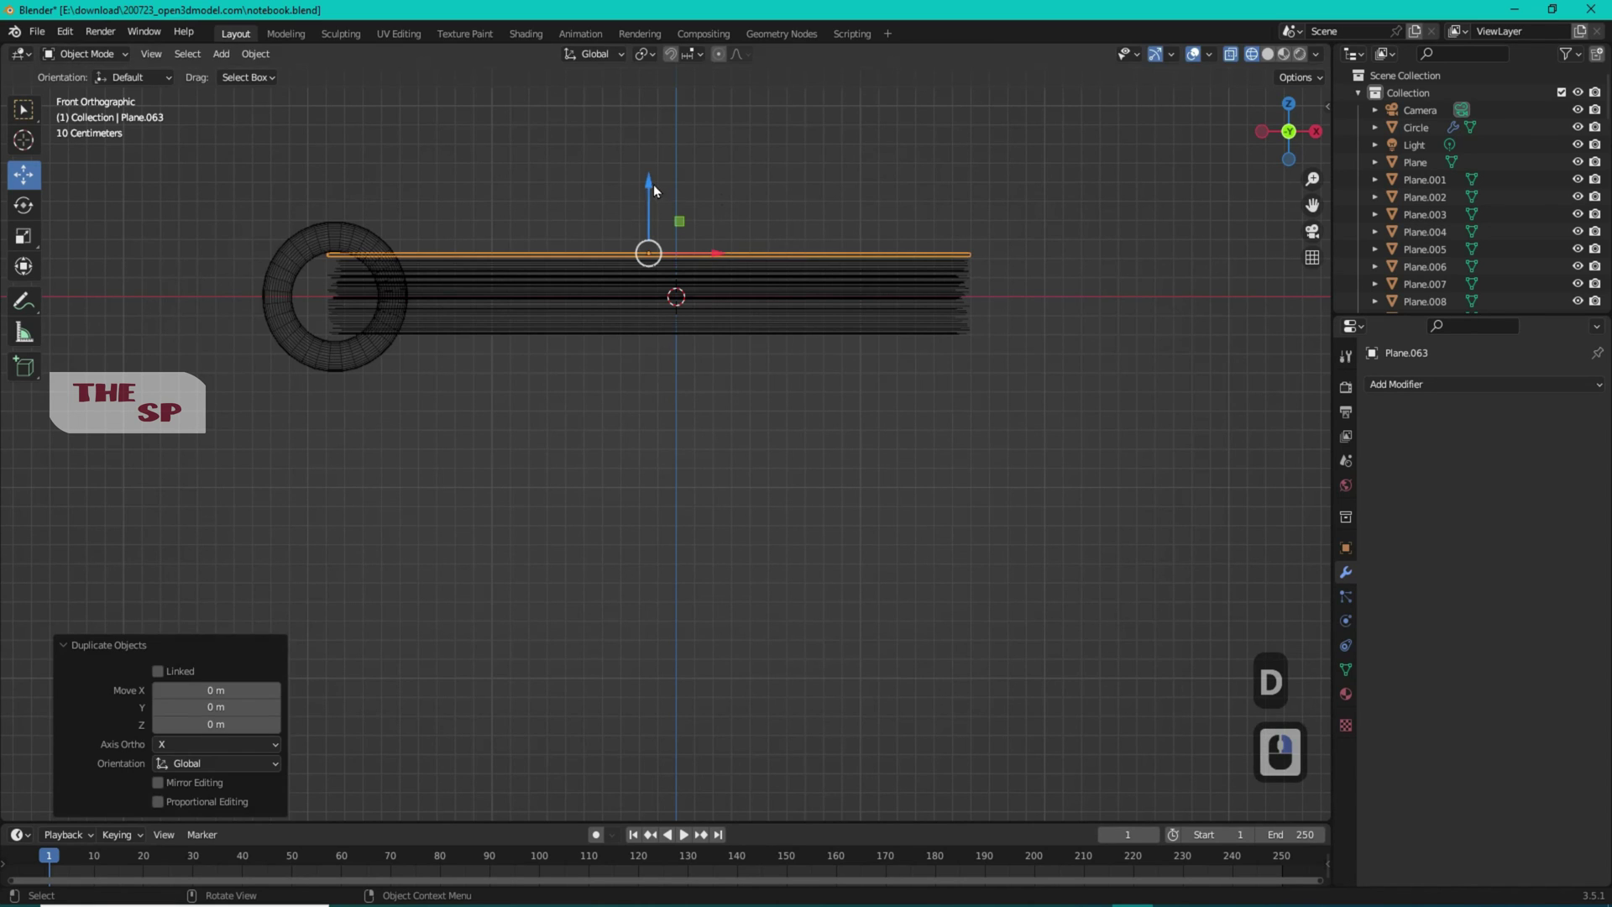
{"action": "left_click_drag", "start_coordinate": [648, 183], "coordinate": [661, 270]}
{"action": "left_click", "coordinate": [897, 117]}
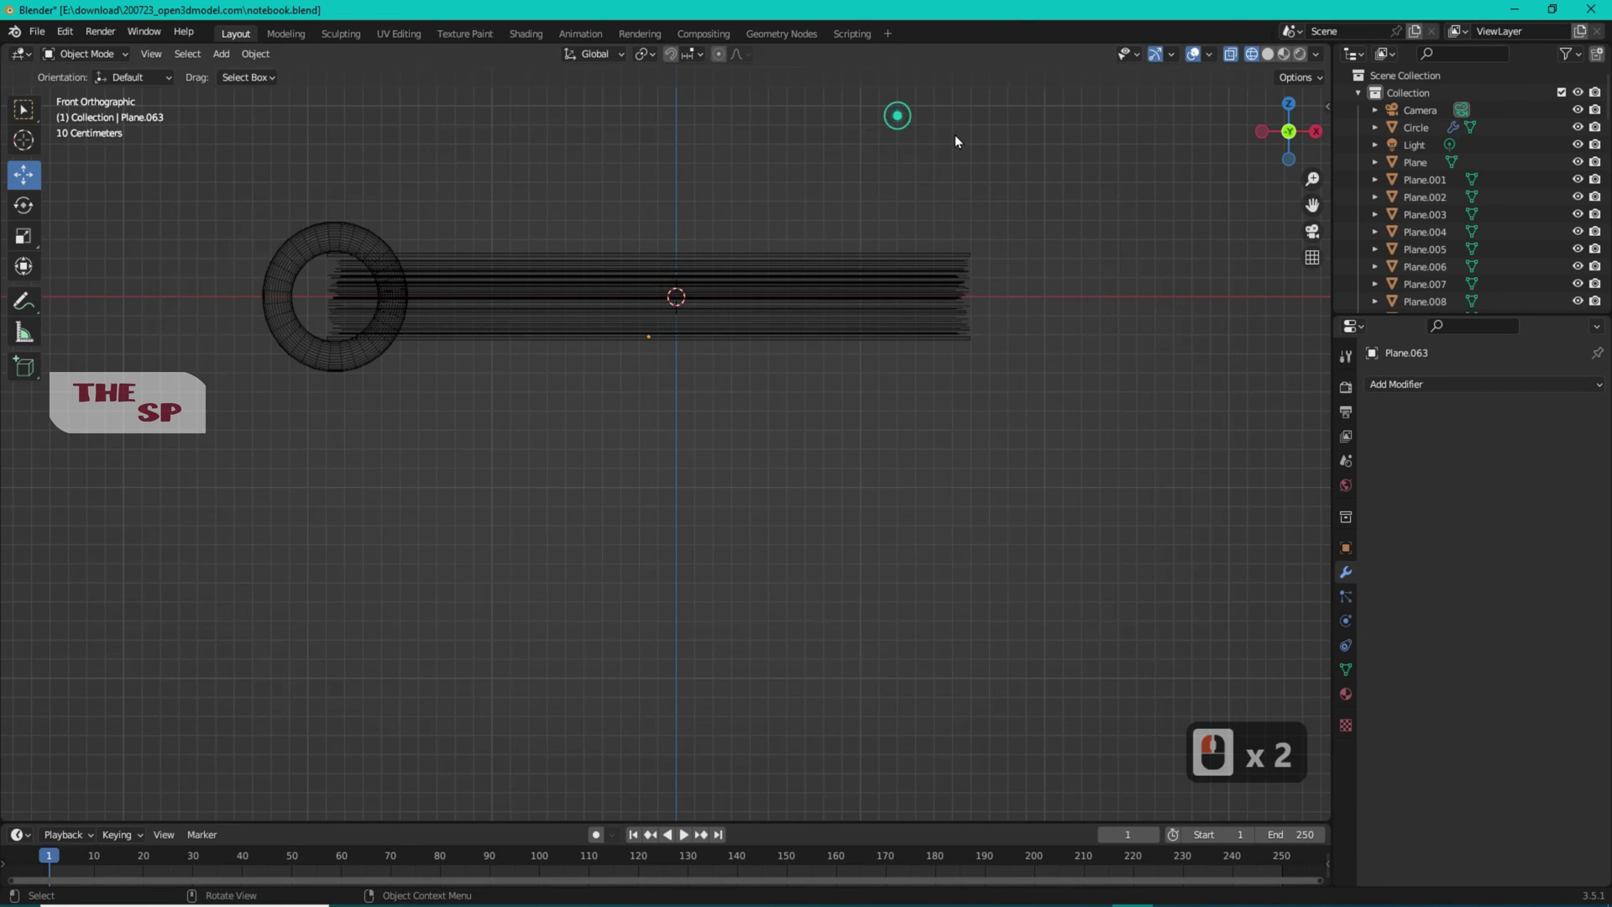
In solid shading, add a Boolean modifier set to Difference on the top cover with the spiral coil Circle as its object
{"action": "left_click_drag", "start_coordinate": [1302, 137], "coordinate": [1232, 175]}
{"action": "scroll", "coordinate": [1125, 220], "scroll_direction": "down", "scroll_amount": 1}
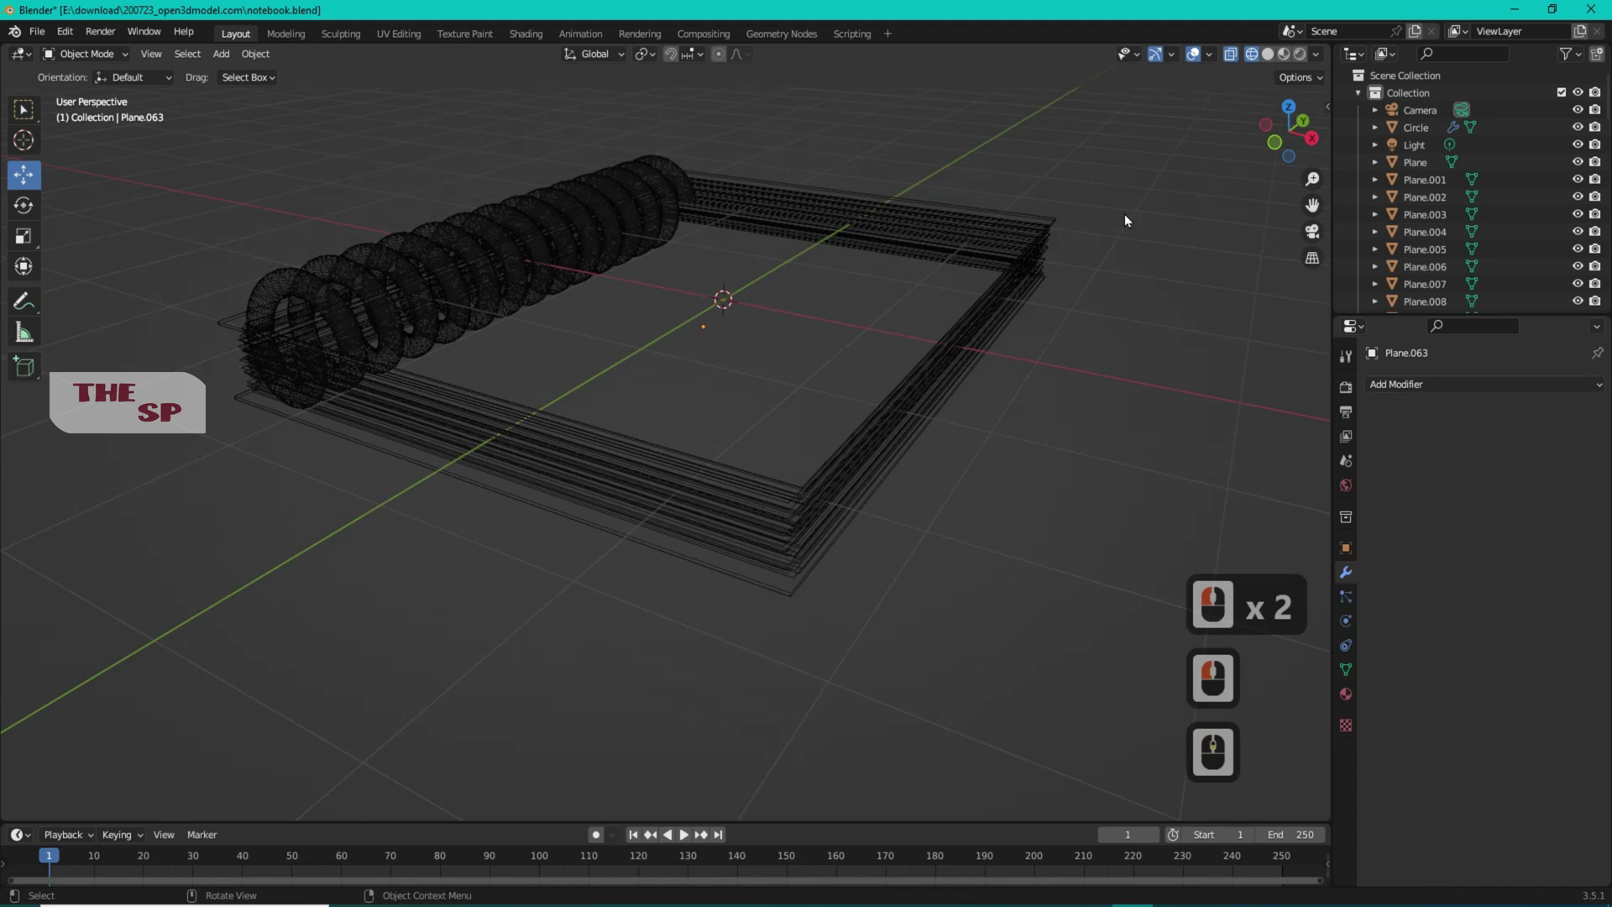
{"action": "left_click", "coordinate": [1283, 55]}
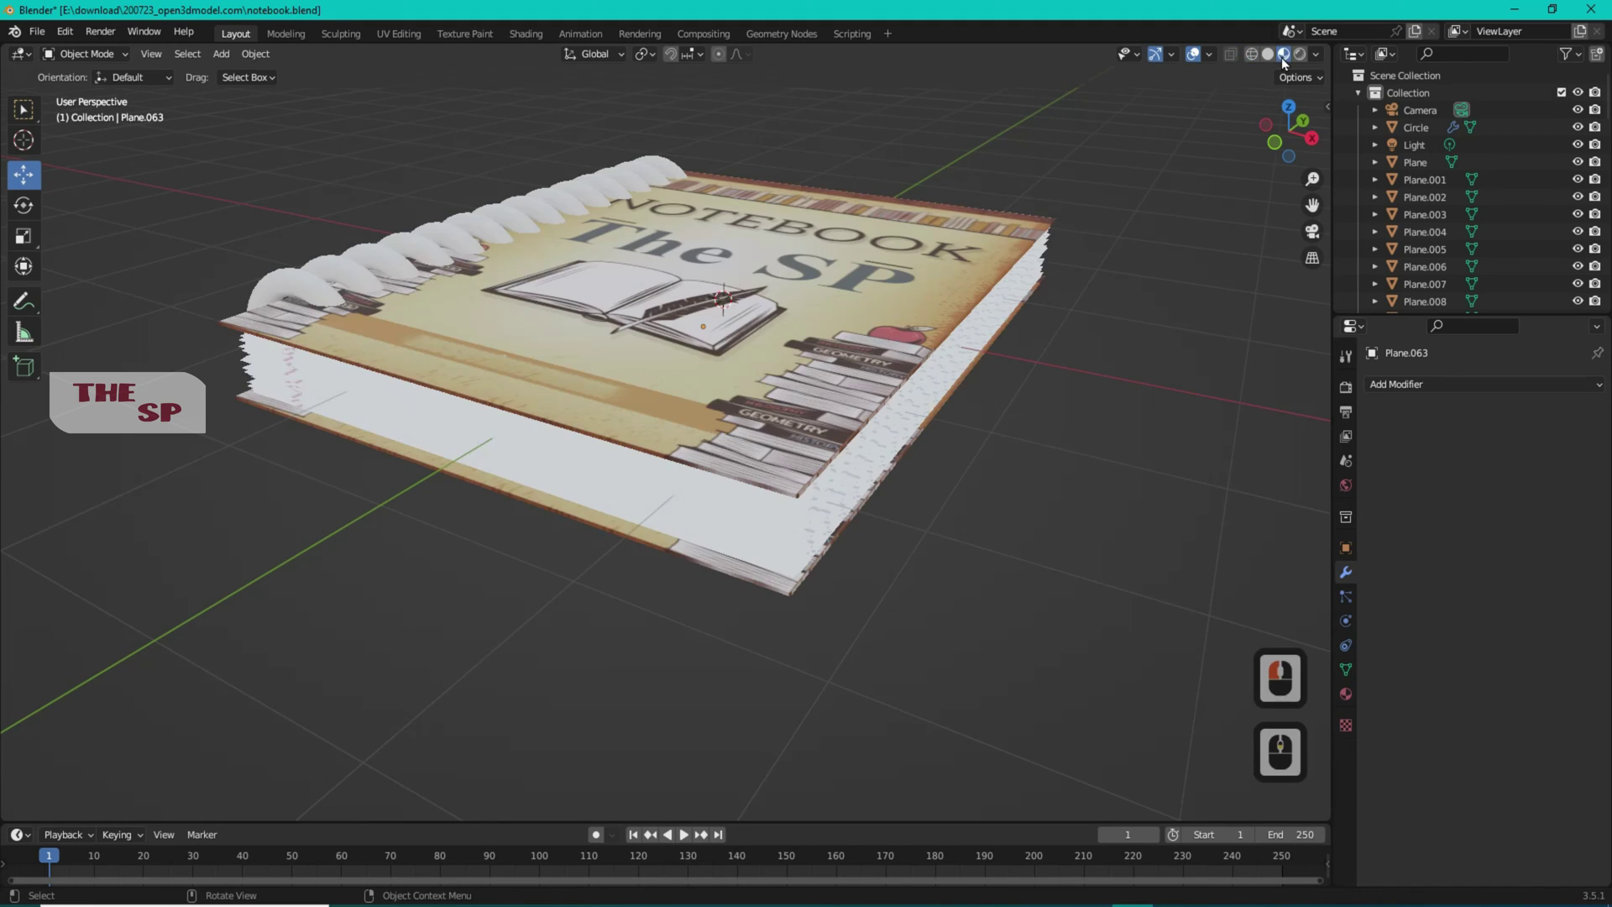
{"action": "mouse_move", "coordinate": [1291, 126]}
{"action": "left_mouse_down"}
{"action": "mouse_move", "coordinate": [1287, 82]}
{"action": "mouse_move", "coordinate": [1288, 159]}
{"action": "left_mouse_up"}
{"action": "left_click", "coordinate": [1267, 54]}
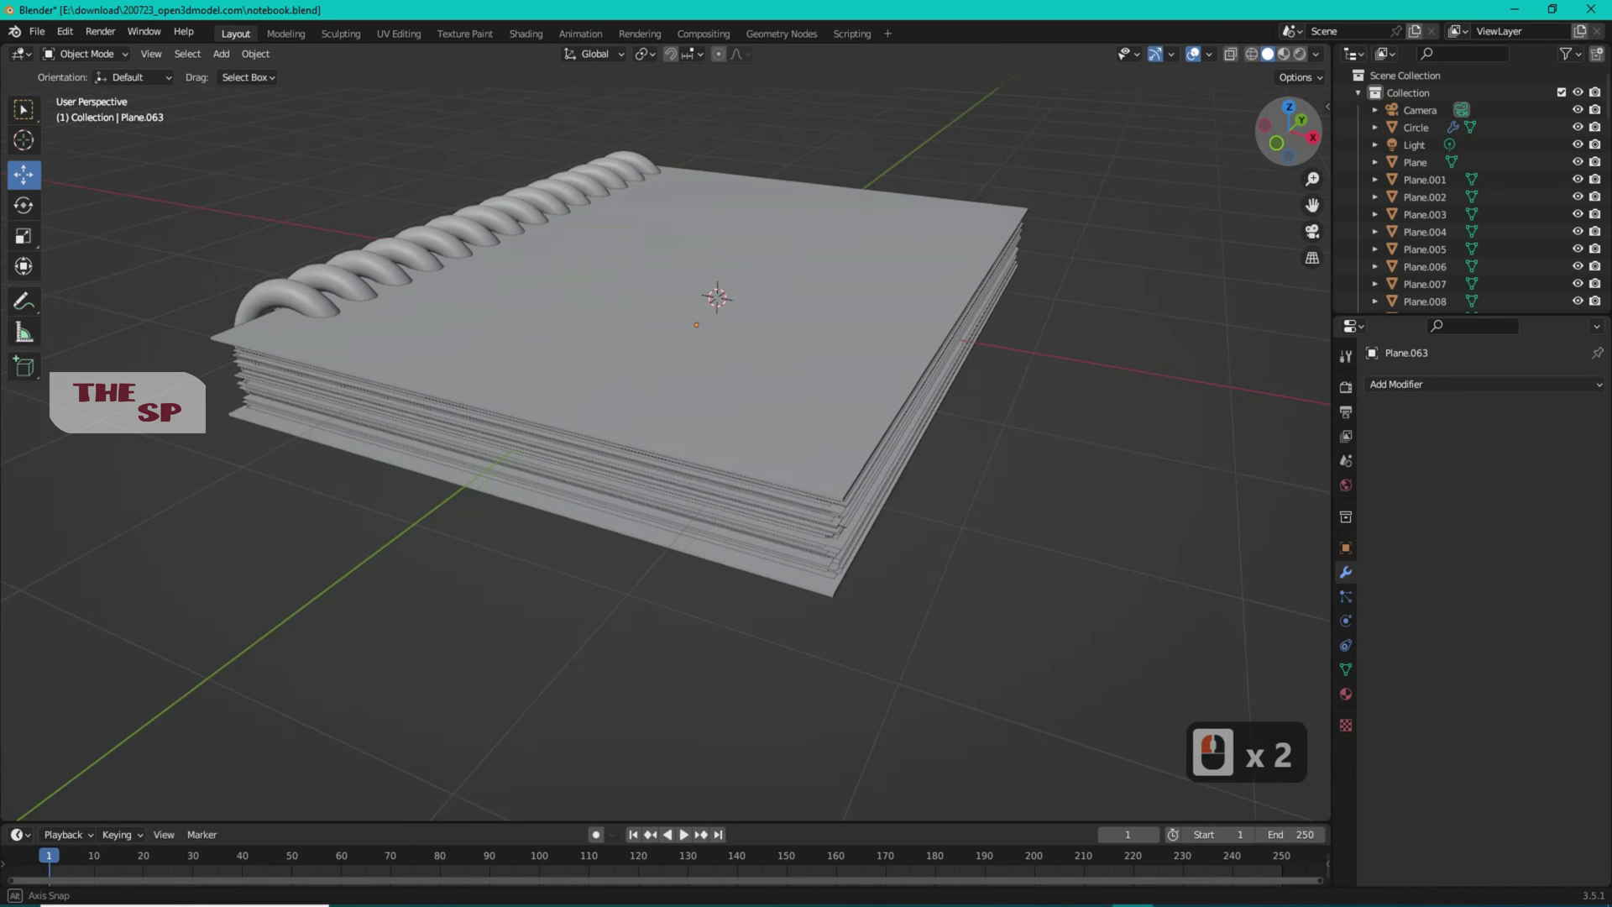
{"action": "left_click", "coordinate": [1036, 240]}
{"action": "left_click", "coordinate": [849, 258]}
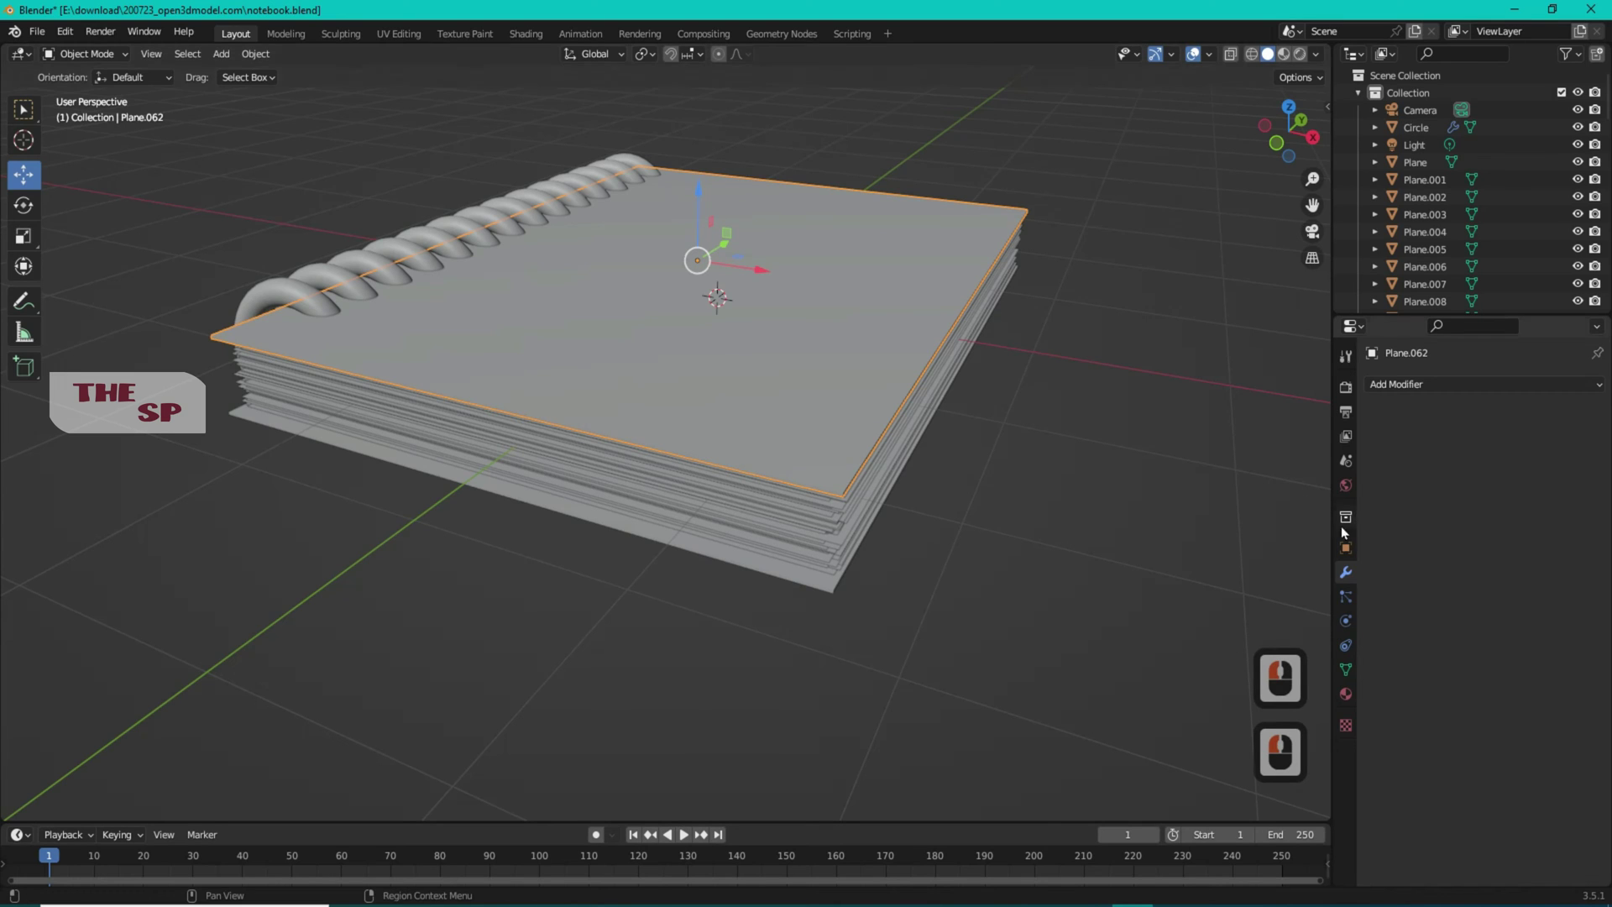
{"action": "left_click", "coordinate": [1449, 388]}
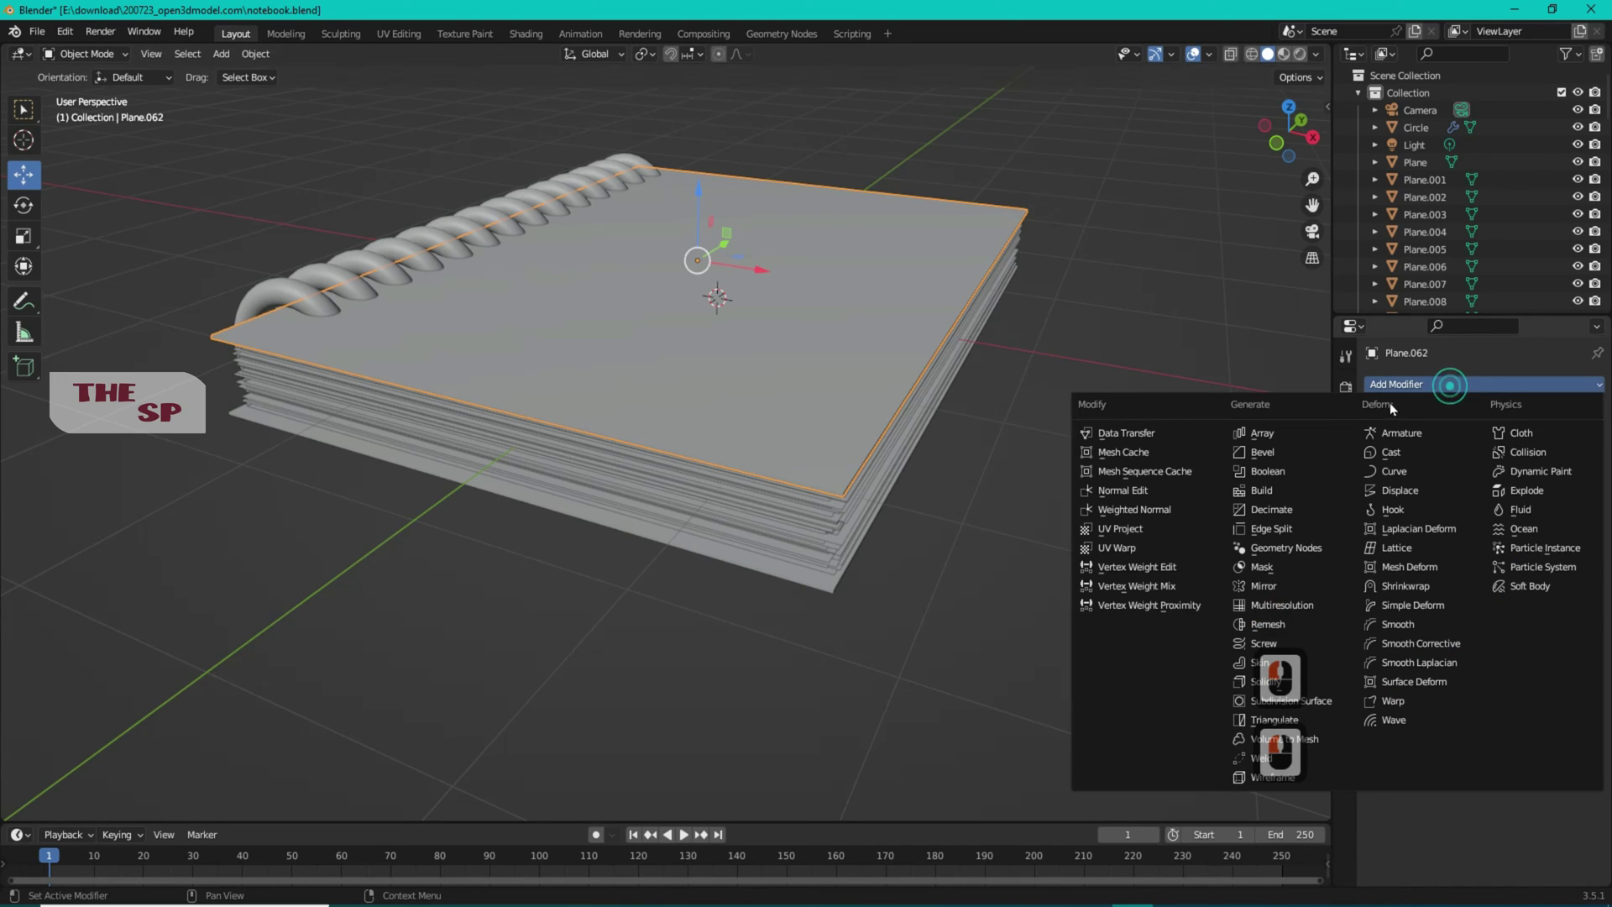
{"action": "left_click", "coordinate": [1262, 475]}
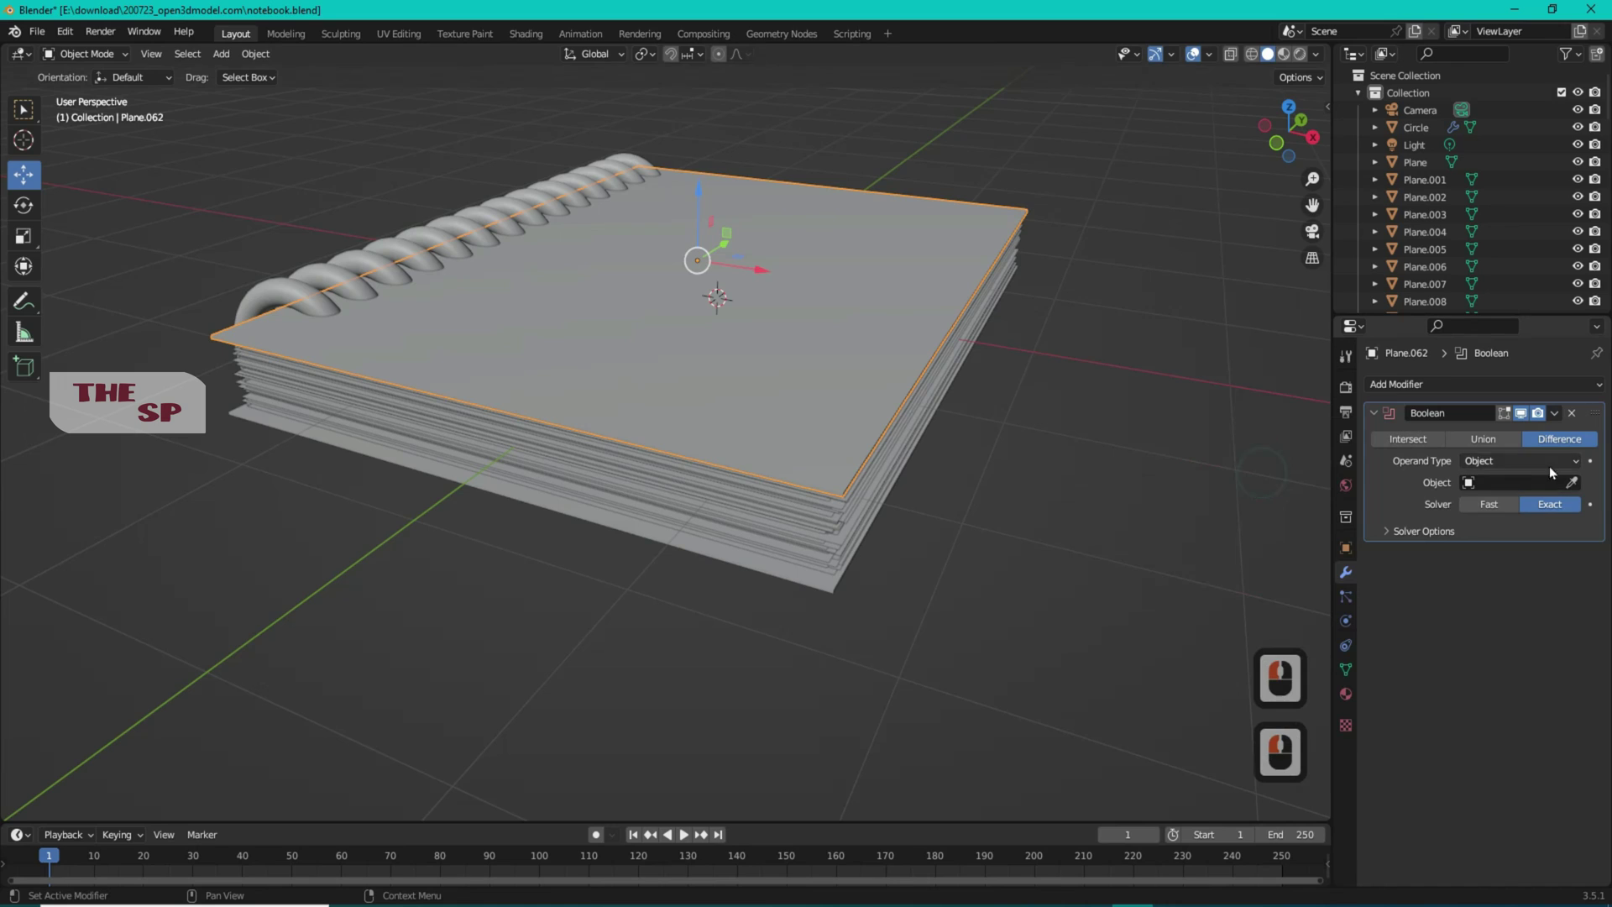
{"action": "left_click", "coordinate": [1570, 483]}
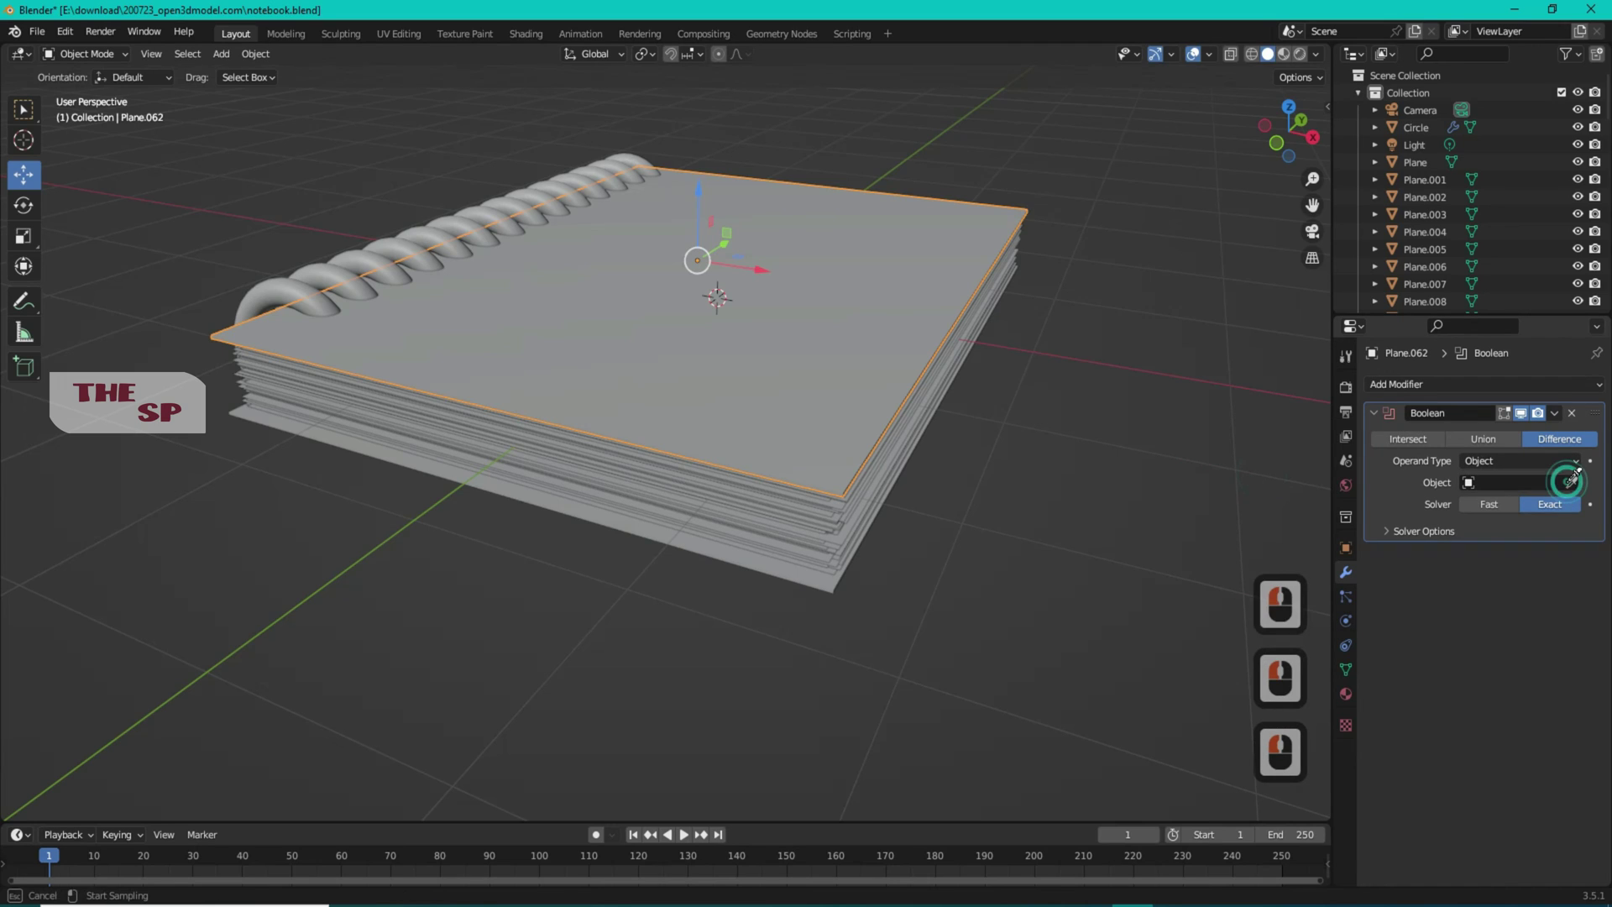
{"action": "left_click", "coordinate": [1419, 125]}
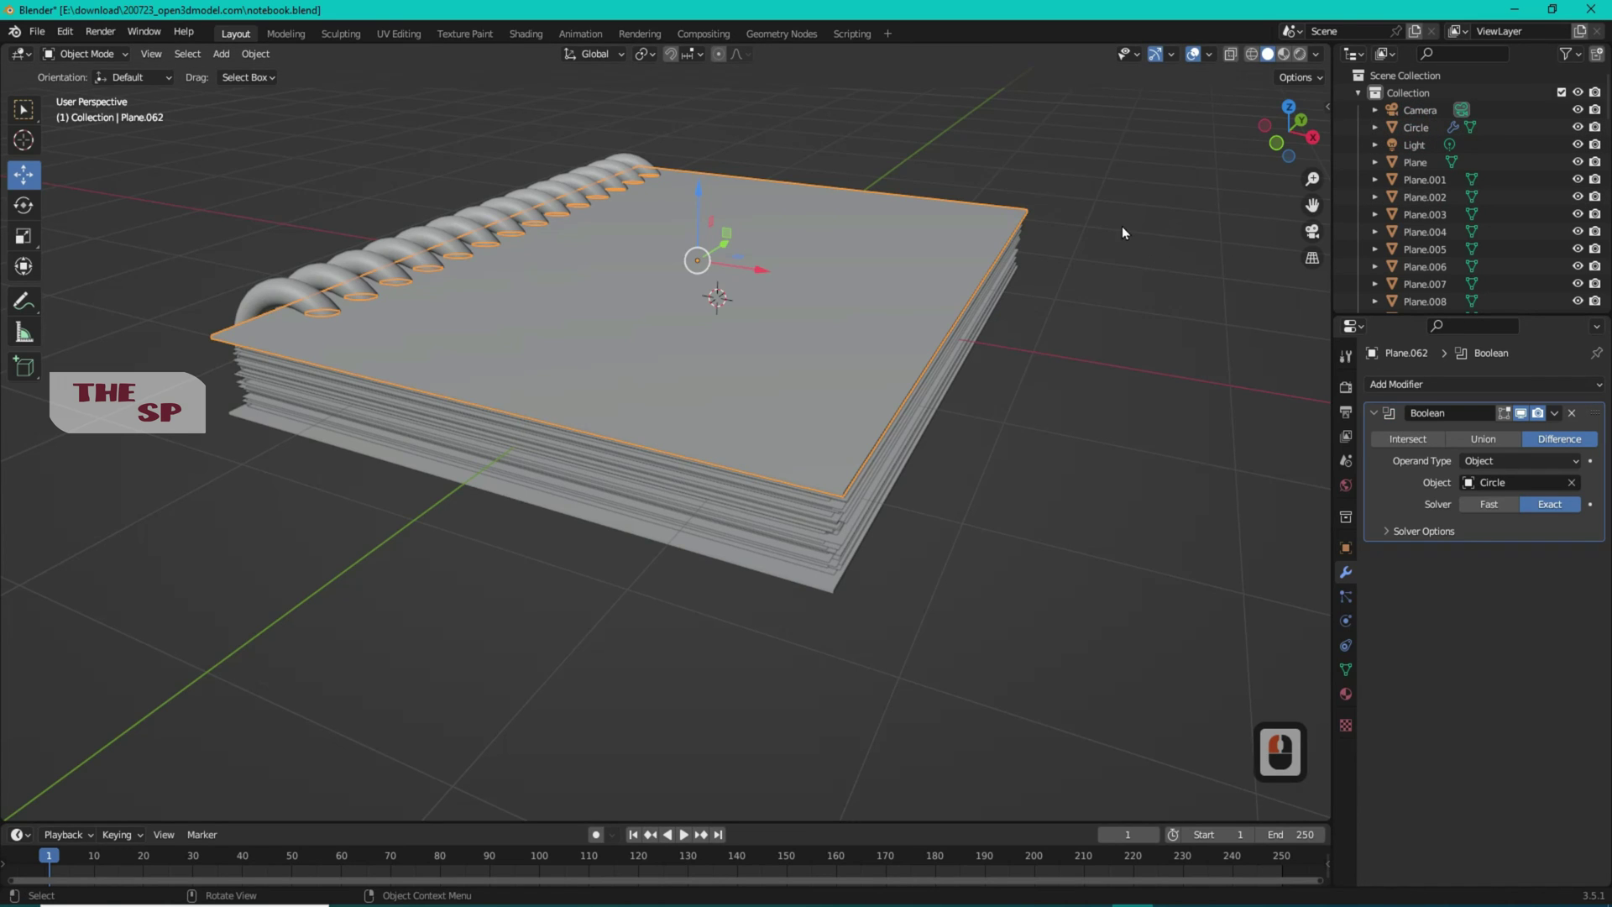
Select all pages and both covers with the top cover active, and copy its Boolean modifier to the others
{"action": "left_click_drag", "start_coordinate": [1056, 144], "coordinate": [753, 598]}
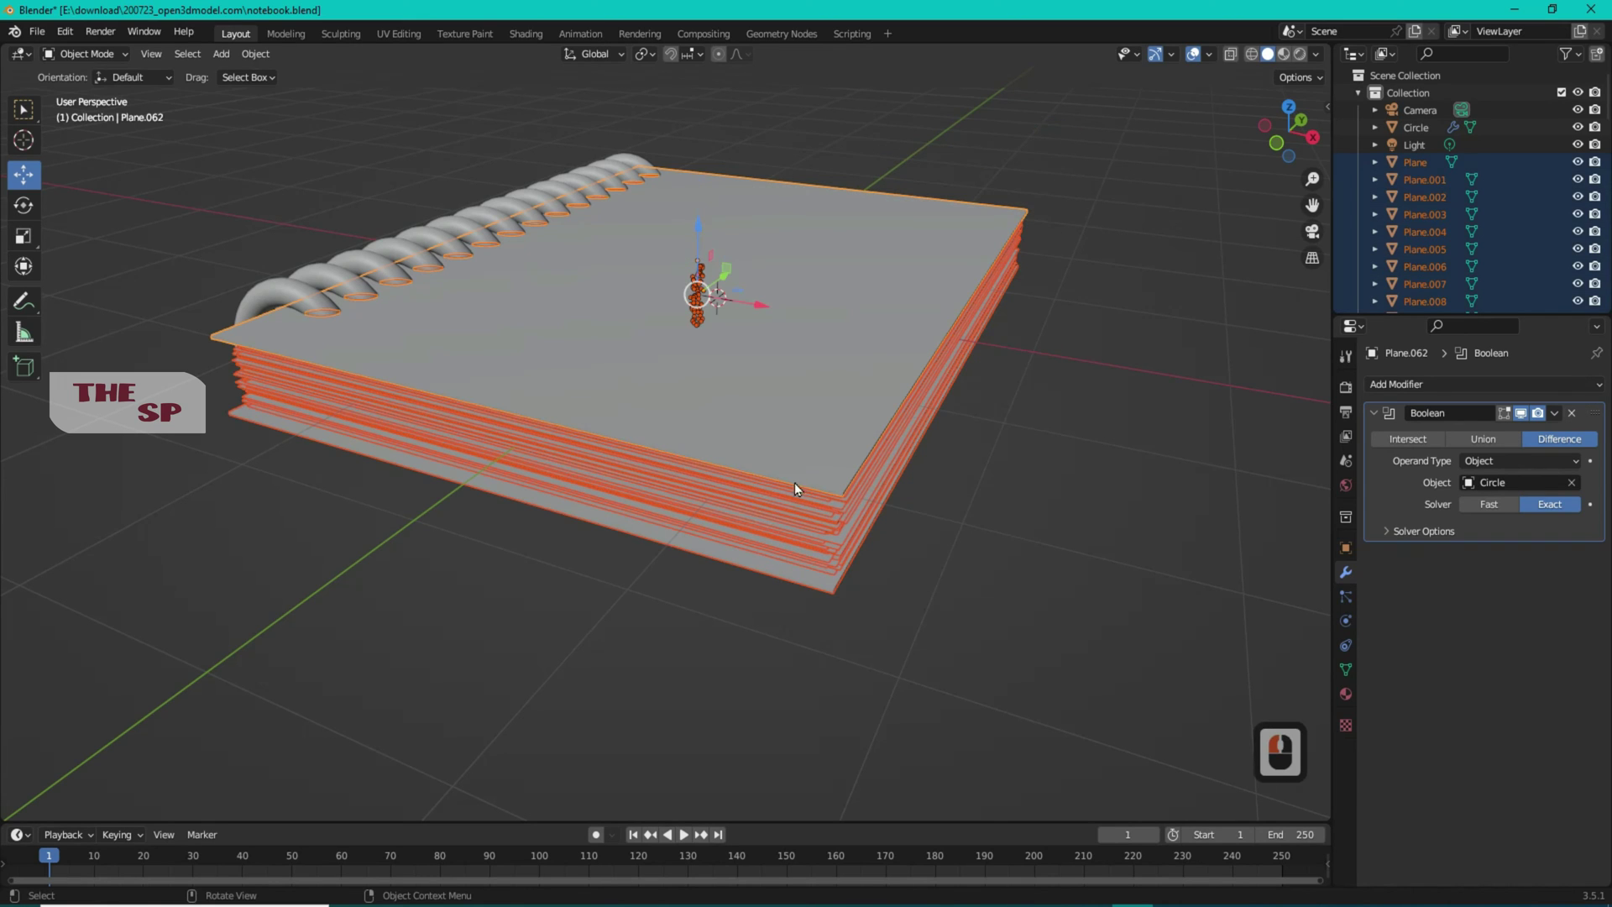
{"action": "left_click", "coordinate": [1086, 257]}
{"action": "left_click_drag", "start_coordinate": [1081, 174], "coordinate": [843, 429]}
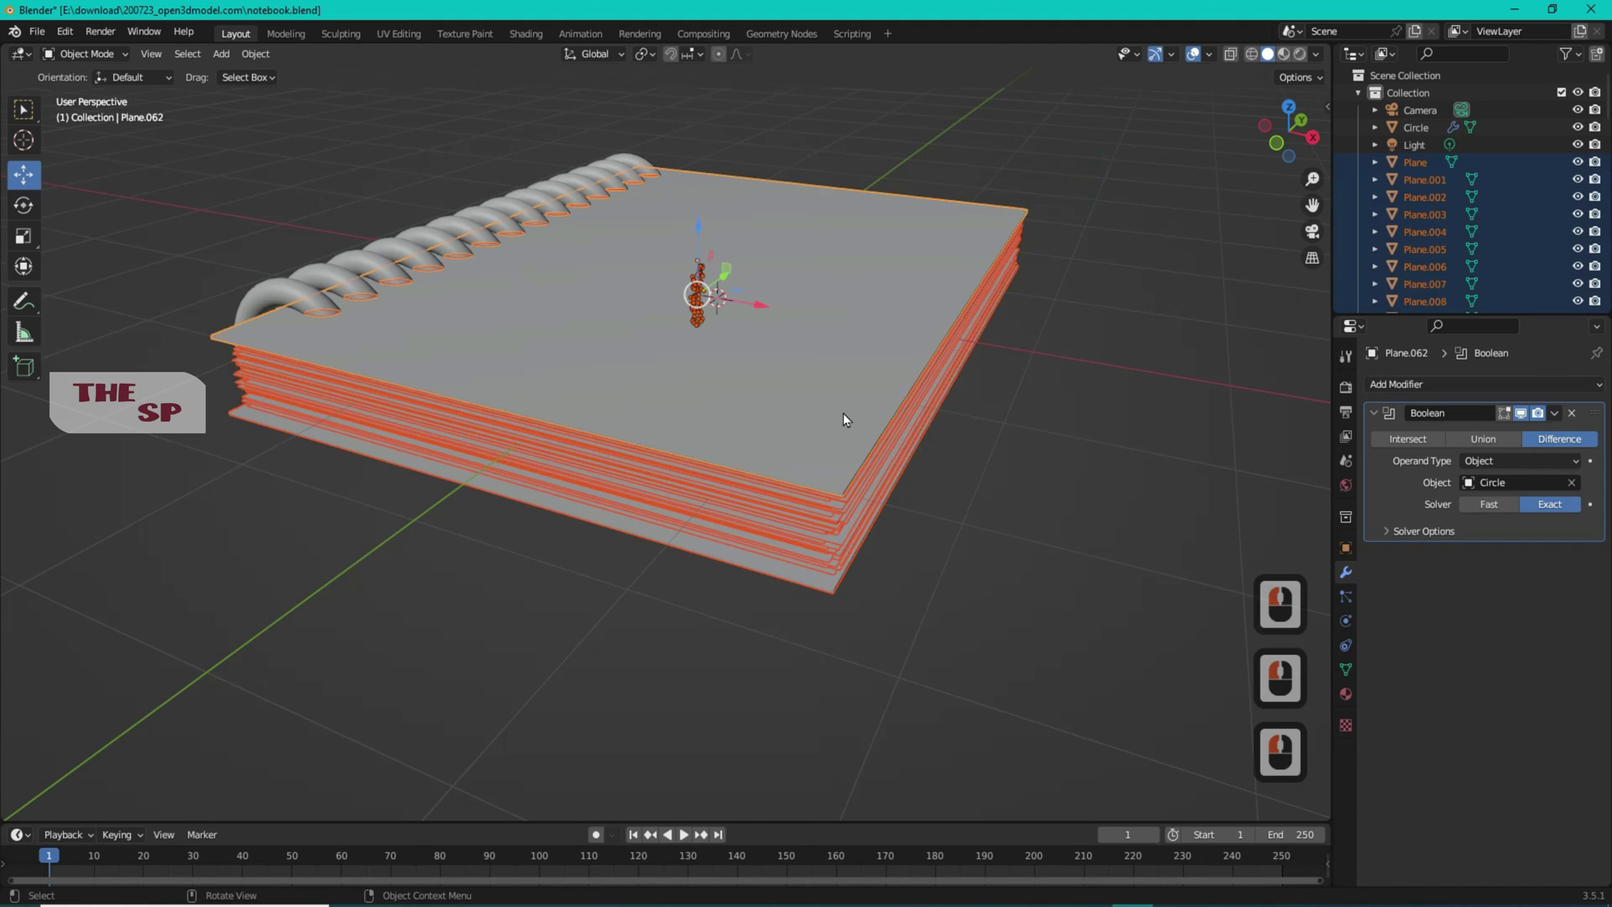
{"action": "left_click", "coordinate": [881, 295], "text": "shift"}
{"action": "left_click", "coordinate": [882, 296], "text": "shift"}
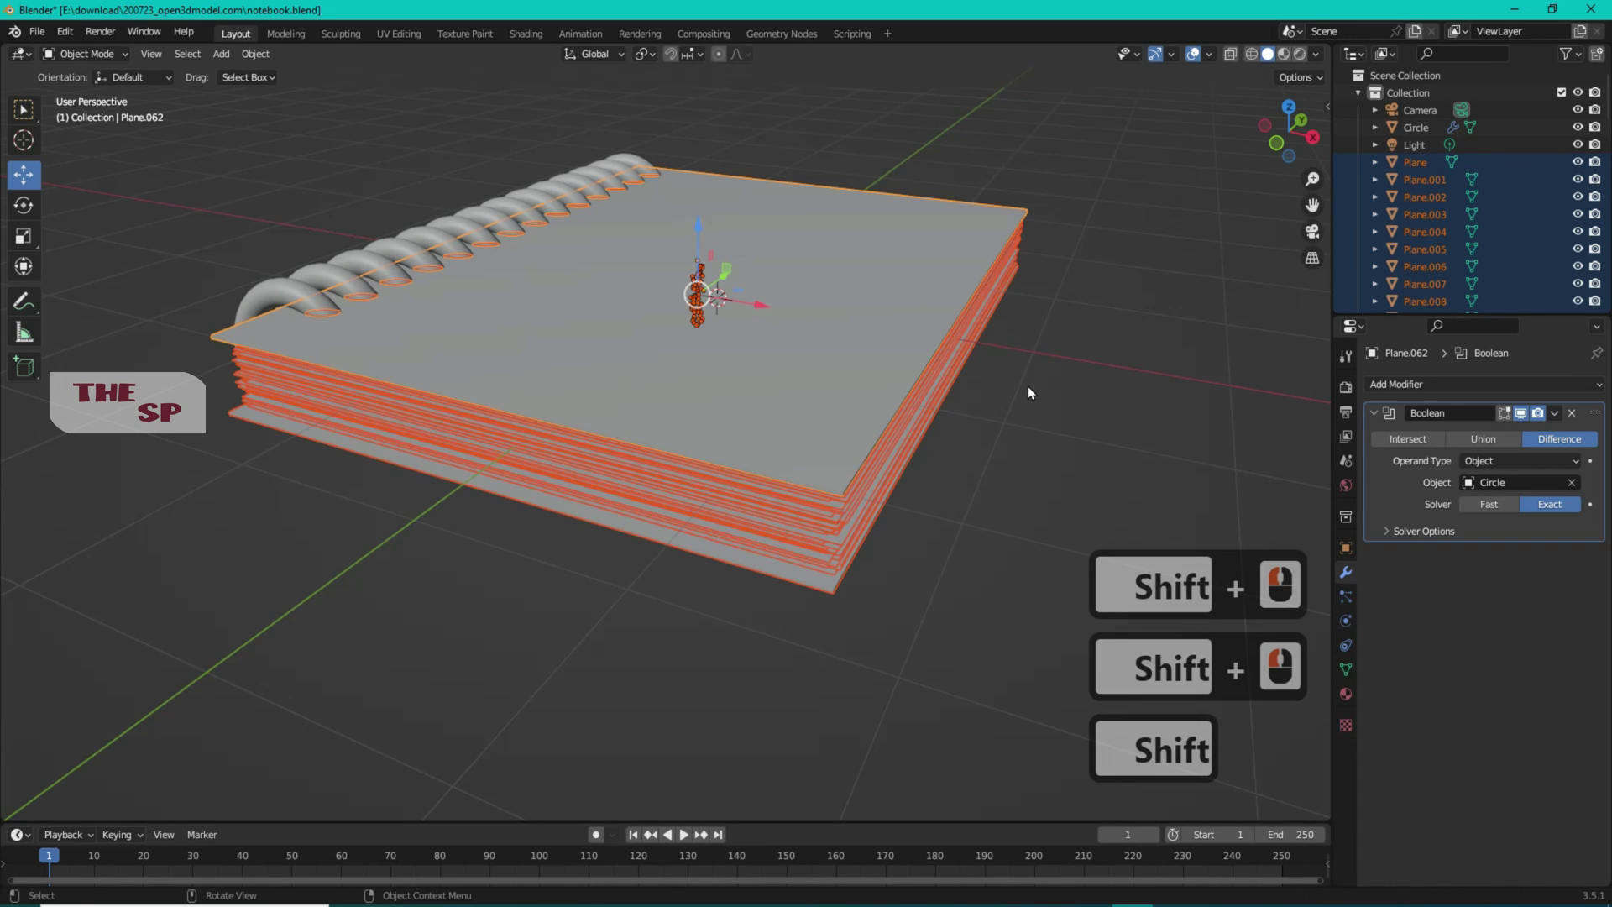
{"action": "key", "text": "ctrl+l"}
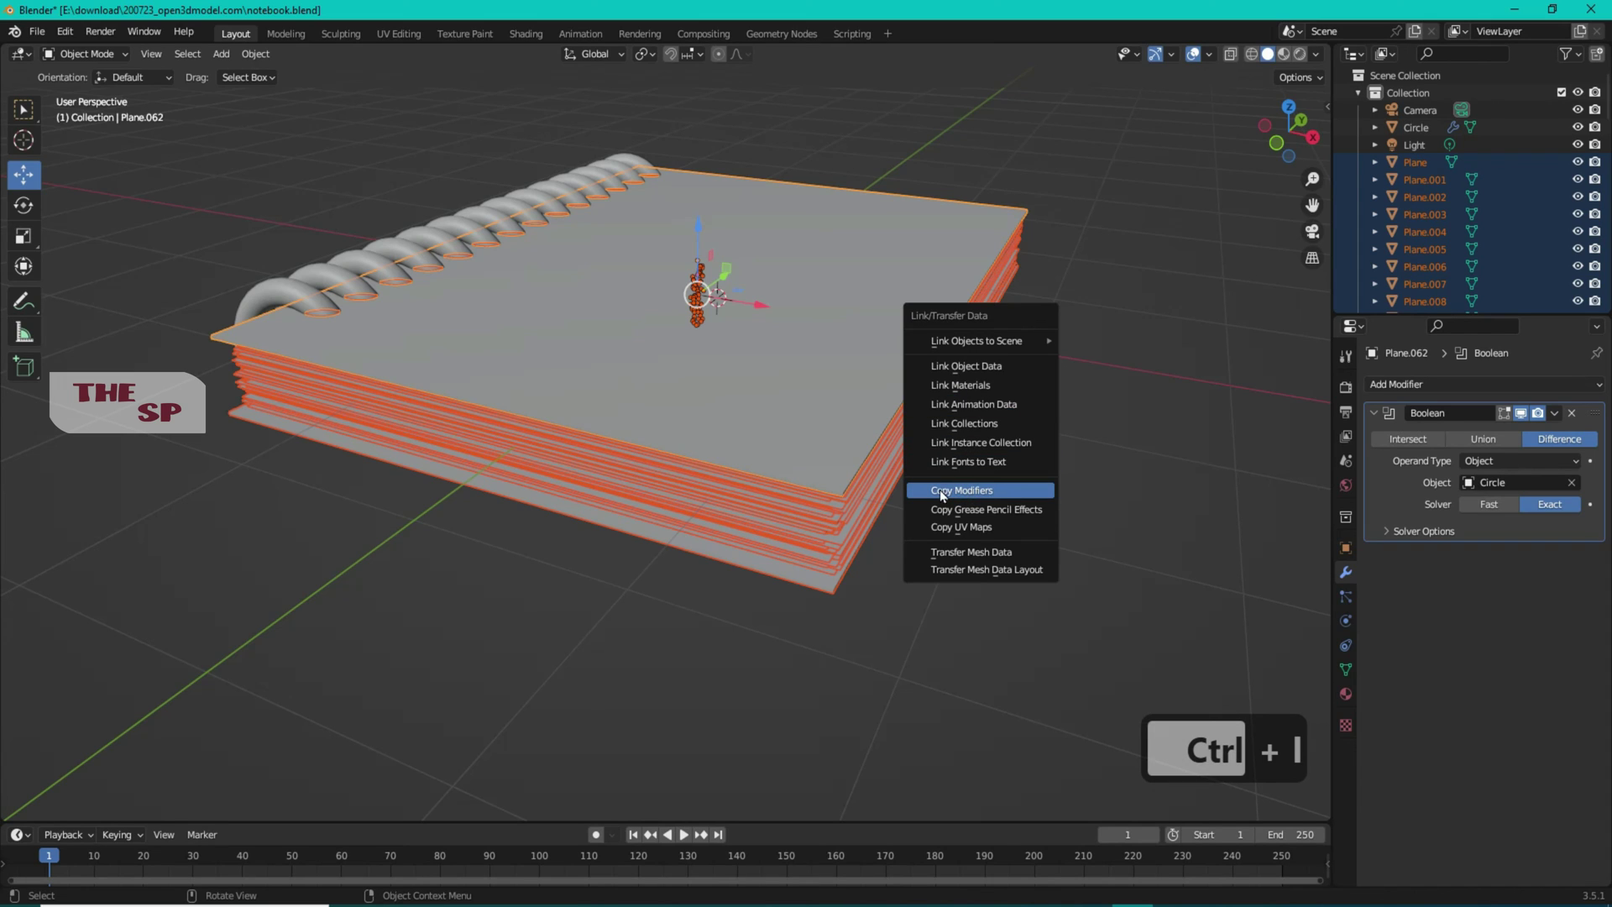
{"action": "left_click", "coordinate": [987, 490]}
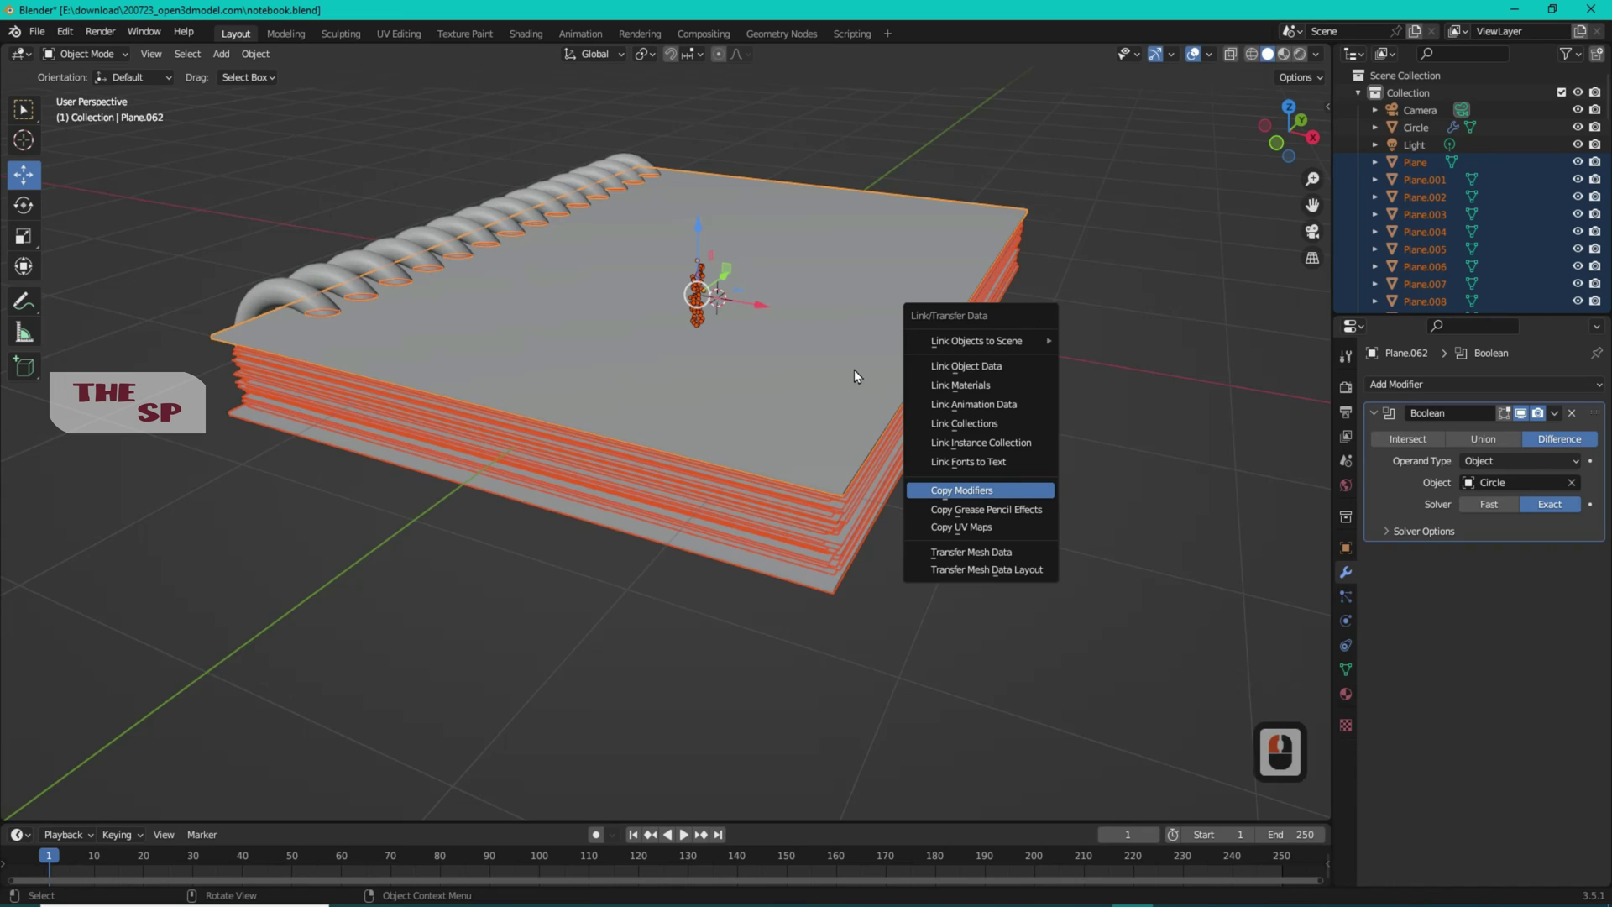
{"action": "key", "text": "Return"}
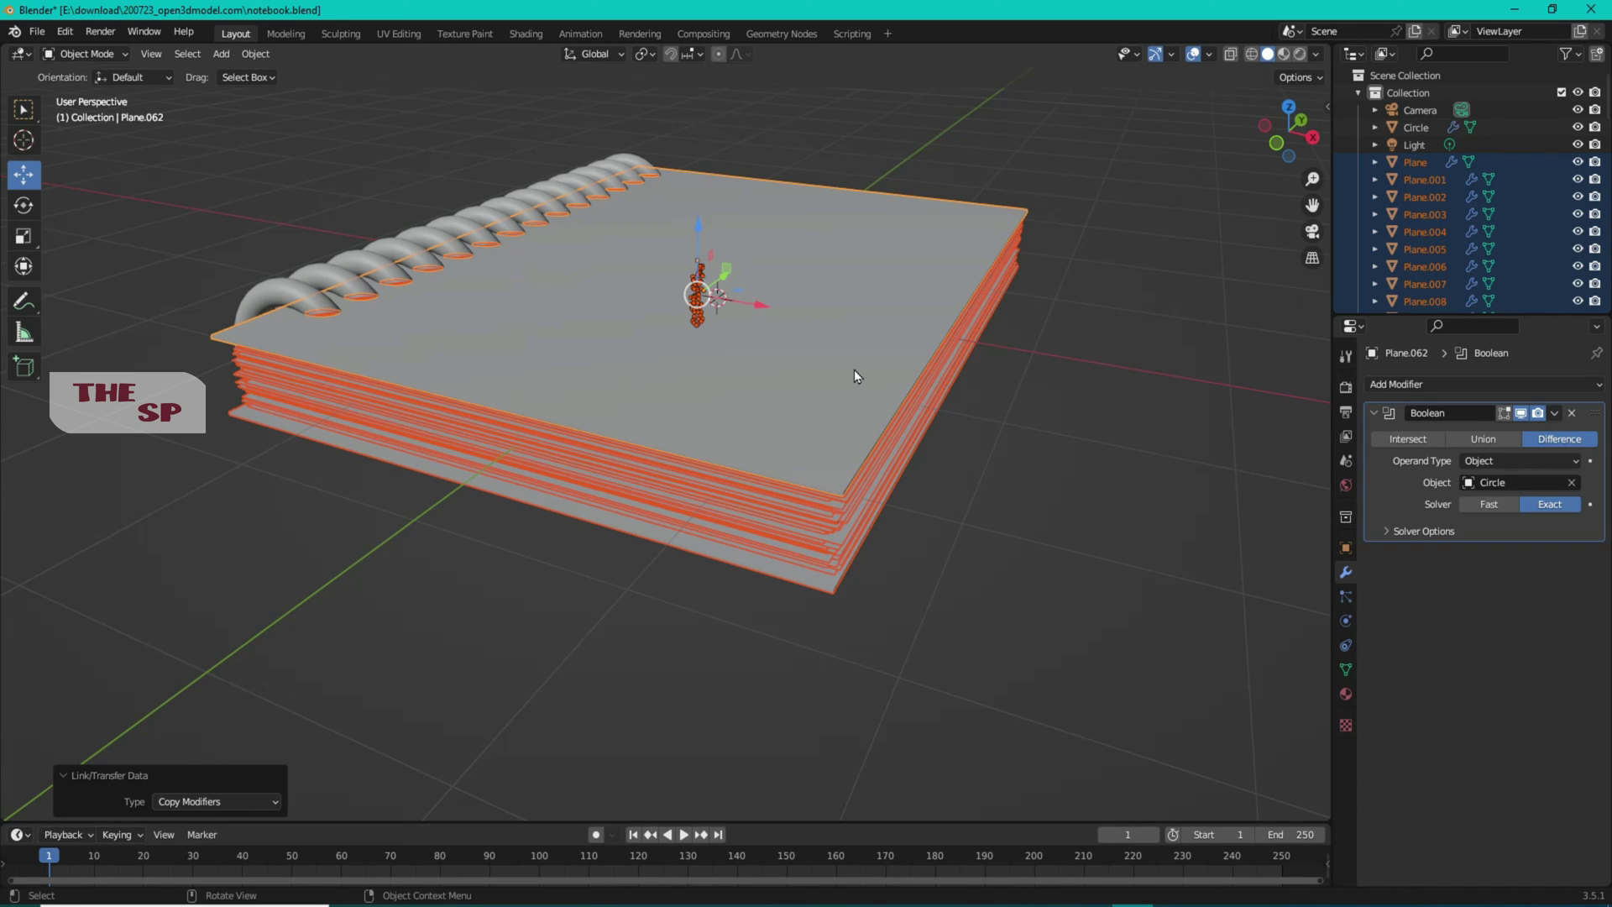
Convert the selected pages and covers to Mesh to apply their Boolean cuts, then deselect them in material preview shading
{"action": "left_click", "coordinate": [255, 55]}
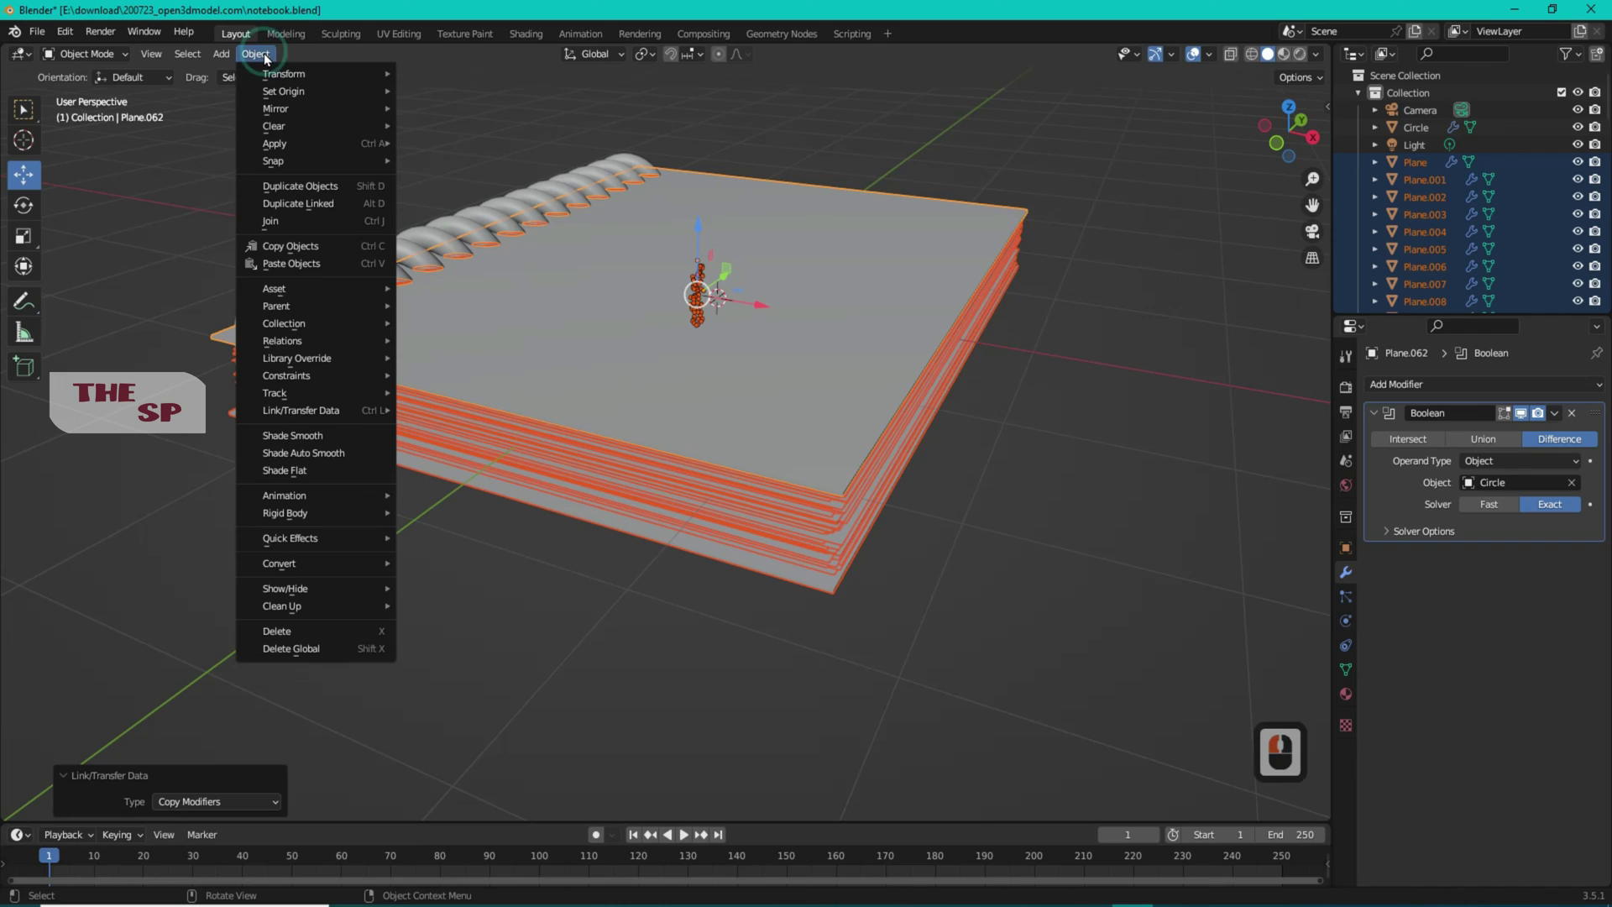
{"action": "mouse_move", "coordinate": [285, 563]}
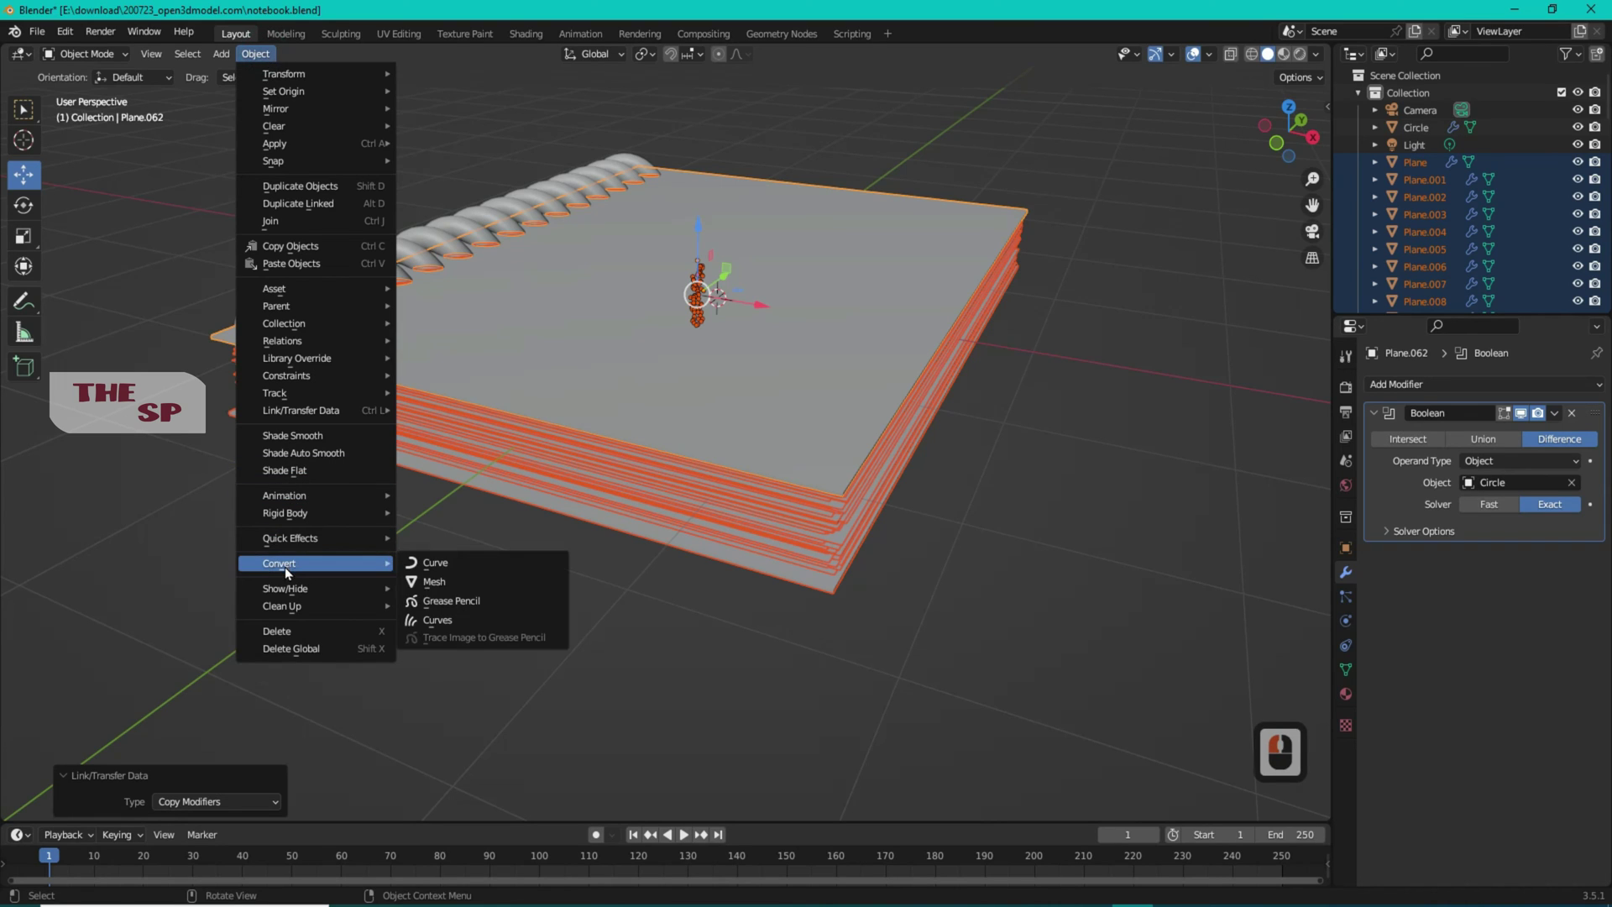
{"action": "left_click", "coordinate": [440, 582]}
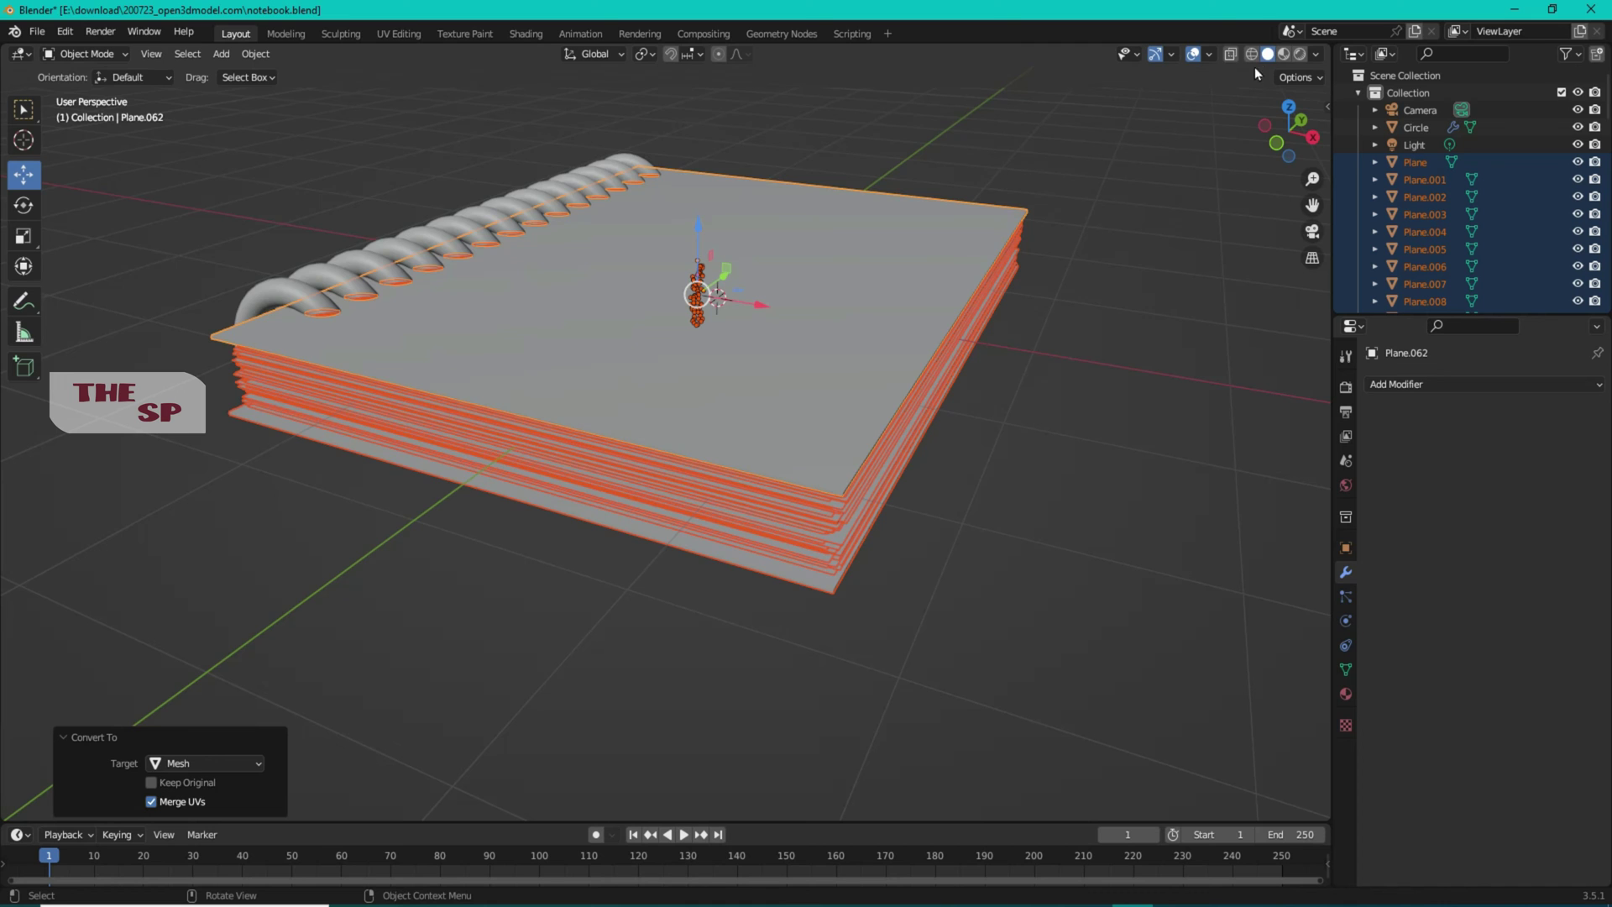
{"action": "left_click", "coordinate": [1284, 54]}
{"action": "left_click", "coordinate": [1090, 278]}
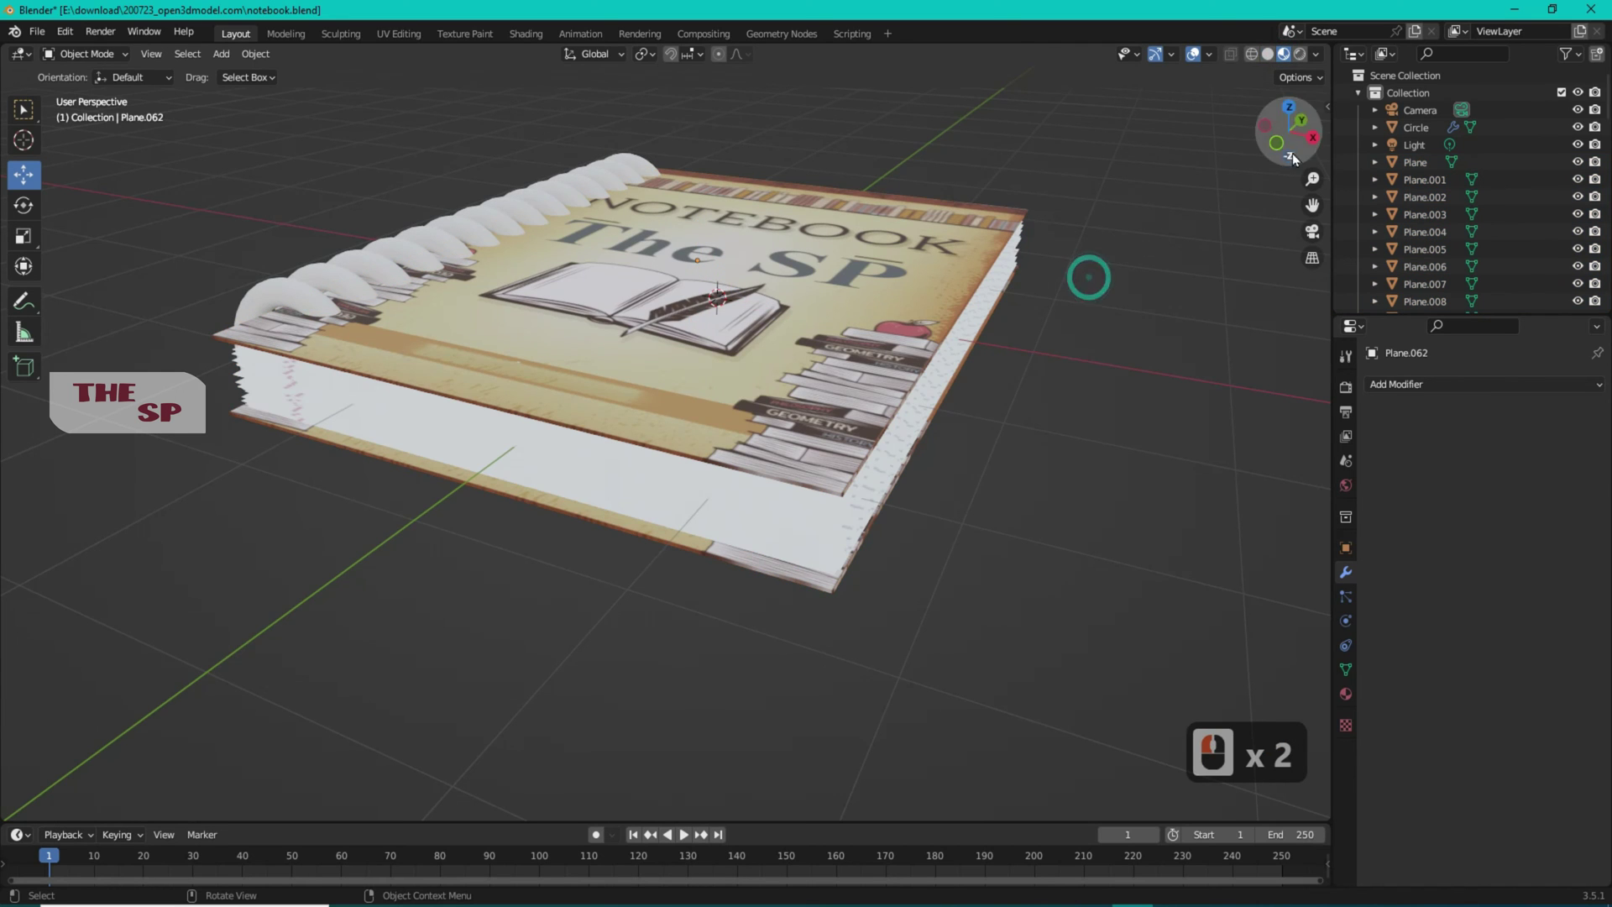
In wireframe shading, thin the spiral coil by scaling its profile circle to about 0.659 in Edit Mode
{"action": "left_click_drag", "start_coordinate": [1292, 153], "coordinate": [1294, 201]}
{"action": "left_click", "coordinate": [353, 577]}
{"action": "left_click", "coordinate": [336, 371]}
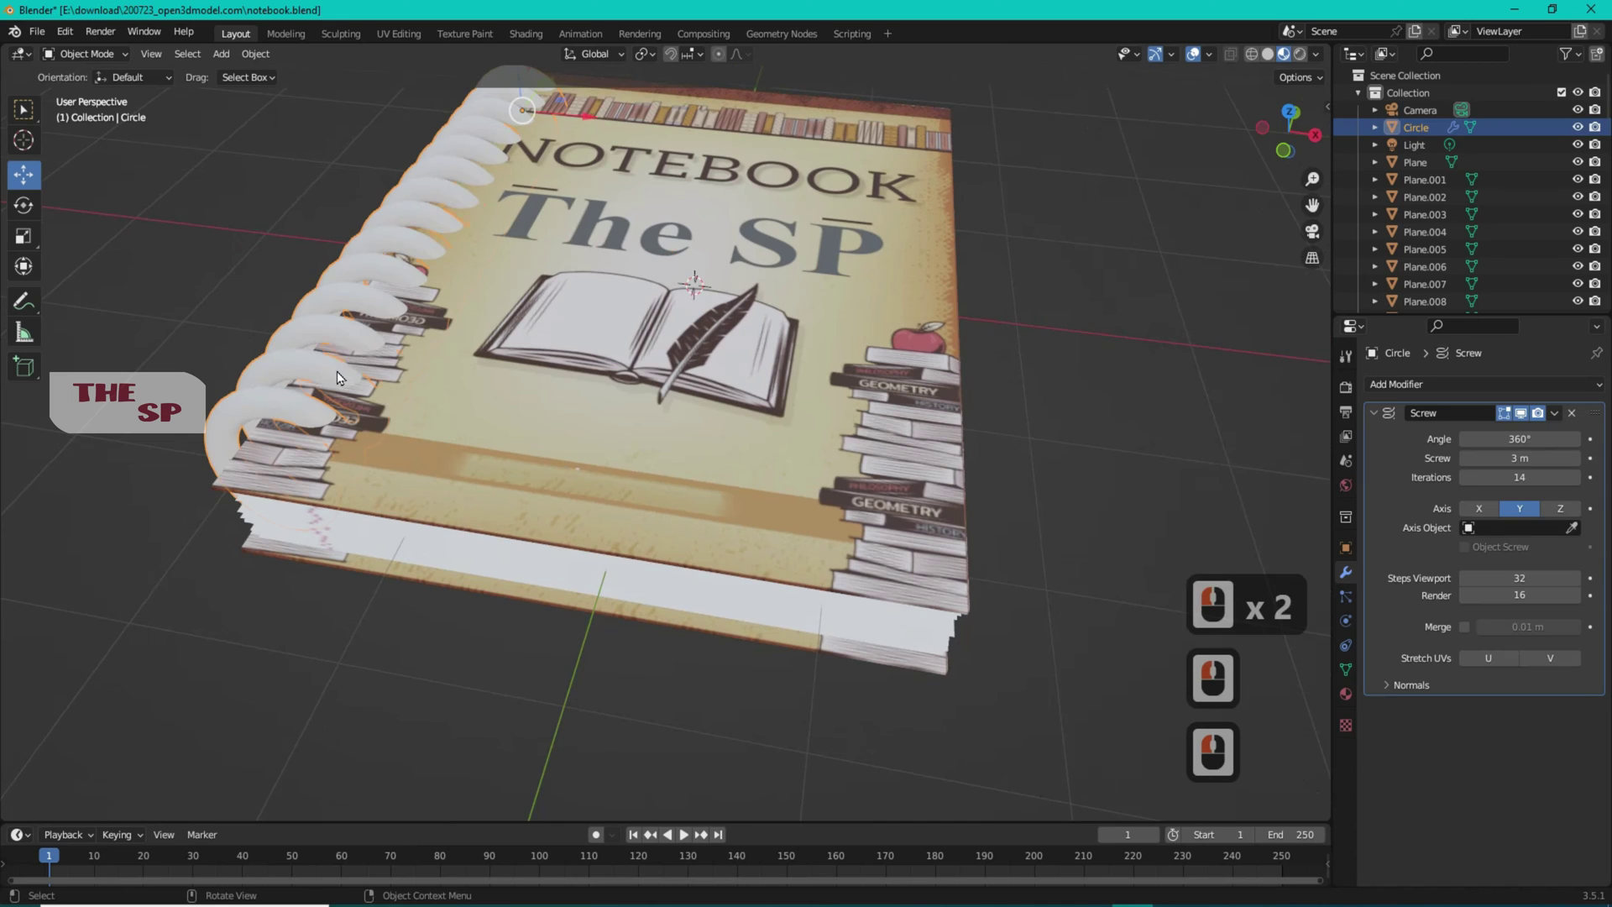
{"action": "left_click", "coordinate": [1251, 53]}
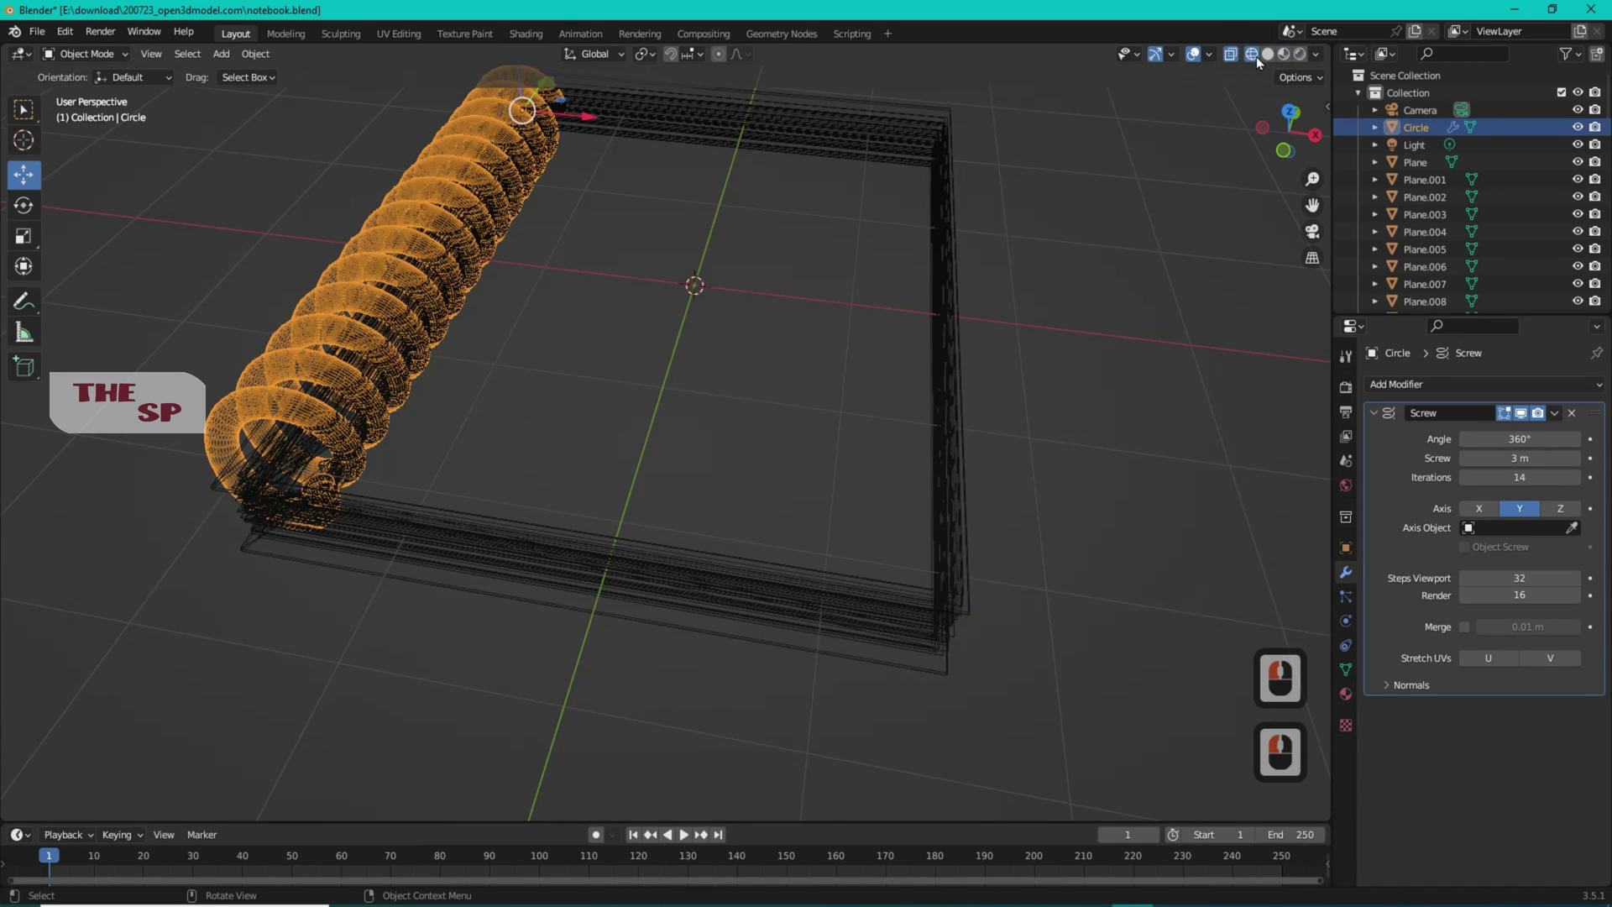
{"action": "left_click_drag", "start_coordinate": [1311, 205], "coordinate": [1273, 457]}
{"action": "scroll", "coordinate": [437, 375], "scroll_direction": "up", "scroll_amount": 2}
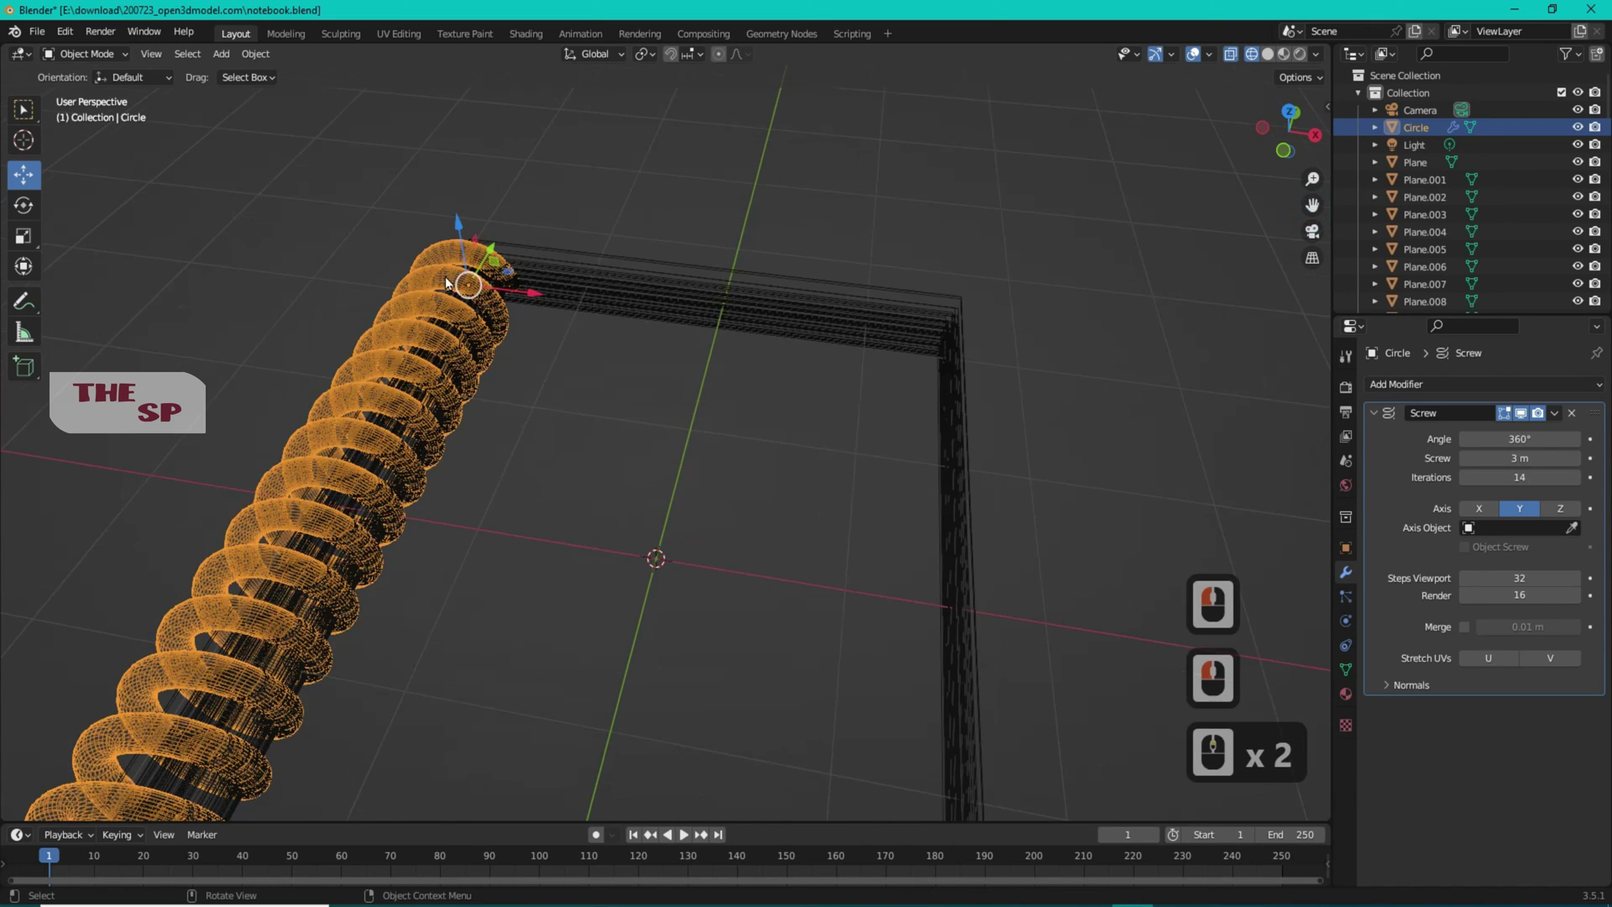
{"action": "left_click", "coordinate": [85, 53]}
{"action": "left_click", "coordinate": [80, 84]}
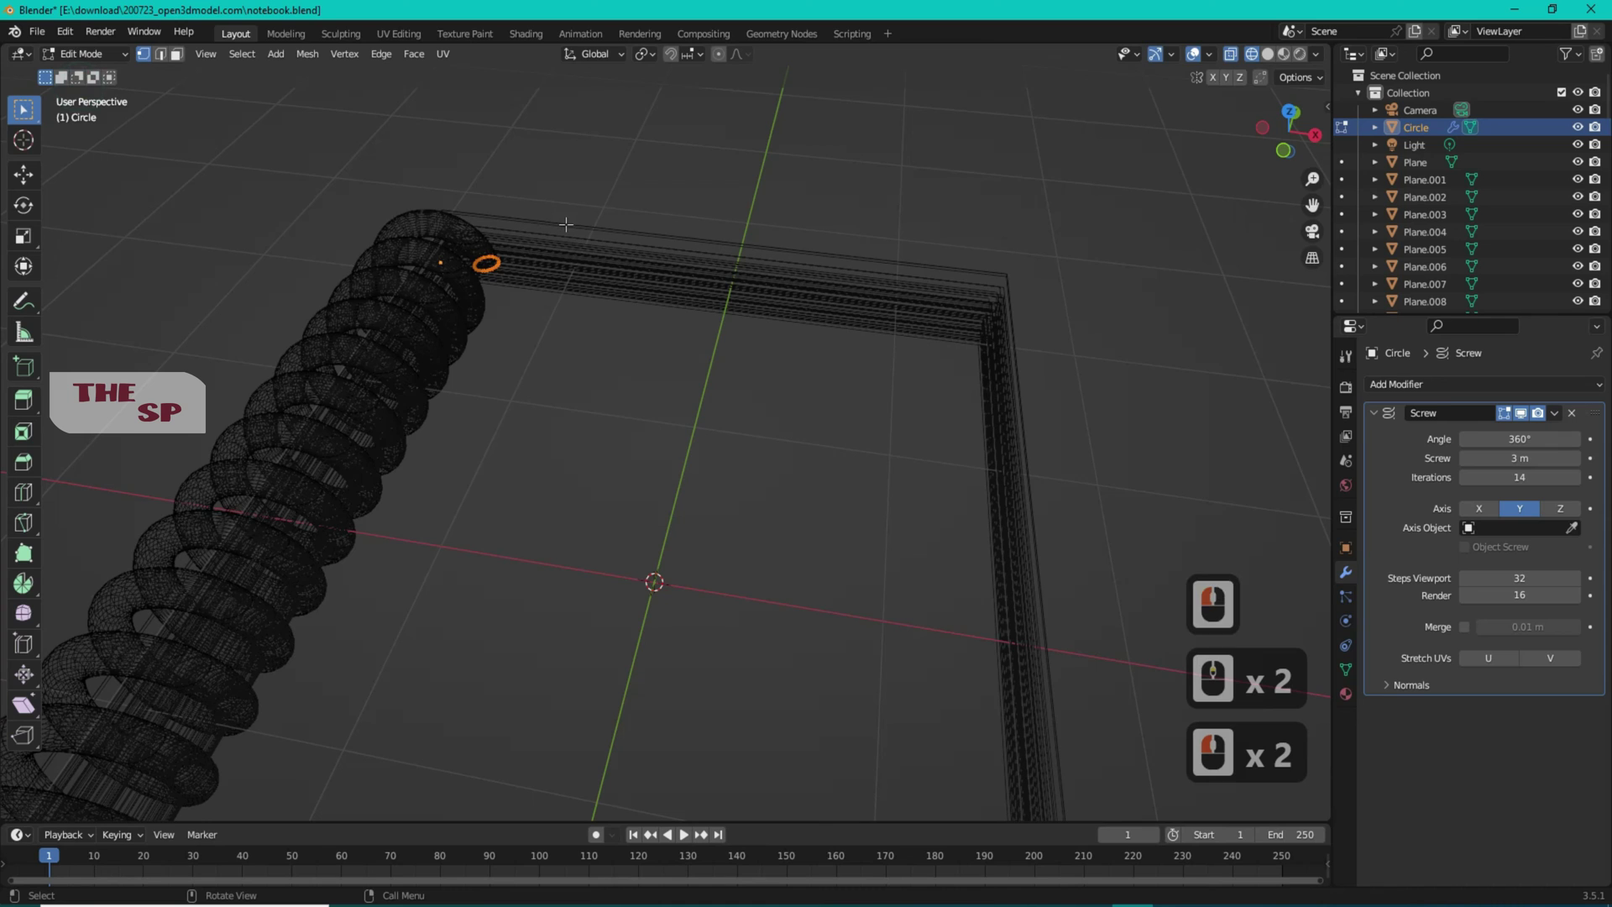
{"action": "key", "text": "s"}
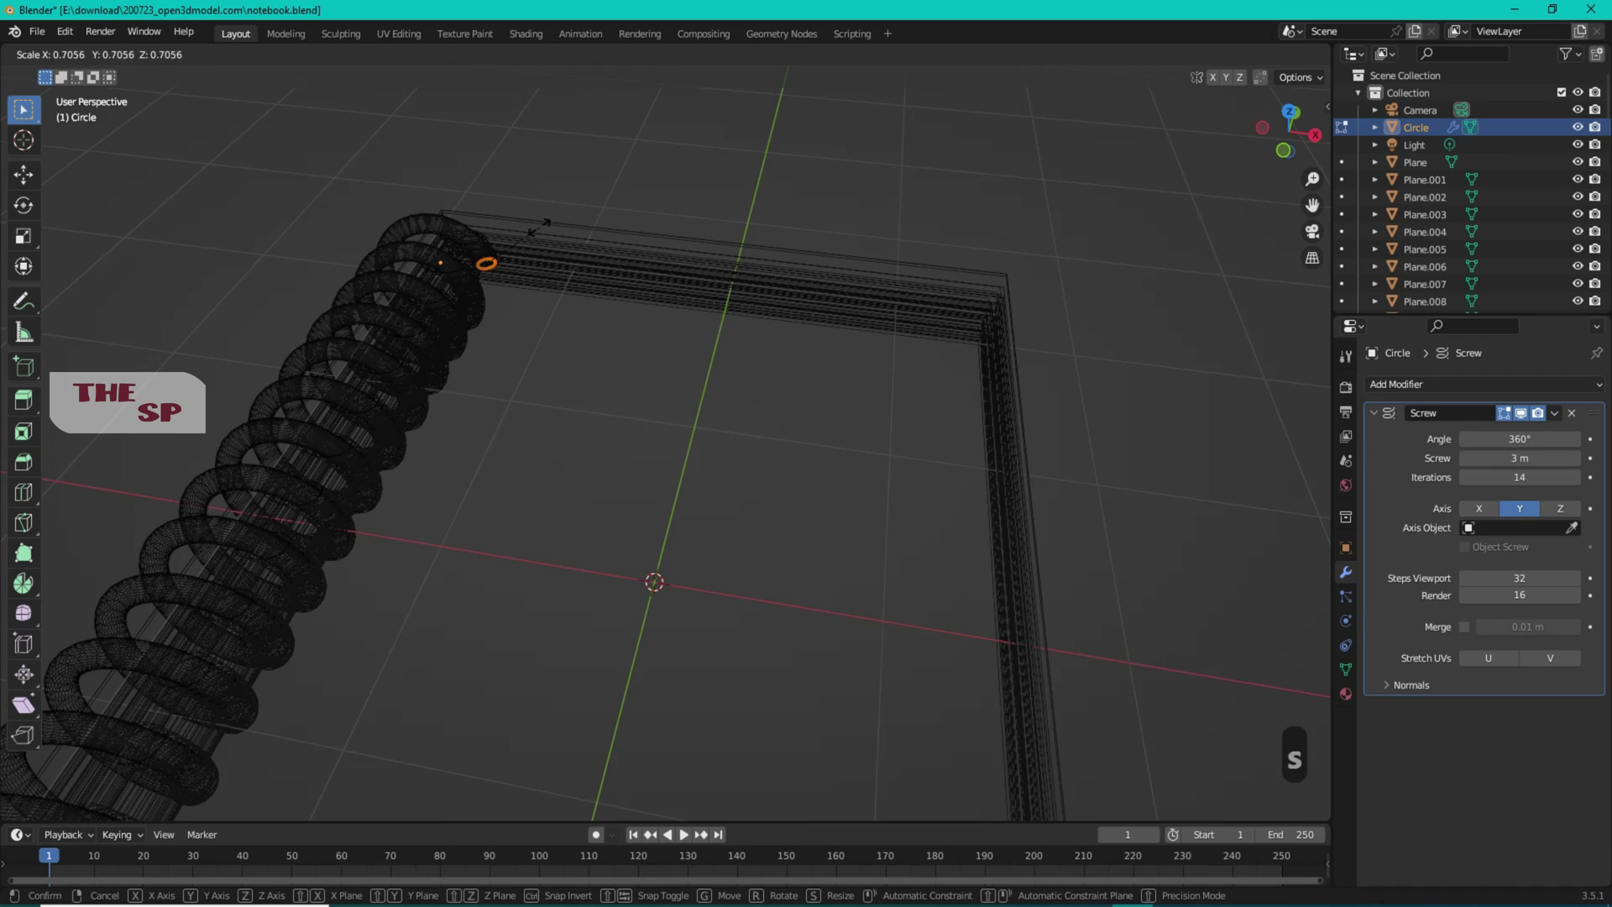
{"action": "left_click", "coordinate": [536, 227]}
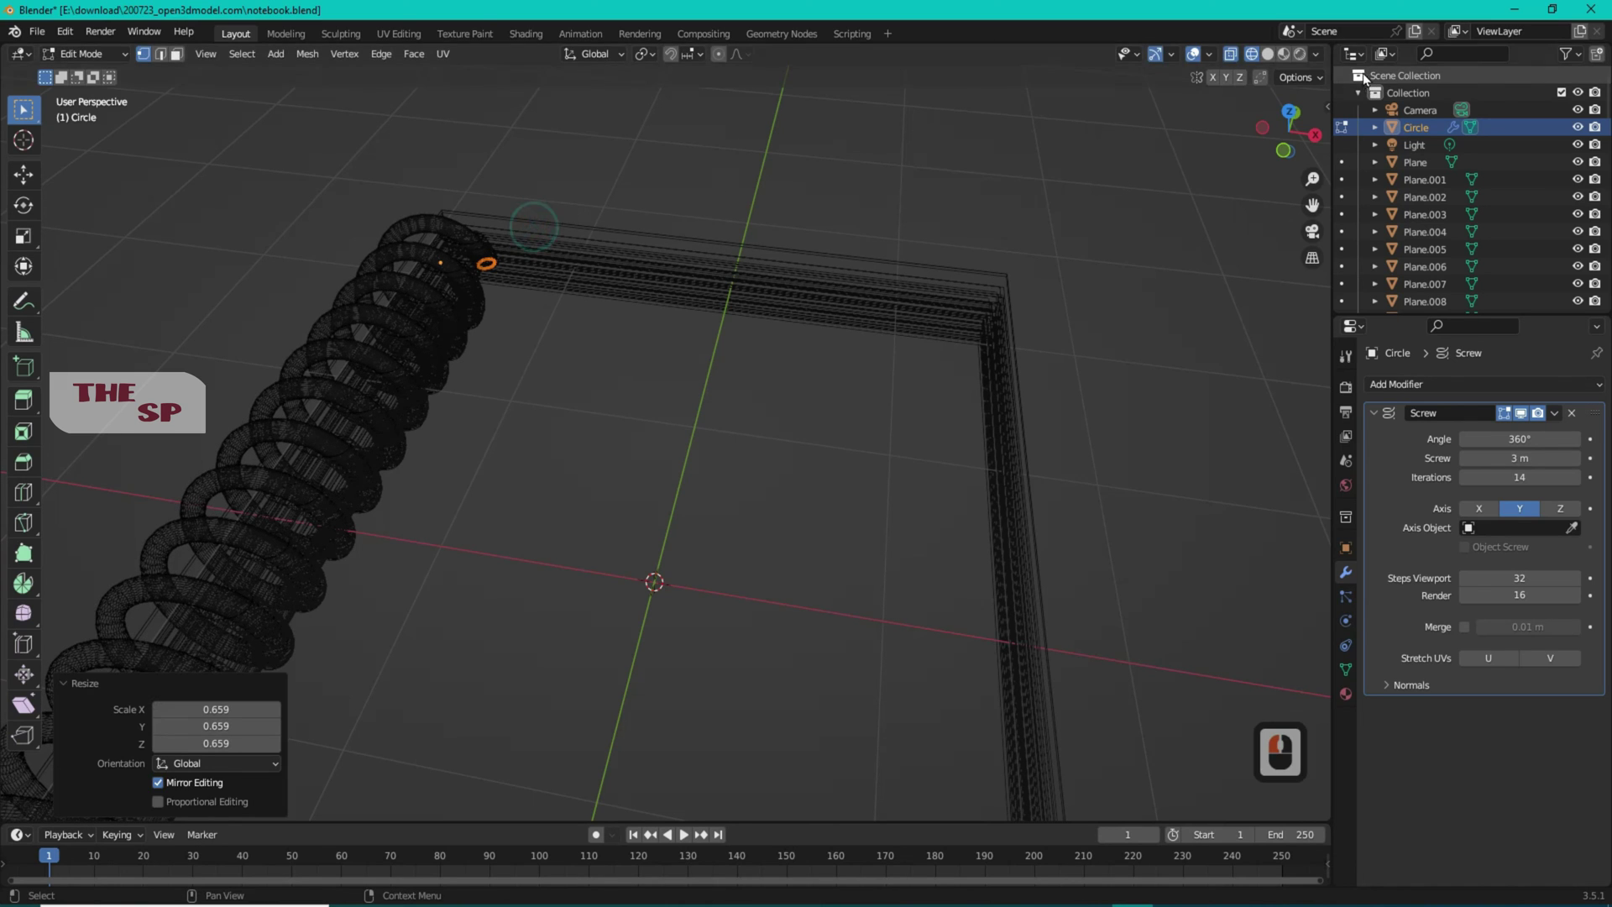
Examine the thinned coil and the holes in the notebook from several angles in material preview shading
{"action": "left_click", "coordinate": [1283, 53]}
{"action": "left_click", "coordinate": [875, 182]}
{"action": "left_click", "coordinate": [827, 182]}
{"action": "middle_click_drag", "start_coordinate": [826, 182], "coordinate": [937, 171]}
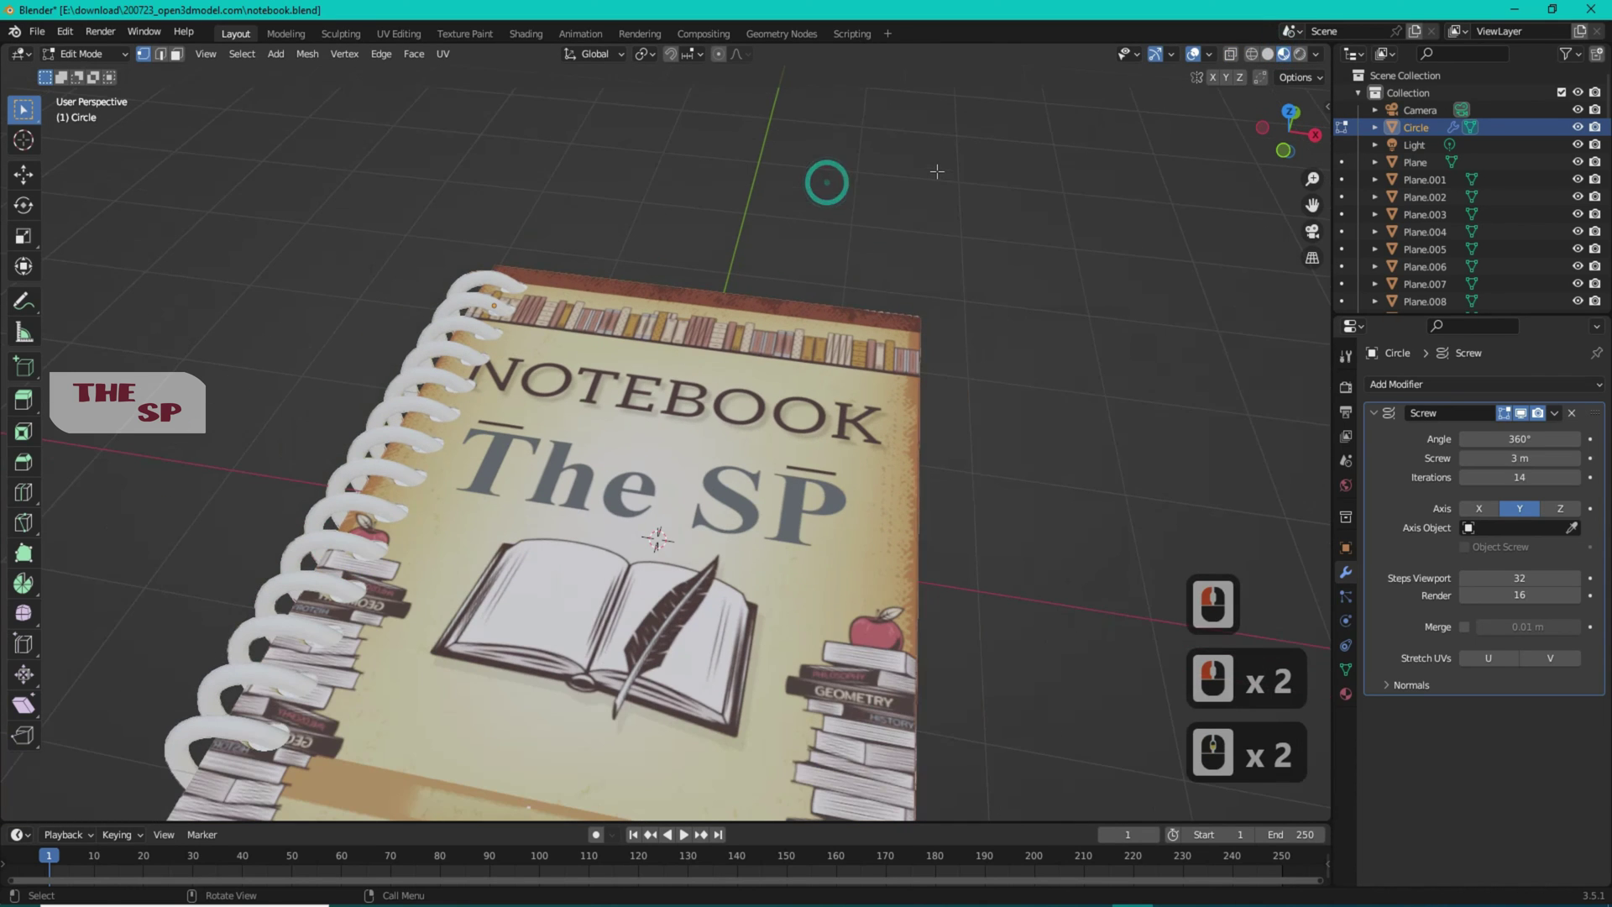
{"action": "scroll", "coordinate": [941, 162], "scroll_direction": "down", "scroll_amount": 1}
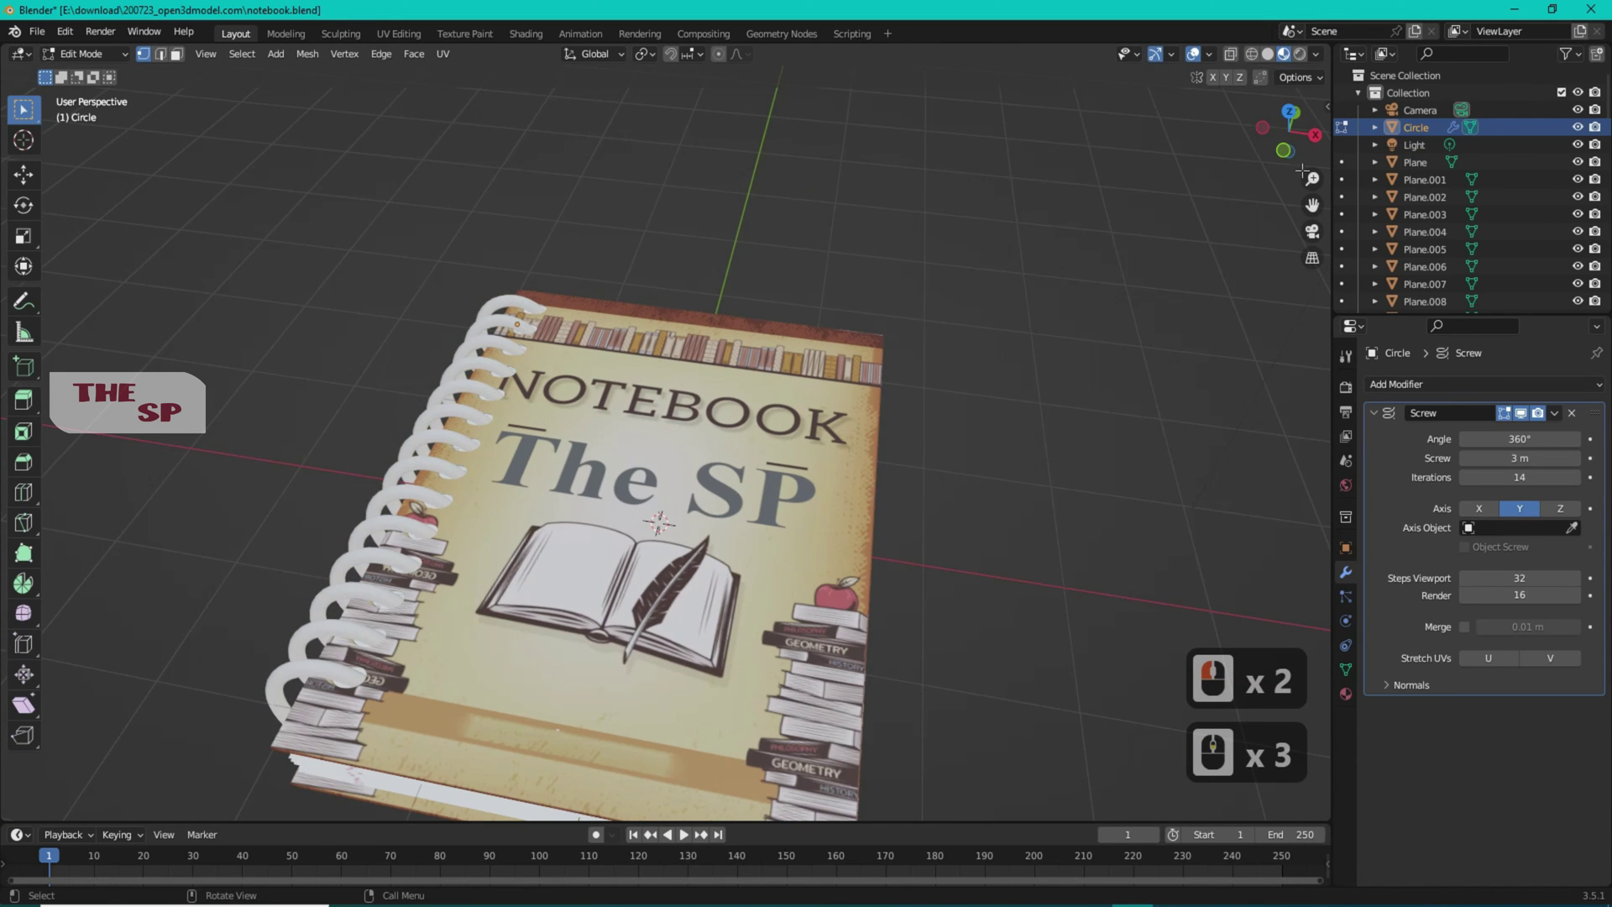
{"action": "left_click_drag", "start_coordinate": [1285, 139], "coordinate": [1272, 134]}
{"action": "scroll", "coordinate": [436, 636], "scroll_direction": "up", "scroll_amount": 3}
{"action": "scroll", "coordinate": [436, 636], "scroll_direction": "down", "scroll_amount": 2}
{"action": "left_click", "coordinate": [881, 250]}
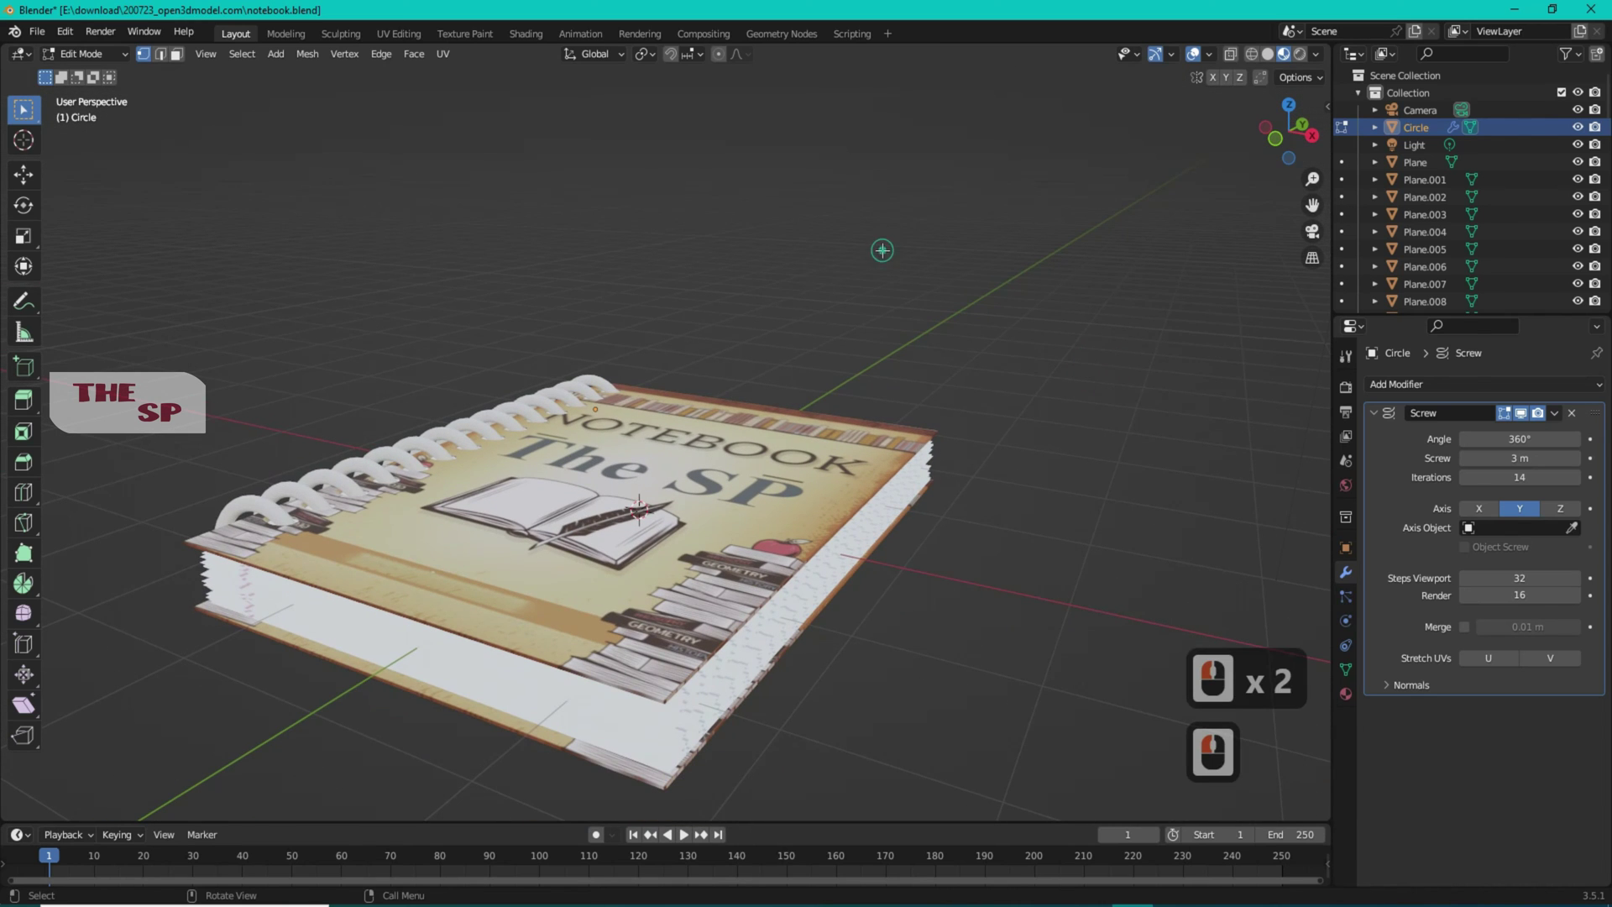
{"action": "left_click", "coordinate": [578, 392]}
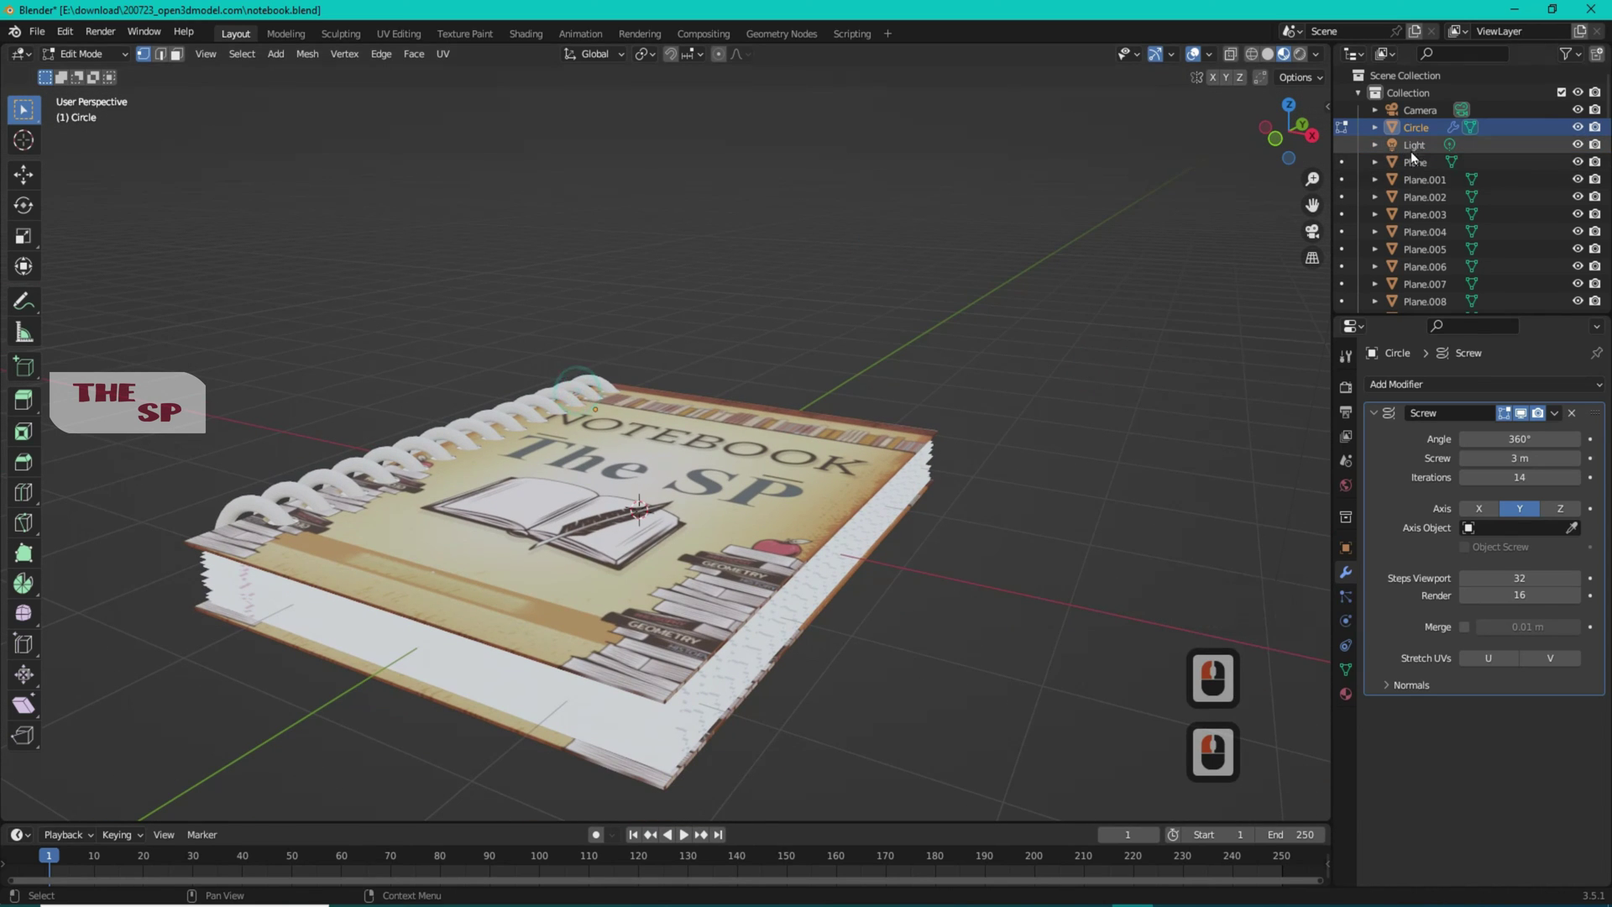
Create a new material for the spiral coil and set its Metallic value to 1.000
{"action": "left_click", "coordinate": [1415, 130]}
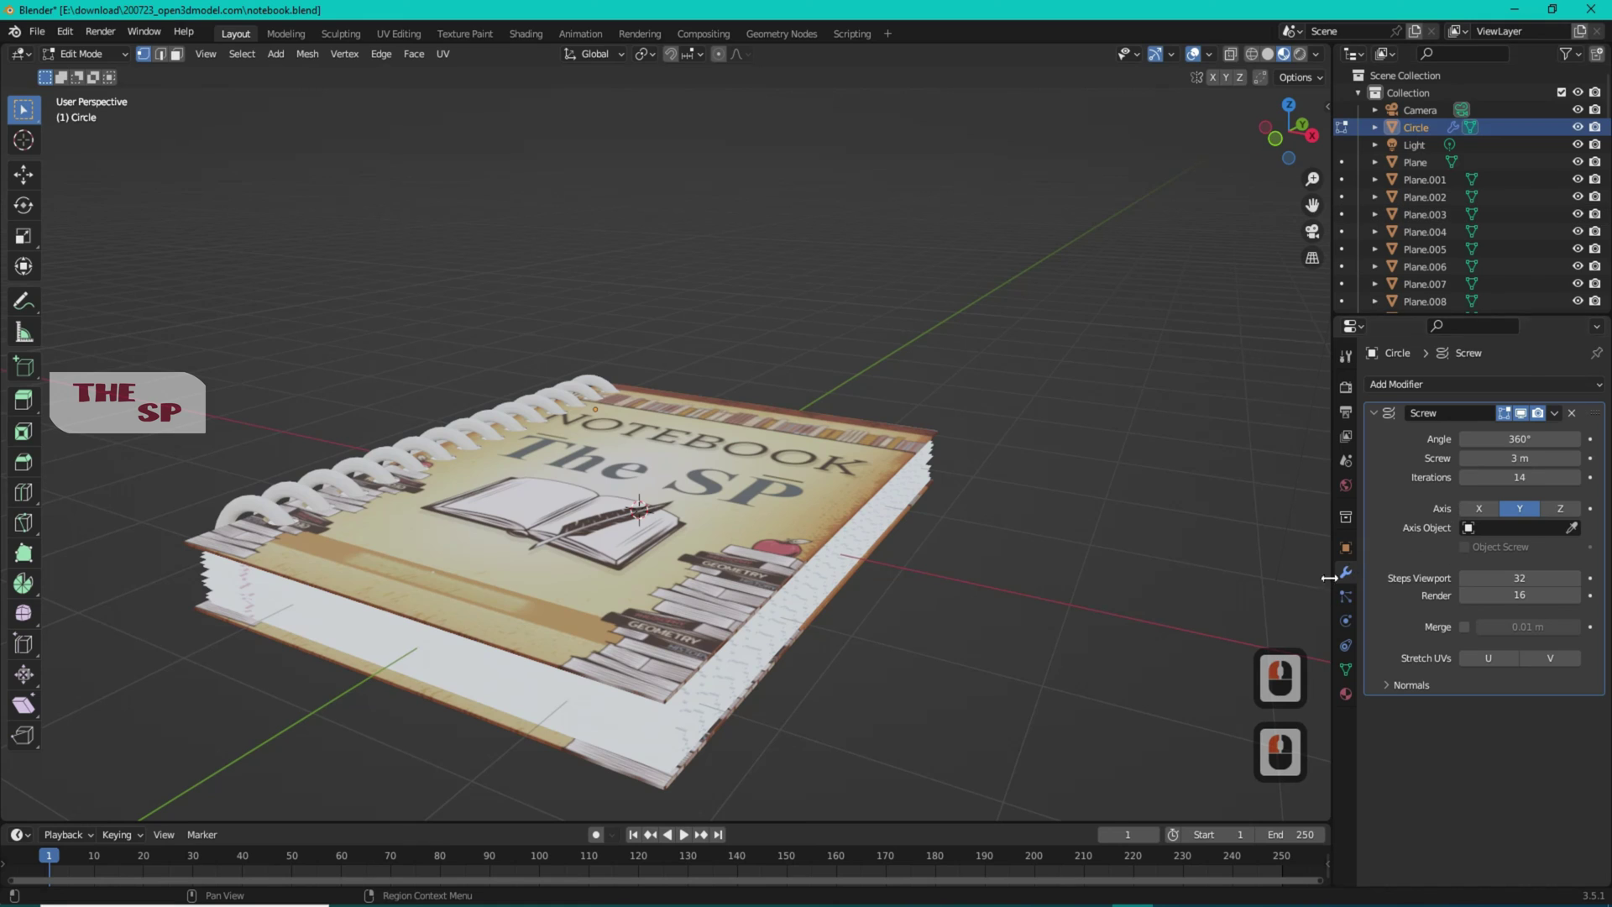
{"action": "left_click", "coordinate": [1345, 693]}
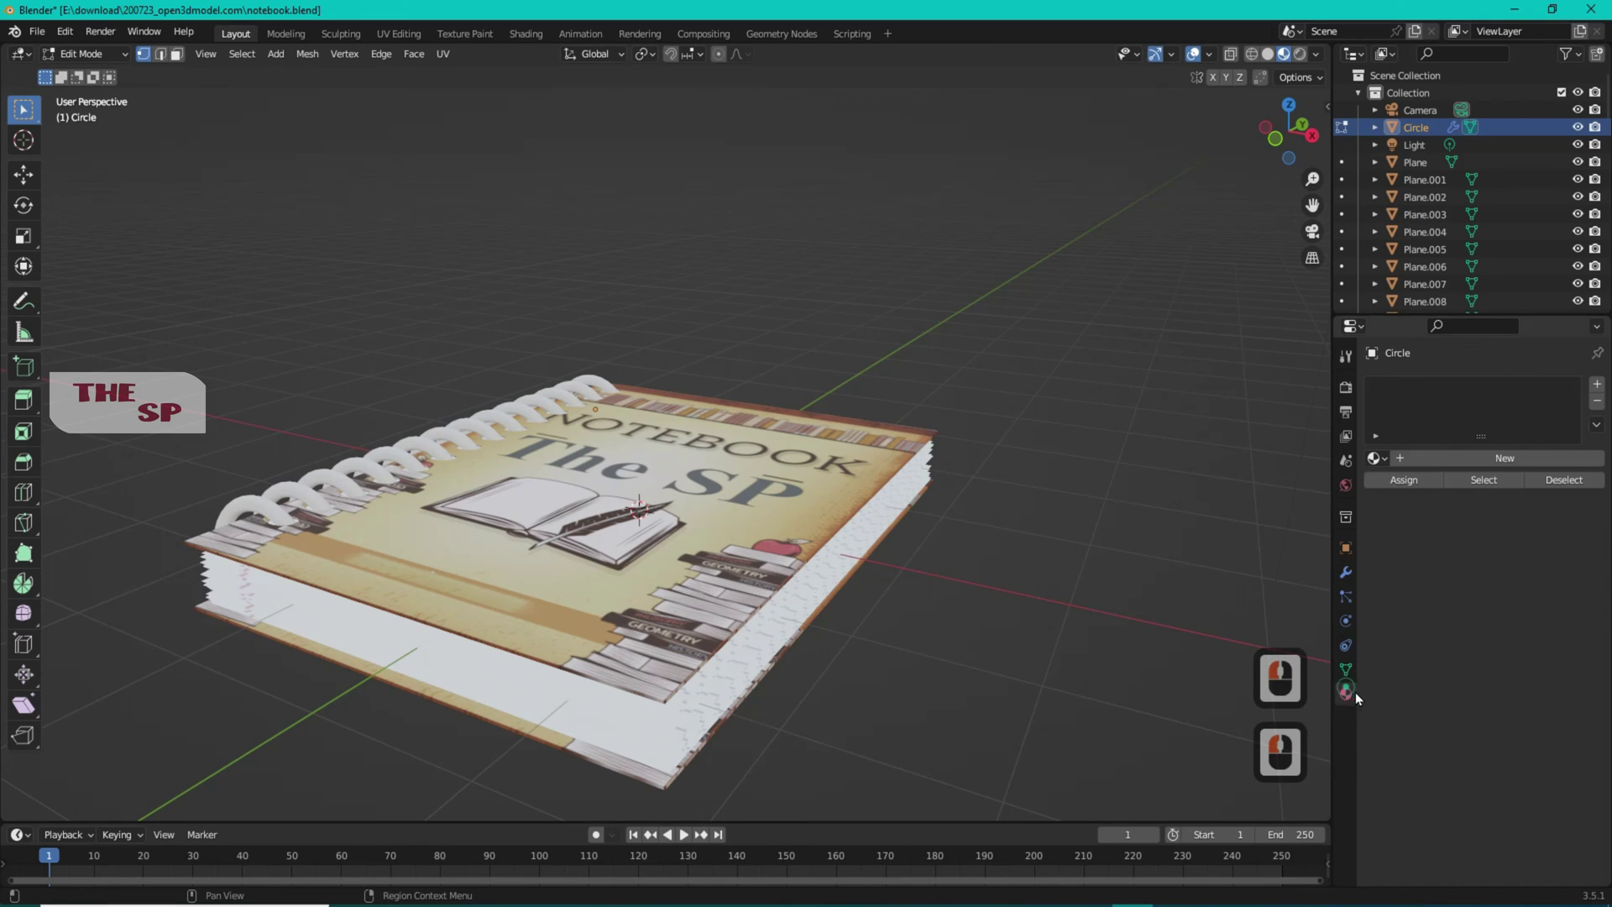
{"action": "left_click", "coordinate": [1508, 462]}
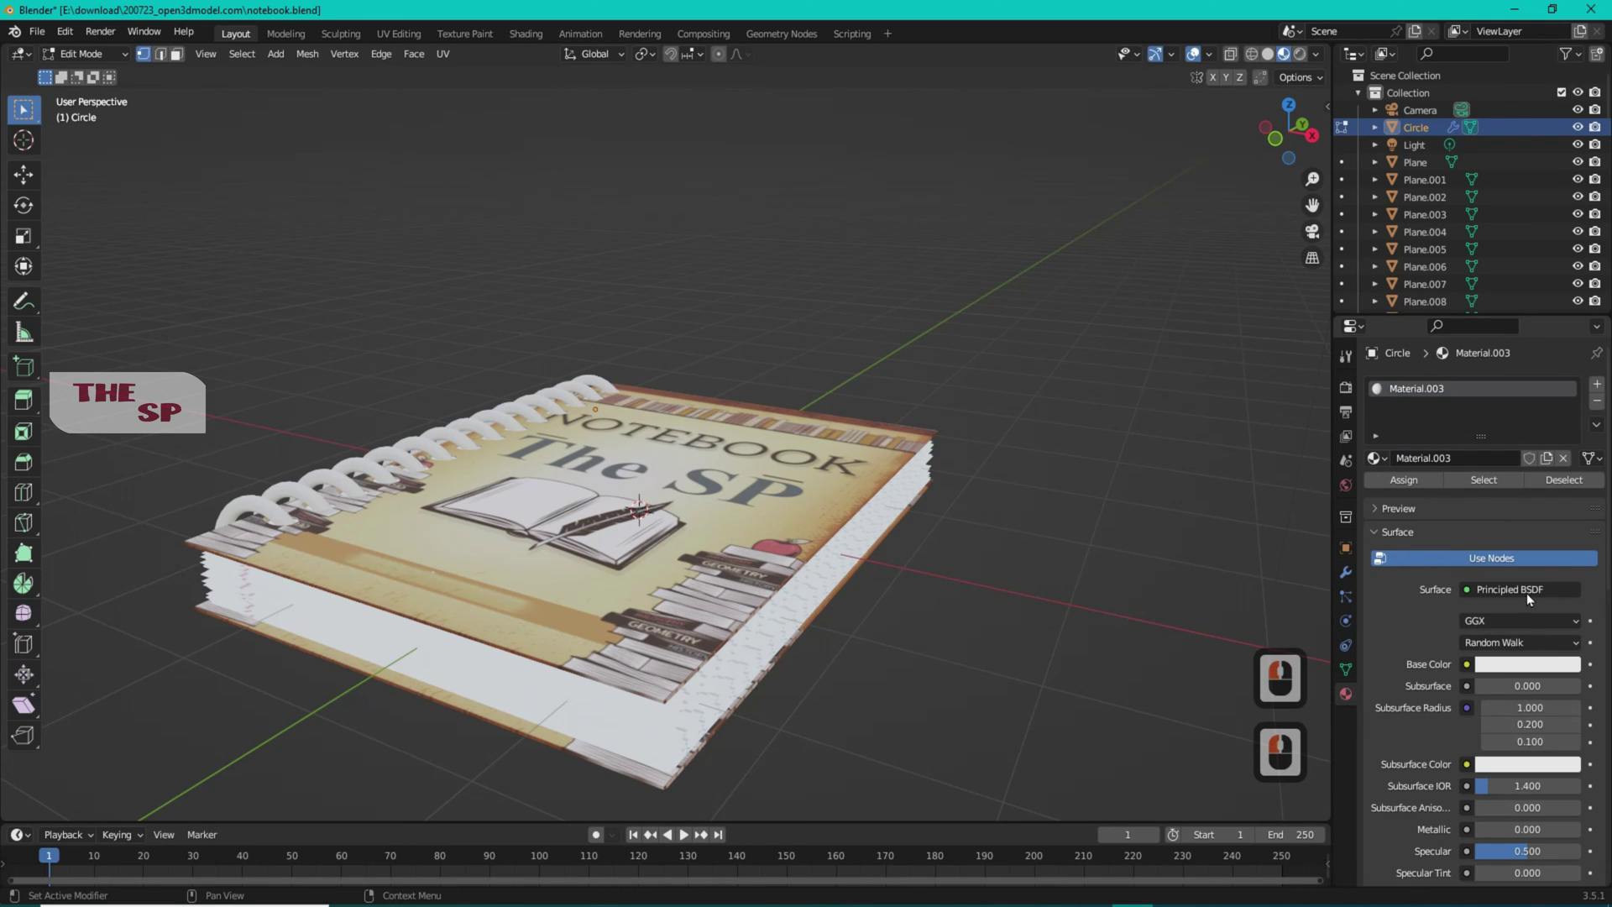
{"action": "left_click", "coordinate": [1525, 663]}
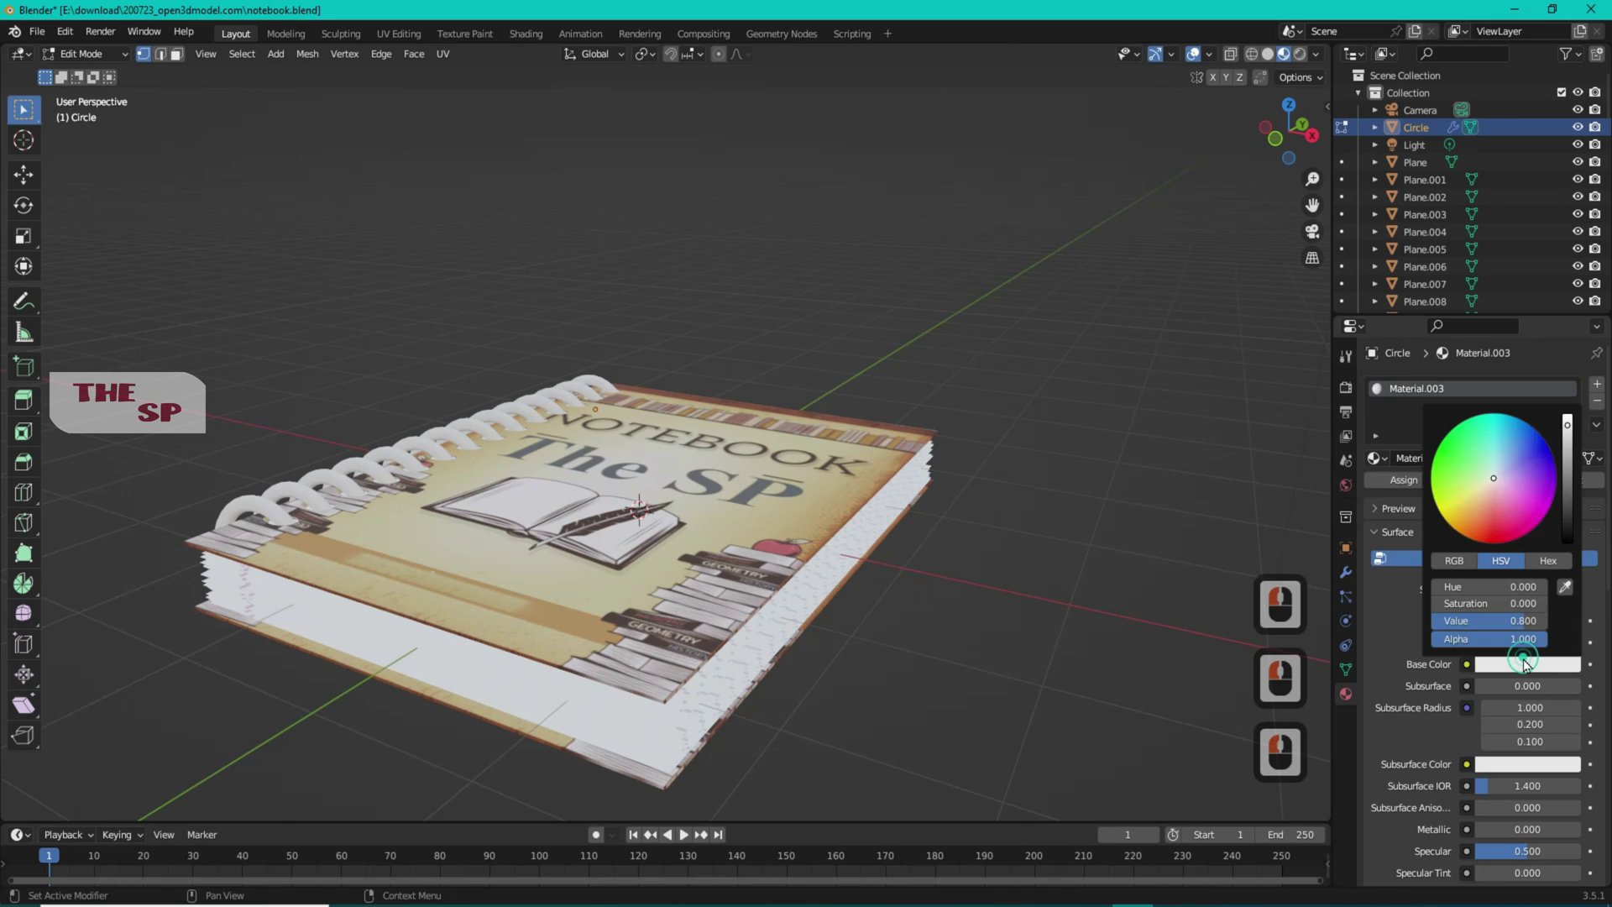
{"action": "left_click", "coordinate": [1382, 605]}
{"action": "scroll", "coordinate": [1387, 601], "scroll_direction": "down", "scroll_amount": 6}
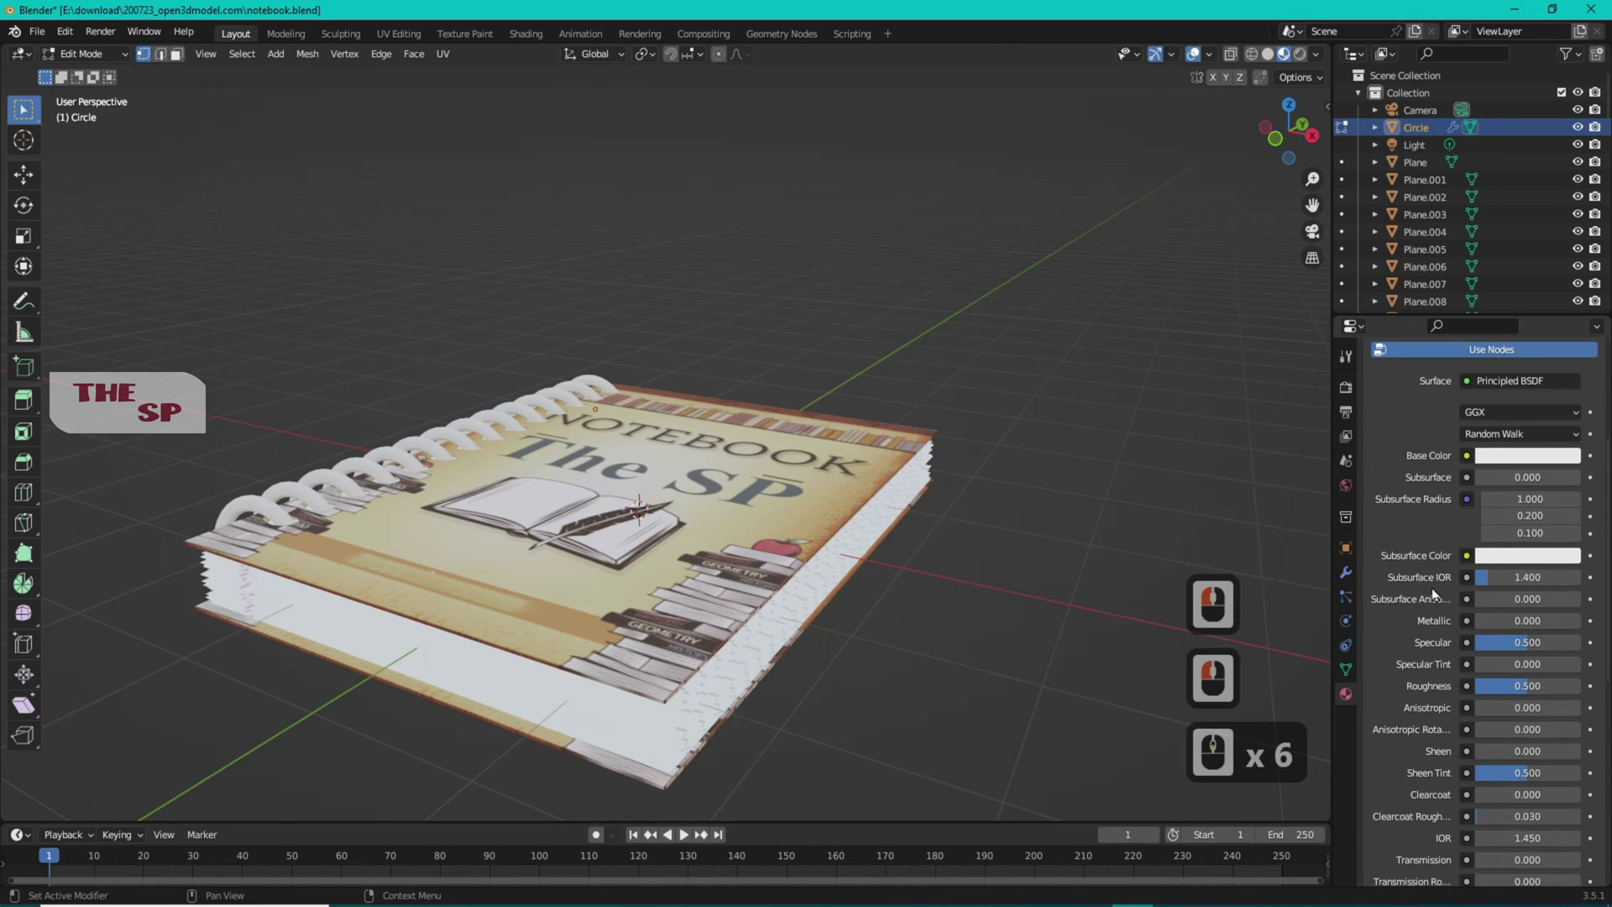
{"action": "left_click_drag", "start_coordinate": [1479, 627], "coordinate": [1583, 628]}
Set the coil material's Roughness to about 0.122, then return to Object Mode and deselect the coil
{"action": "scroll", "coordinate": [1319, 517], "scroll_direction": "up", "scroll_amount": 2}
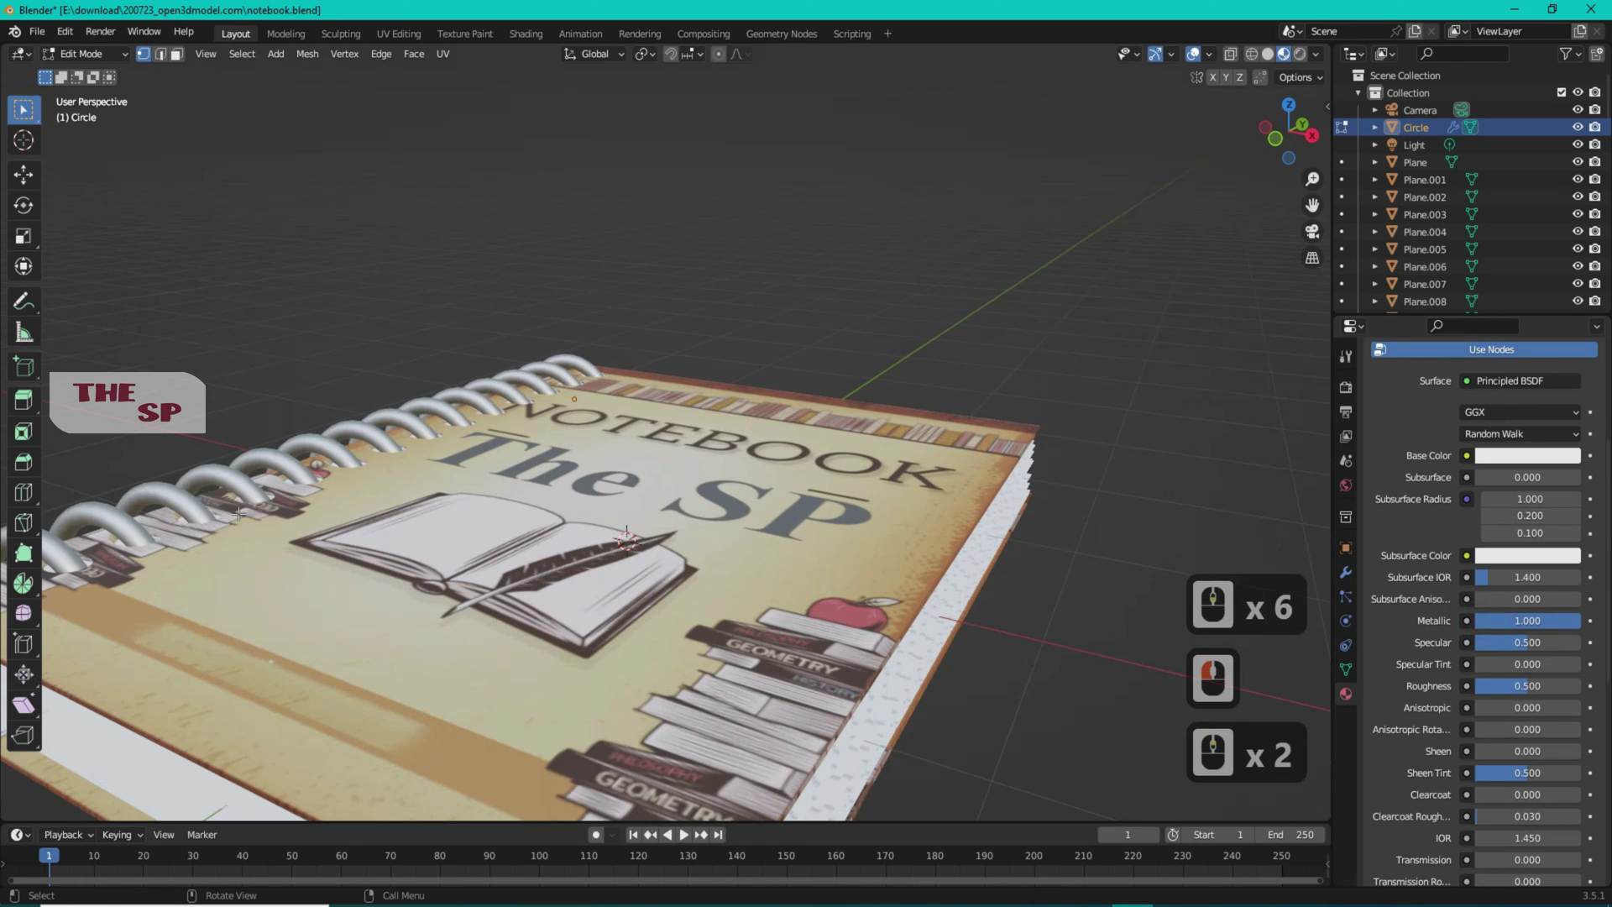
{"action": "left_click_drag", "start_coordinate": [1312, 205], "coordinate": [1467, 607]}
{"action": "mouse_move", "coordinate": [1519, 691]}
{"action": "left_mouse_down"}
{"action": "mouse_move", "coordinate": [1479, 692]}
{"action": "mouse_move", "coordinate": [1521, 687]}
{"action": "left_mouse_up"}
{"action": "scroll", "coordinate": [114, 120], "scroll_direction": "down", "scroll_amount": 2}
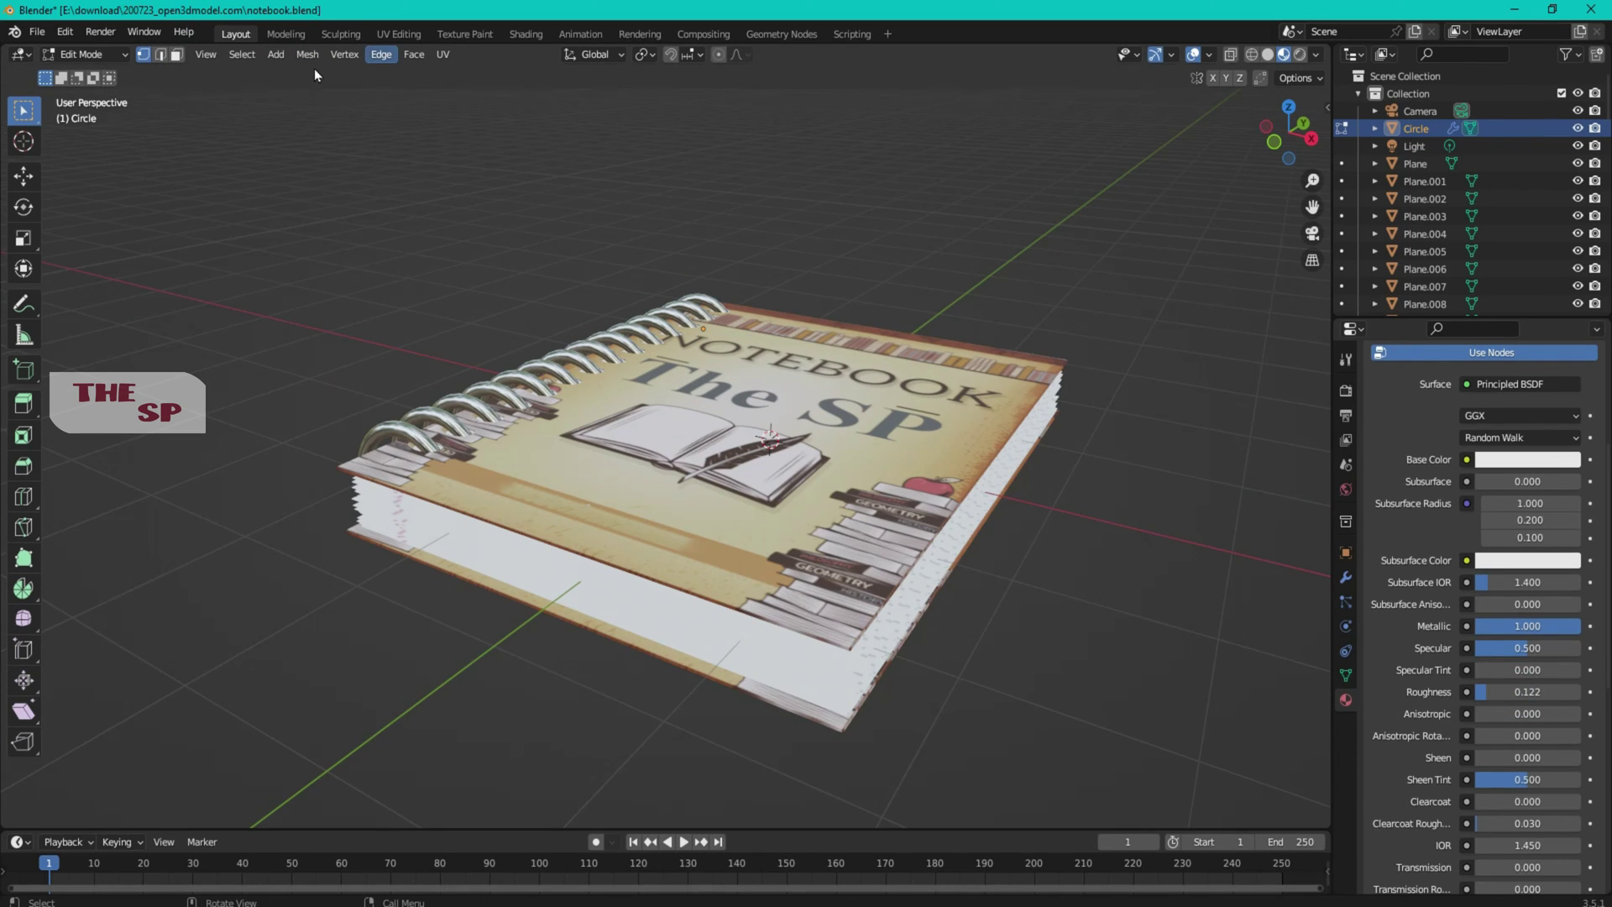
{"action": "left_click", "coordinate": [83, 54]}
{"action": "left_click", "coordinate": [88, 78]}
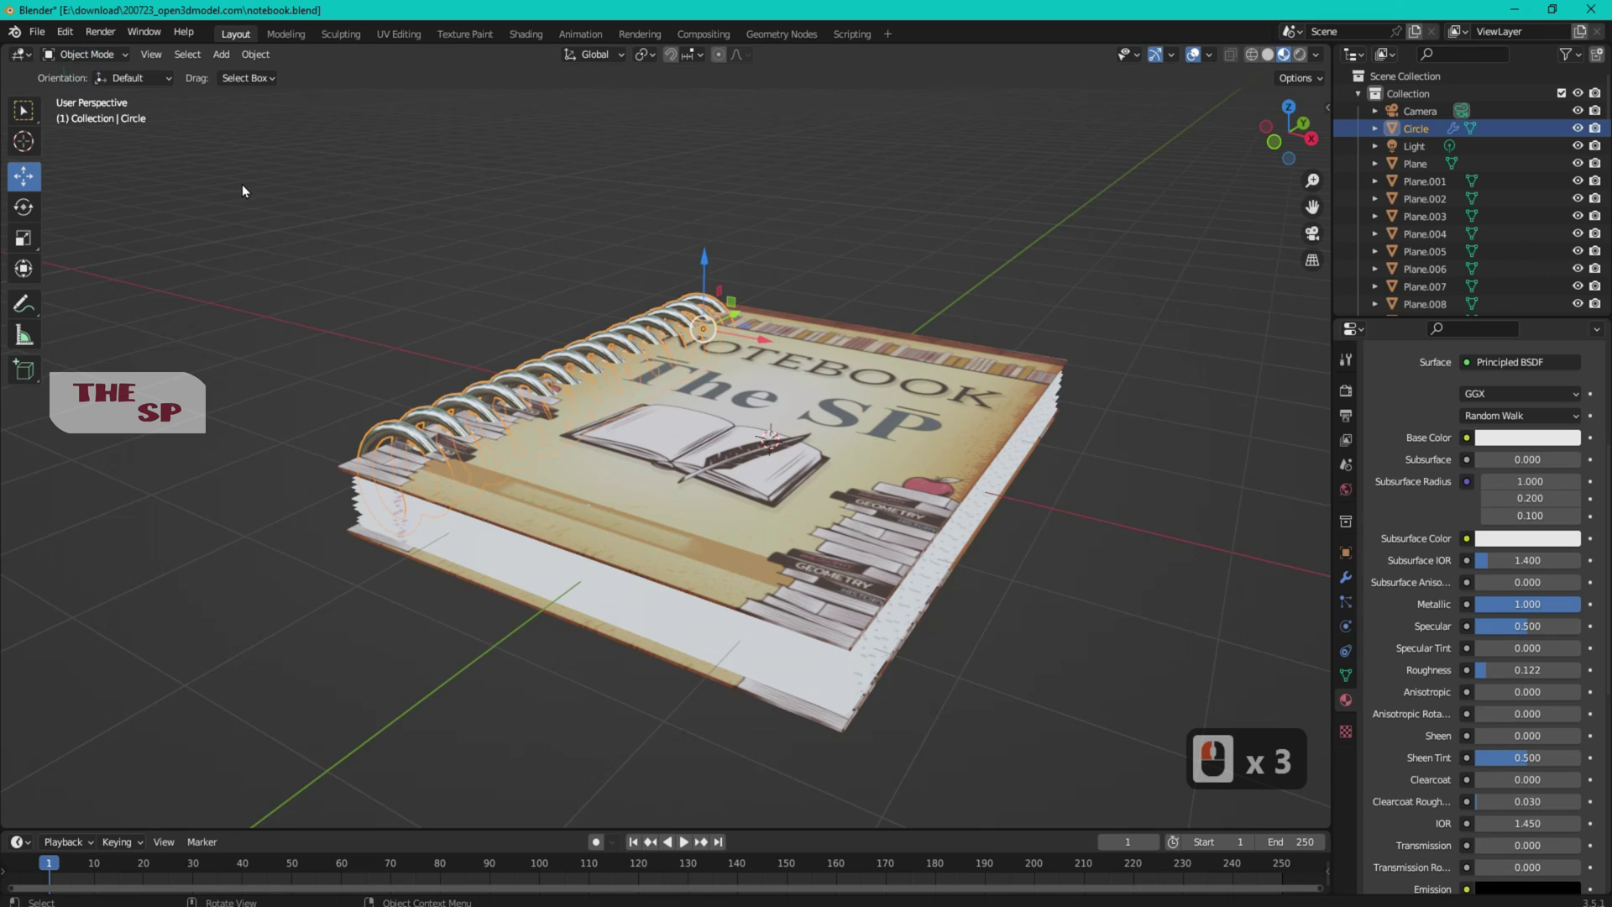
{"action": "left_click", "coordinate": [242, 184]}
Add a plane mesh at the world origin and scale it up beyond the notebook's edges as a ground surface
{"action": "left_click", "coordinate": [221, 54]}
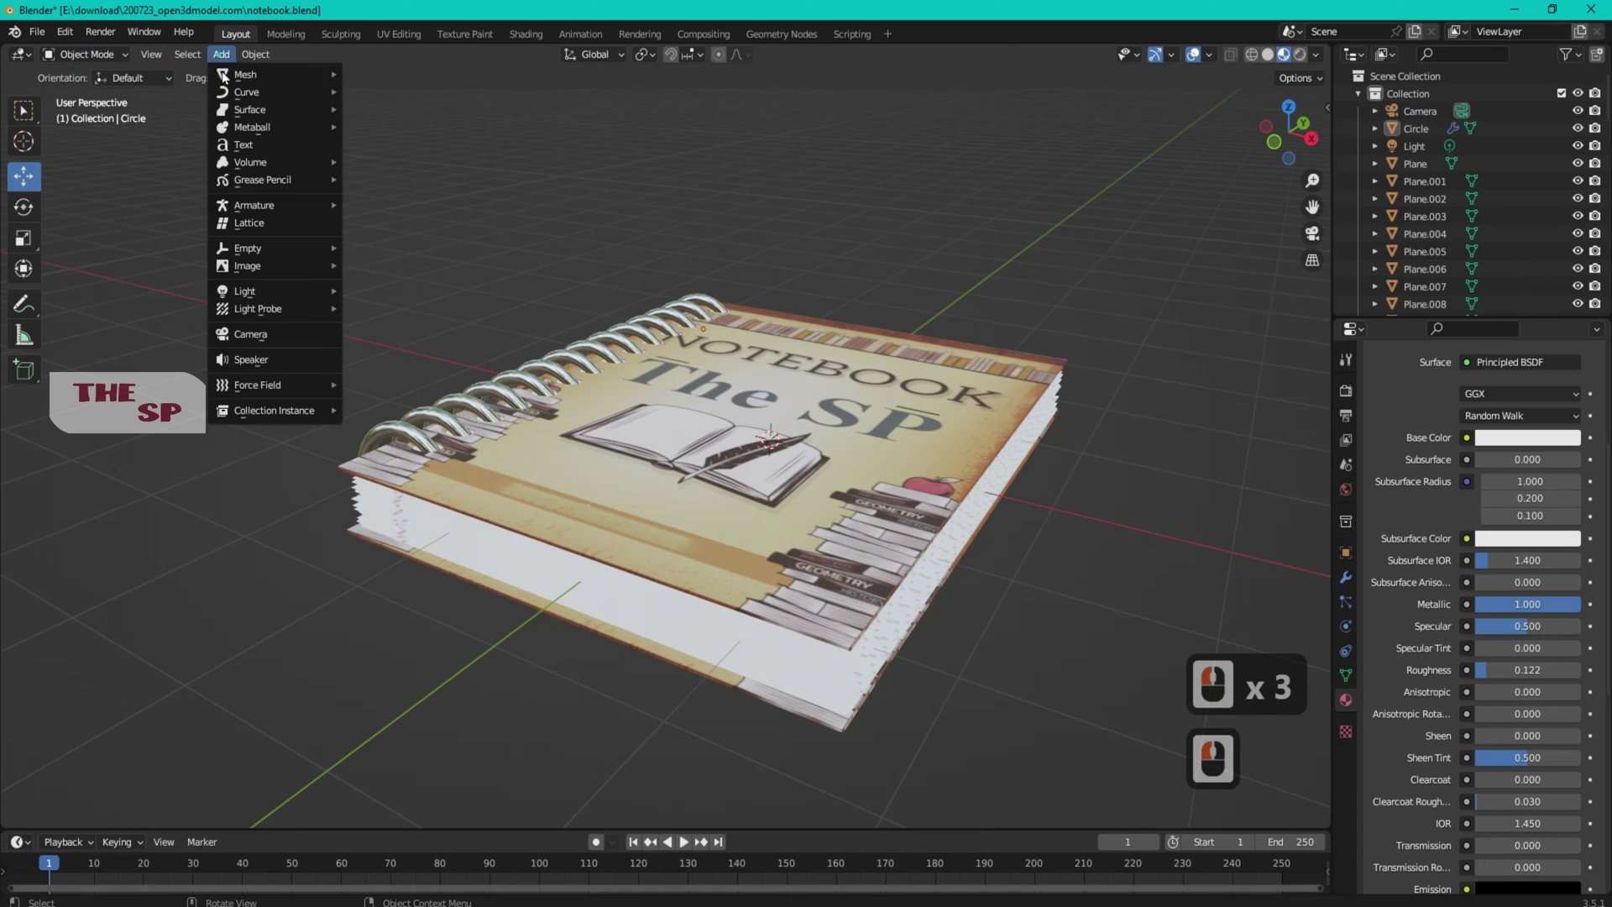
{"action": "mouse_move", "coordinate": [250, 73]}
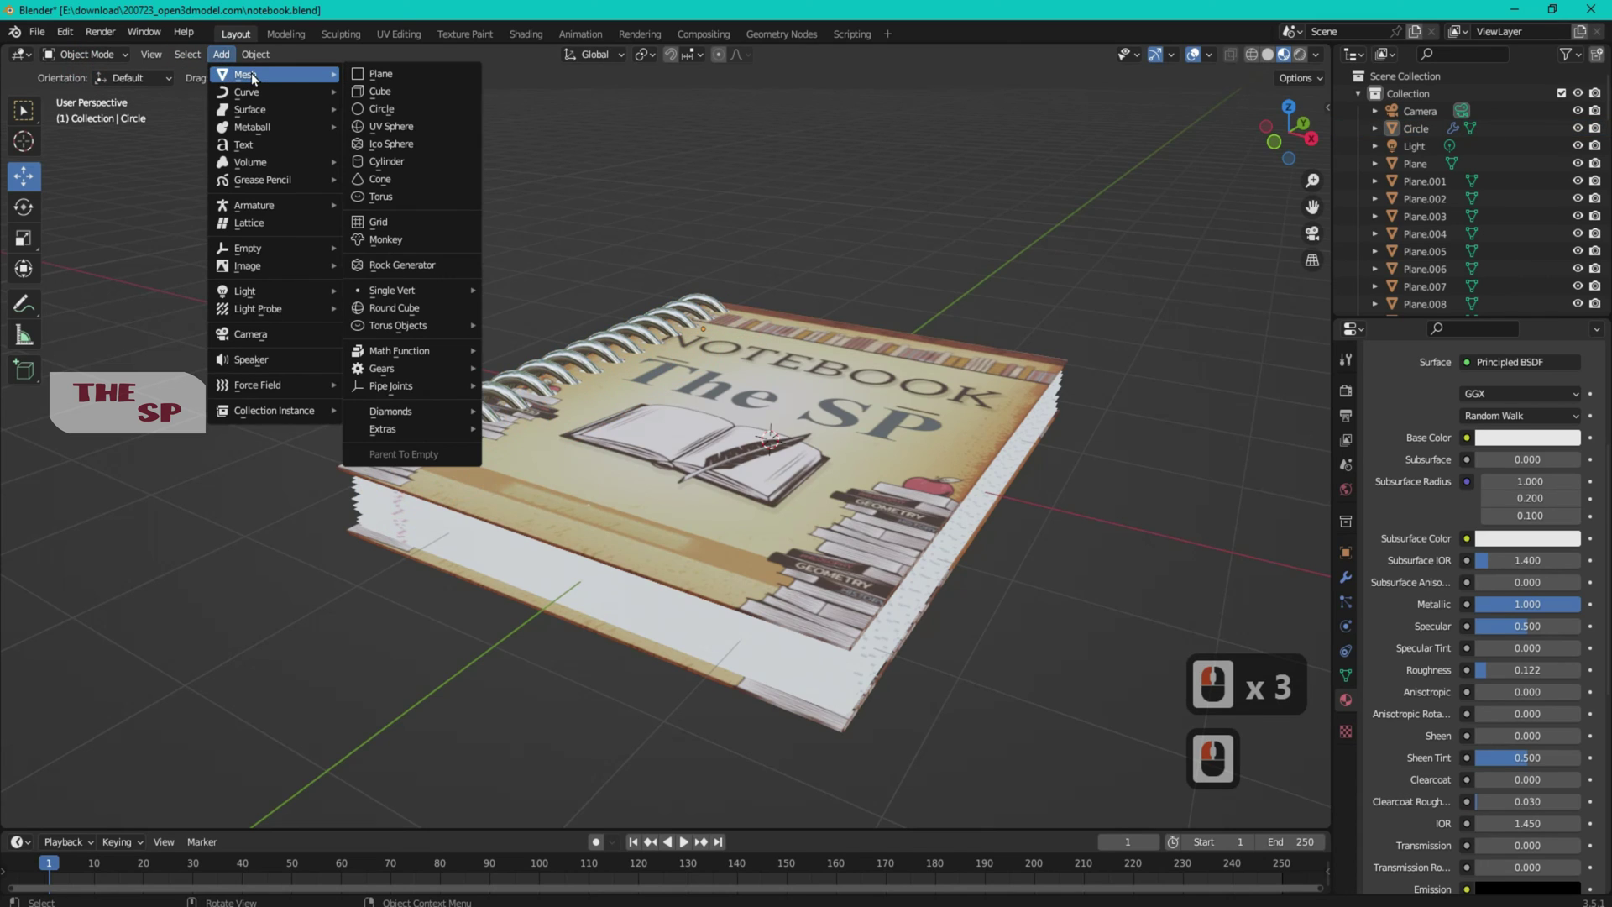
{"action": "left_click", "coordinate": [385, 74]}
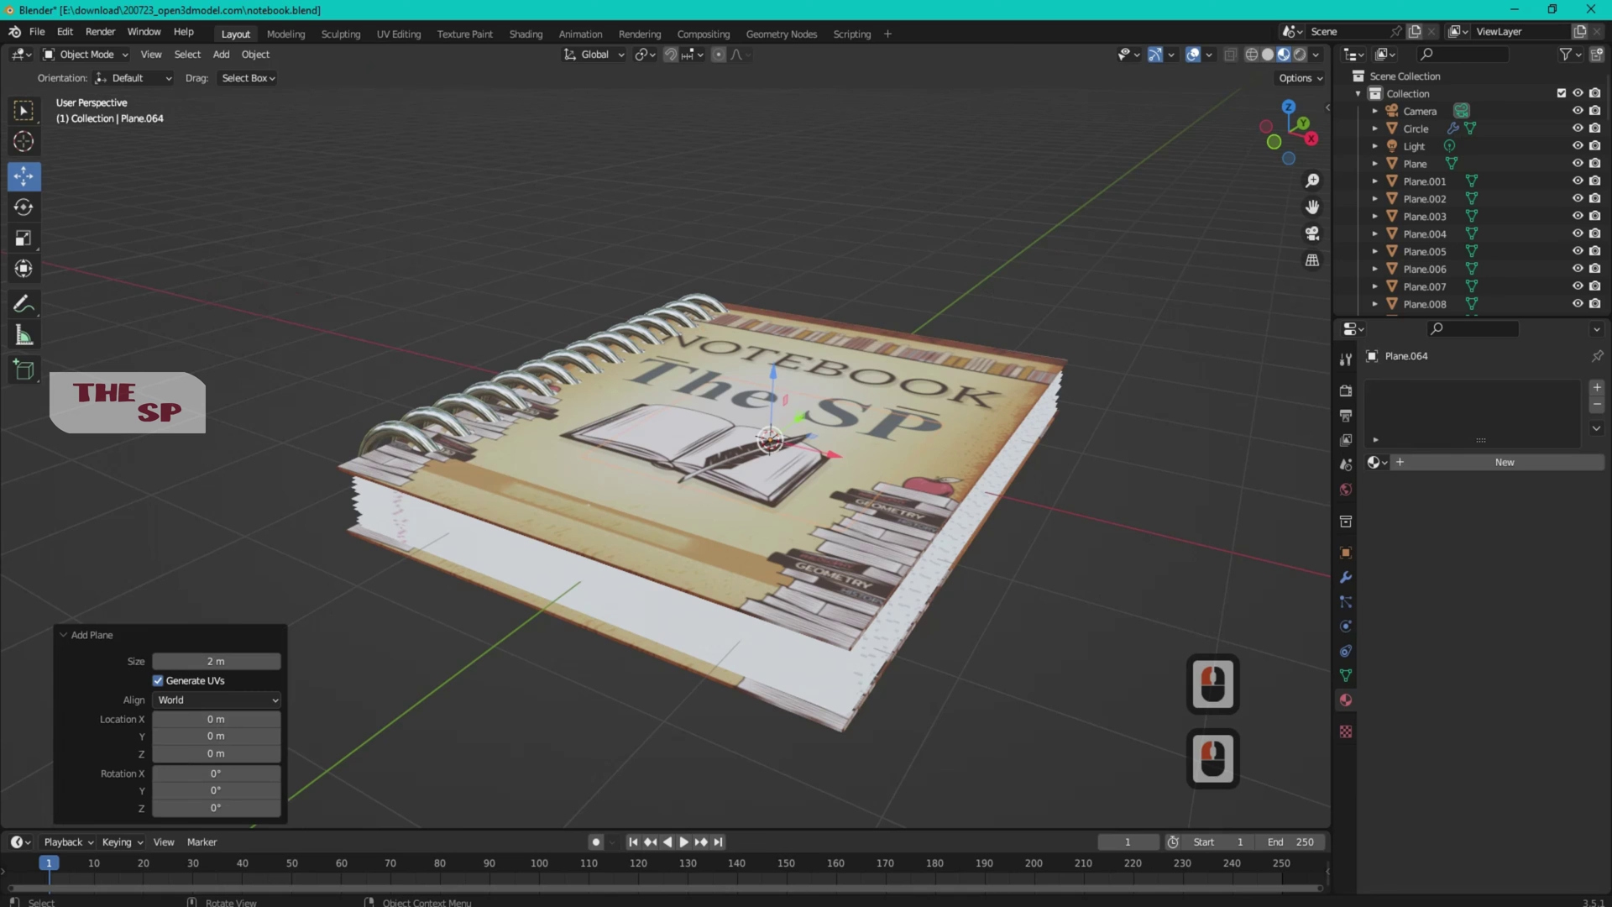
{"action": "key", "text": "s"}
{"action": "left_click", "coordinate": [1123, 87]}
Lower the ground plane beneath the back cover by about 0.44 m and another 0.07 m, and enlarge it further
{"action": "left_click_drag", "start_coordinate": [771, 384], "coordinate": [777, 436]}
{"action": "scroll", "coordinate": [787, 433], "scroll_direction": "down", "scroll_amount": 2}
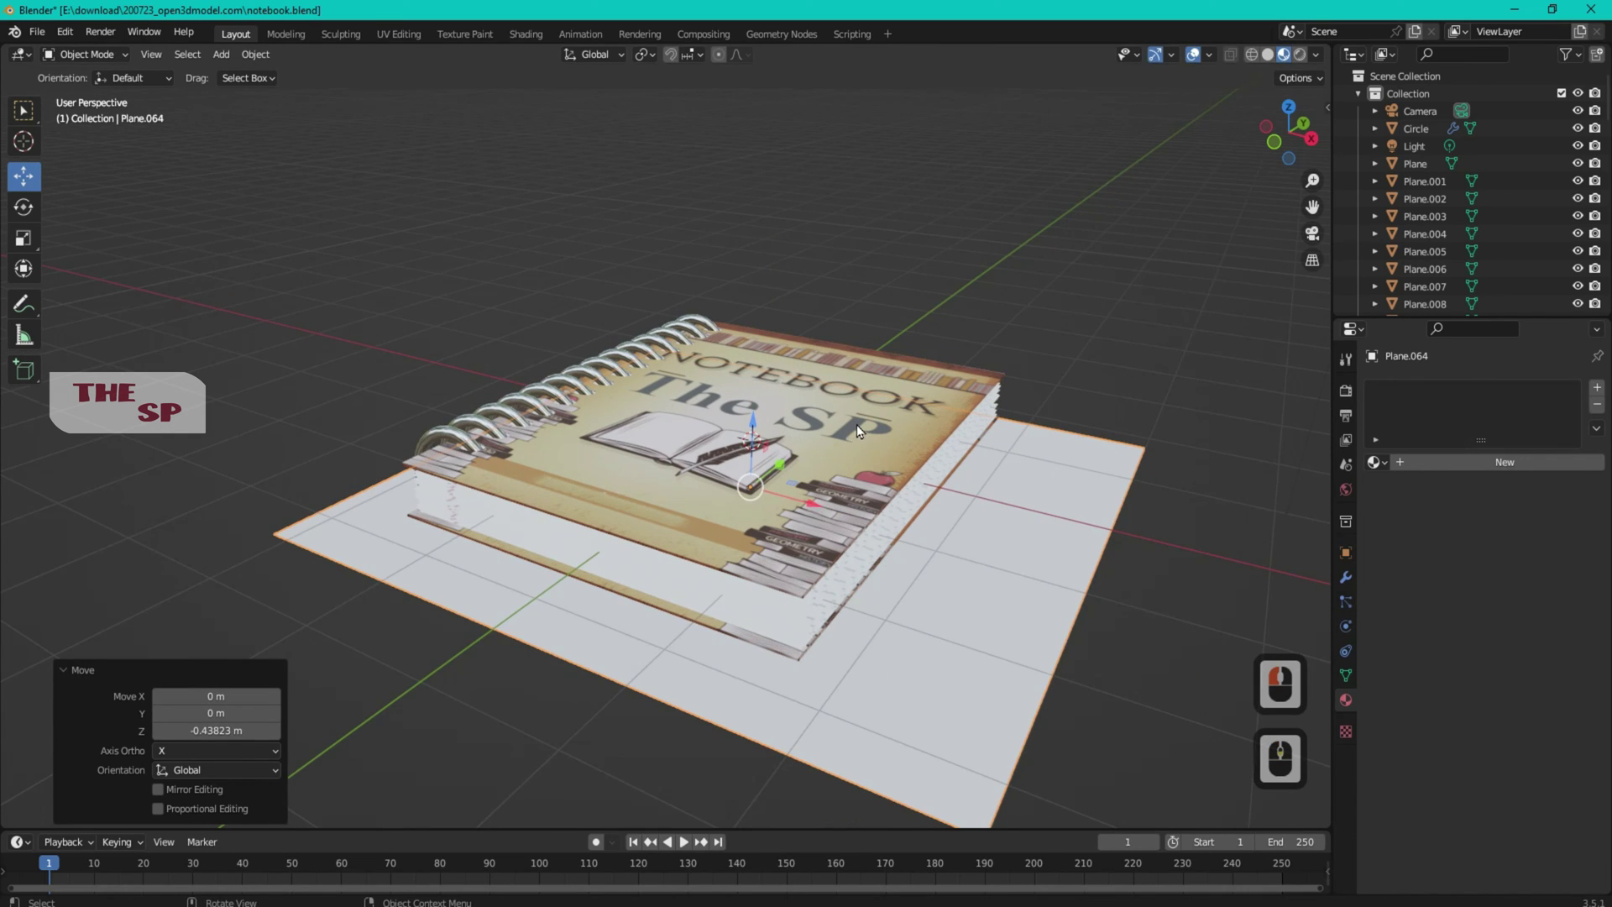
{"action": "left_click_drag", "start_coordinate": [217, 730], "coordinate": [285, 730]}
{"action": "scroll", "coordinate": [732, 416], "scroll_direction": "down", "scroll_amount": 2}
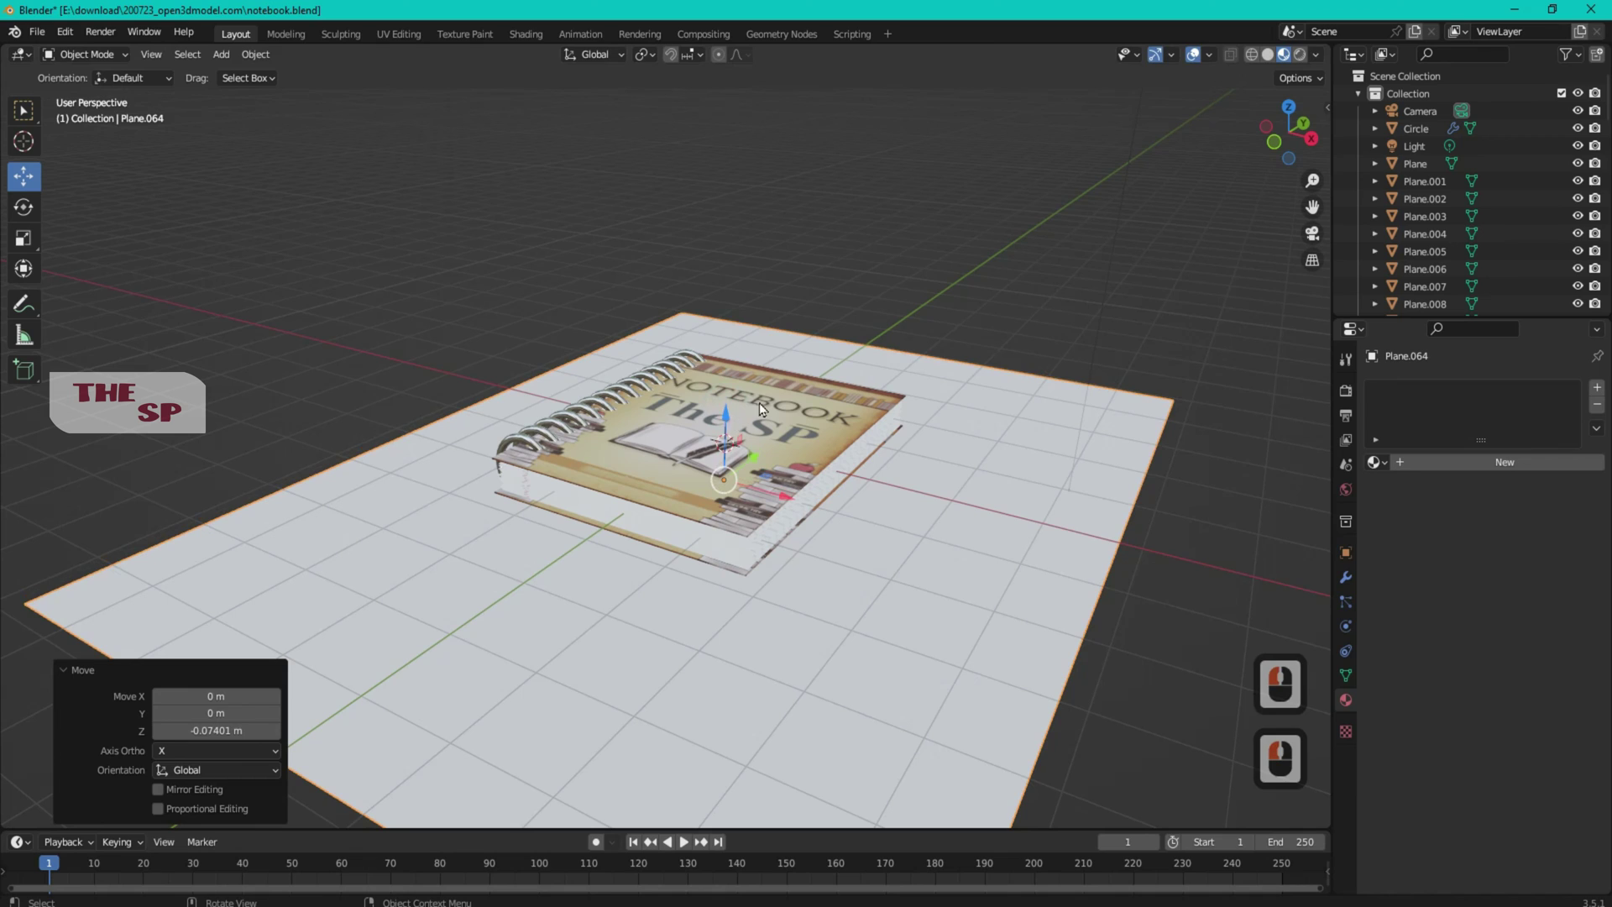
Extrude the ground plane's two back edges straight up along Z in Edit Mode to form tall backdrop walls
{"action": "left_click", "coordinate": [894, 376]}
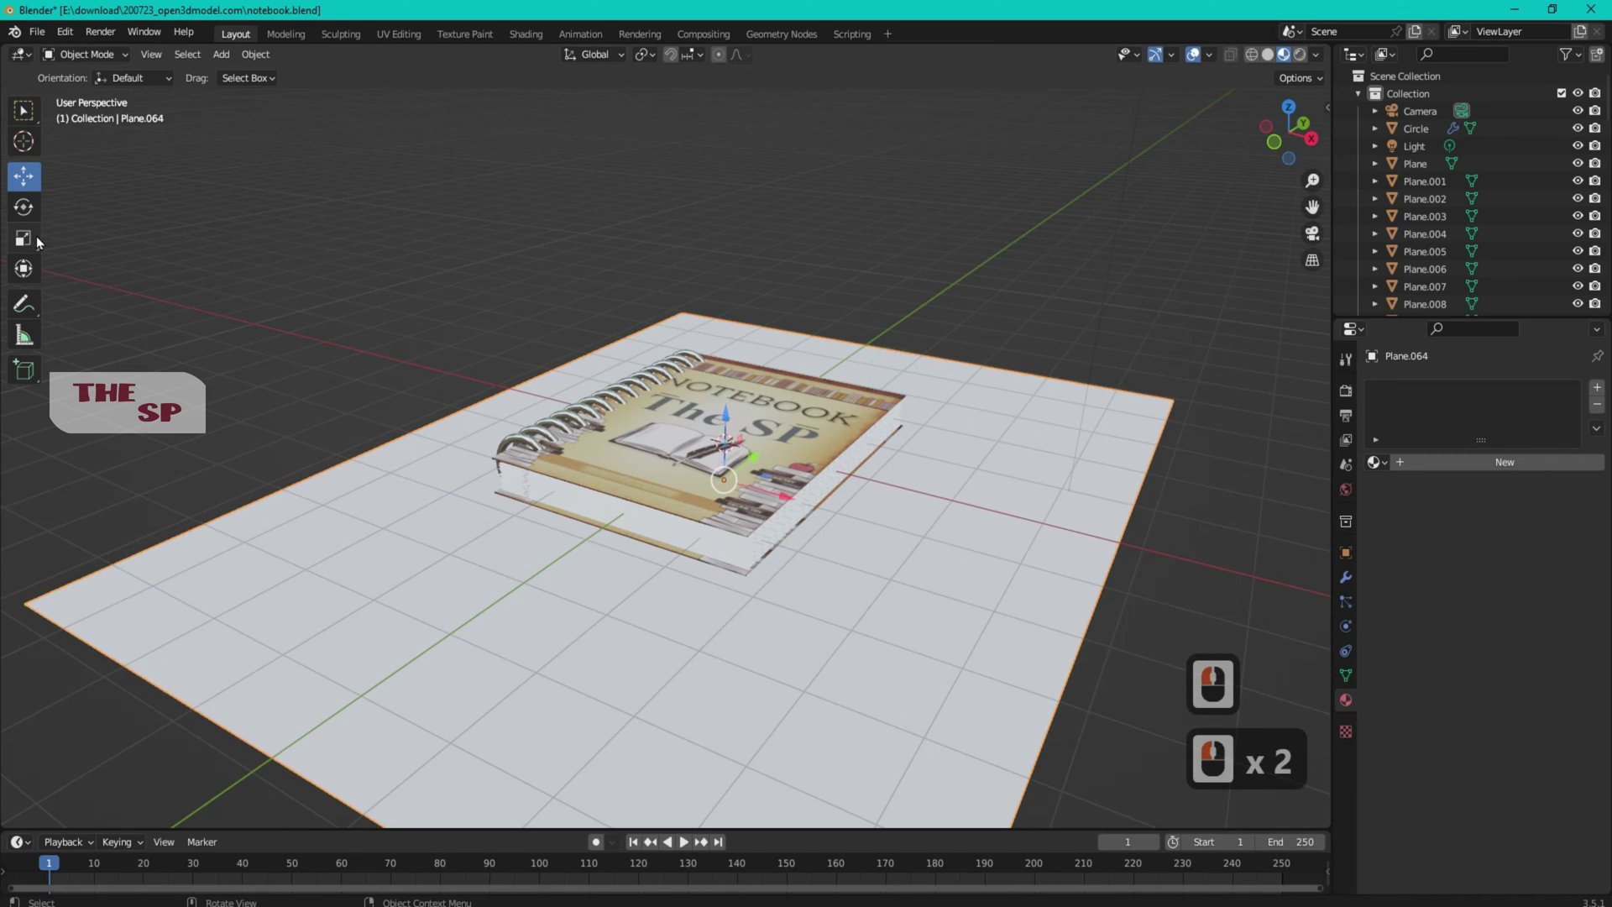
{"action": "left_click", "coordinate": [78, 55]}
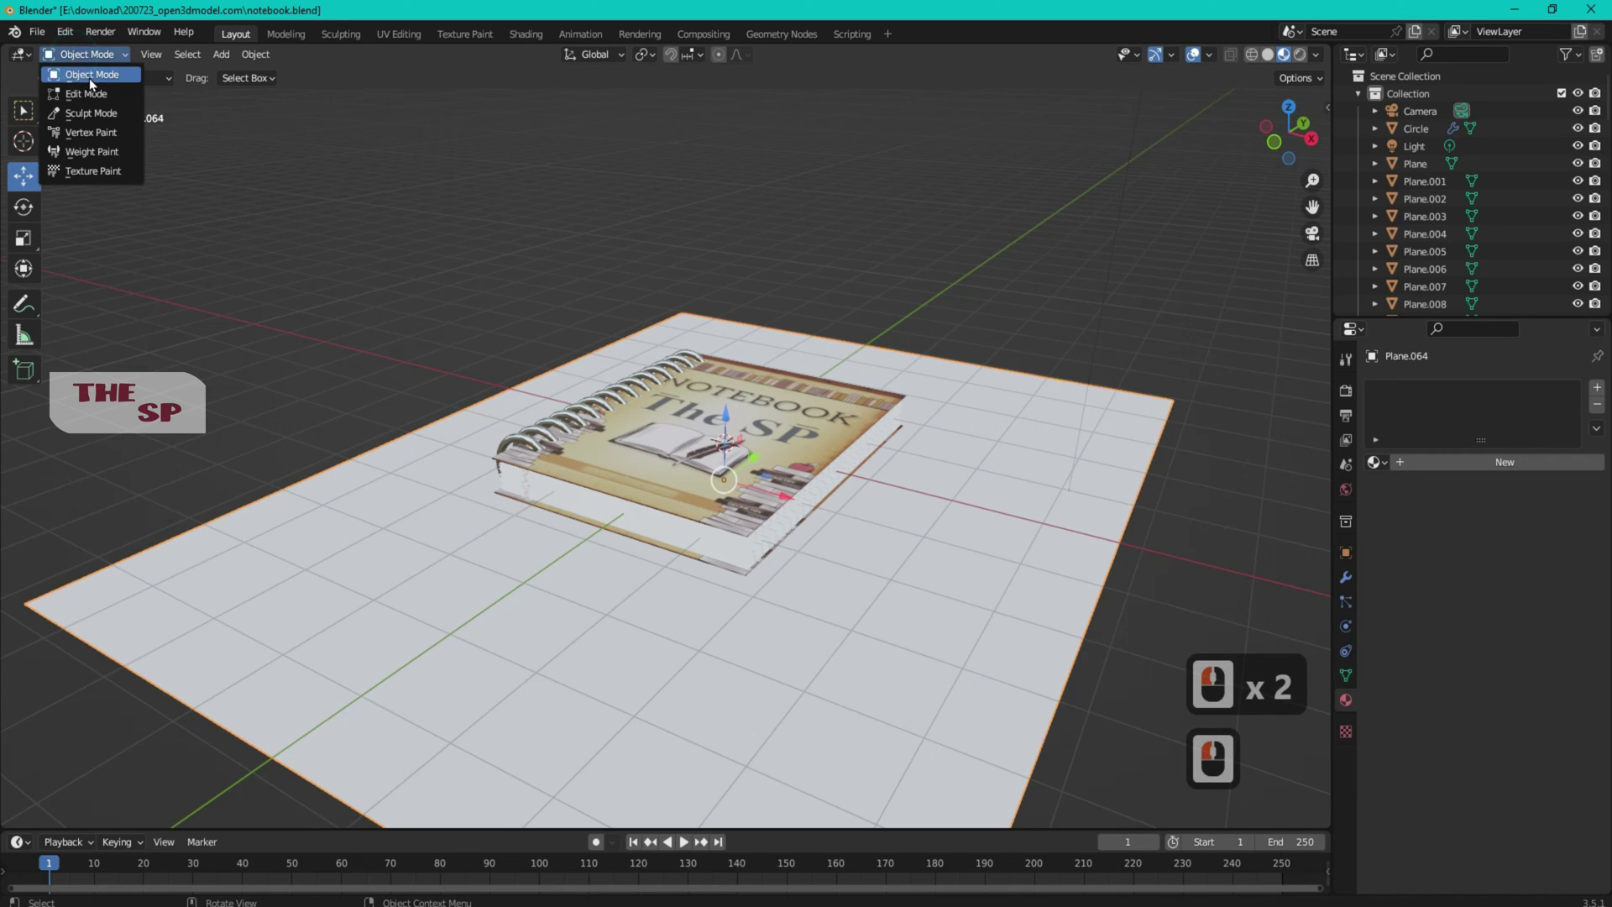
{"action": "left_click", "coordinate": [85, 93]}
{"action": "left_click", "coordinate": [161, 54]}
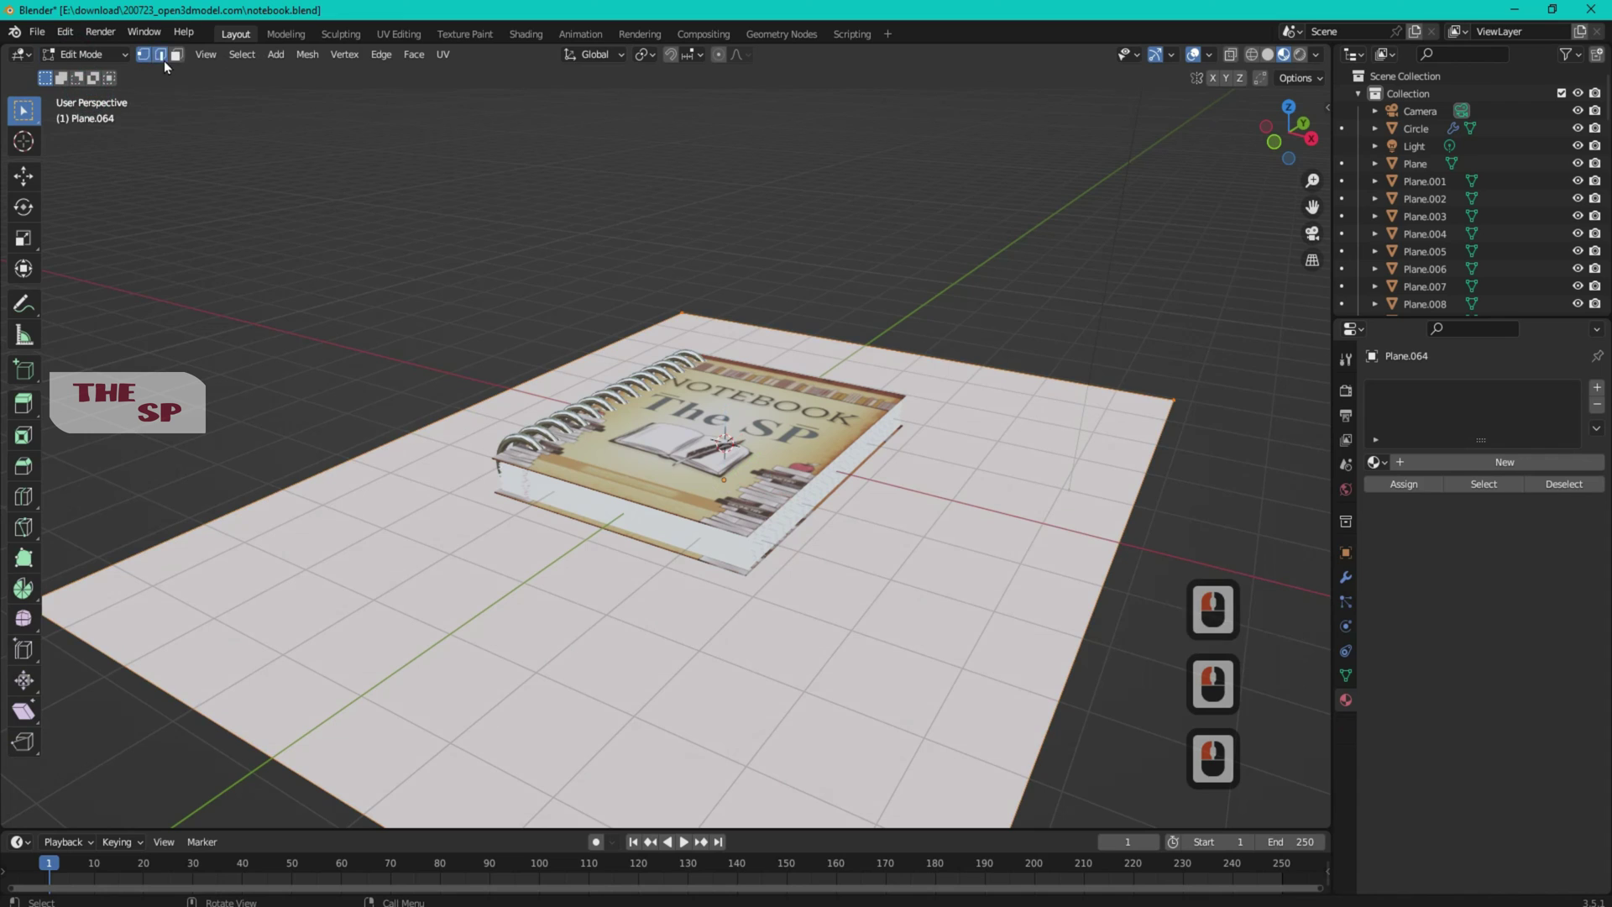
{"action": "left_click", "coordinate": [548, 373]}
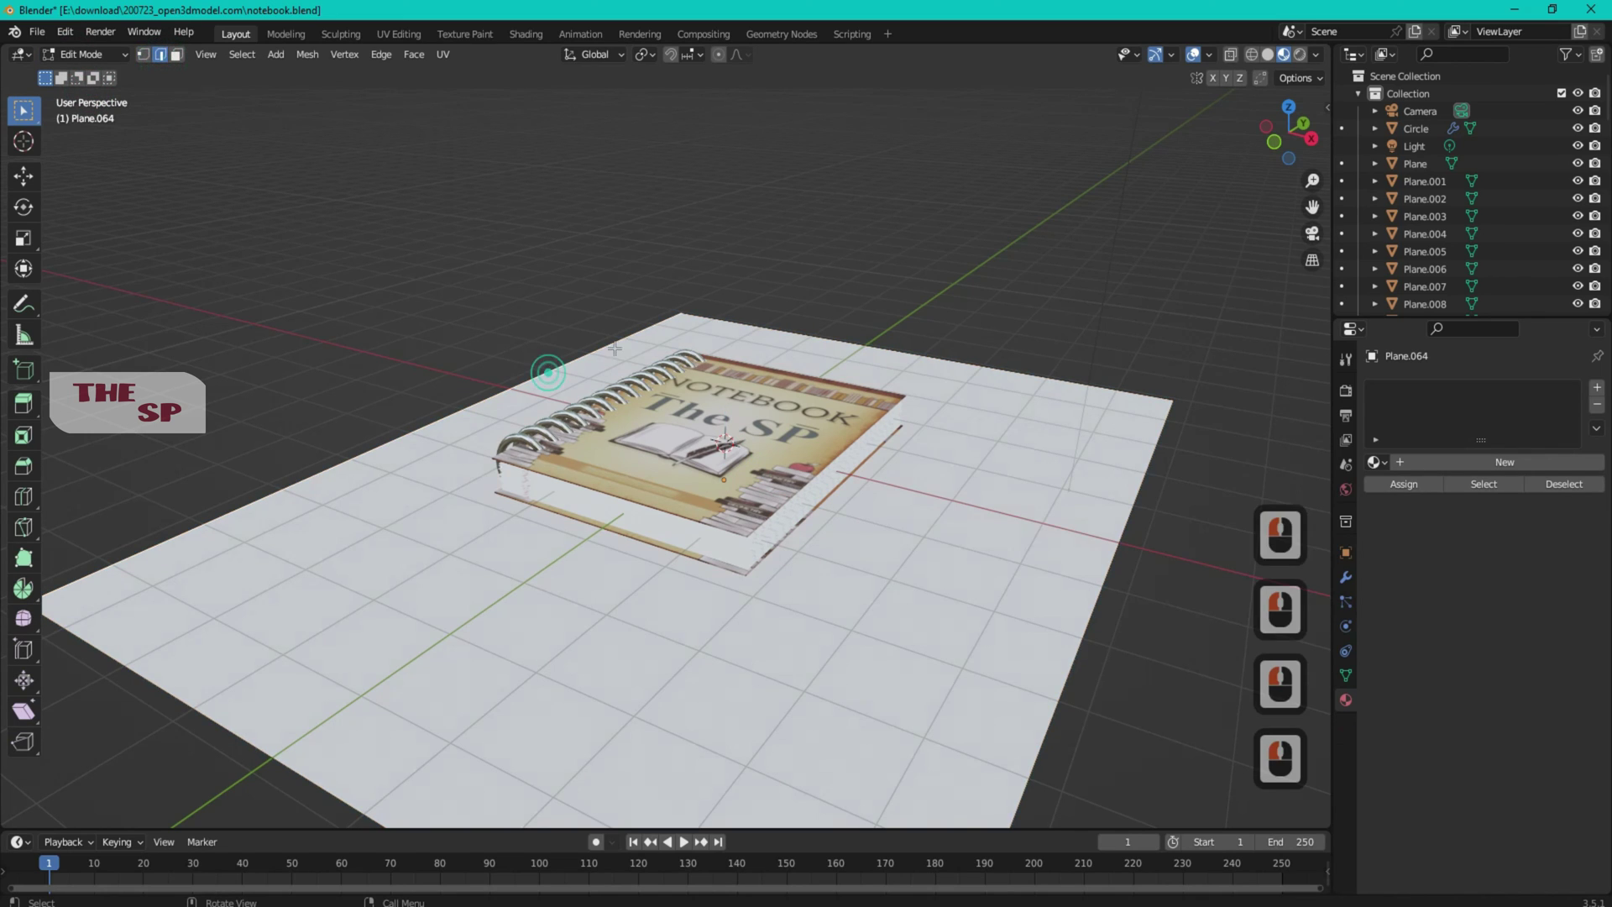
{"action": "left_click", "coordinate": [823, 339], "text": "shift"}
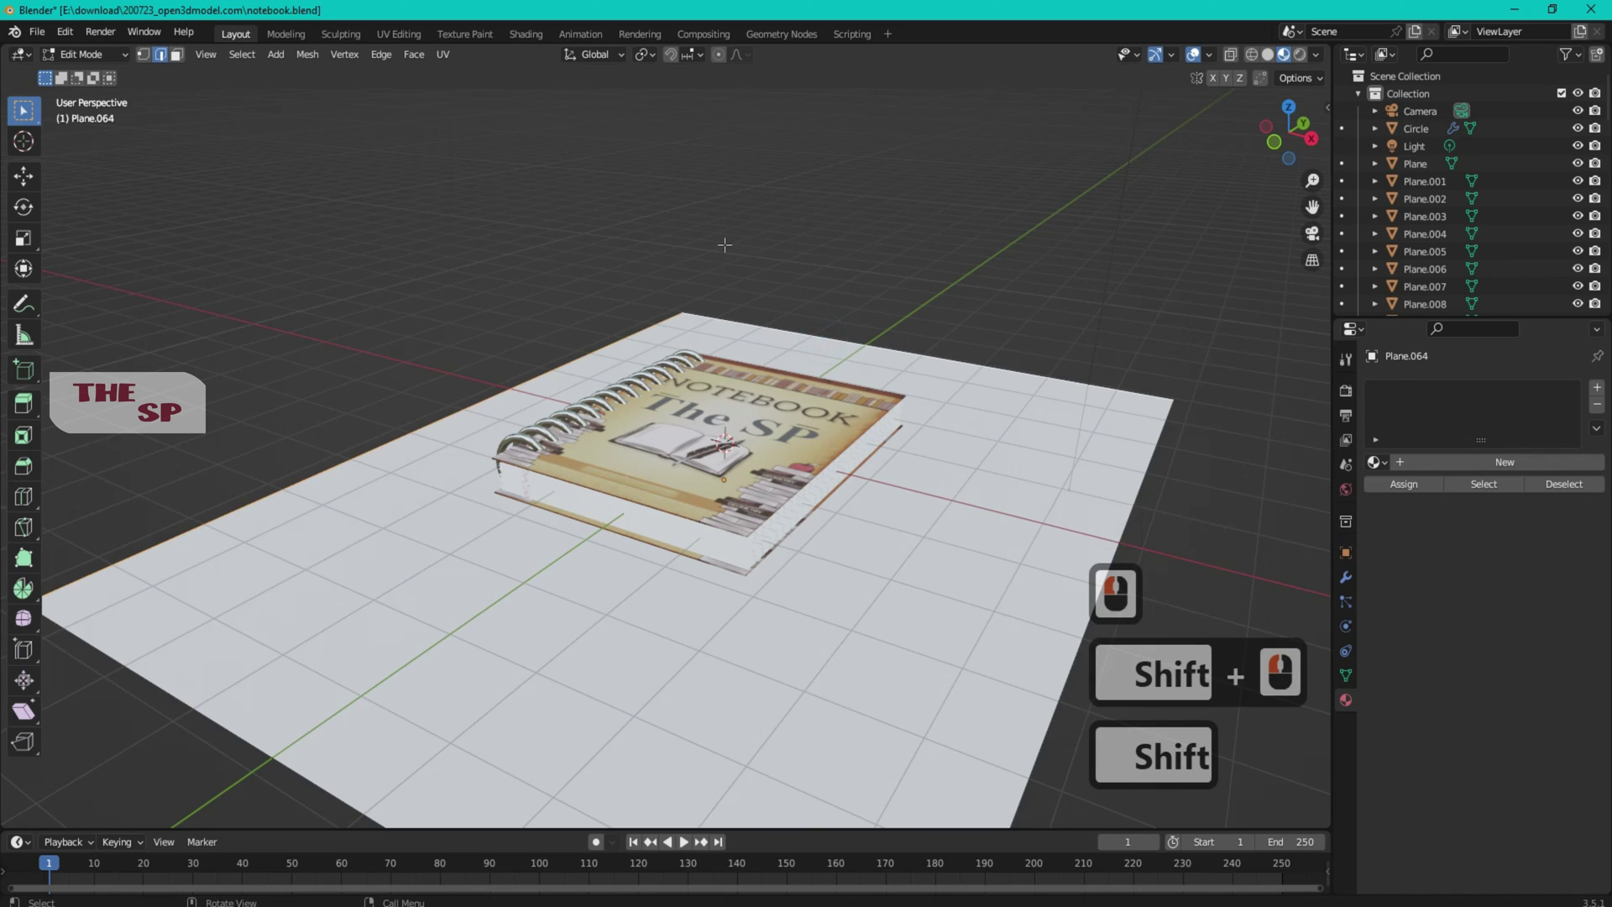
{"action": "key", "text": "e"}
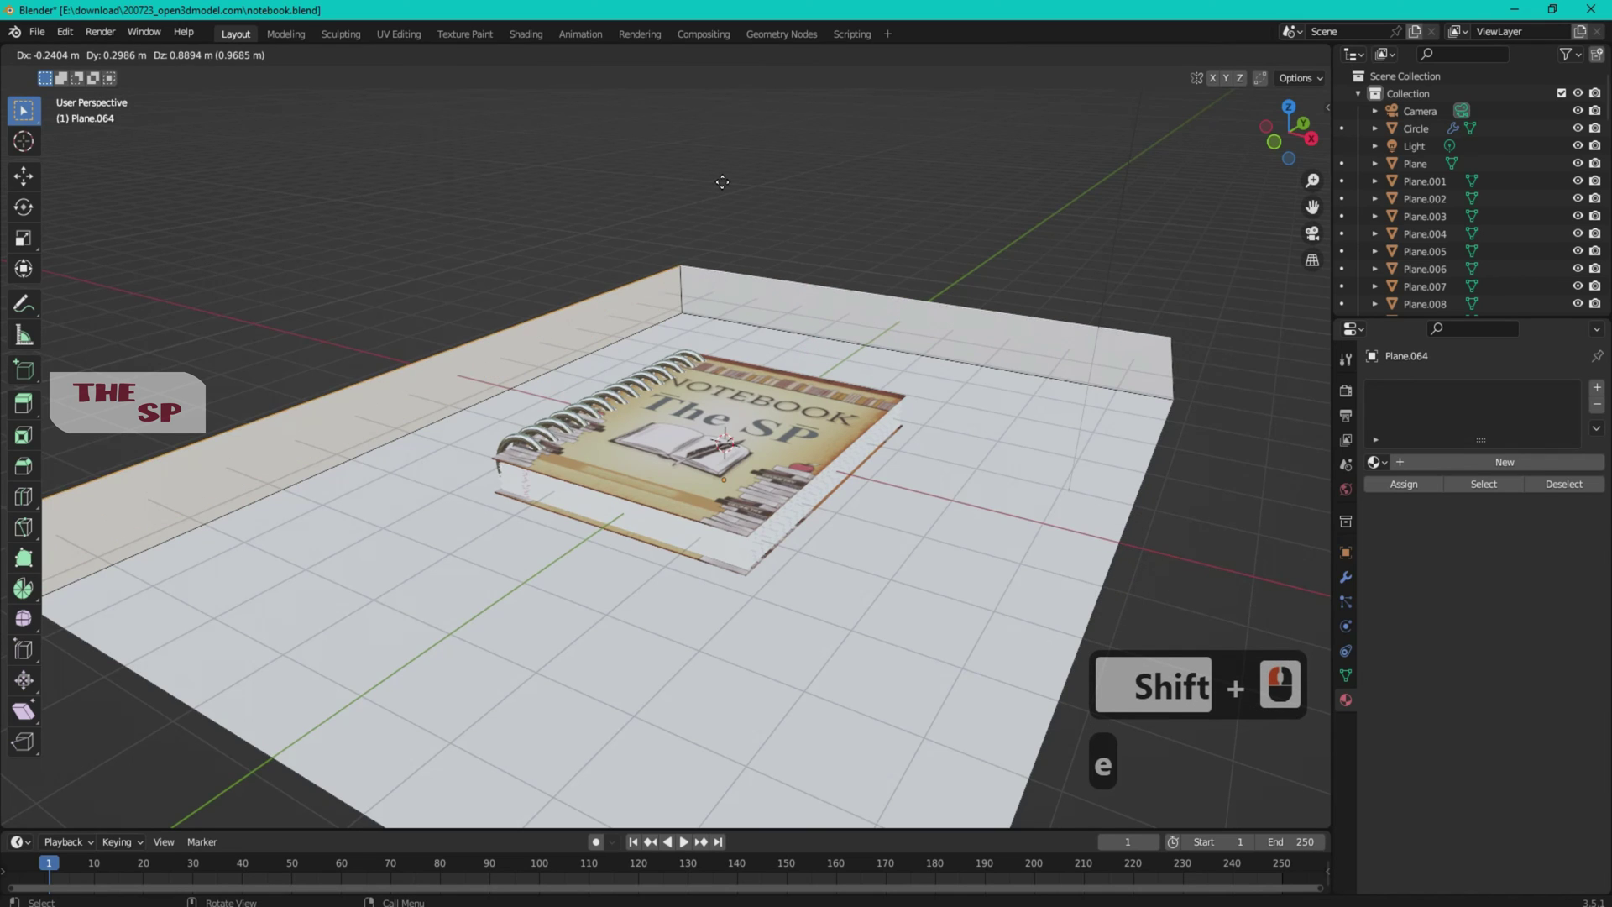
{"action": "key", "text": "z"}
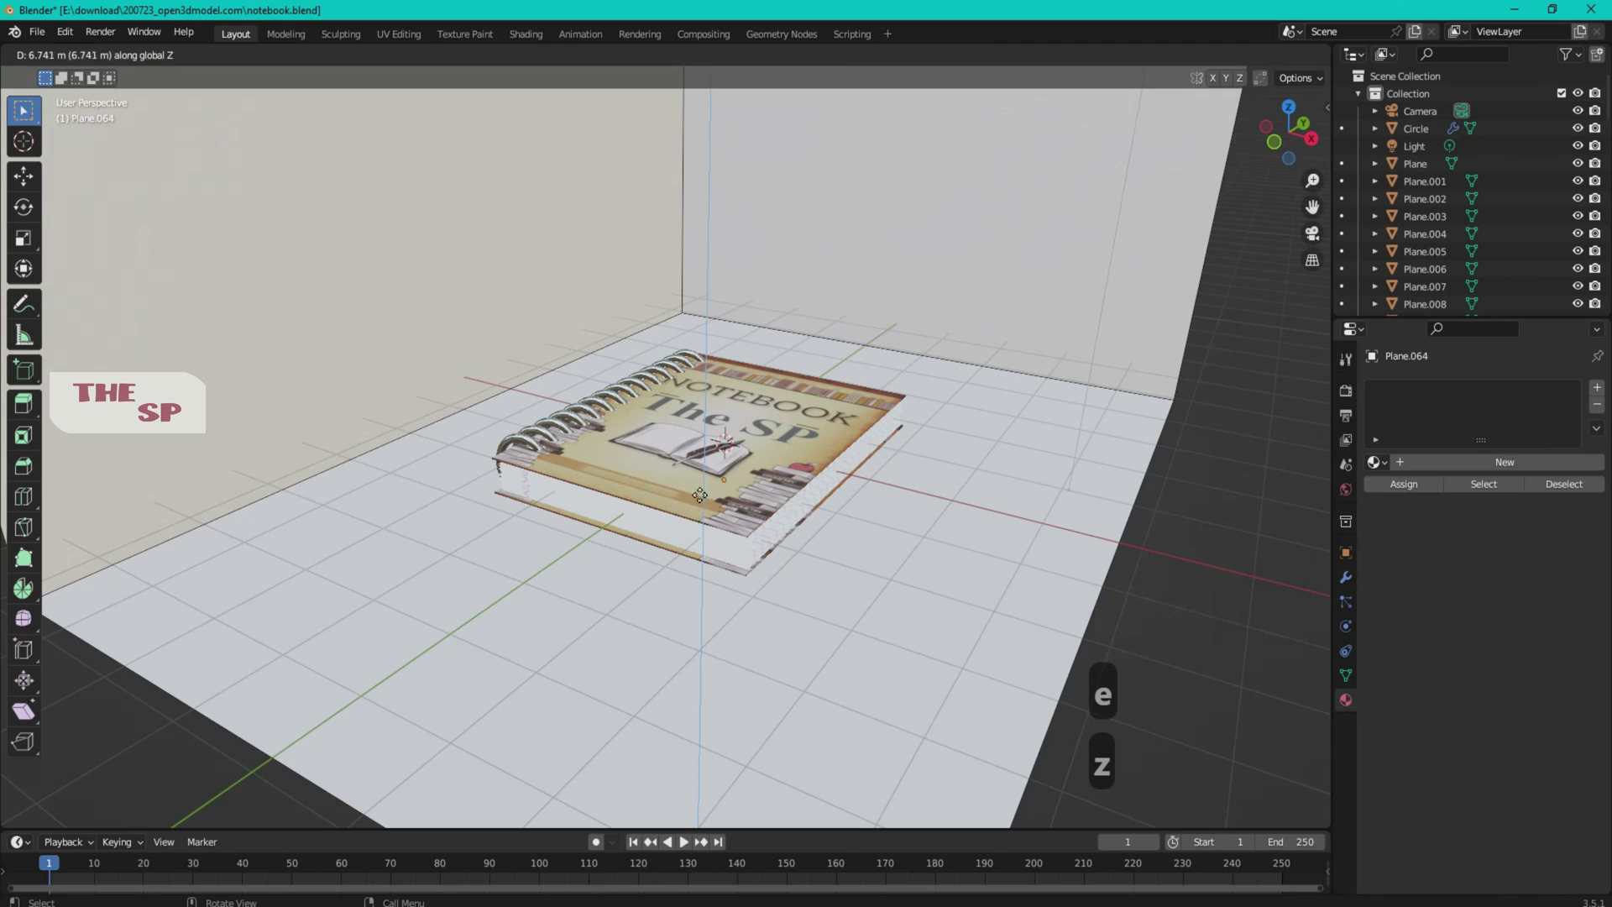
{"action": "left_click", "coordinate": [682, 242]}
Bevel the vertical corner edge and the two floor-to-wall edges of the backdrop with a width of about 0.244 m
{"action": "left_click", "coordinate": [679, 239]}
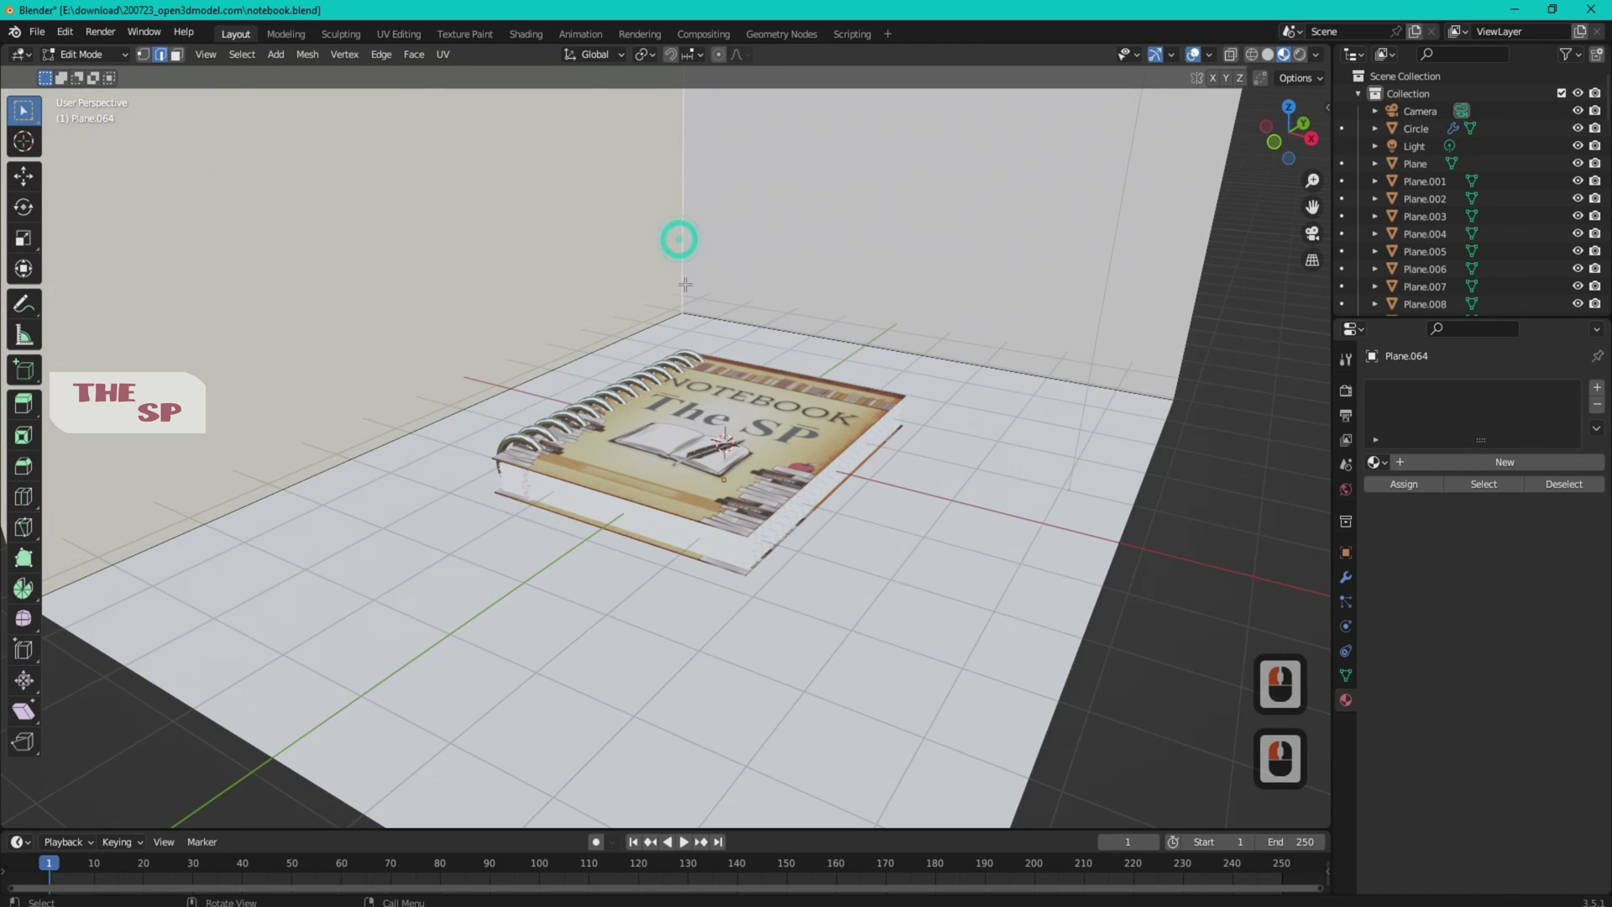
{"action": "key", "text": "shift"}
{"action": "left_click", "coordinate": [664, 322], "text": "shift"}
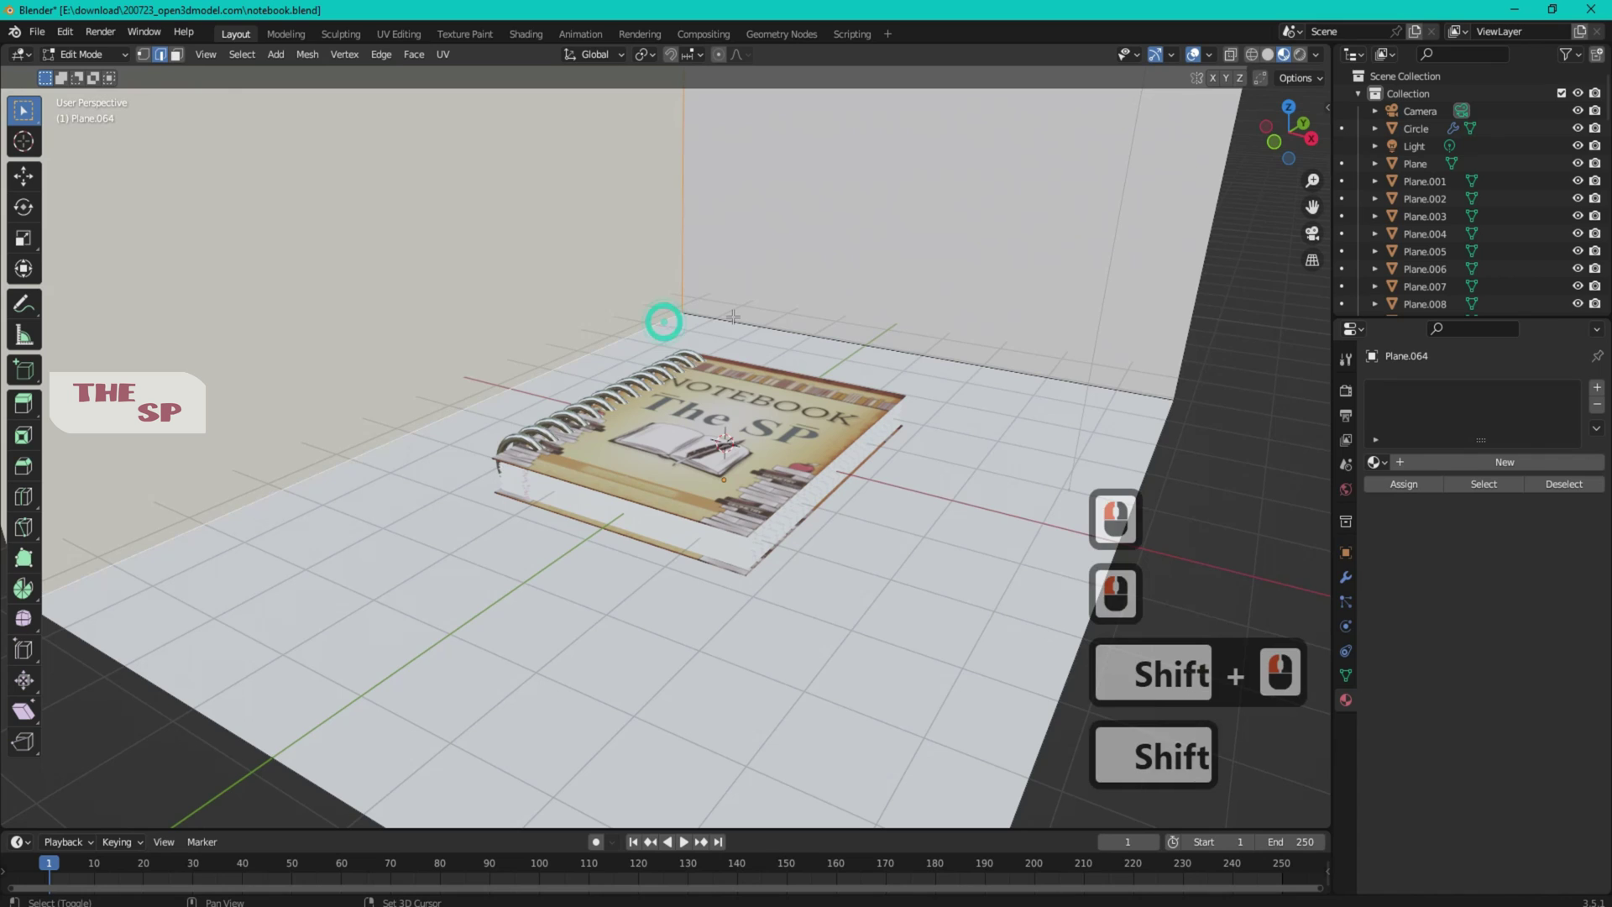
{"action": "left_click", "coordinate": [732, 319], "text": "shift"}
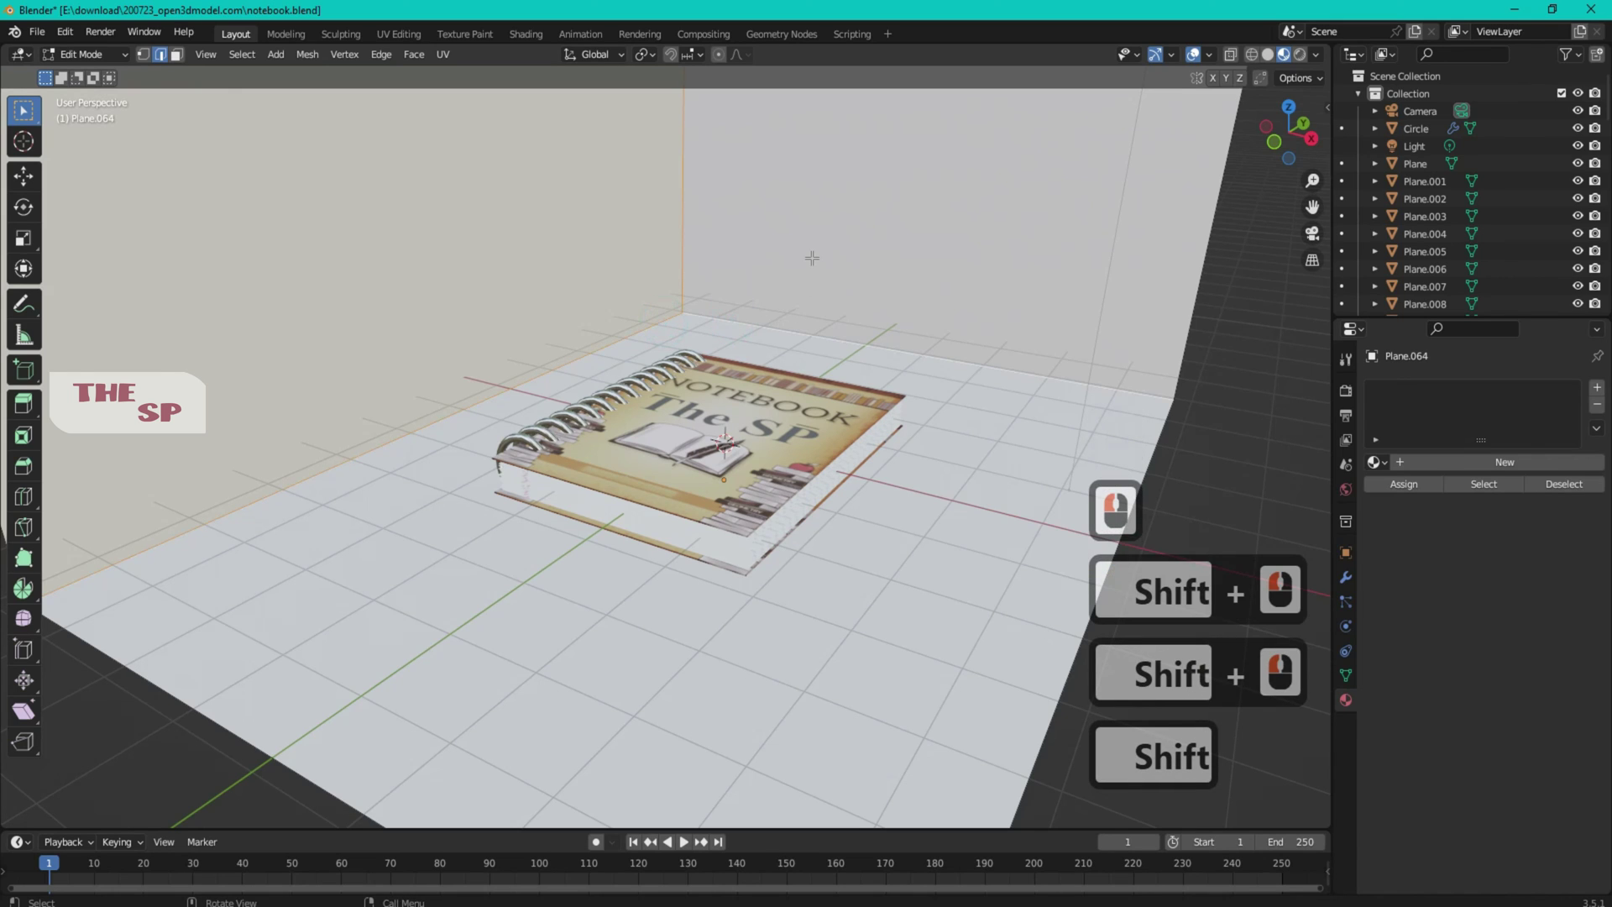
{"action": "key", "text": "ctrl"}
{"action": "key", "text": "ctrl+b"}
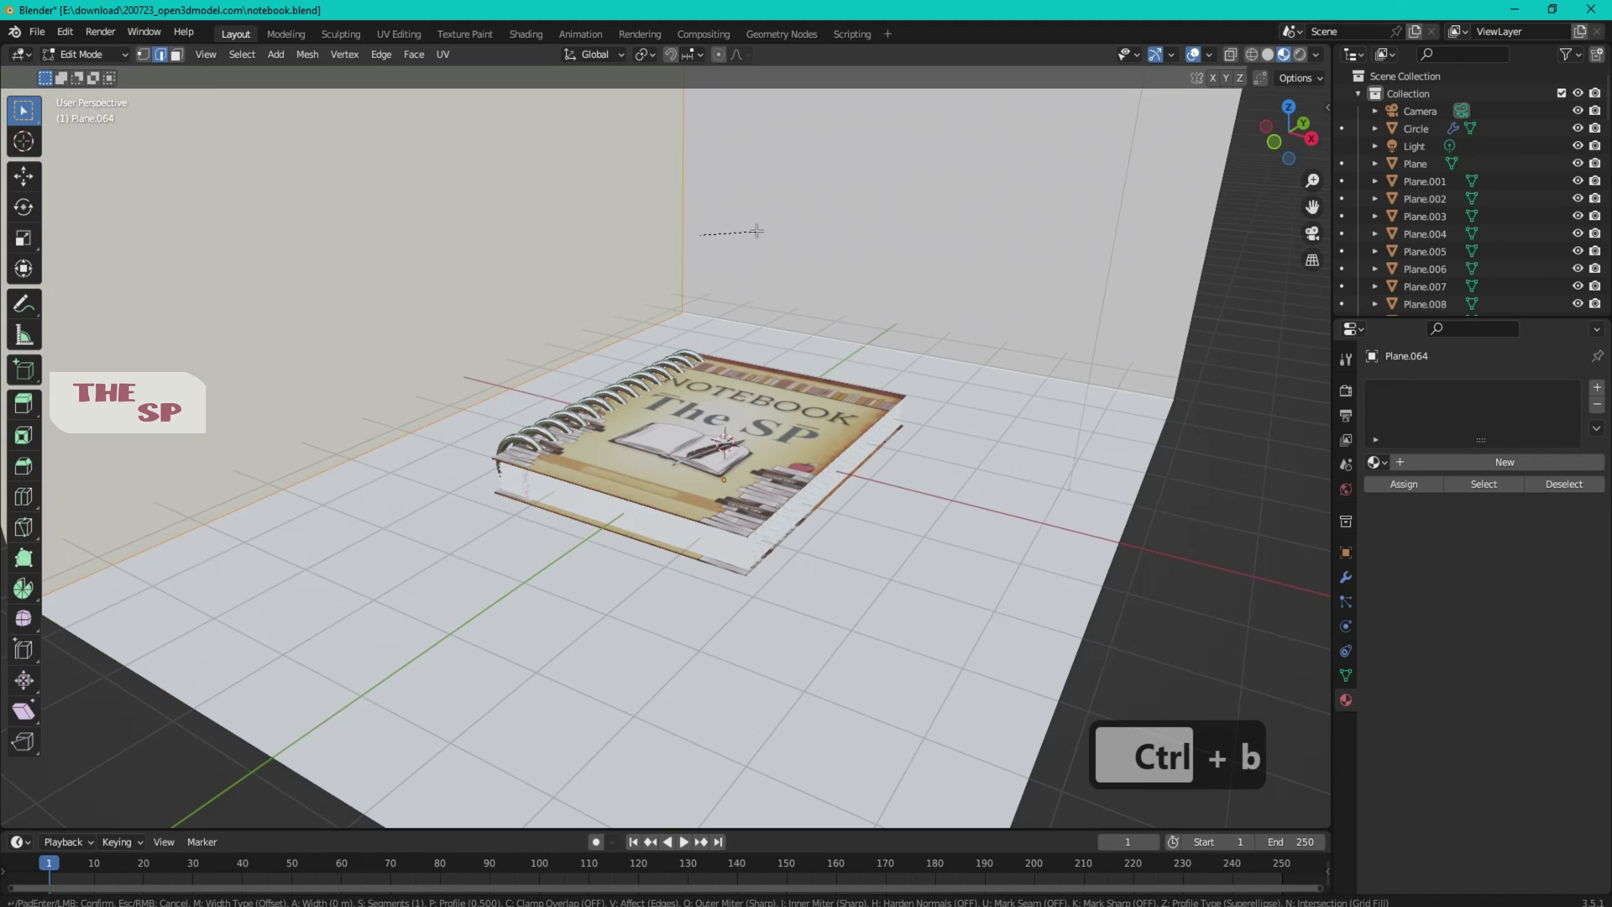
{"action": "left_click", "coordinate": [898, 239]}
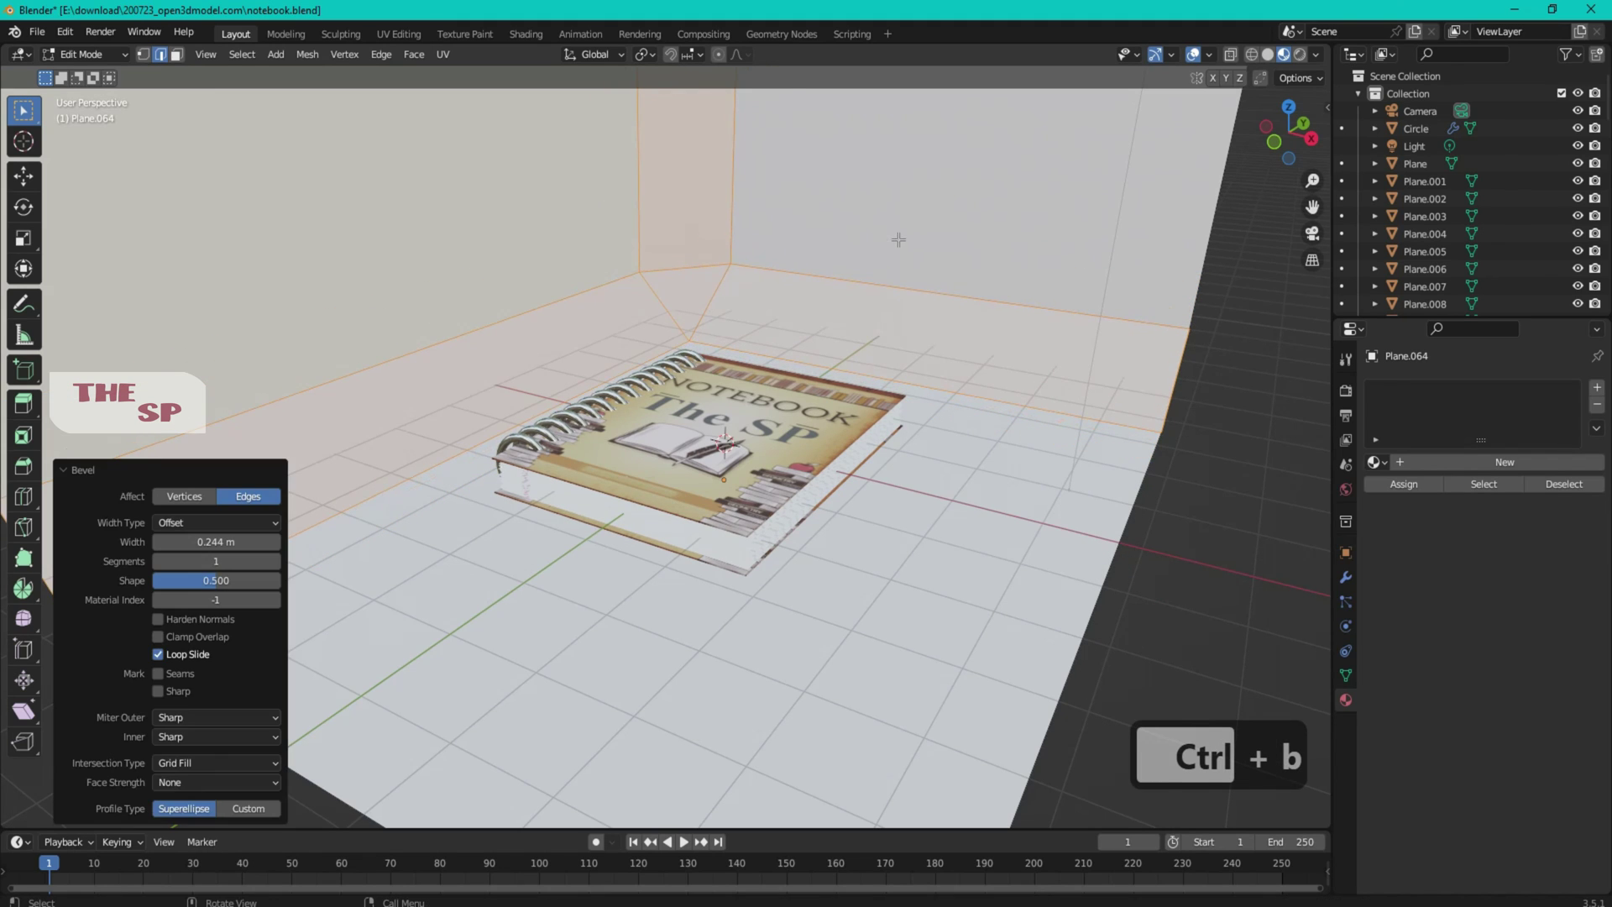
Set the backdrop bevel to 37 segments, then deselect the edges and return to Object Mode
{"action": "double_click", "coordinate": [205, 560]}
{"action": "type", "text": "37"}
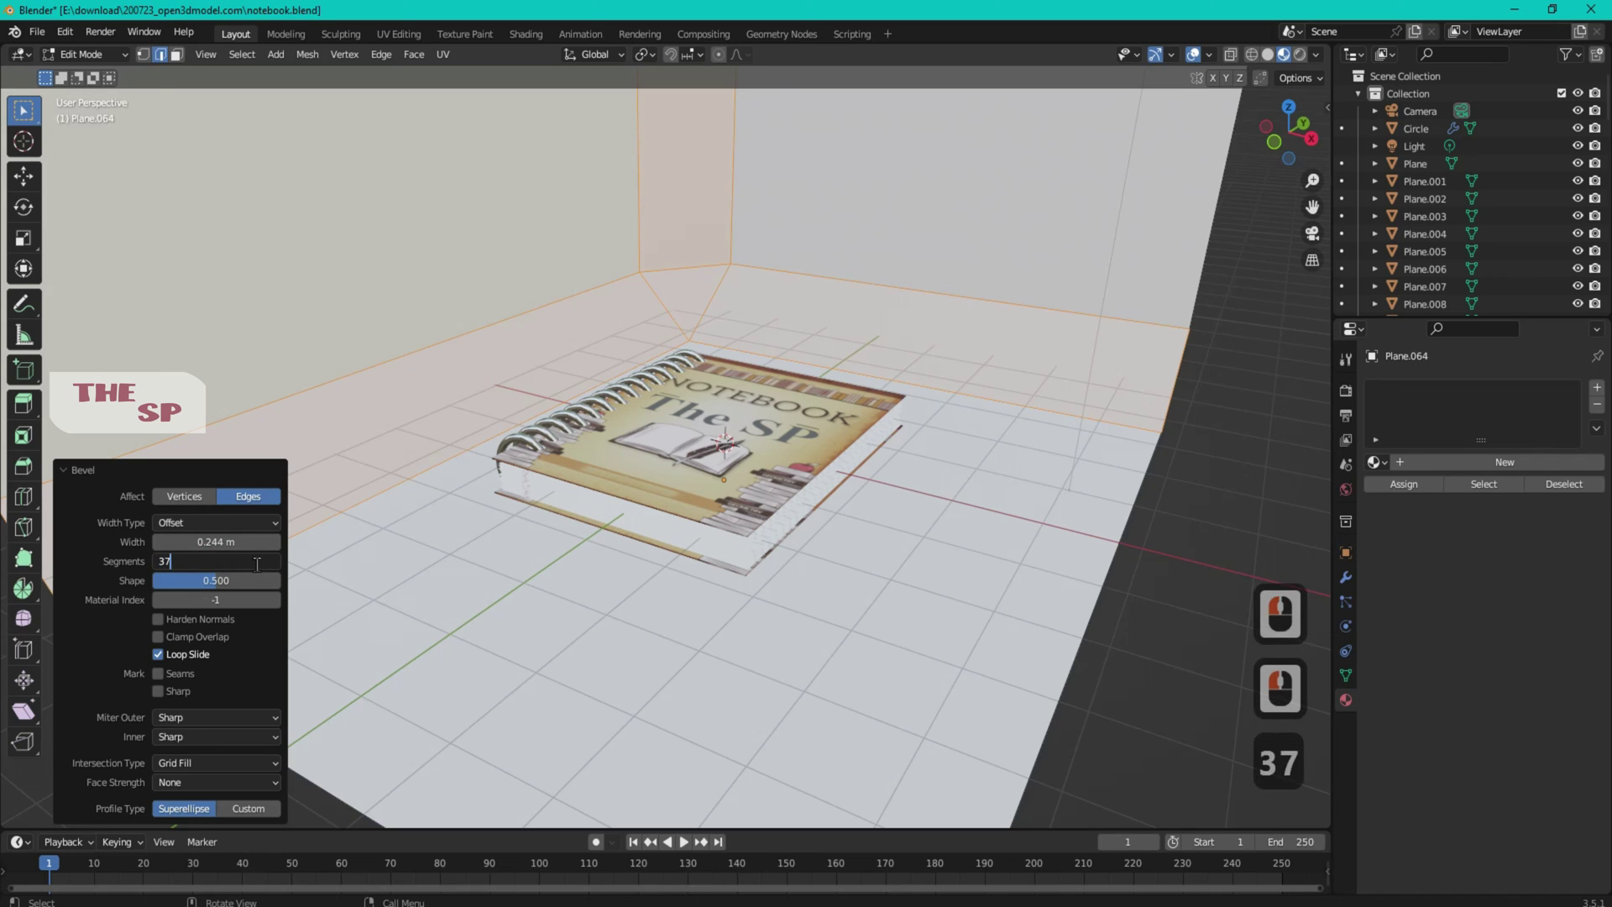
{"action": "key", "text": "Return"}
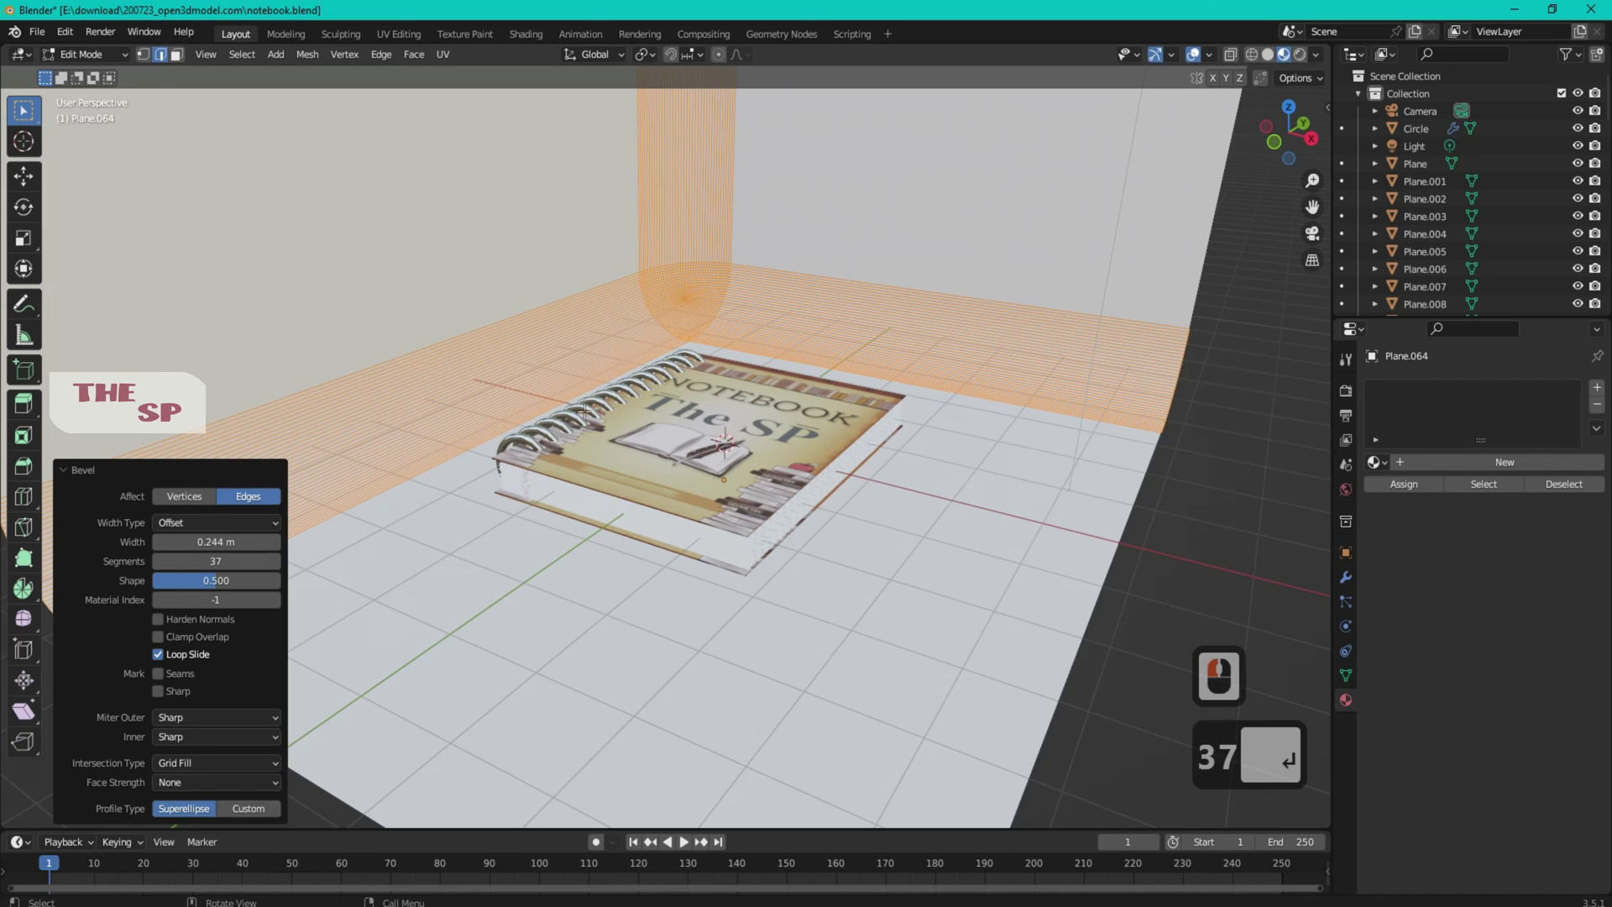
{"action": "left_click_drag", "start_coordinate": [1296, 144], "coordinate": [964, 308]}
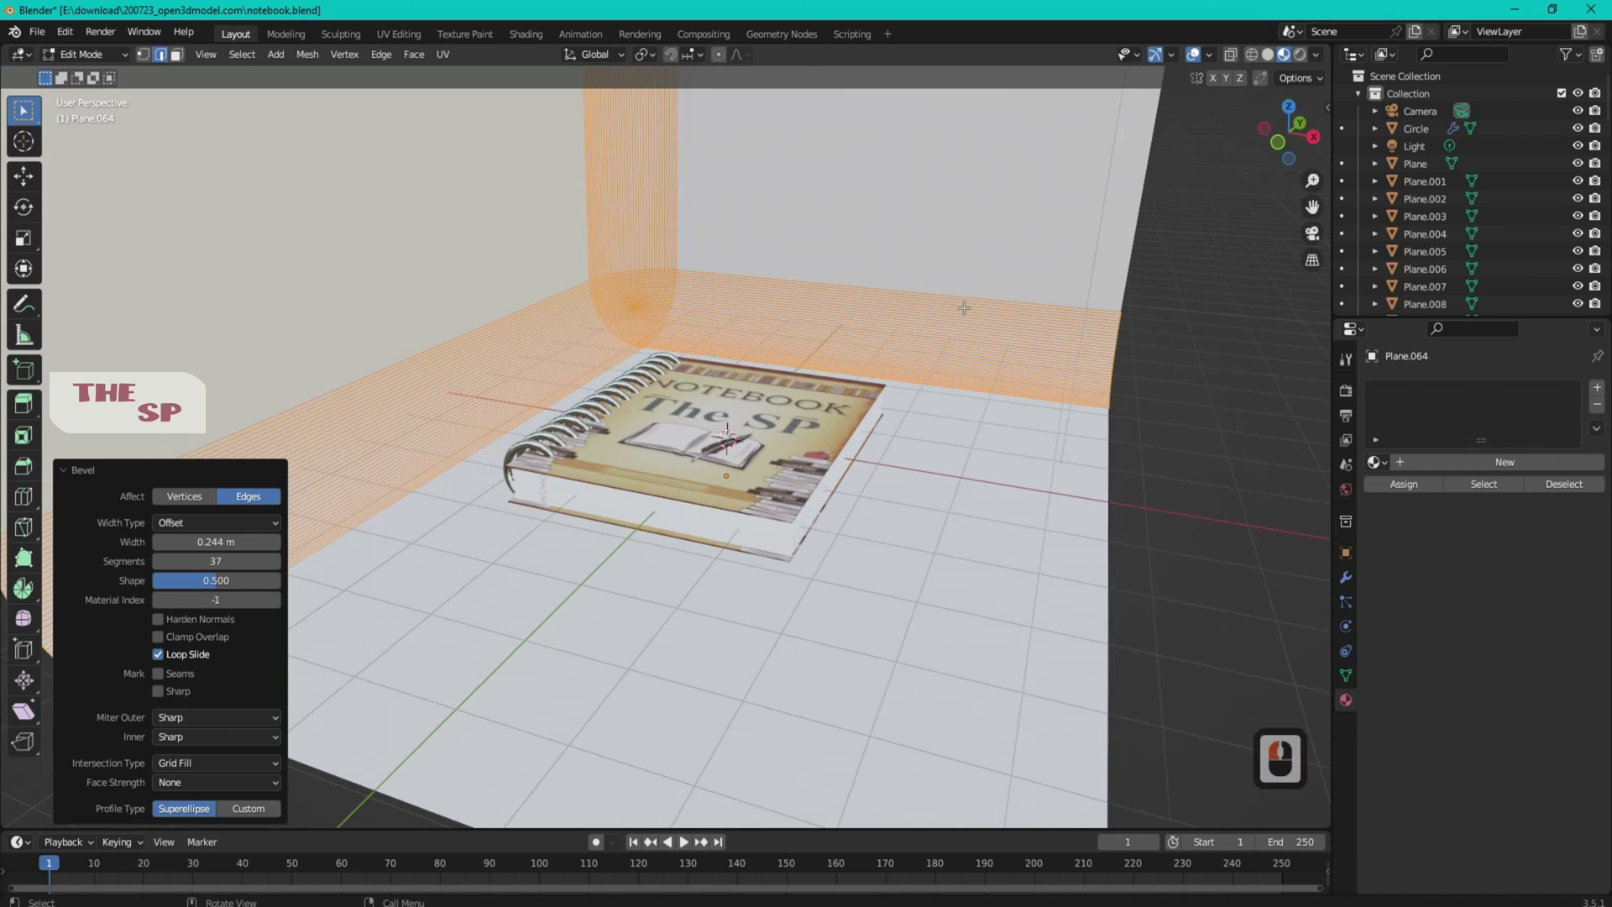
{"action": "left_click", "coordinate": [1153, 408]}
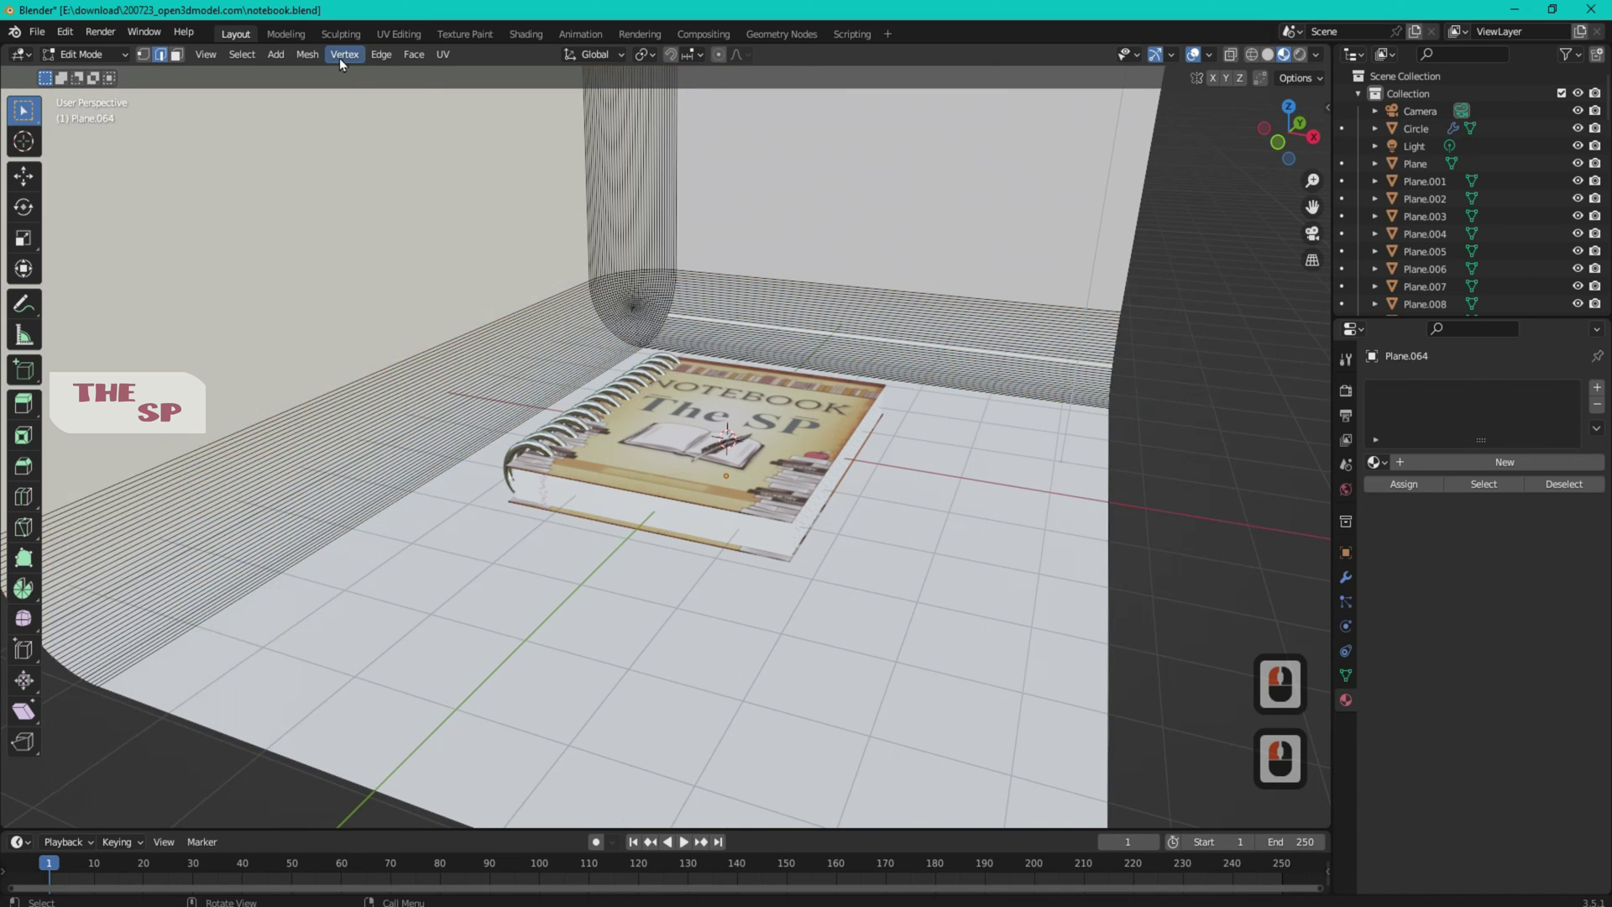
{"action": "left_click", "coordinate": [84, 54]}
{"action": "left_click", "coordinate": [94, 67]}
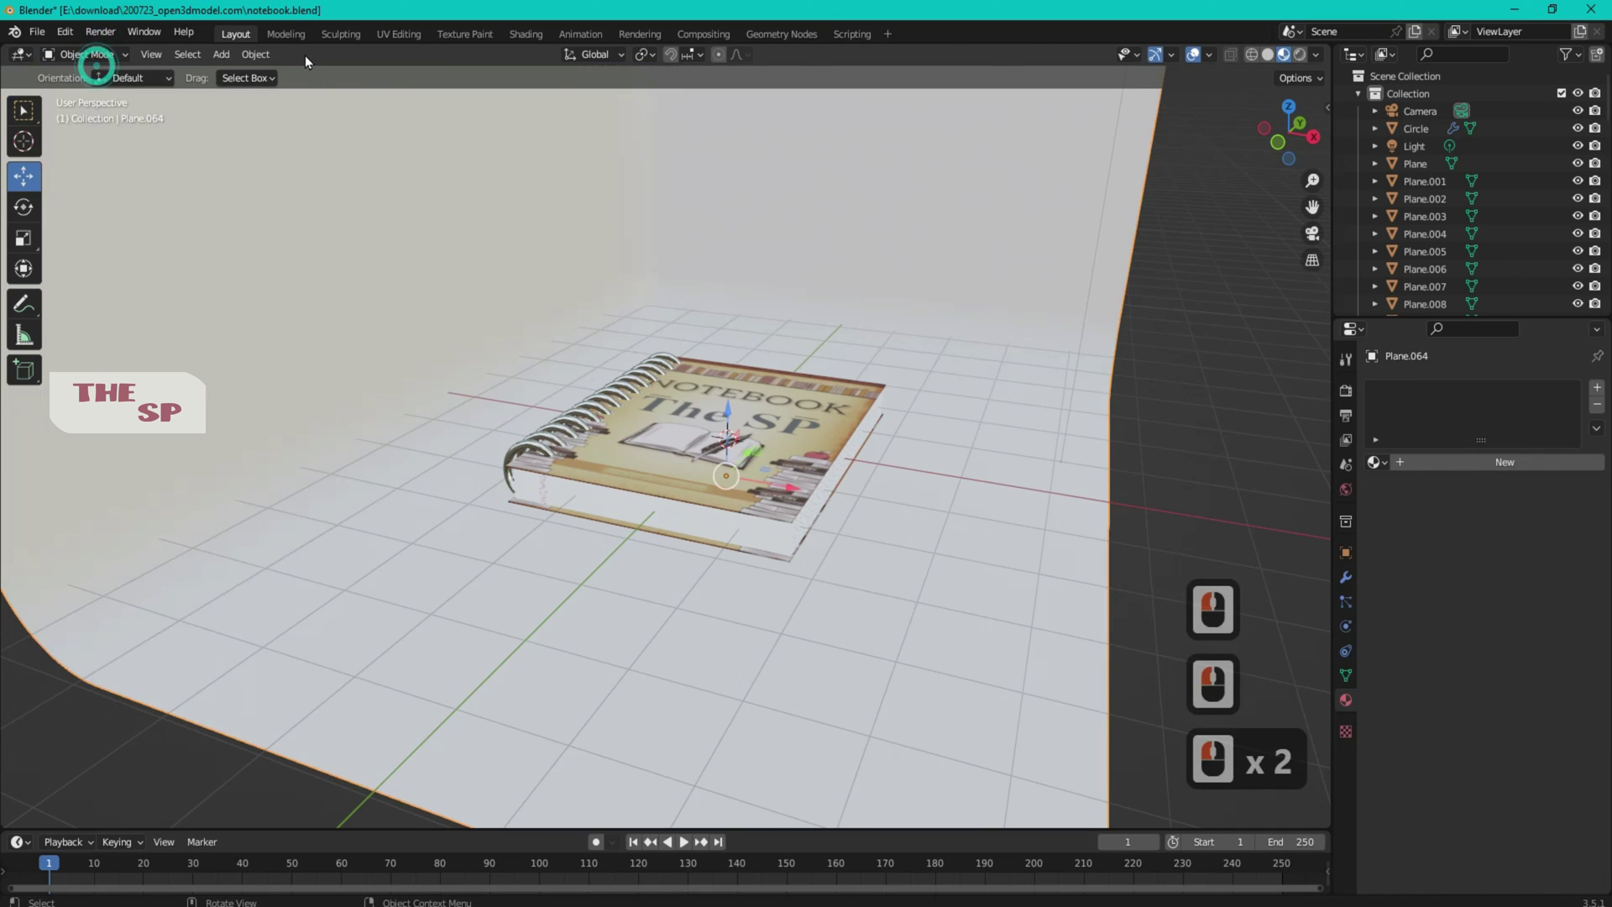
Add an area light at the world origin and set its power to 1000 W
{"action": "left_click", "coordinate": [221, 54]}
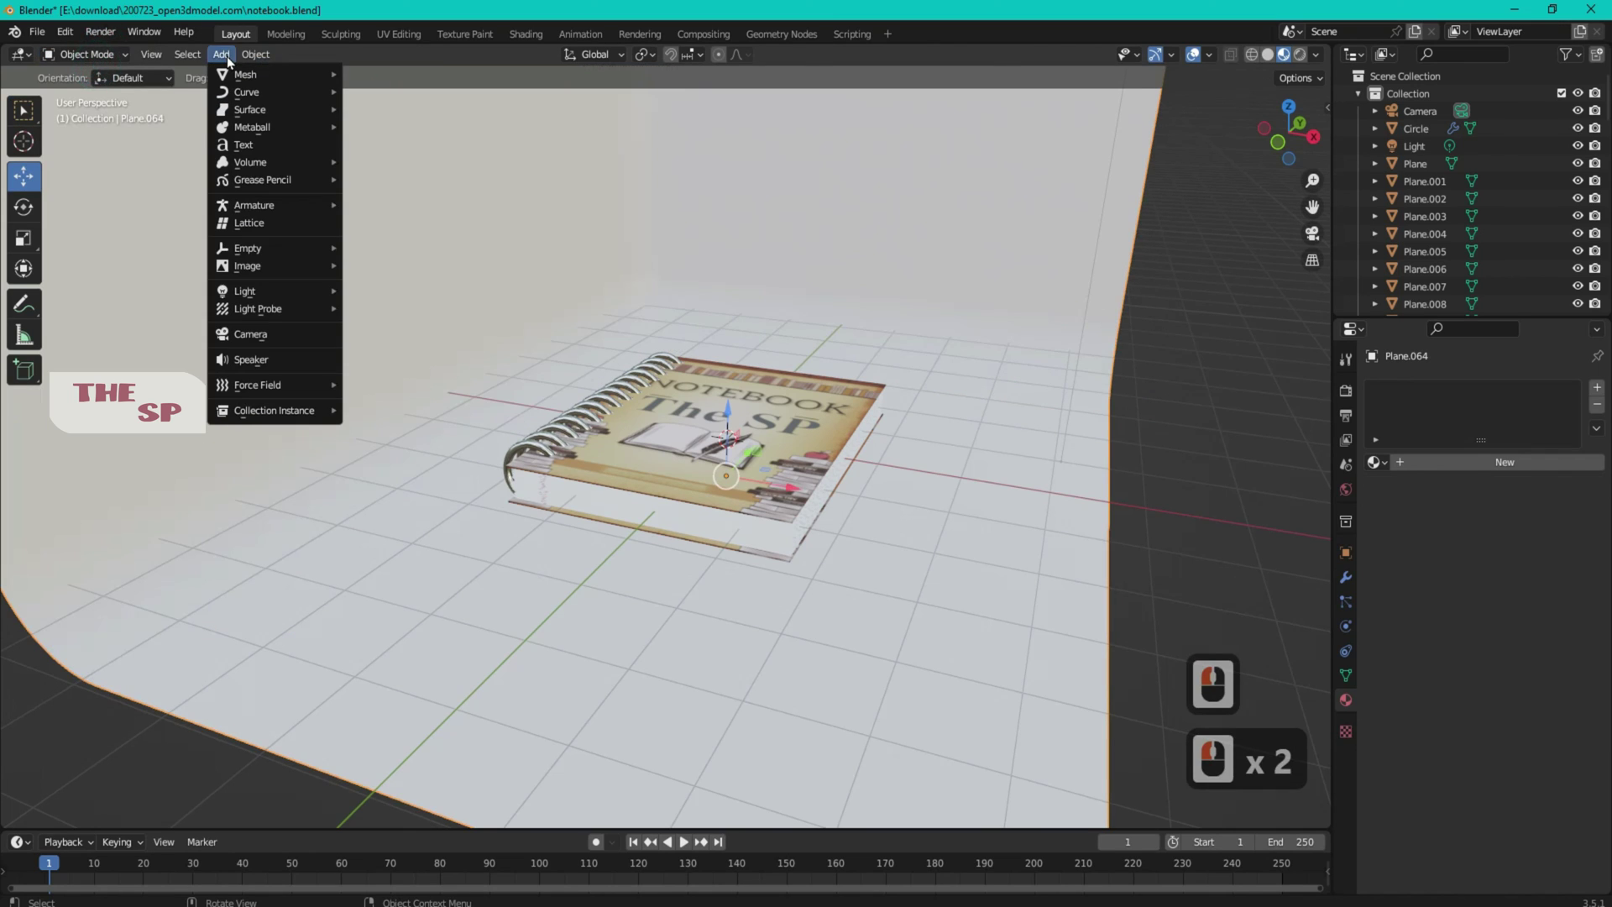
{"action": "left_click", "coordinate": [252, 290]}
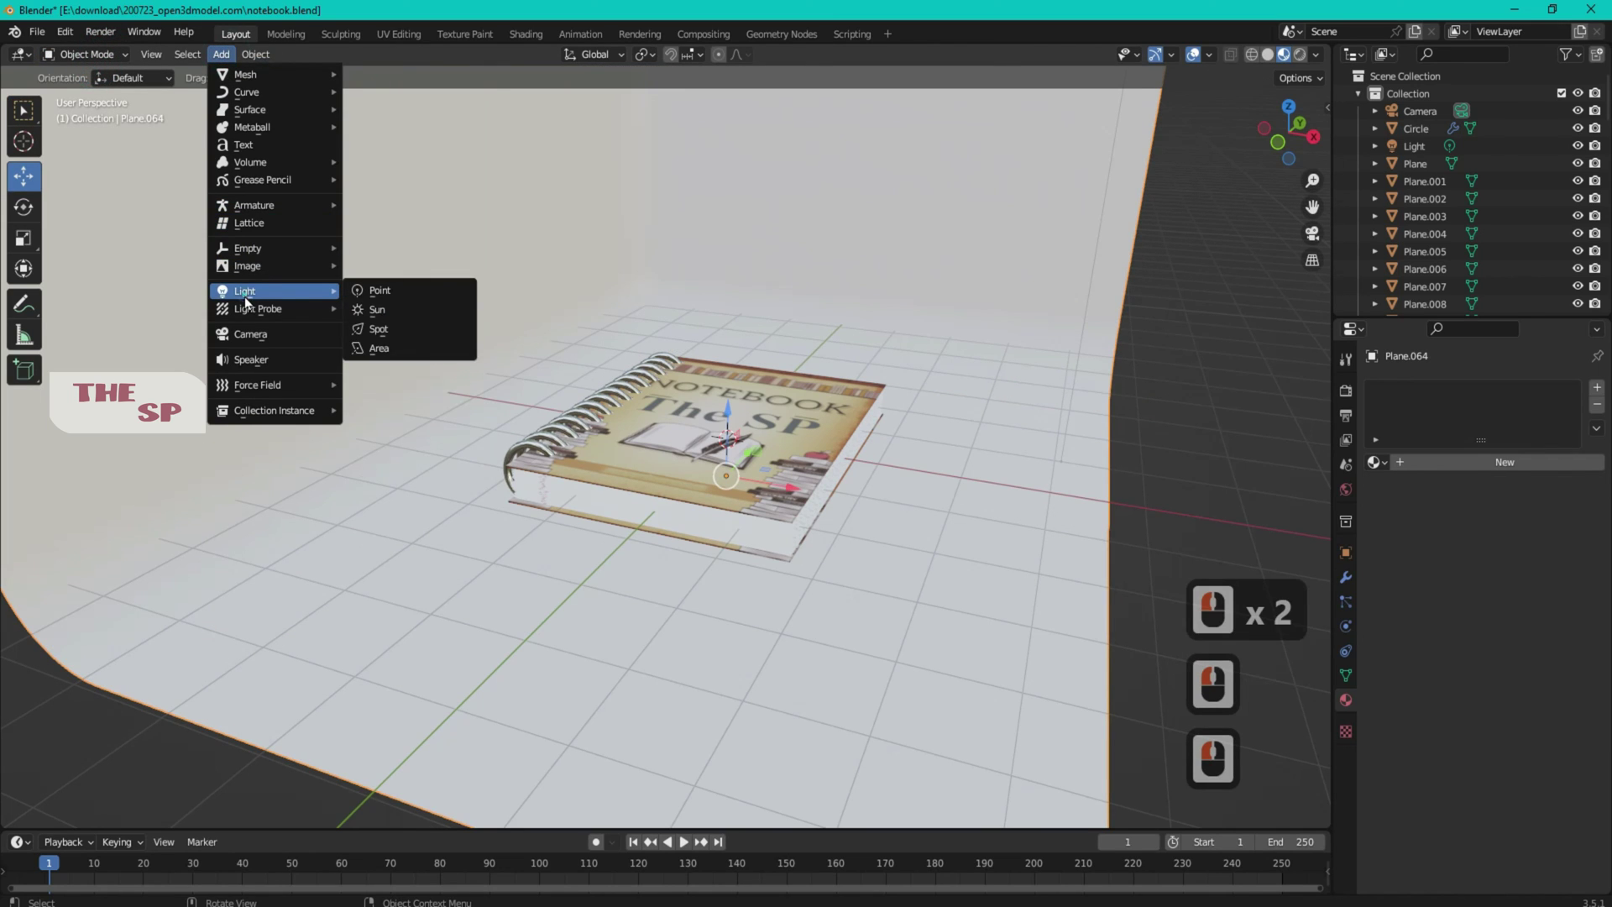
{"action": "left_click", "coordinate": [380, 350]}
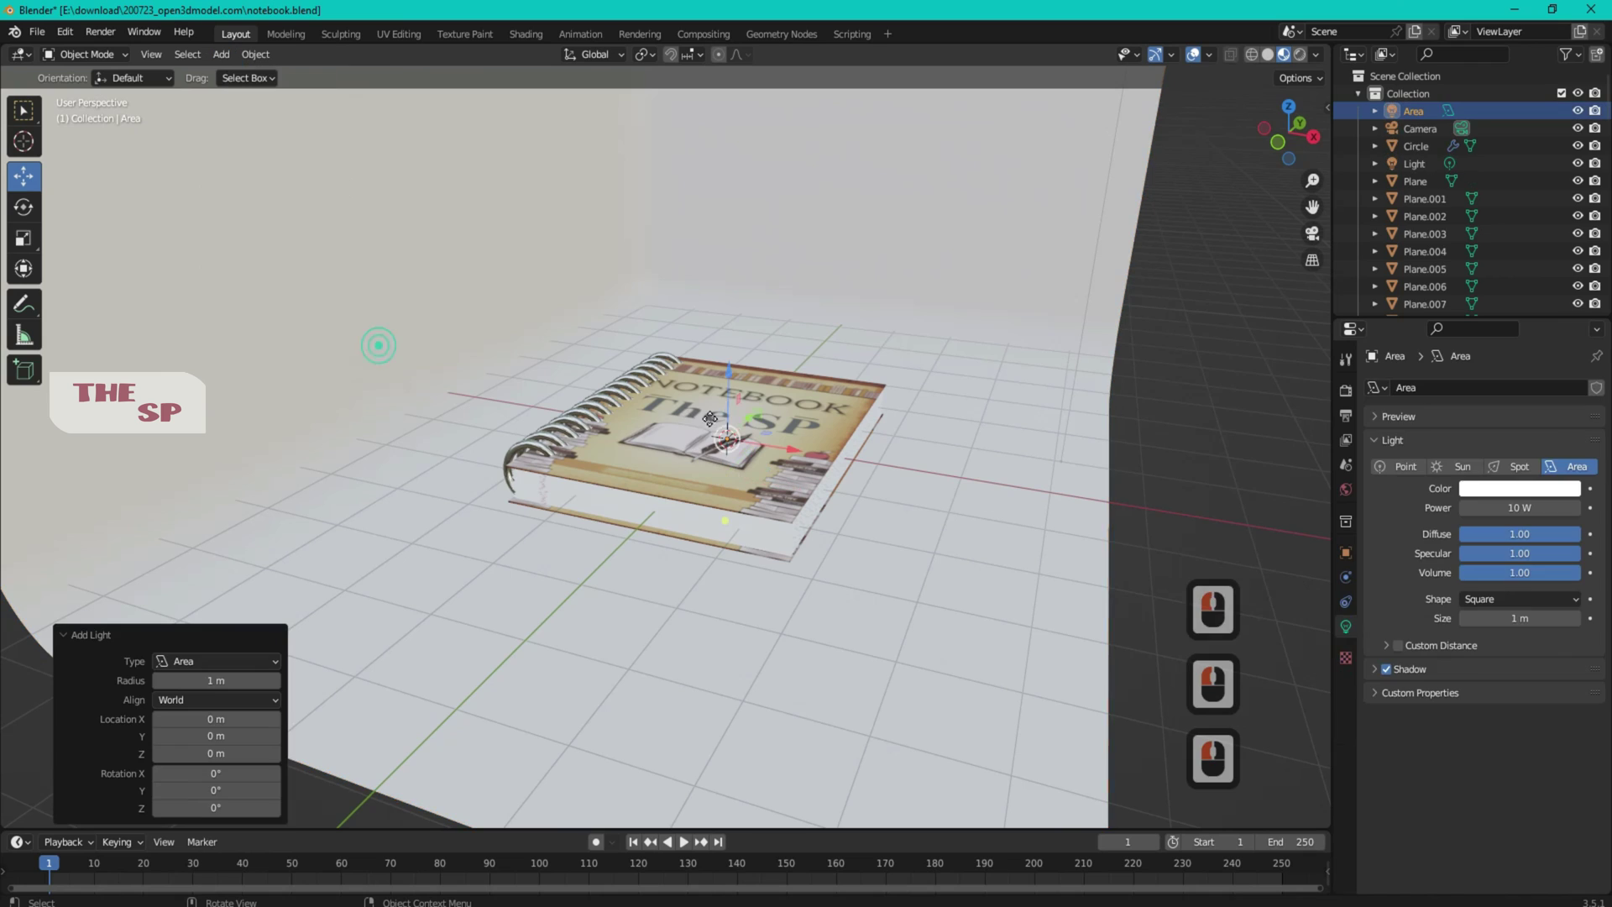
{"action": "double_click", "coordinate": [1519, 507]}
{"action": "type", "text": "1000"}
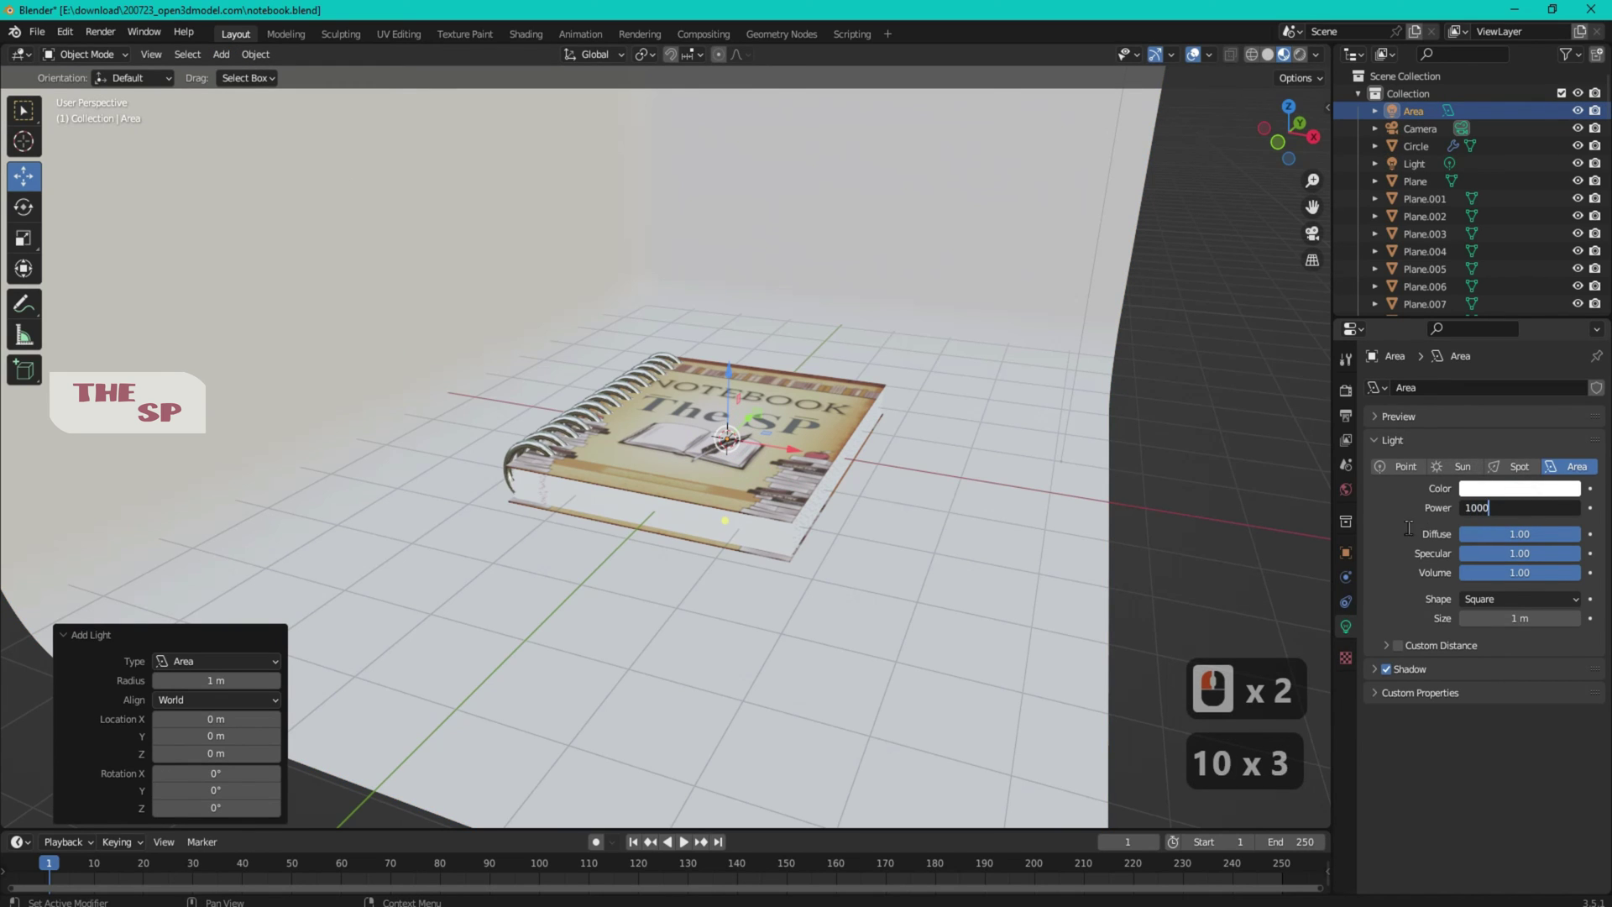
{"action": "left_click", "coordinate": [868, 358]}
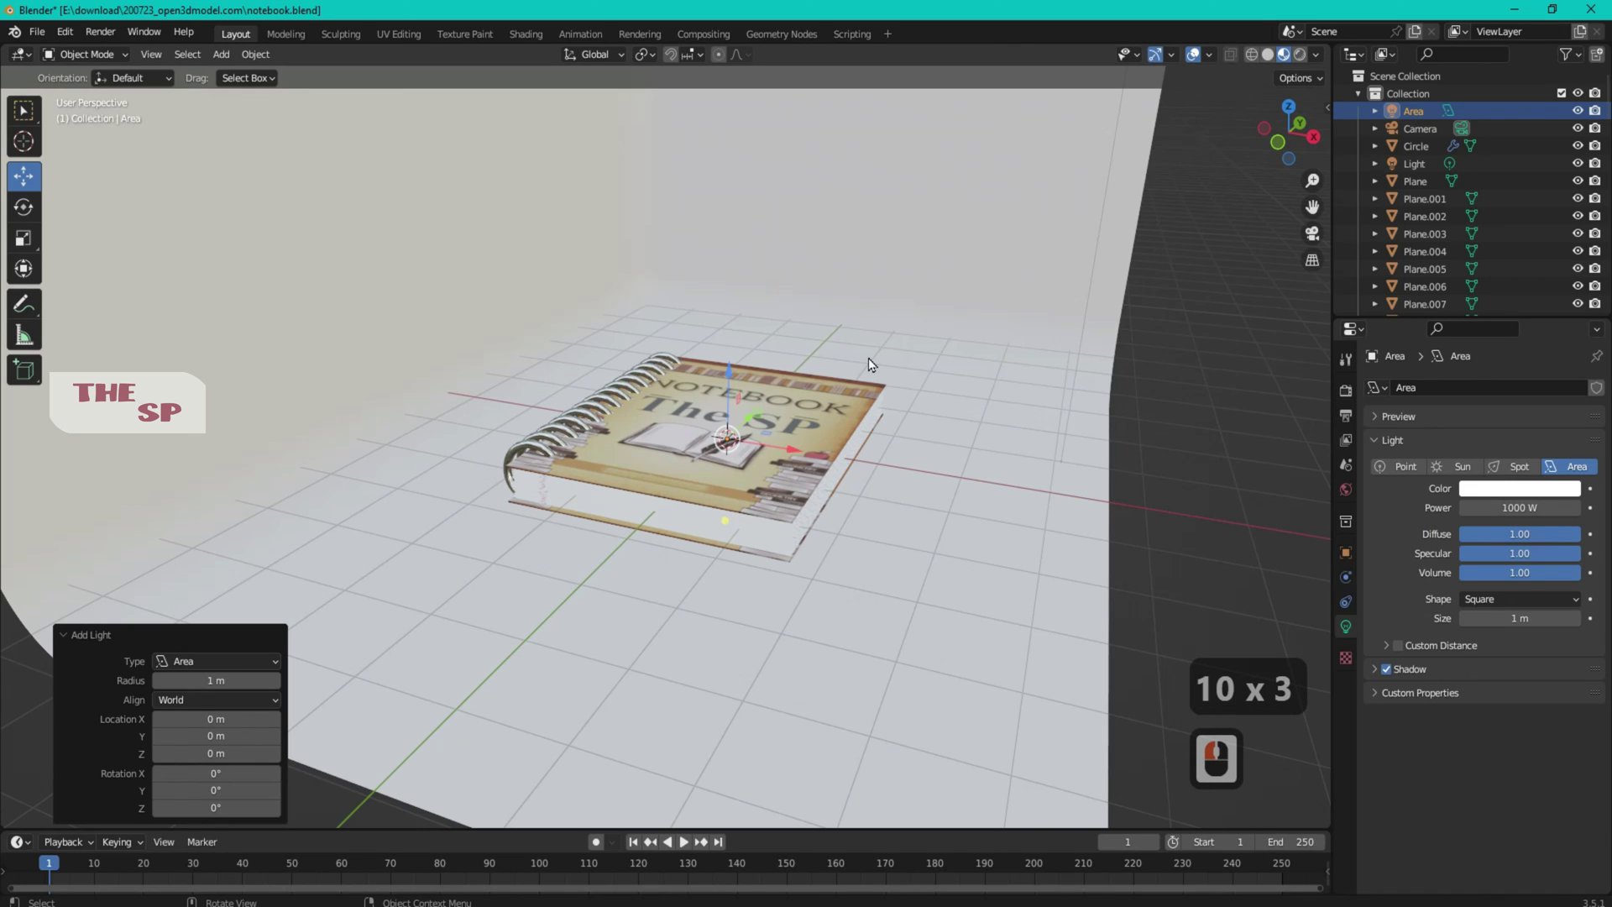
Raise the area light above the notebook by about 2.86 m and another 0.79 m, and change its shape to Ellipse
{"action": "left_click_drag", "start_coordinate": [728, 361], "coordinate": [738, 128]}
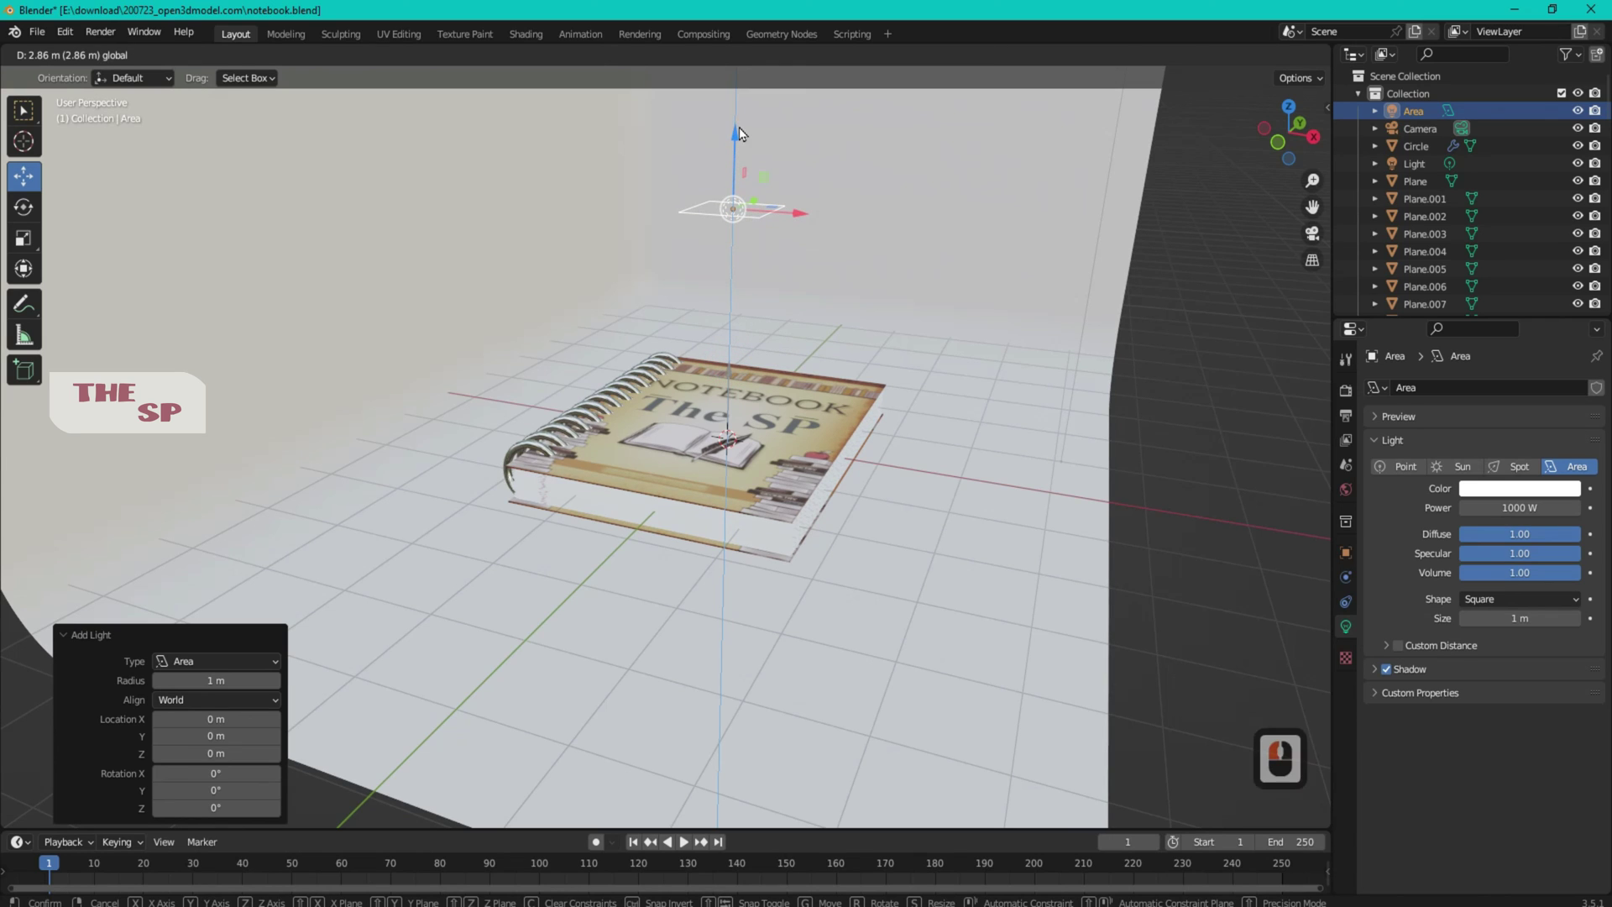
{"action": "left_click", "coordinate": [1500, 599]}
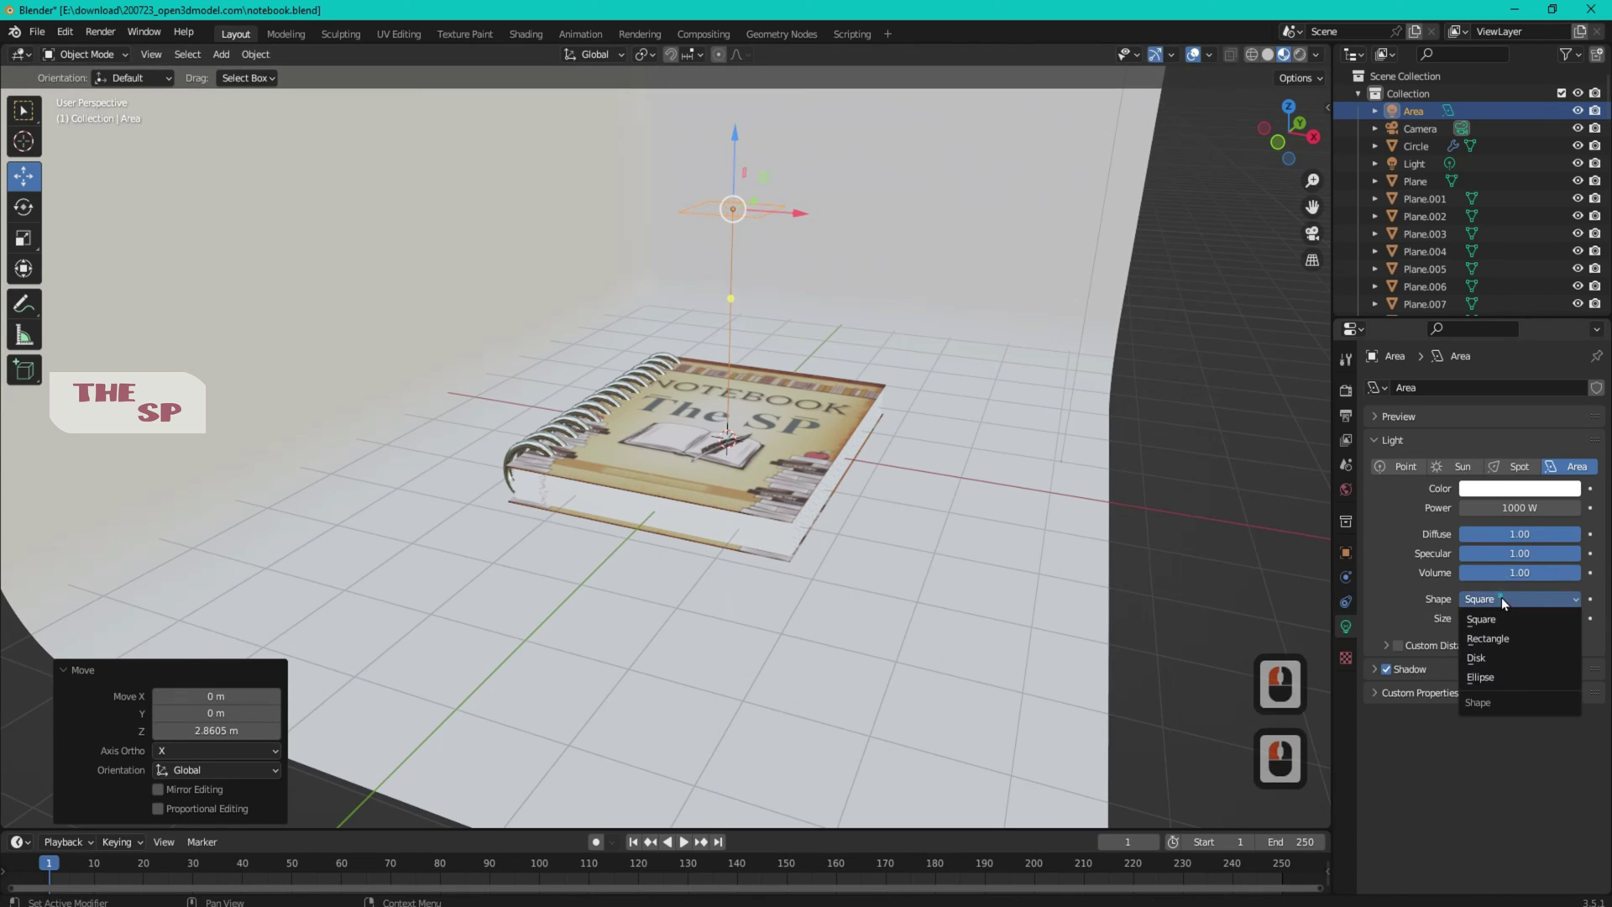
{"action": "left_click", "coordinate": [1479, 677]}
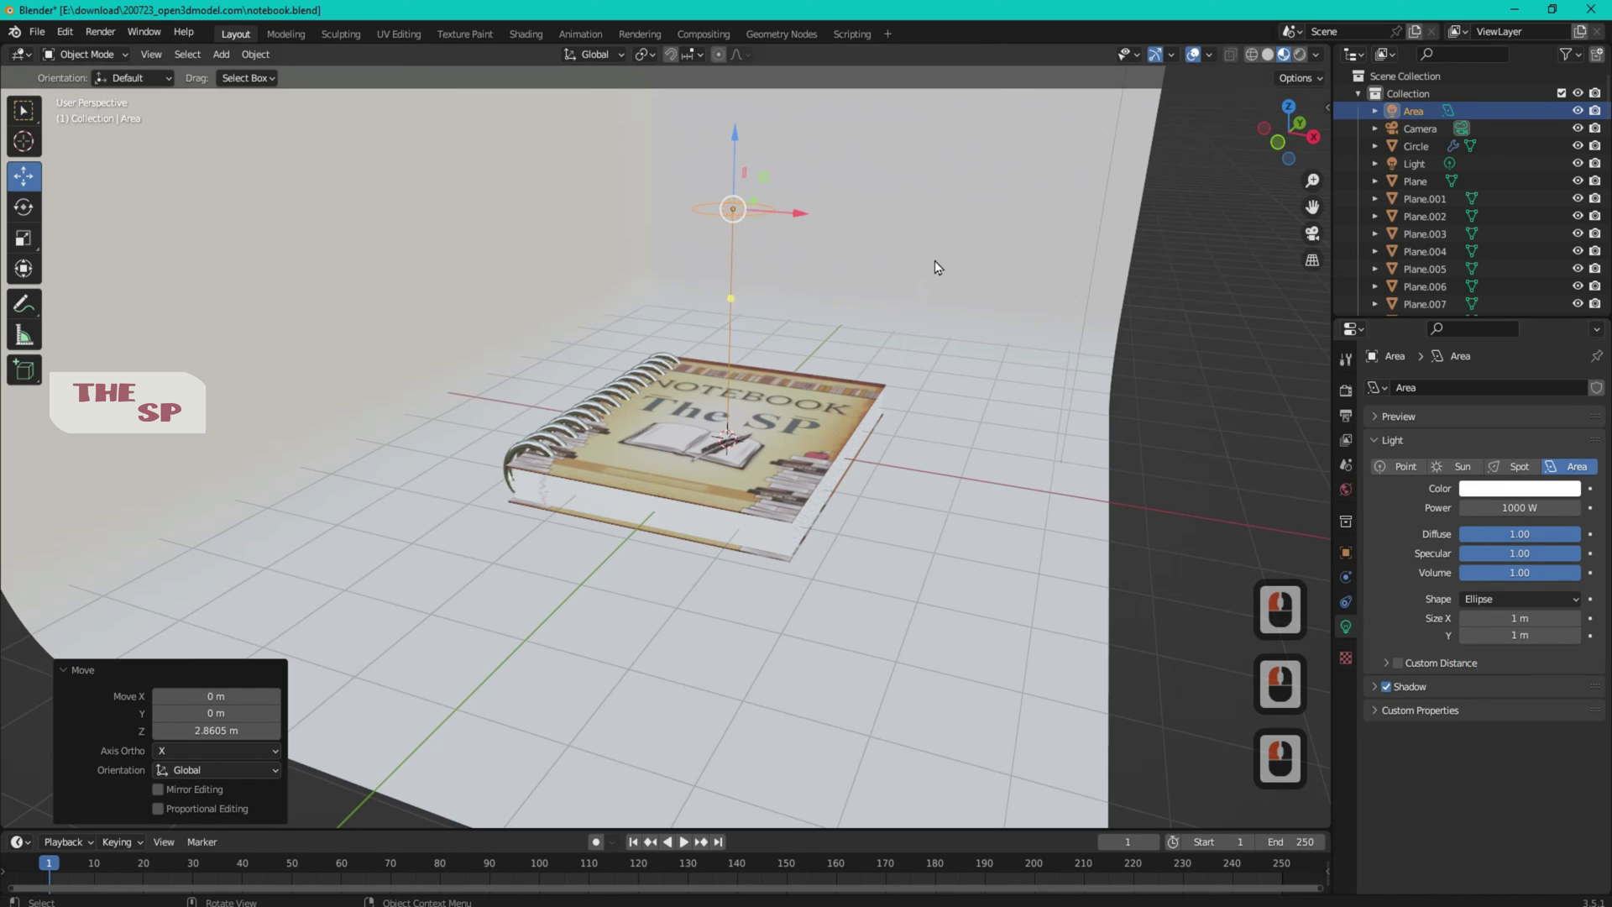
{"action": "mouse_move", "coordinate": [737, 126]}
{"action": "left_mouse_down"}
{"action": "mouse_move", "coordinate": [723, 174]}
{"action": "mouse_move", "coordinate": [708, 133]}
{"action": "left_mouse_up"}
Duplicate the elliptical area light and move the copy about 4.68 m along the X axis
{"action": "scroll", "coordinate": [723, 183], "scroll_direction": "down", "scroll_amount": 2}
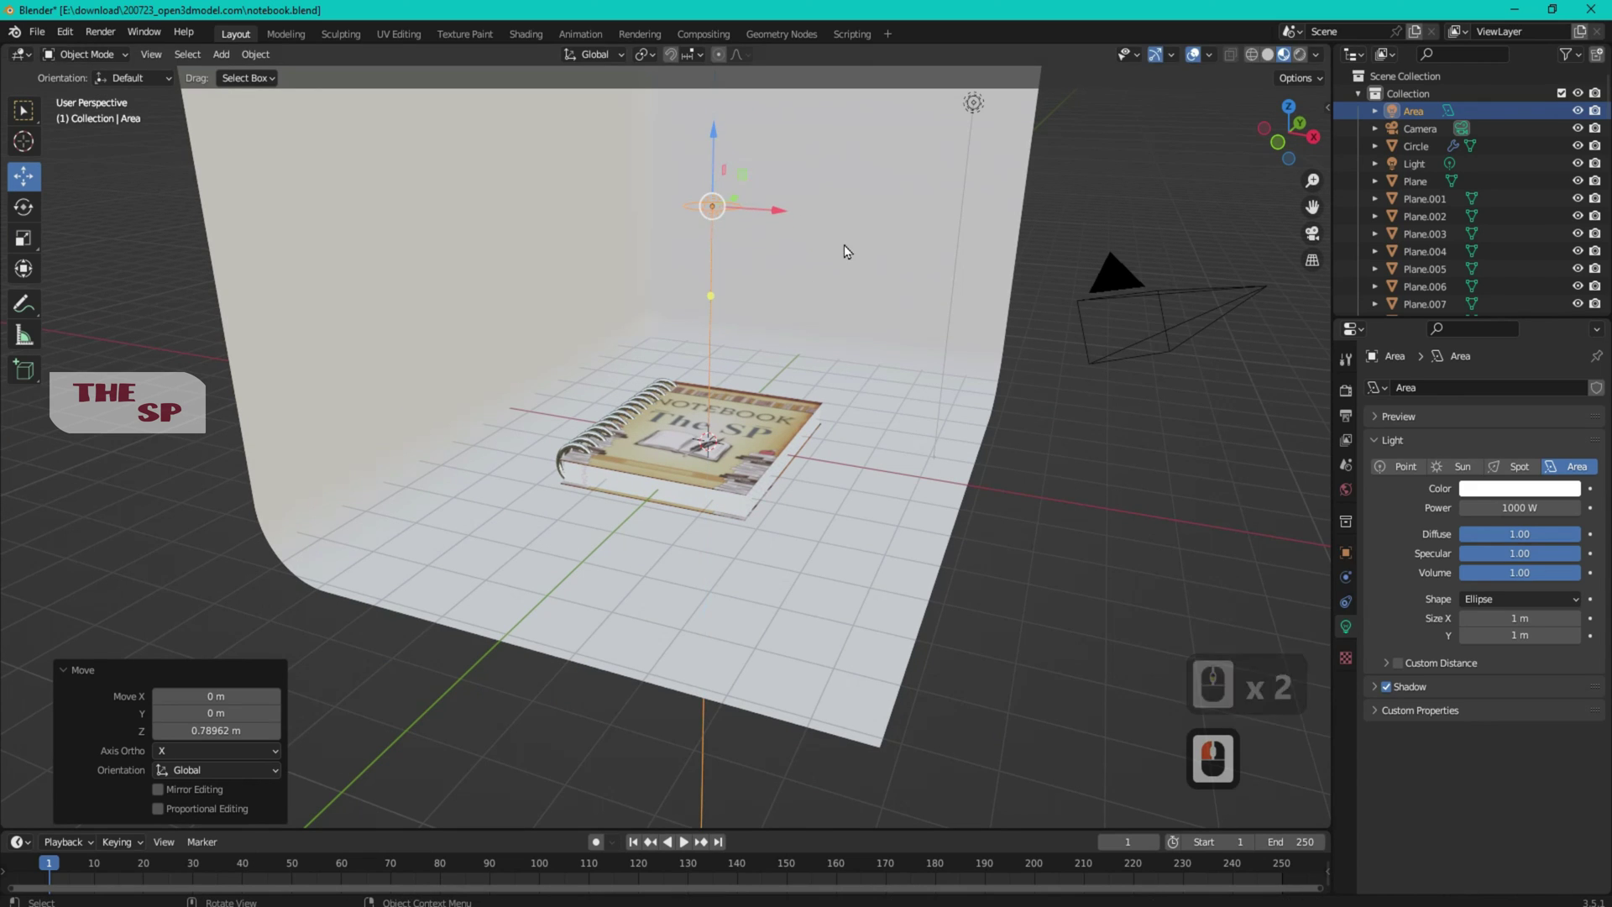
{"action": "key", "text": "shift+d"}
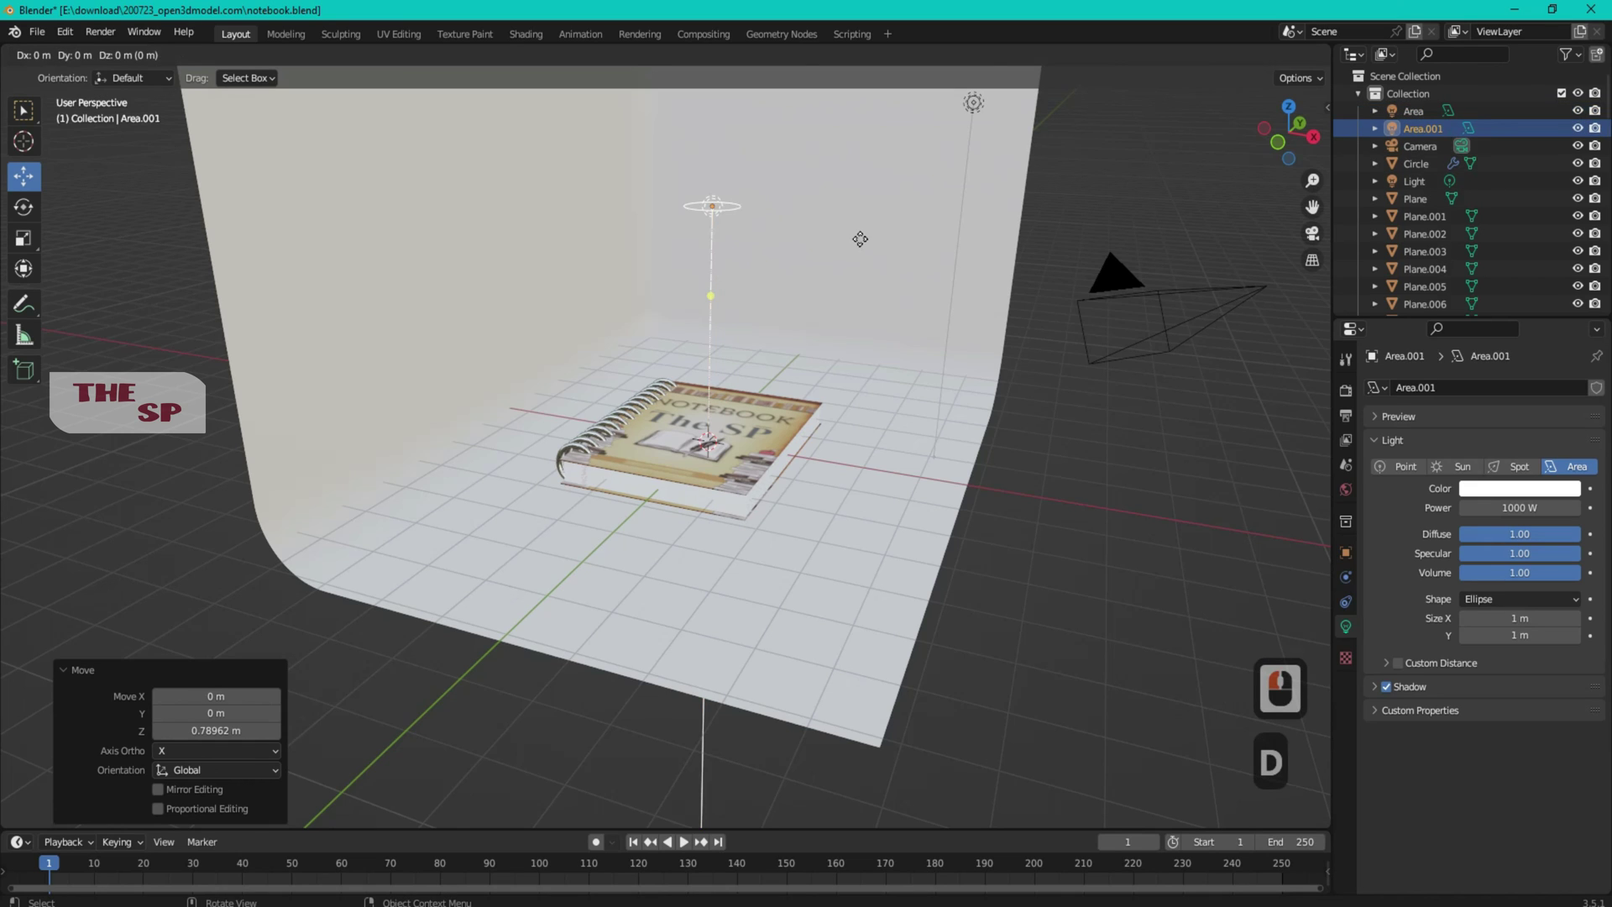
{"action": "right_click", "coordinate": [860, 239]}
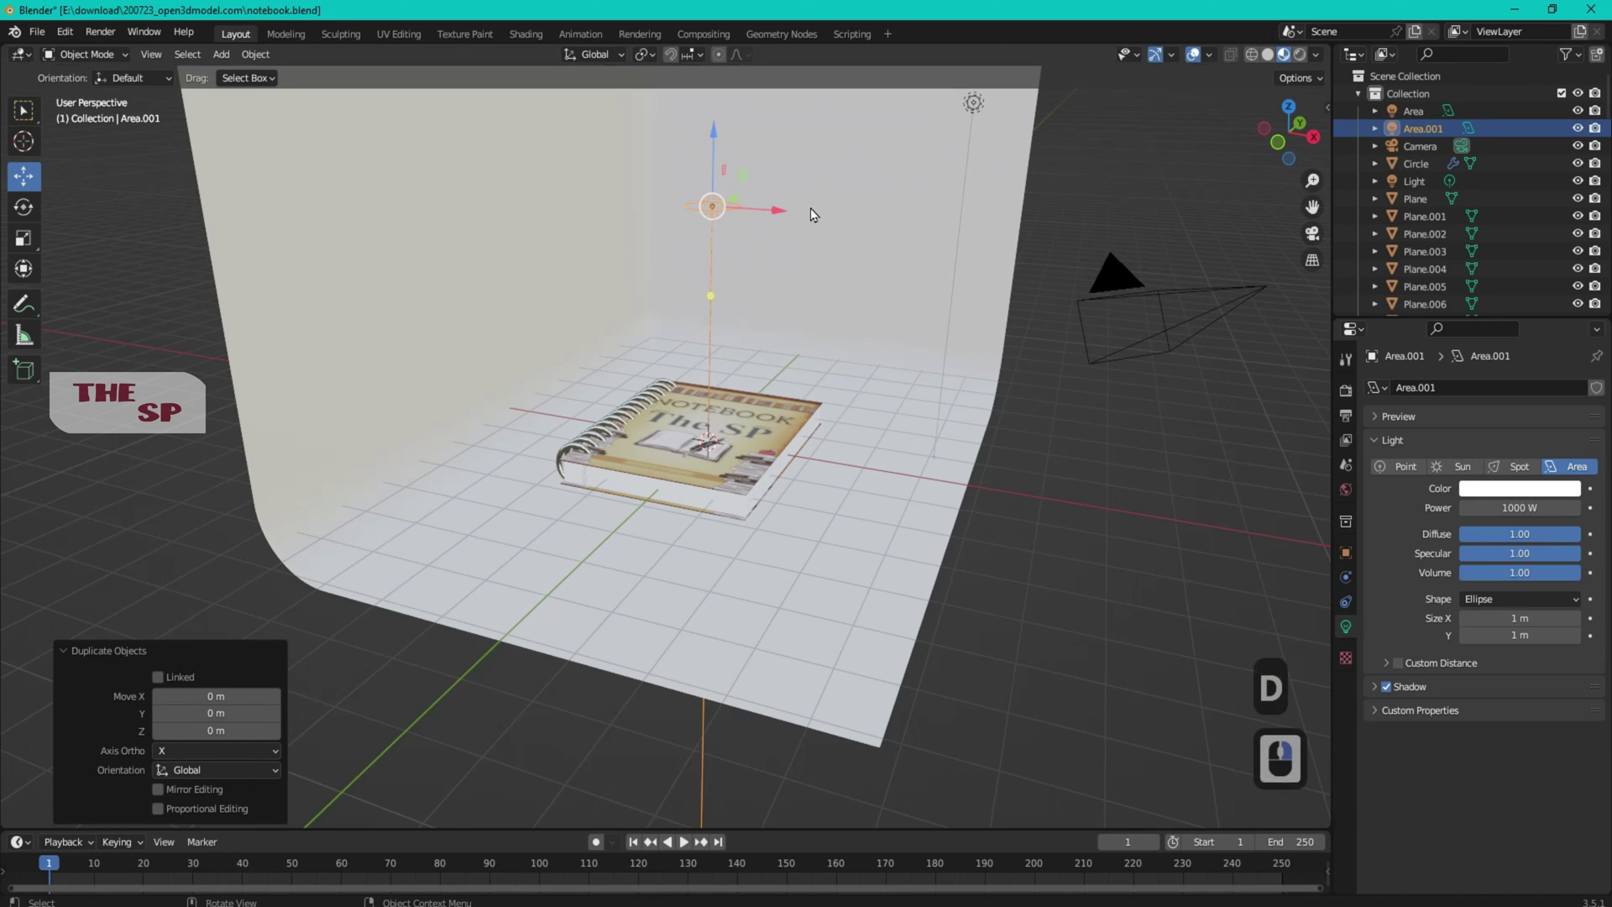
{"action": "left_click_drag", "start_coordinate": [783, 214], "coordinate": [1063, 230]}
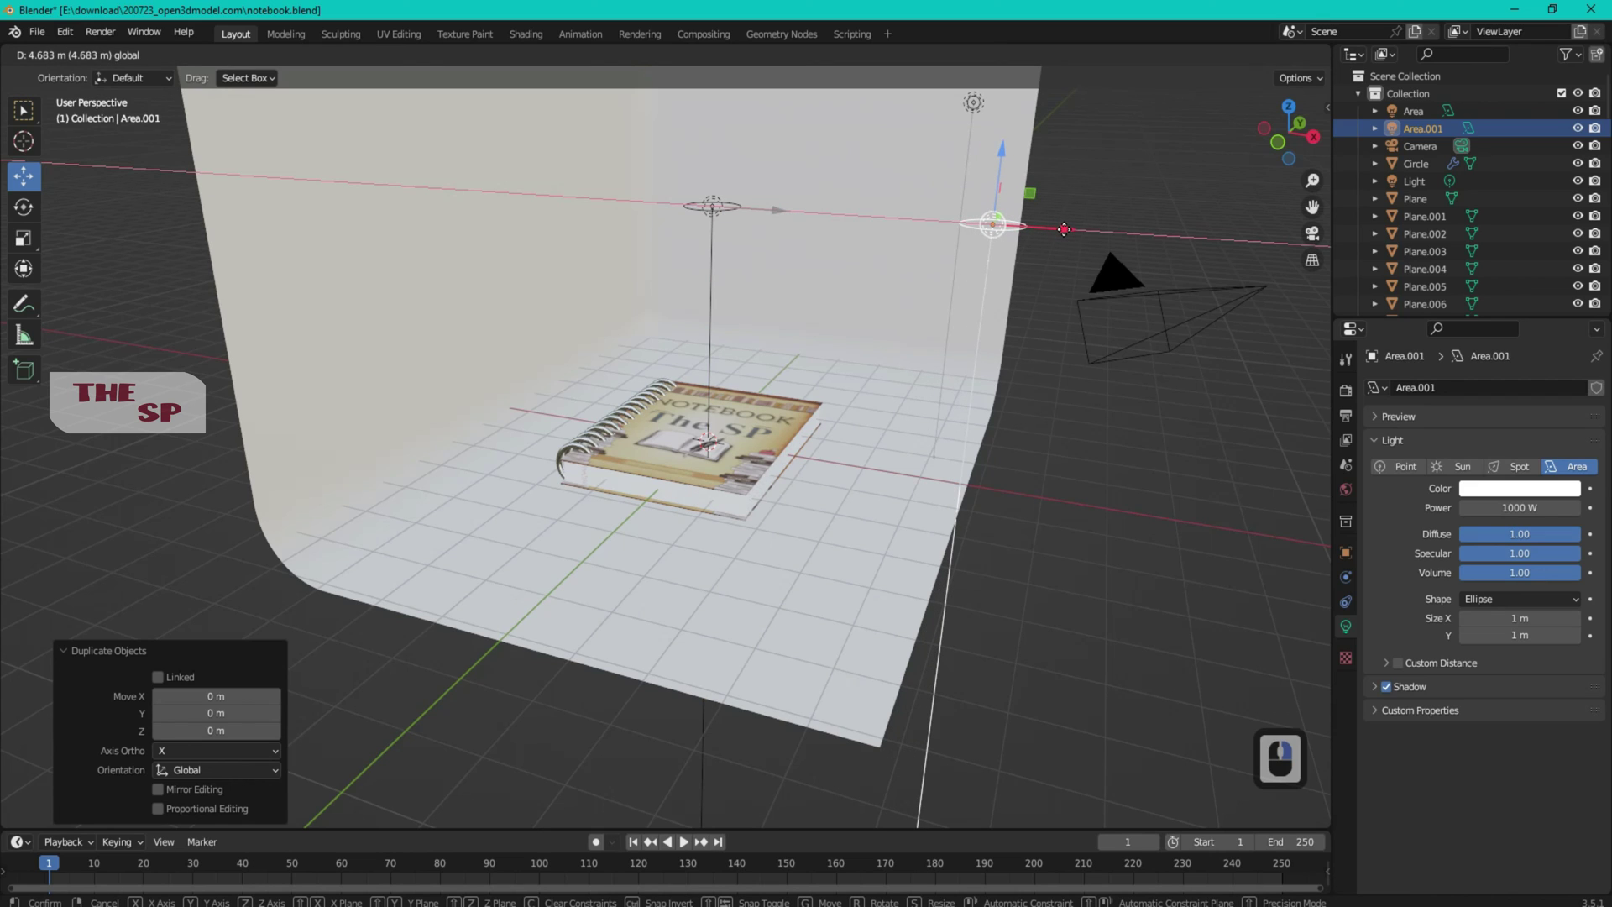
{"action": "left_click_drag", "start_coordinate": [1063, 236], "coordinate": [1063, 236]}
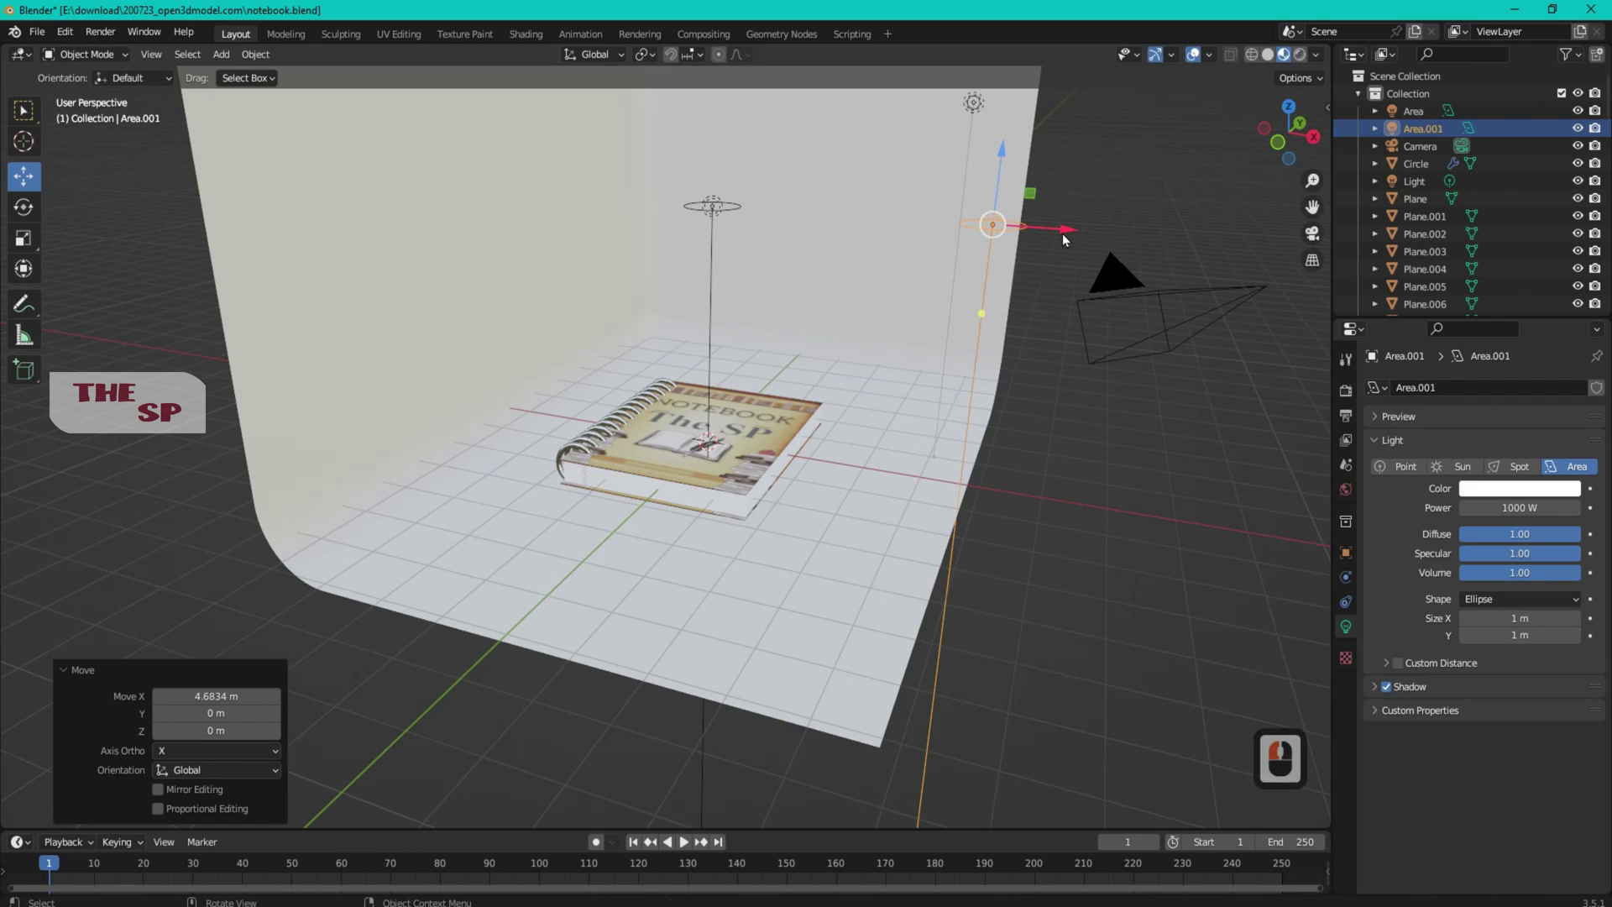
Rotate the duplicated light about 44.5° around Y to aim at the notebook, and check its direction from the front view
{"action": "left_click", "coordinate": [26, 210]}
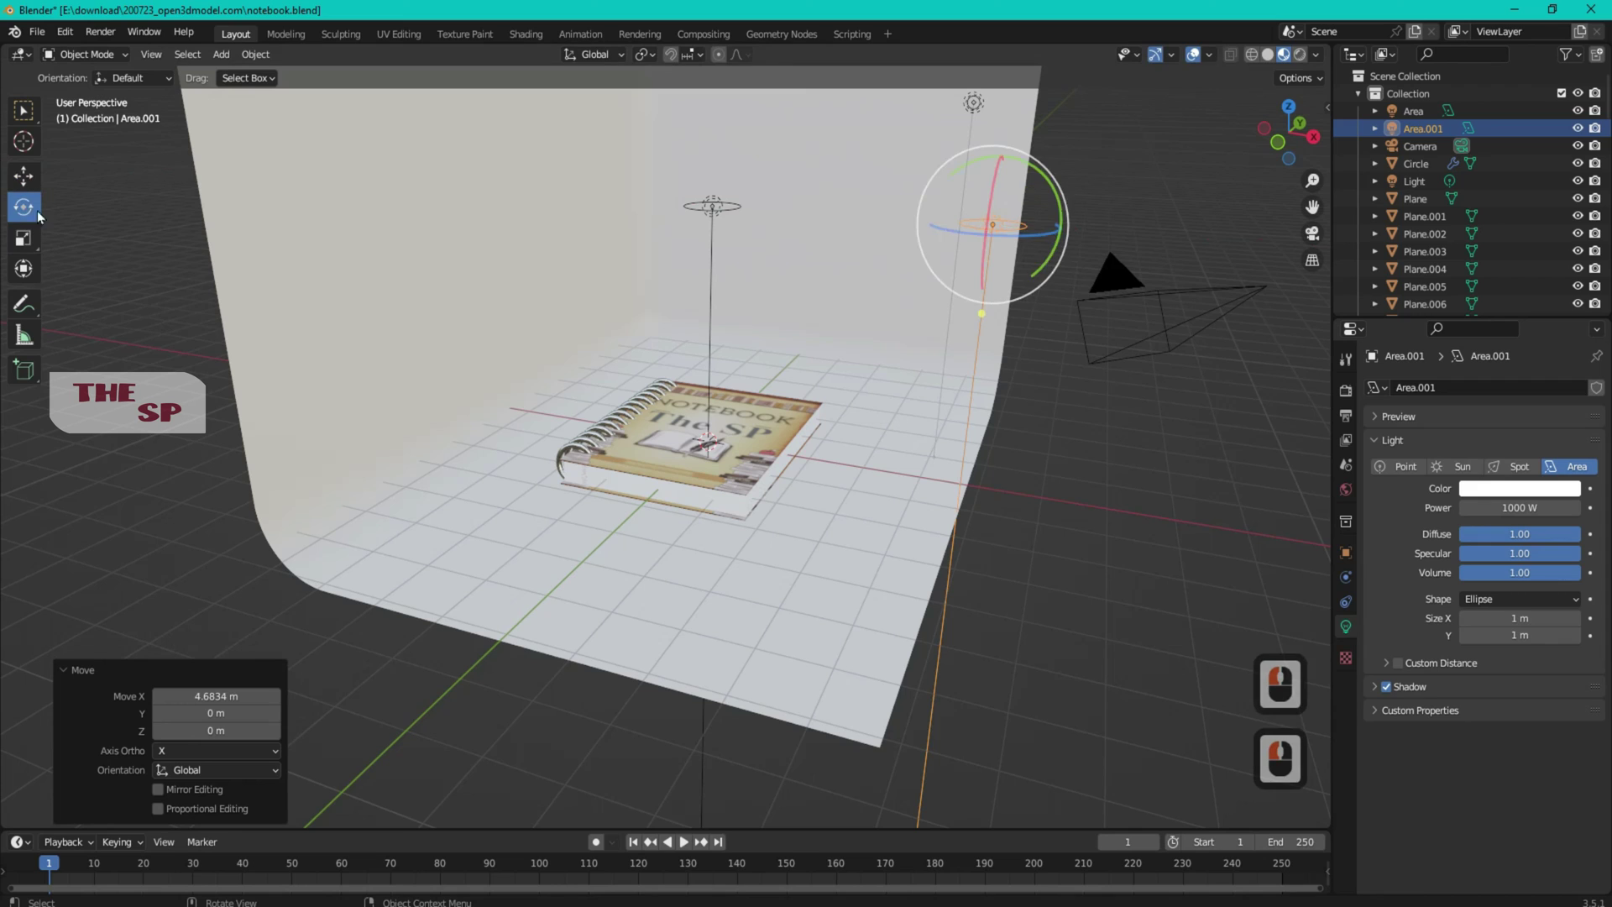
{"action": "left_click_drag", "start_coordinate": [1054, 183], "coordinate": [1070, 251]}
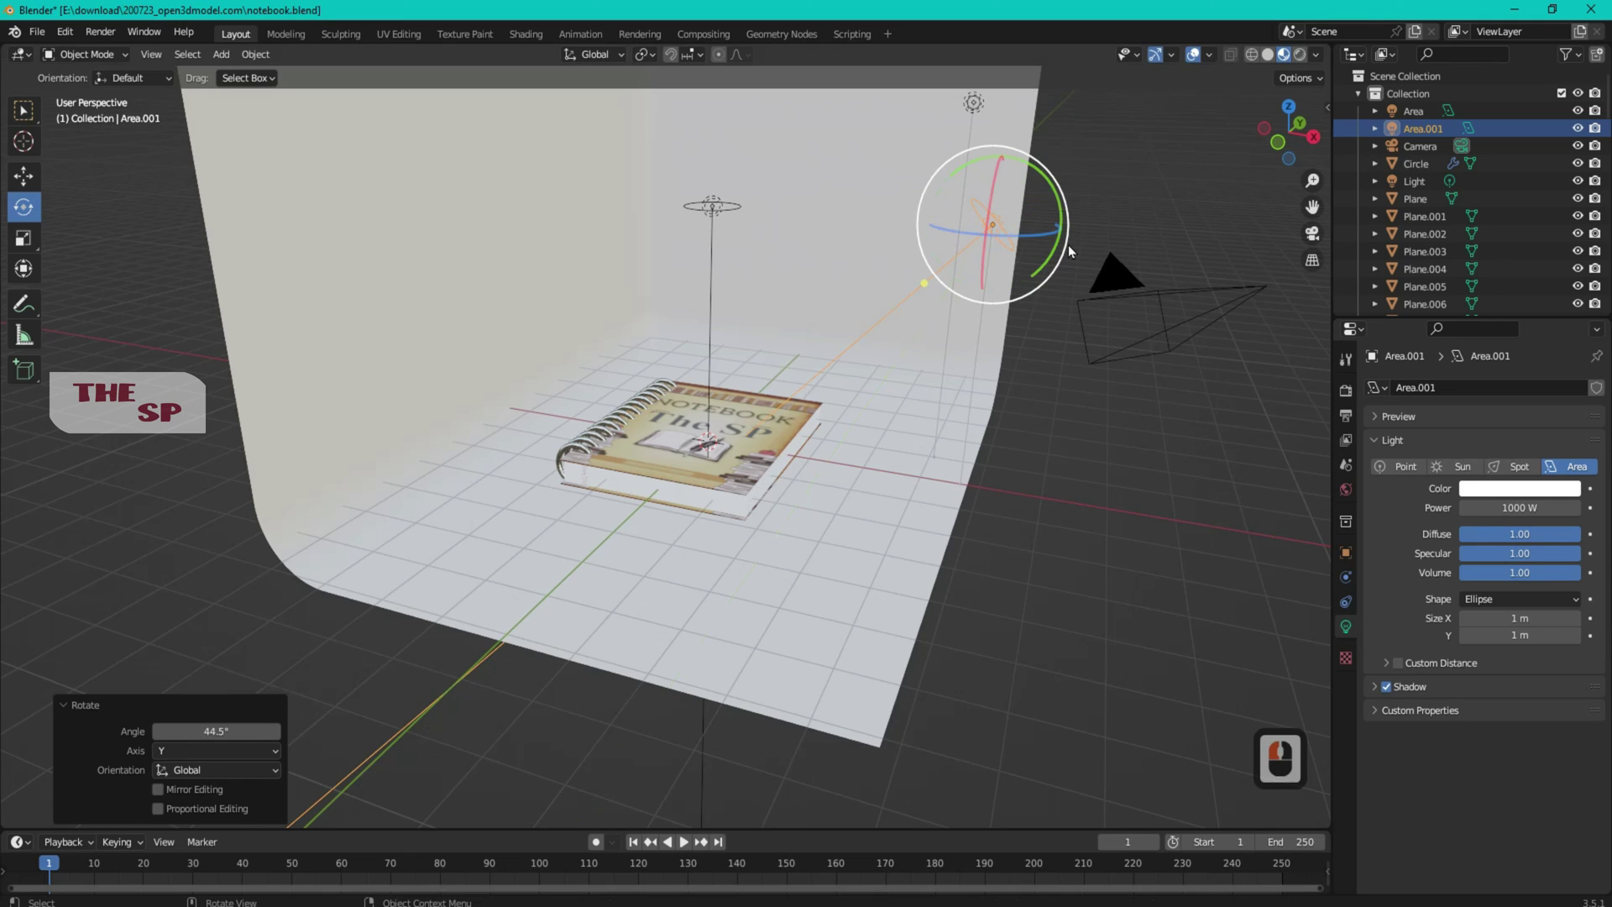
{"action": "left_click", "coordinate": [1277, 144]}
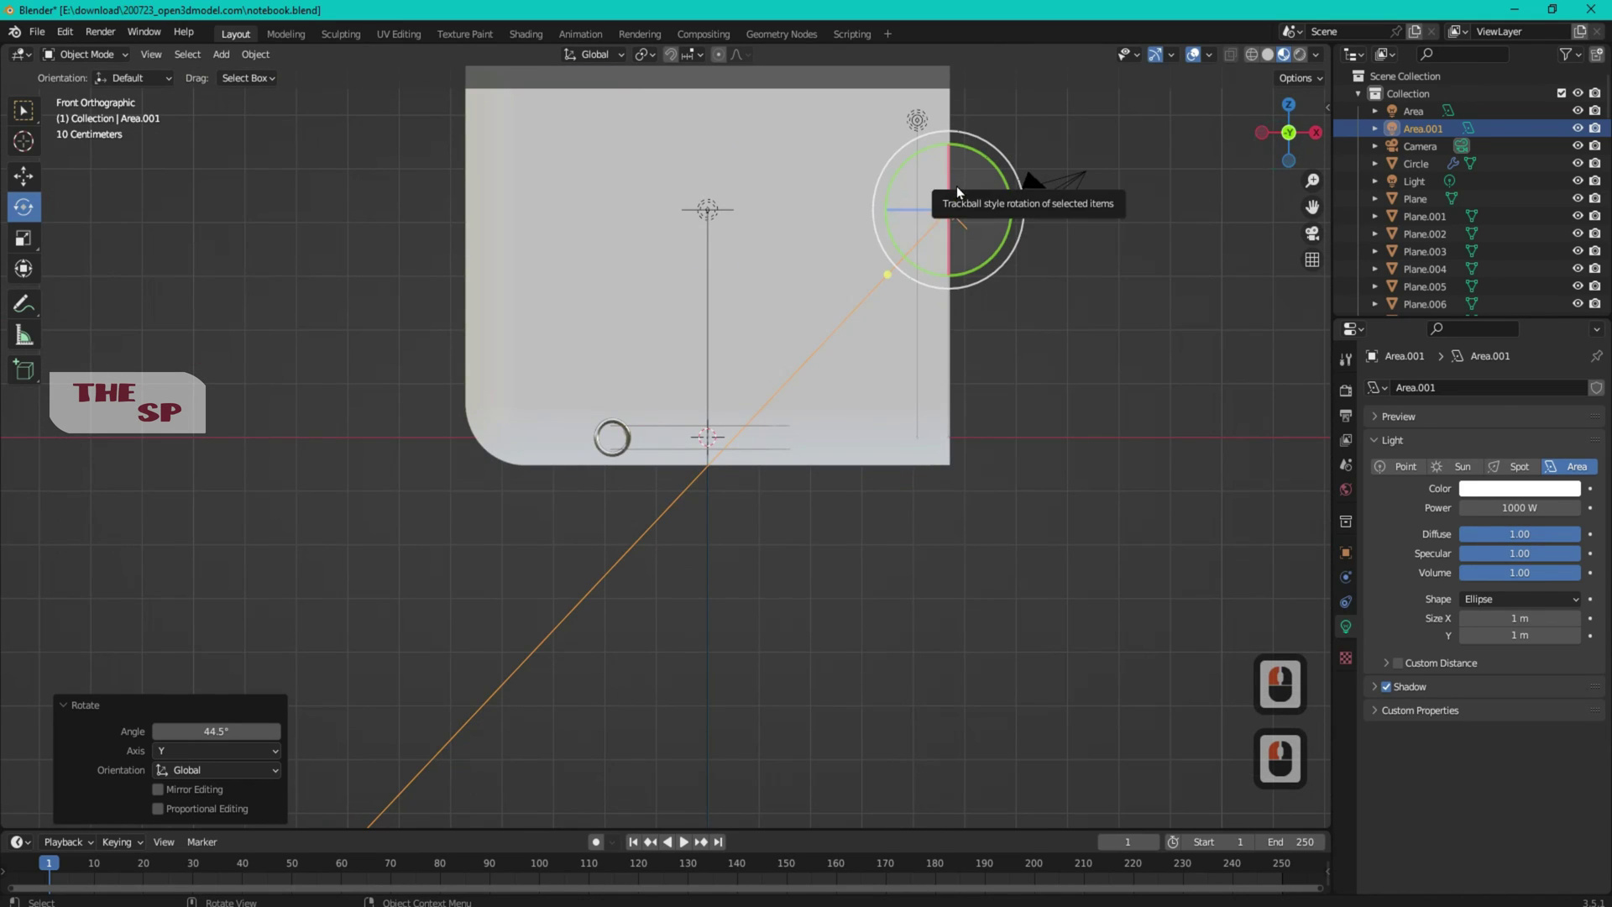
Duplicate the area light directly above the notebook and move the copy about -6.35 m along the Y axis
{"action": "left_click", "coordinate": [709, 212]}
{"action": "left_click", "coordinate": [1316, 132]}
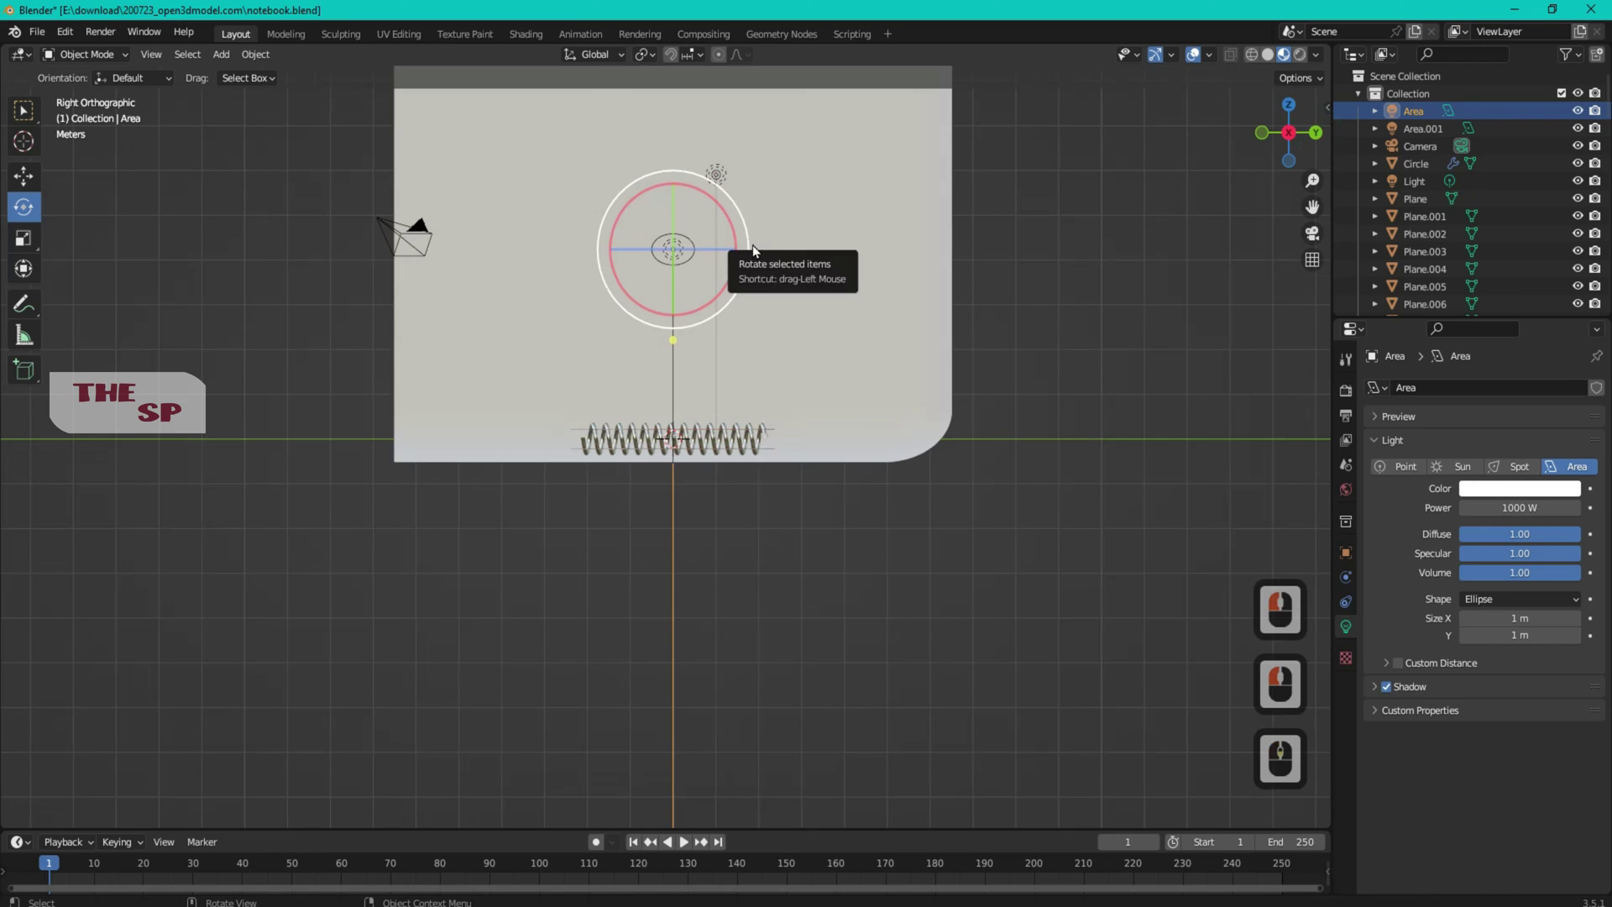
{"action": "key", "text": "shift"}
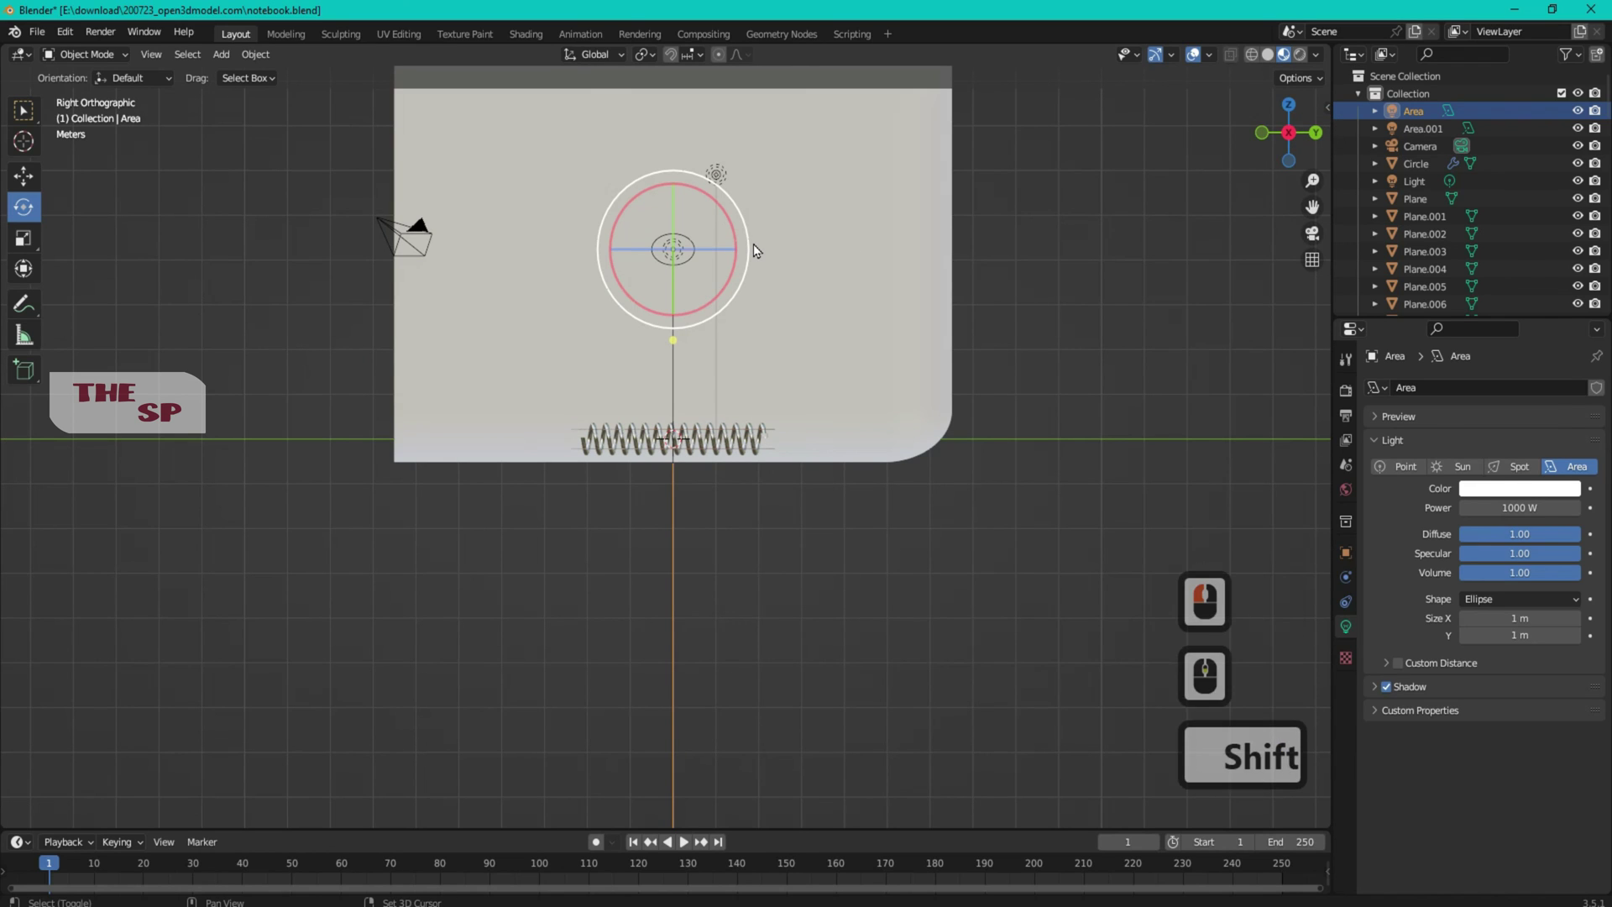
{"action": "key", "text": "shift+d"}
{"action": "right_click", "coordinate": [747, 238]}
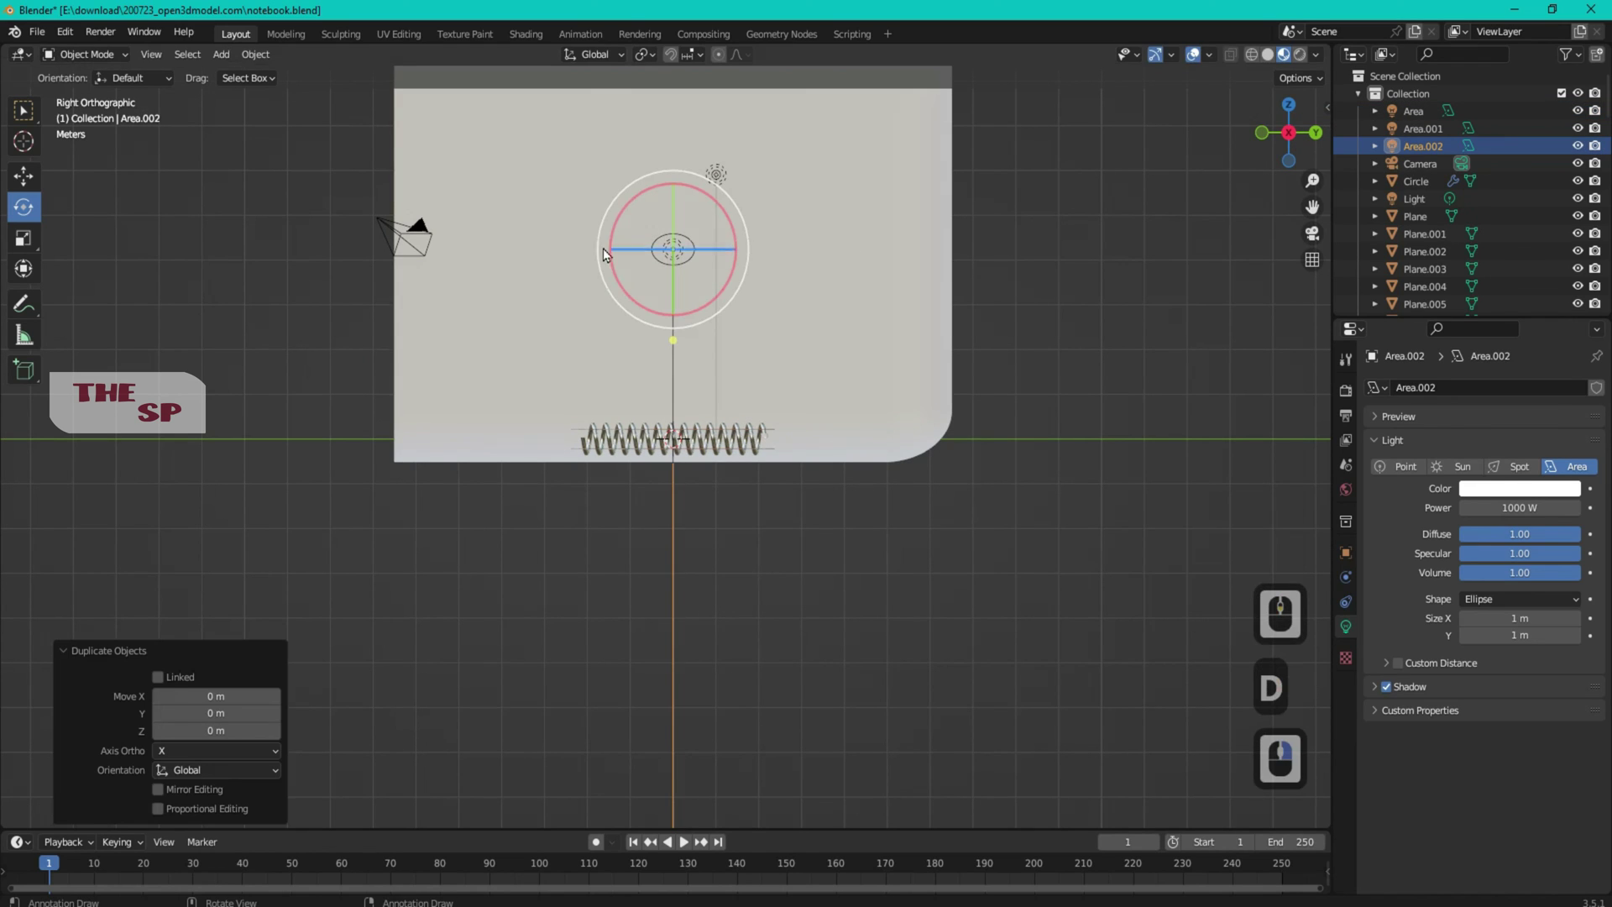
{"action": "left_click", "coordinate": [23, 177]}
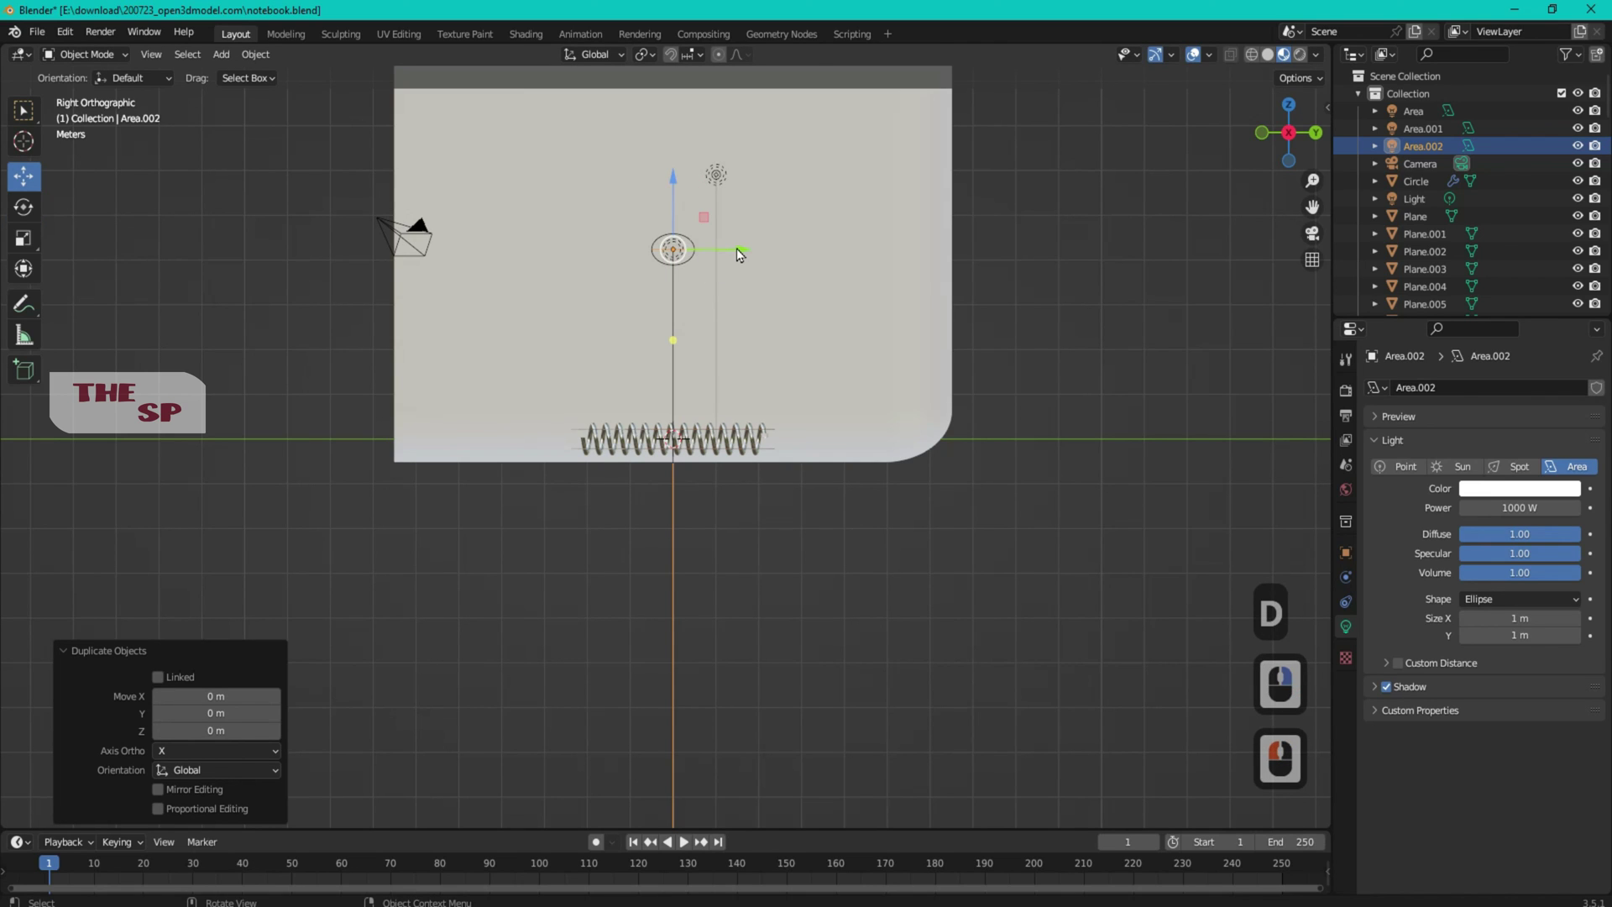
{"action": "left_click_drag", "start_coordinate": [737, 253], "coordinate": [460, 231]}
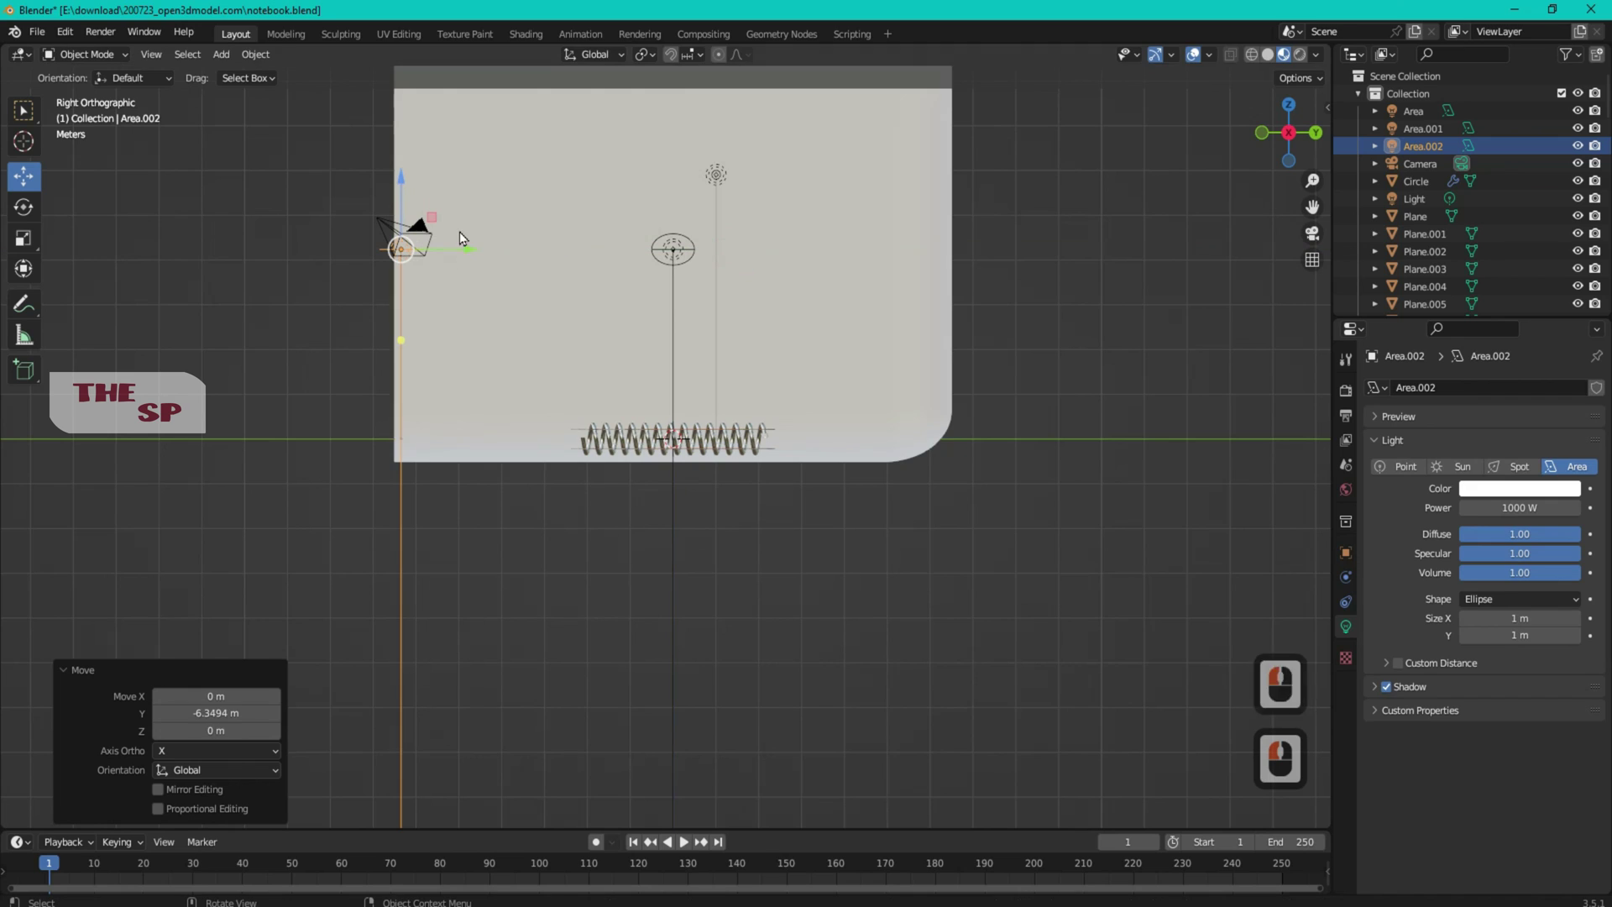
Rotate the new light copy about -54° in the right side view to aim at the notebook, and check it in perspective
{"action": "left_click", "coordinate": [23, 207]}
{"action": "left_click_drag", "start_coordinate": [468, 295], "coordinate": [531, 180]}
{"action": "left_click_drag", "start_coordinate": [1284, 139], "coordinate": [1230, 173]}
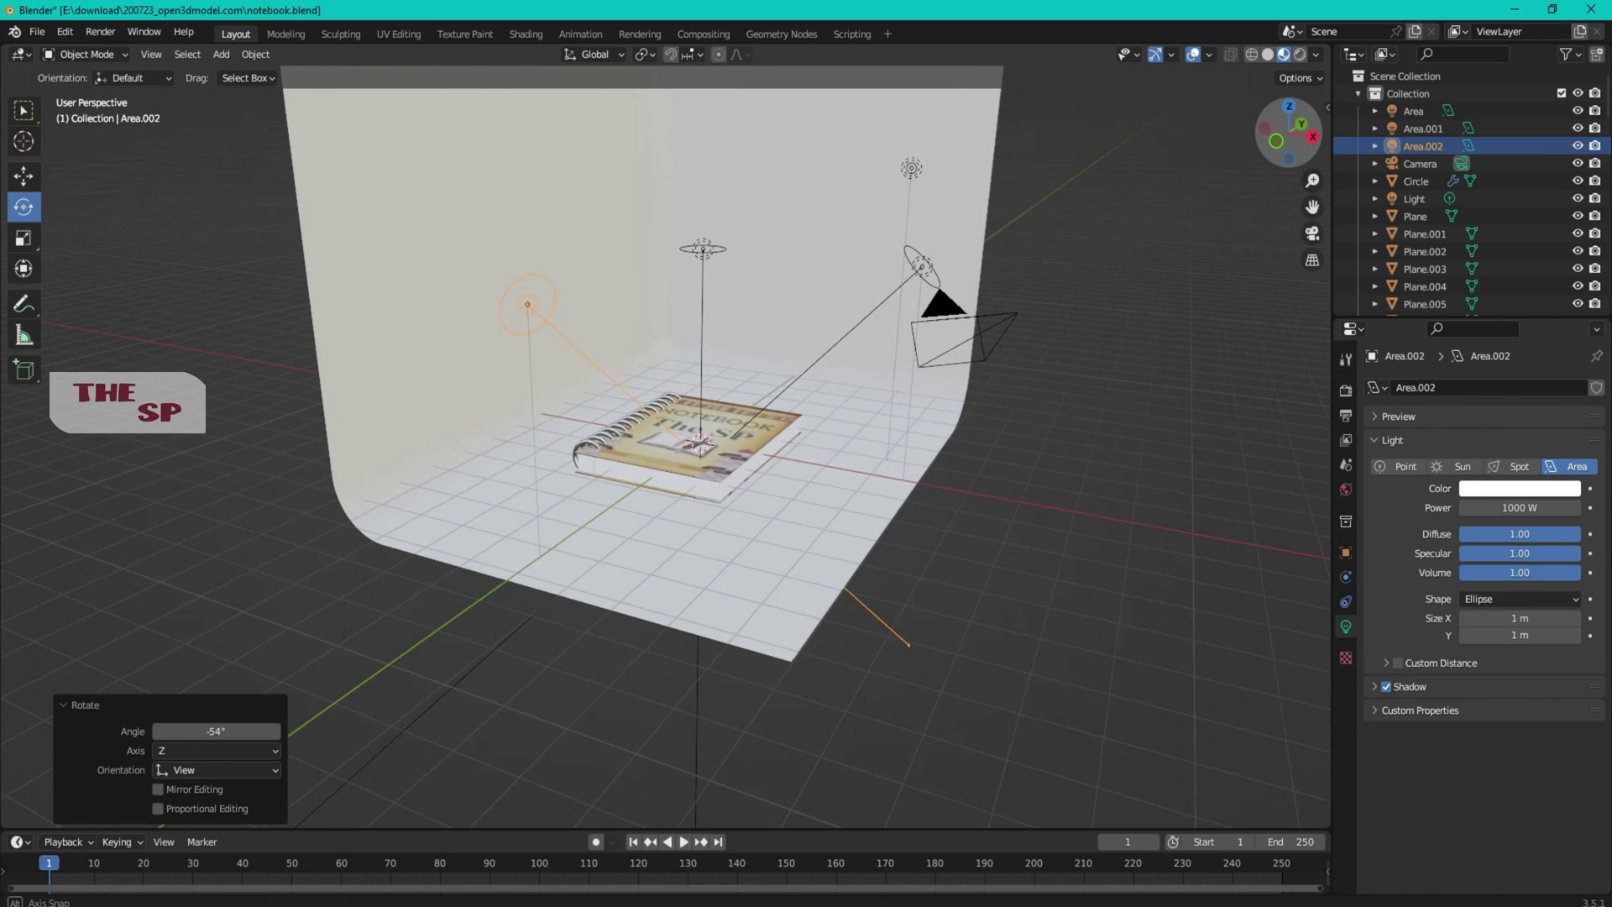
Give the curved backdrop a new material with a pink base color
{"action": "scroll", "coordinate": [735, 334], "scroll_direction": "up", "scroll_amount": 3}
{"action": "scroll", "coordinate": [745, 316], "scroll_direction": "up", "scroll_amount": 1}
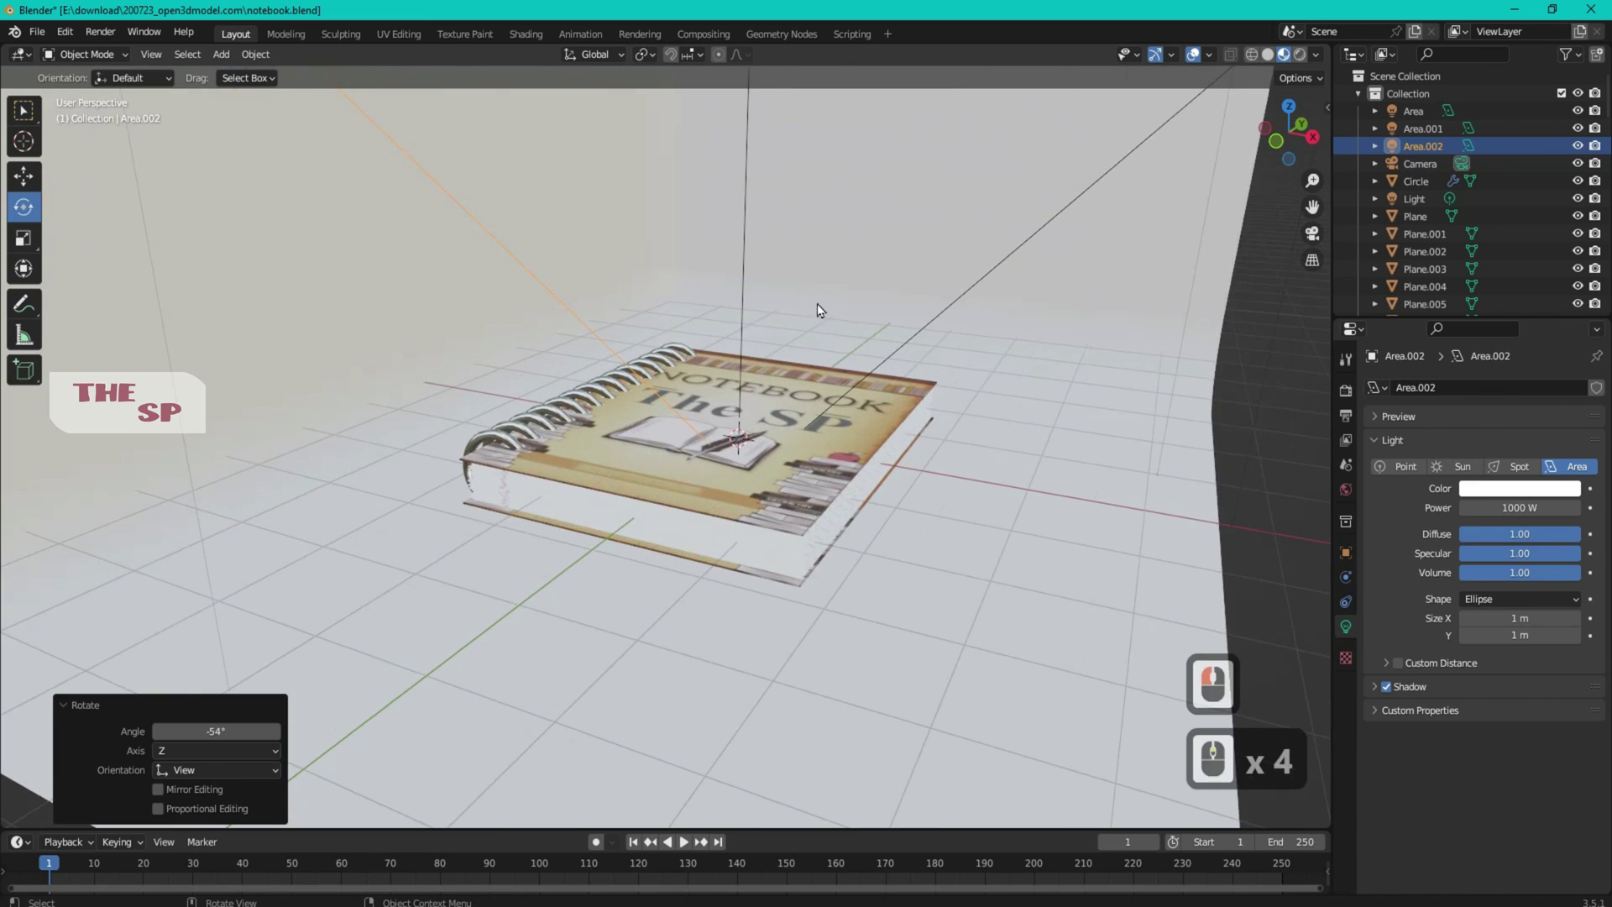
{"action": "left_click", "coordinate": [1102, 301]}
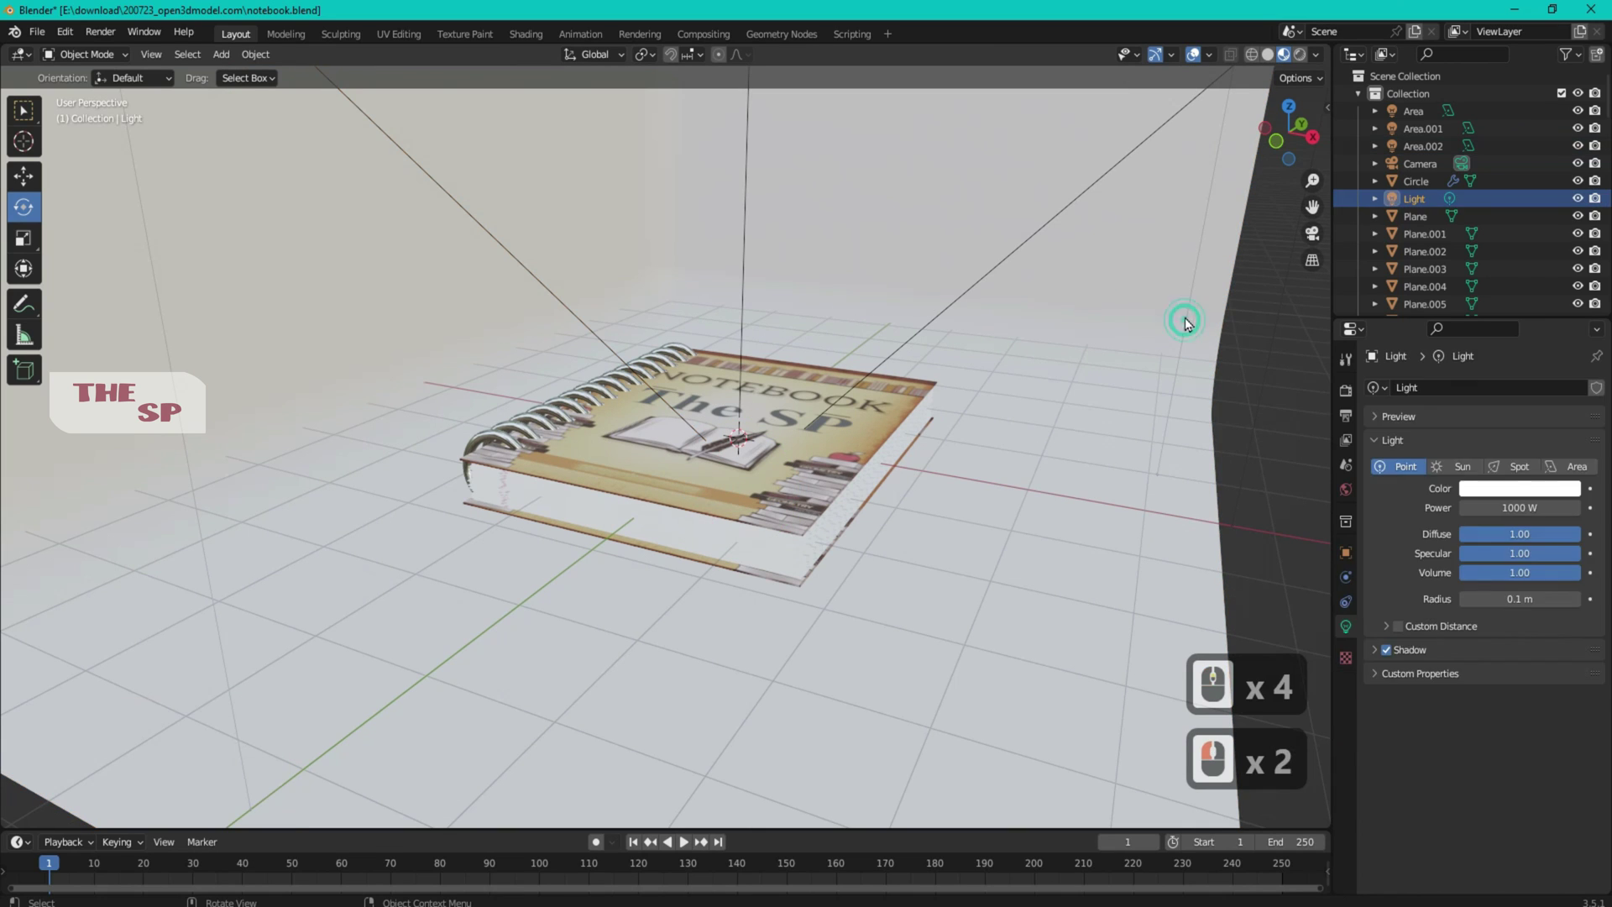
{"action": "left_click", "coordinate": [1153, 293]}
{"action": "left_click", "coordinate": [1458, 461]}
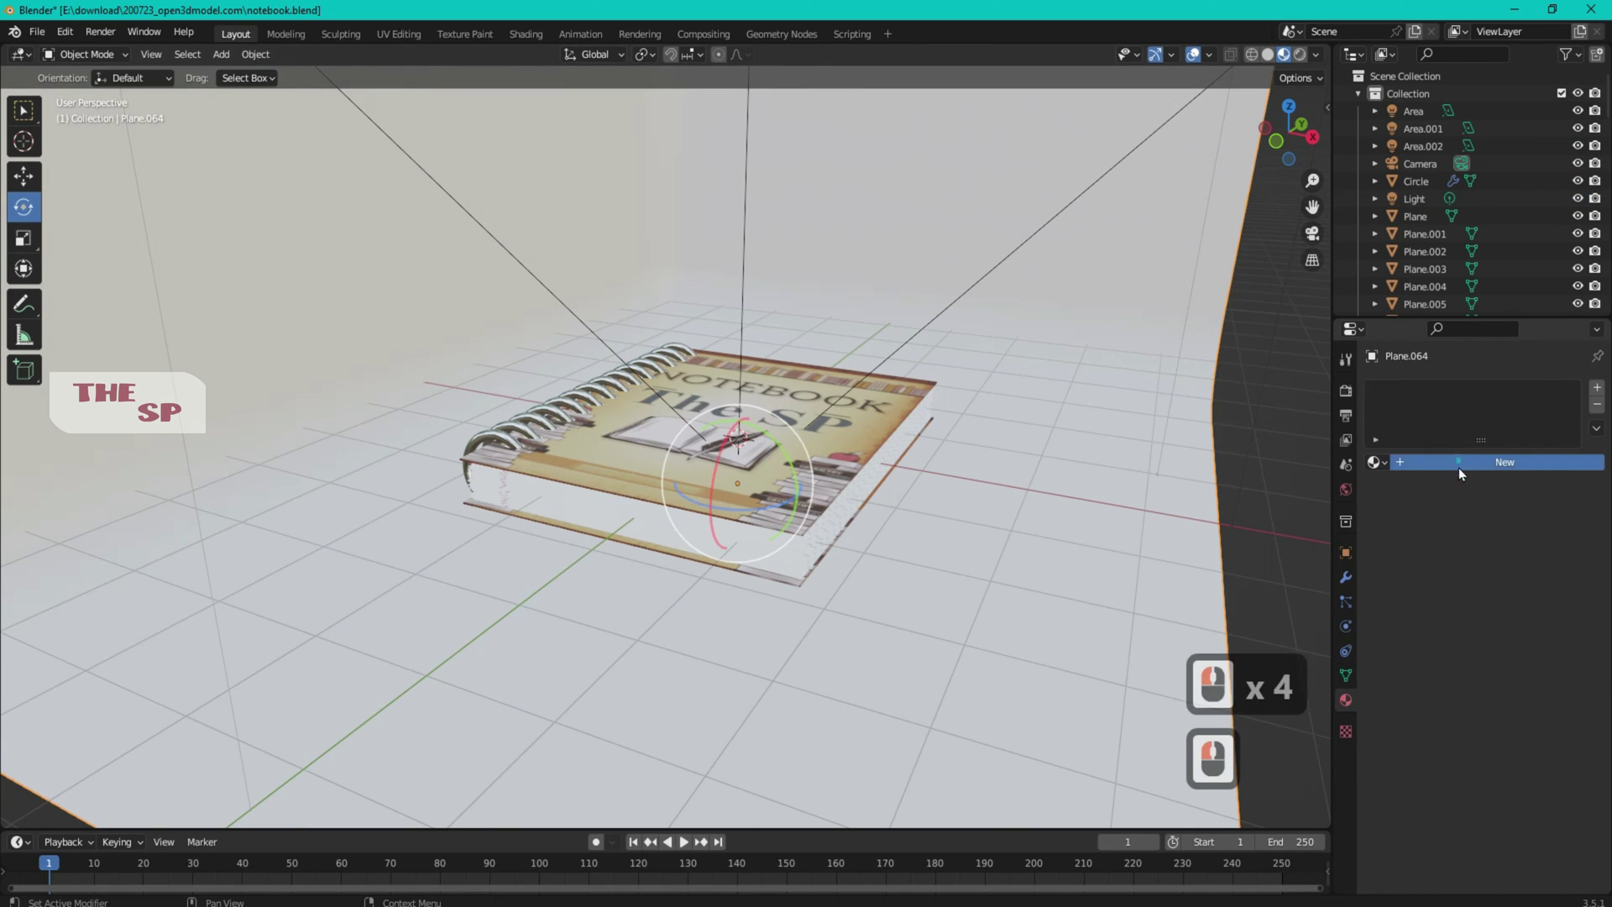
{"action": "left_click", "coordinate": [1523, 648]}
{"action": "left_click", "coordinate": [1499, 487]}
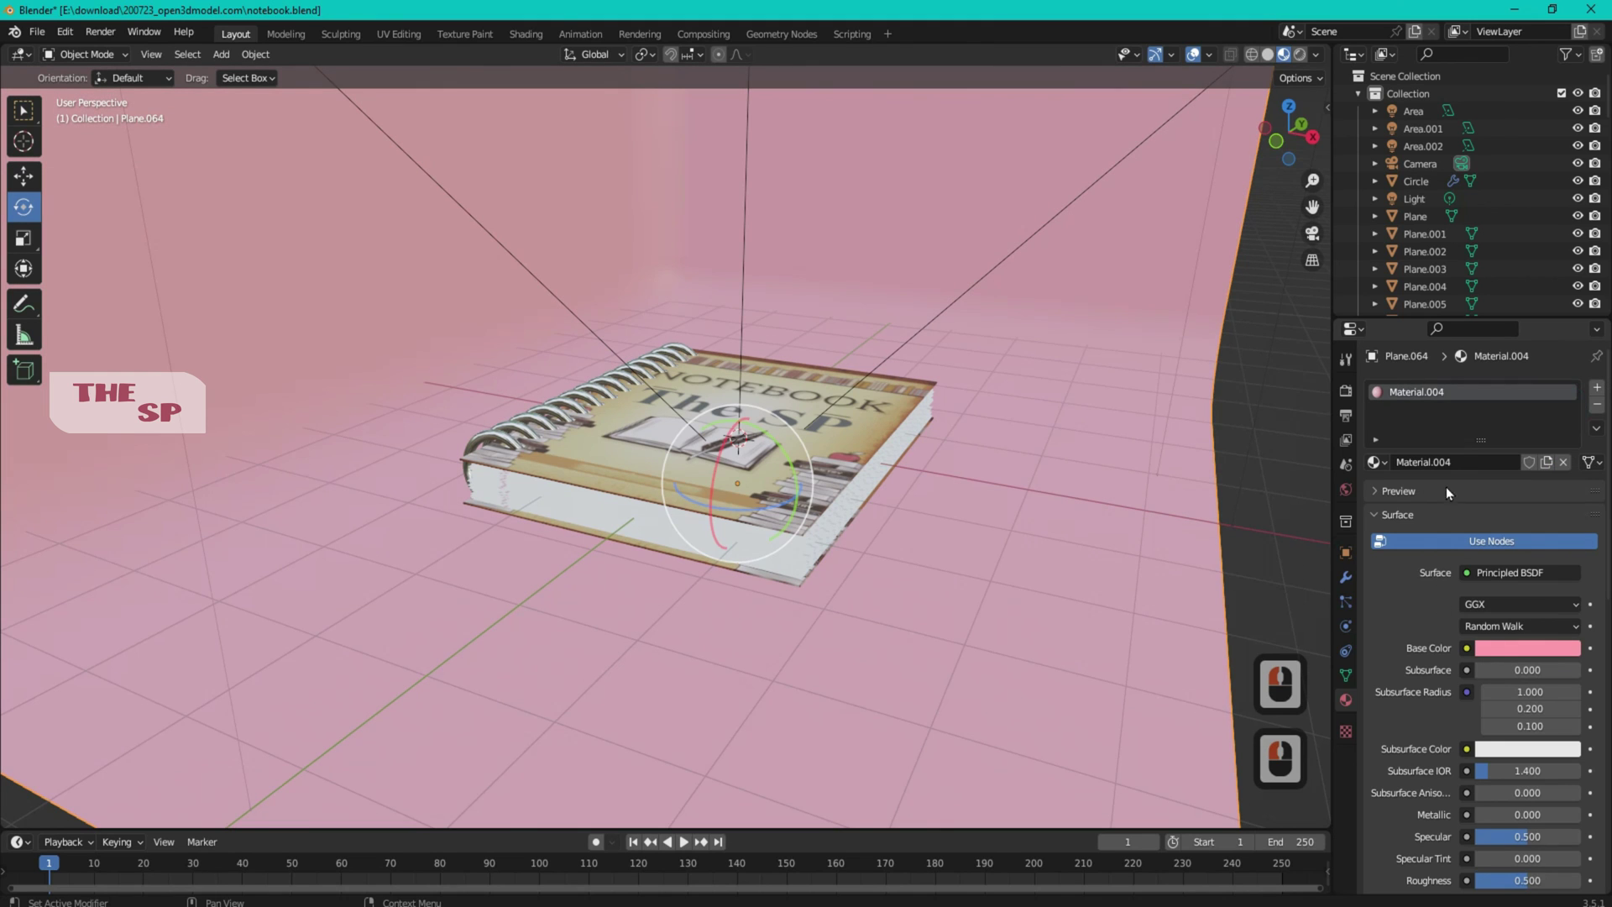
Refine the backdrop material's base color to a softer pink with hue about 0.956 and saturation about 0.586
{"action": "left_click", "coordinate": [1502, 648]}
{"action": "left_click", "coordinate": [1496, 476]}
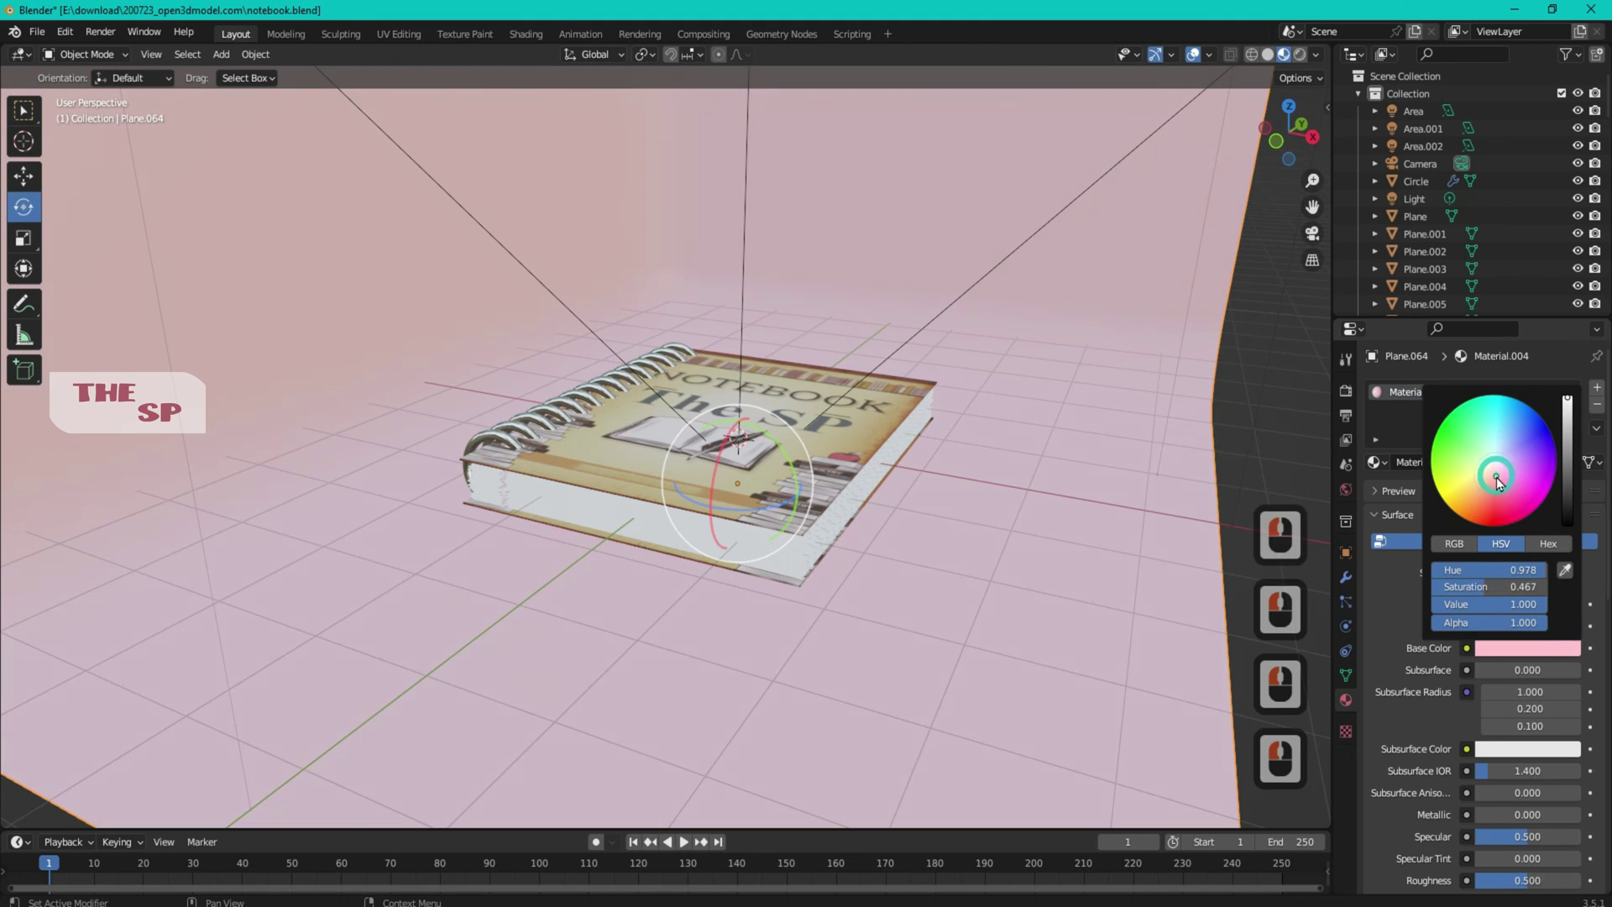
{"action": "left_click", "coordinate": [1505, 643]}
{"action": "left_click", "coordinate": [1493, 481]}
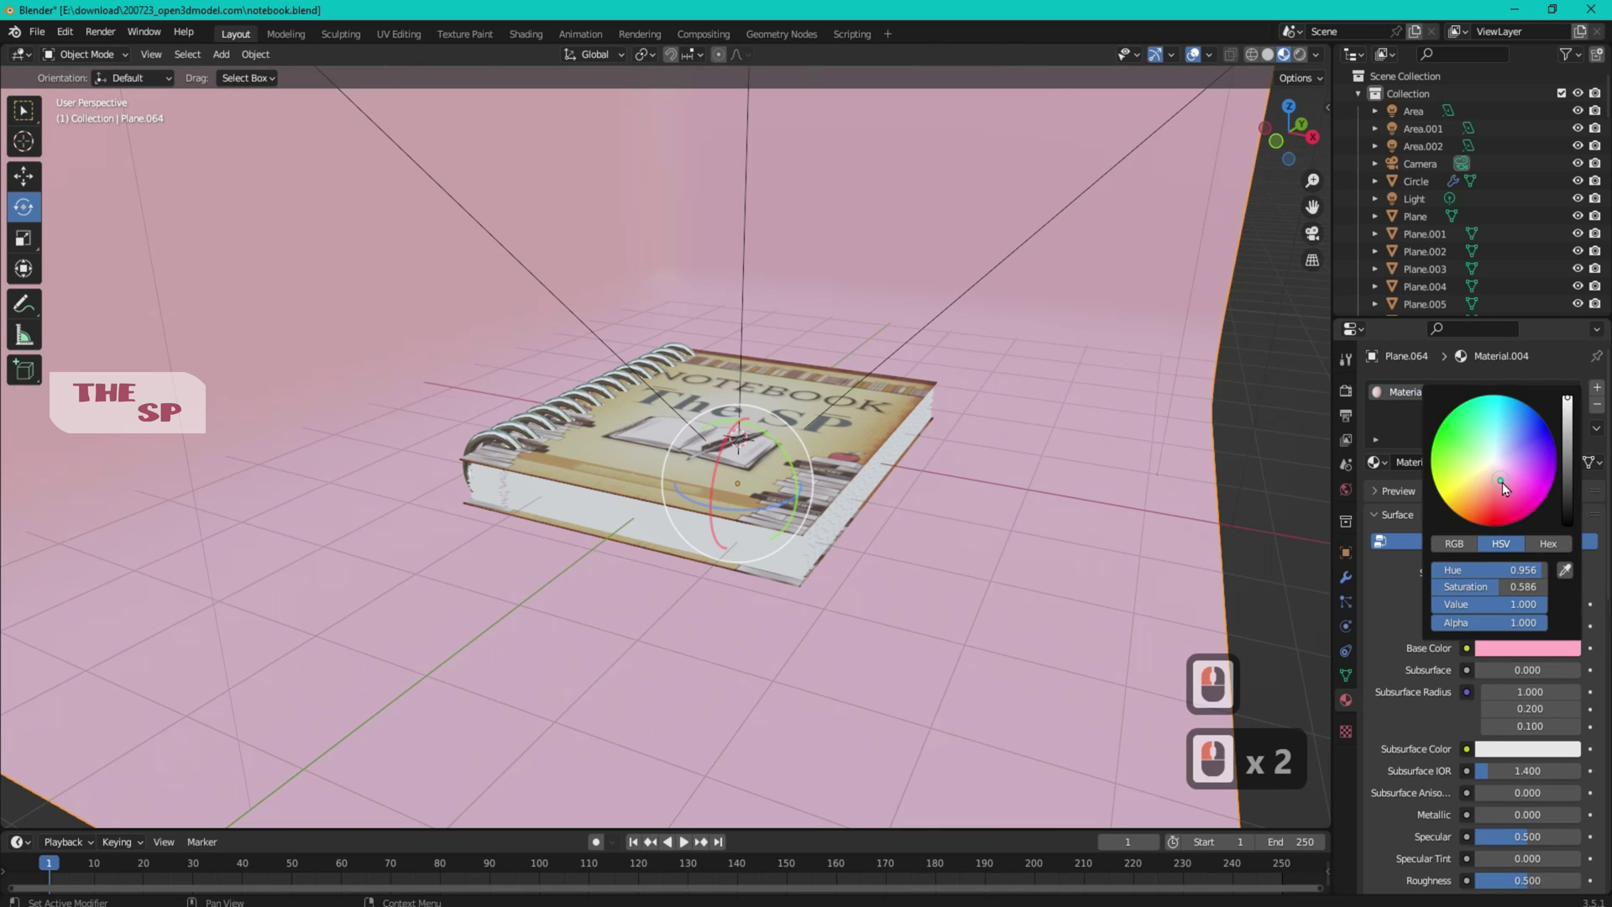
{"action": "left_click", "coordinate": [1499, 481]}
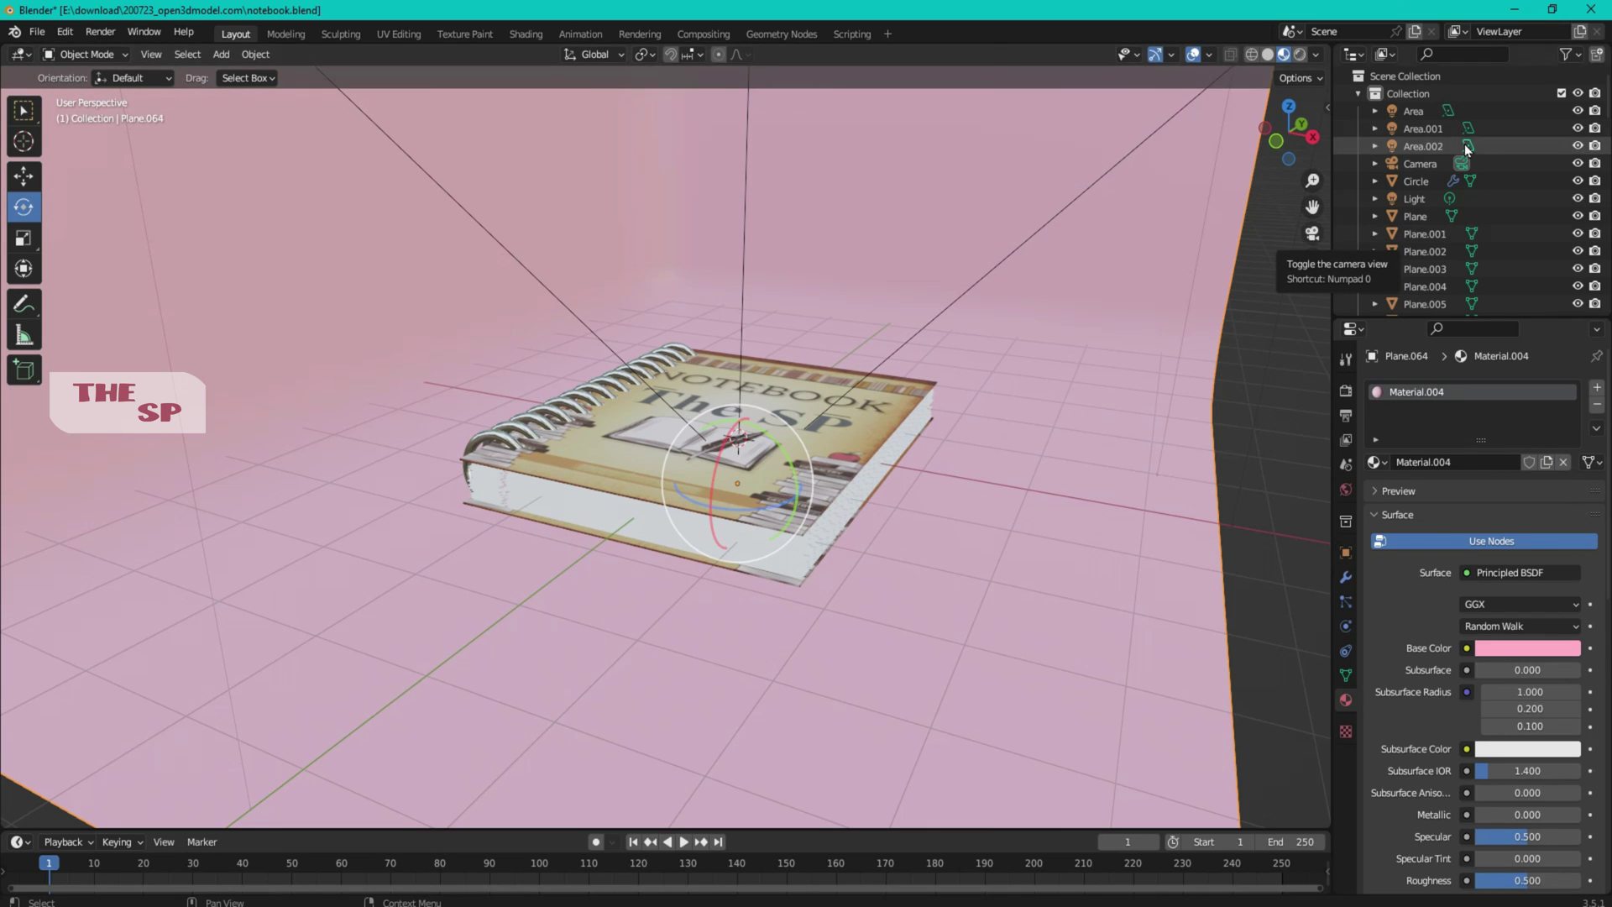
Select the scene camera and lock the camera to the view
{"action": "left_click", "coordinate": [1427, 163]}
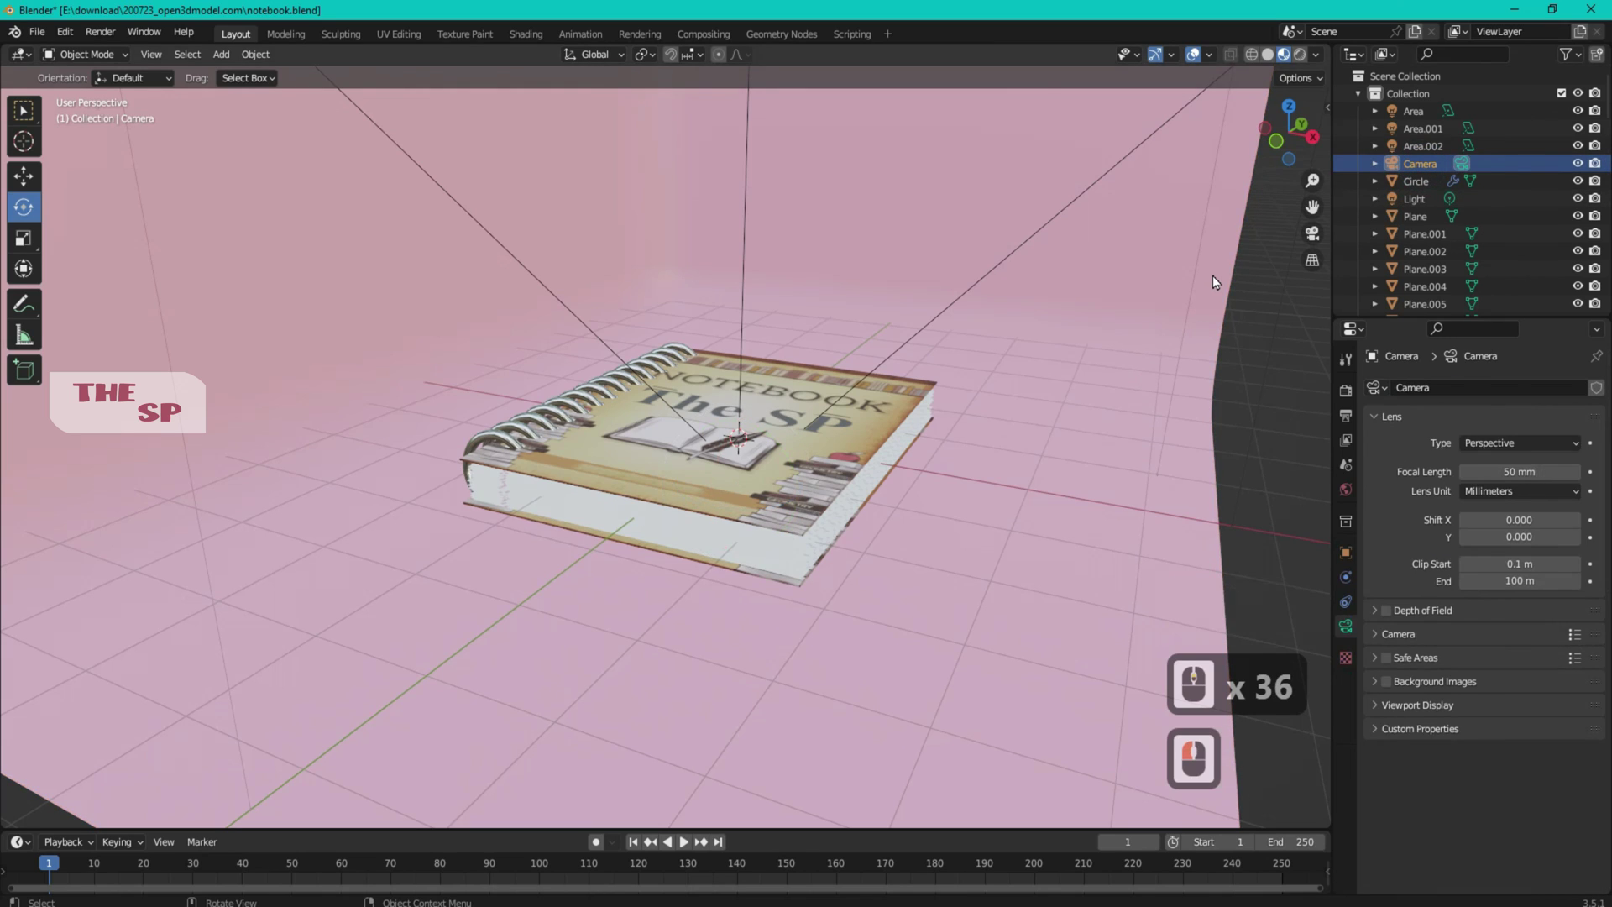
{"action": "key", "text": "n"}
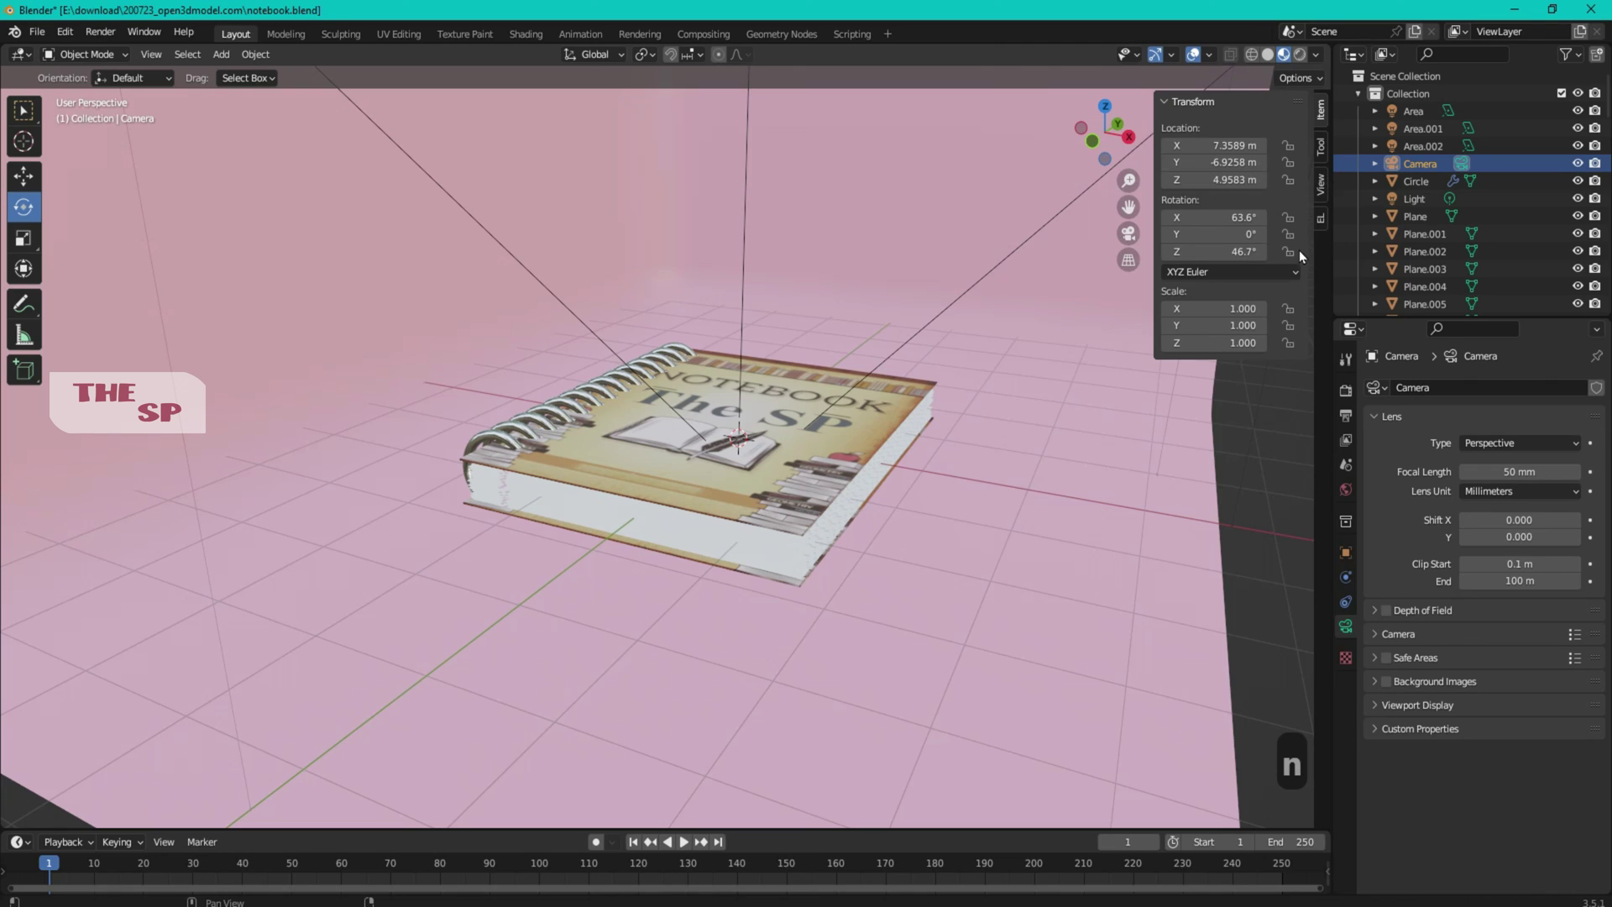
{"action": "left_click", "coordinate": [1320, 183]}
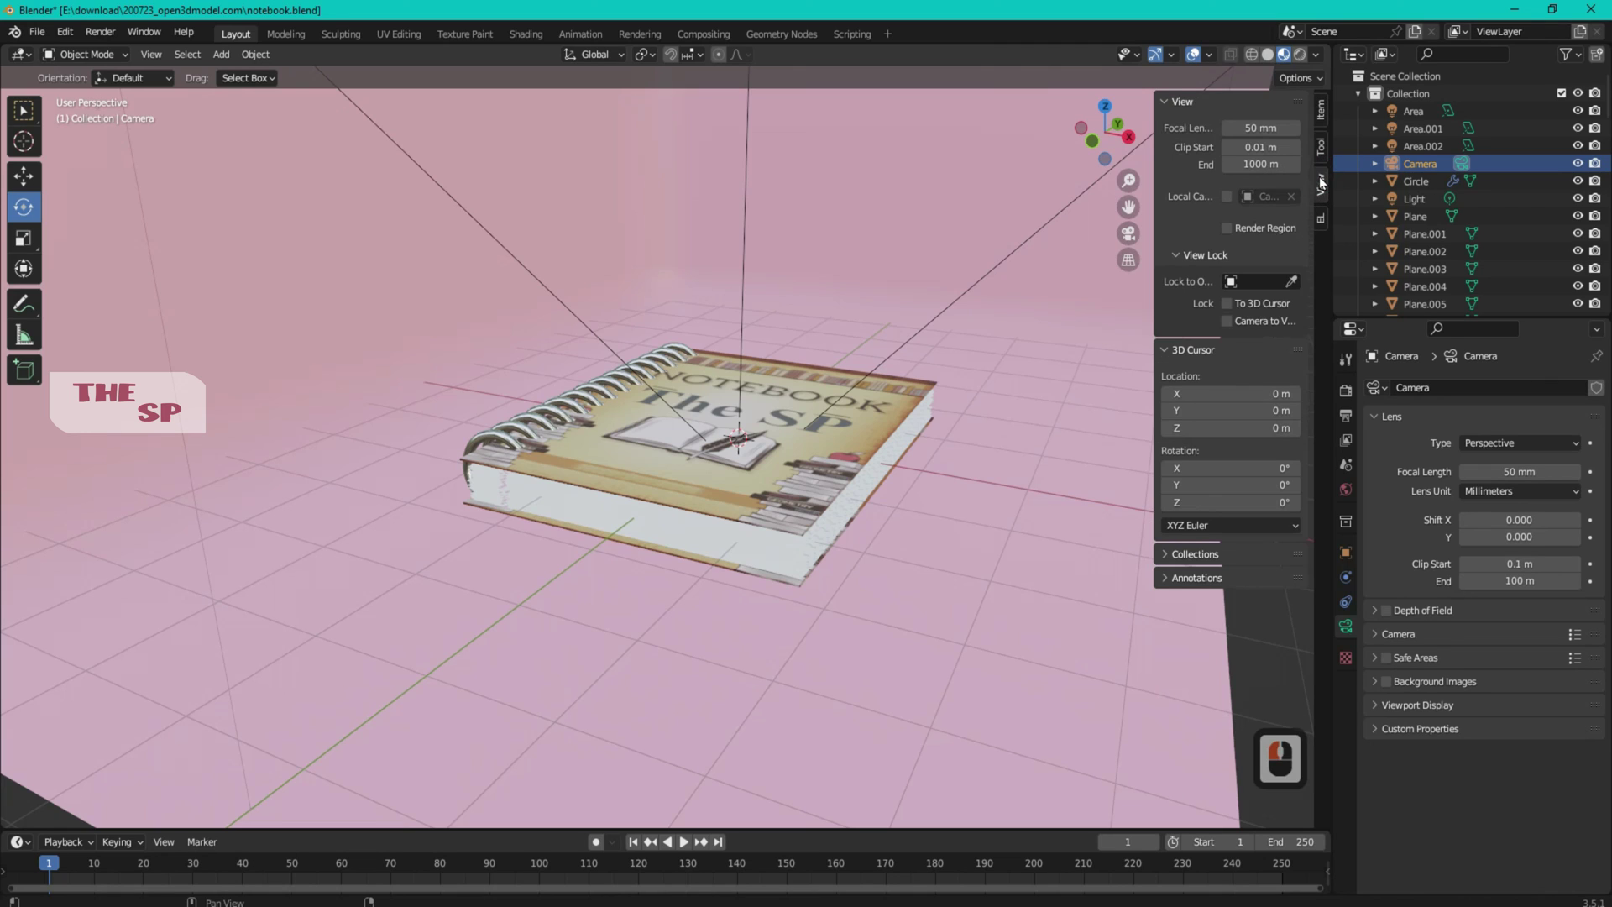
{"action": "left_click", "coordinate": [1226, 321]}
{"action": "key", "text": "n"}
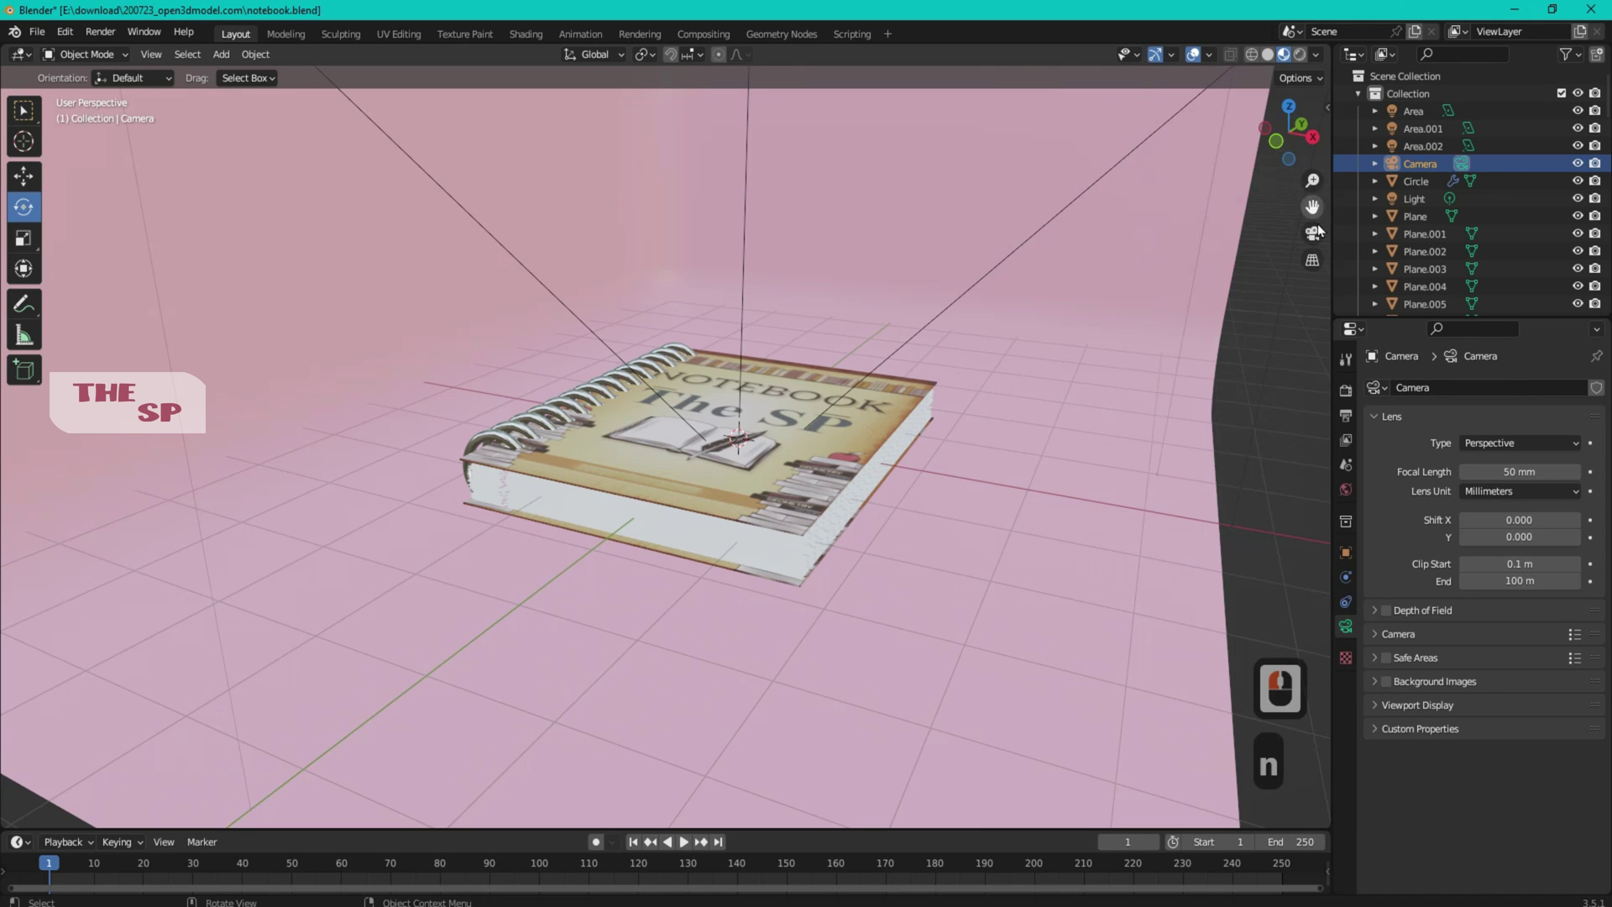
Look through the camera and move it about -0.398 m in X and -0.169 m in Y in view orientation to frame the notebook
{"action": "left_click", "coordinate": [1312, 235]}
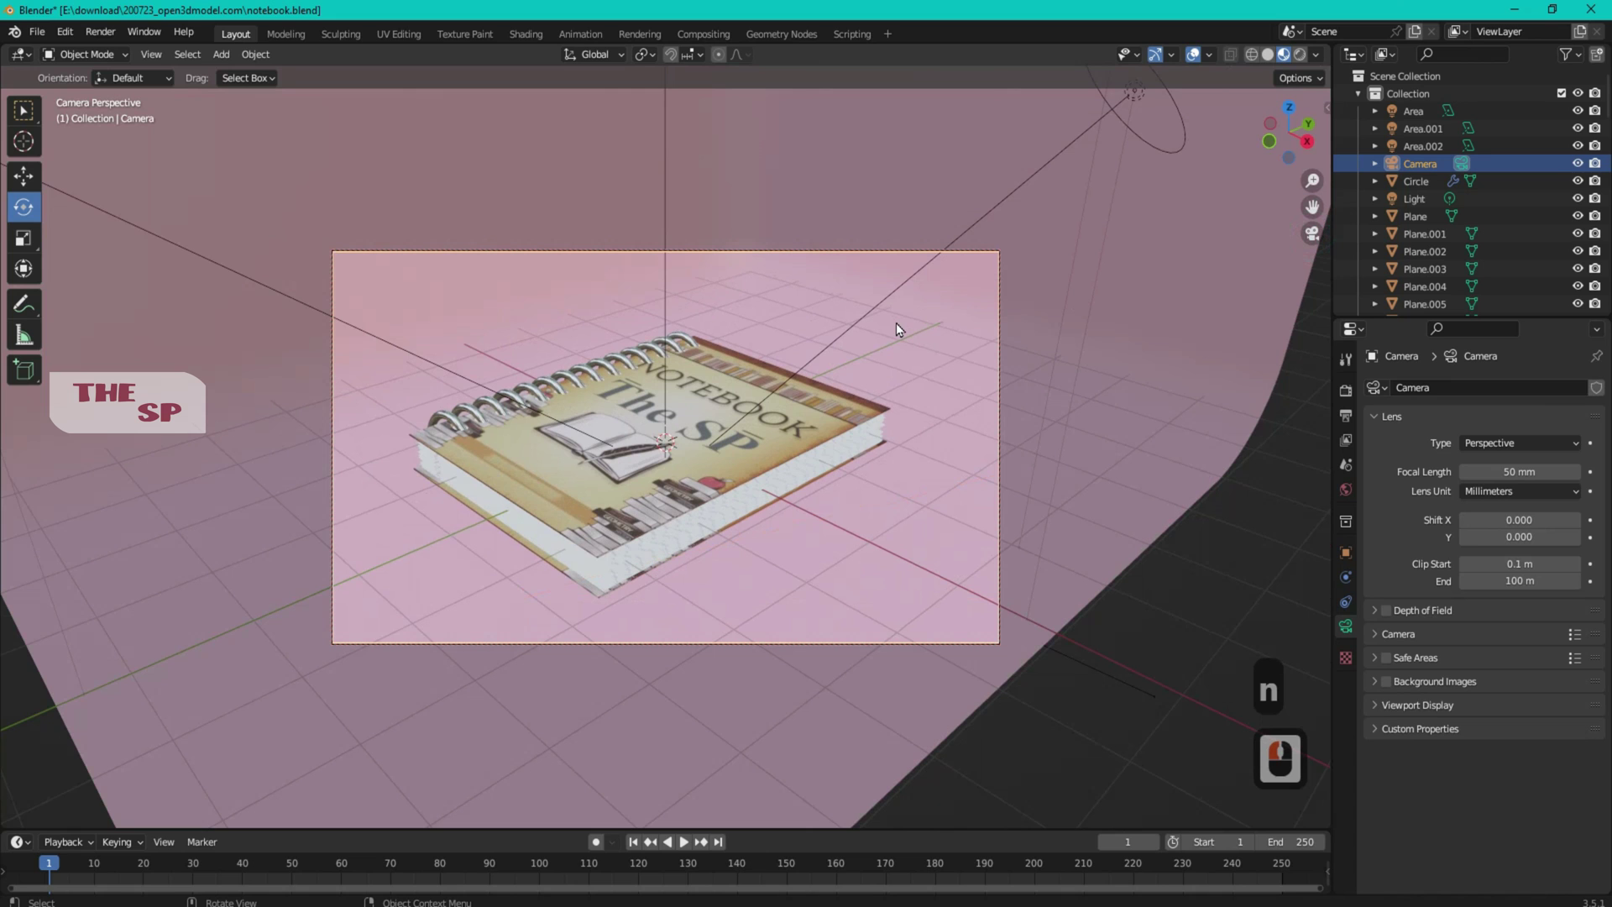
{"action": "key", "text": "g"}
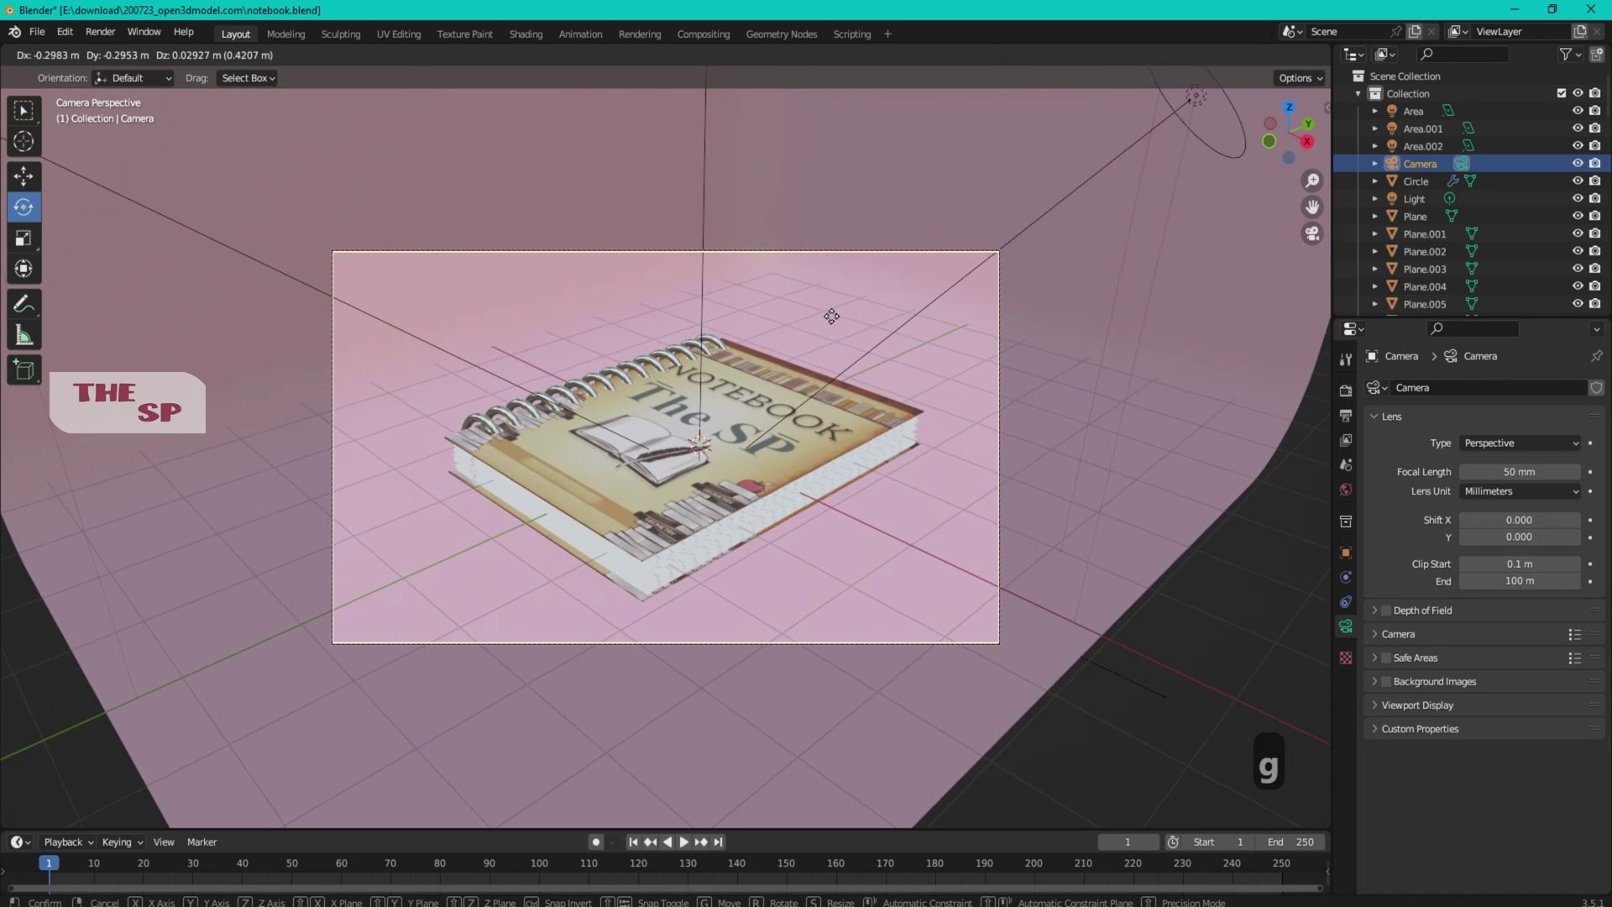
{"action": "scroll", "coordinate": [831, 324], "scroll_direction": "down", "scroll_amount": 3}
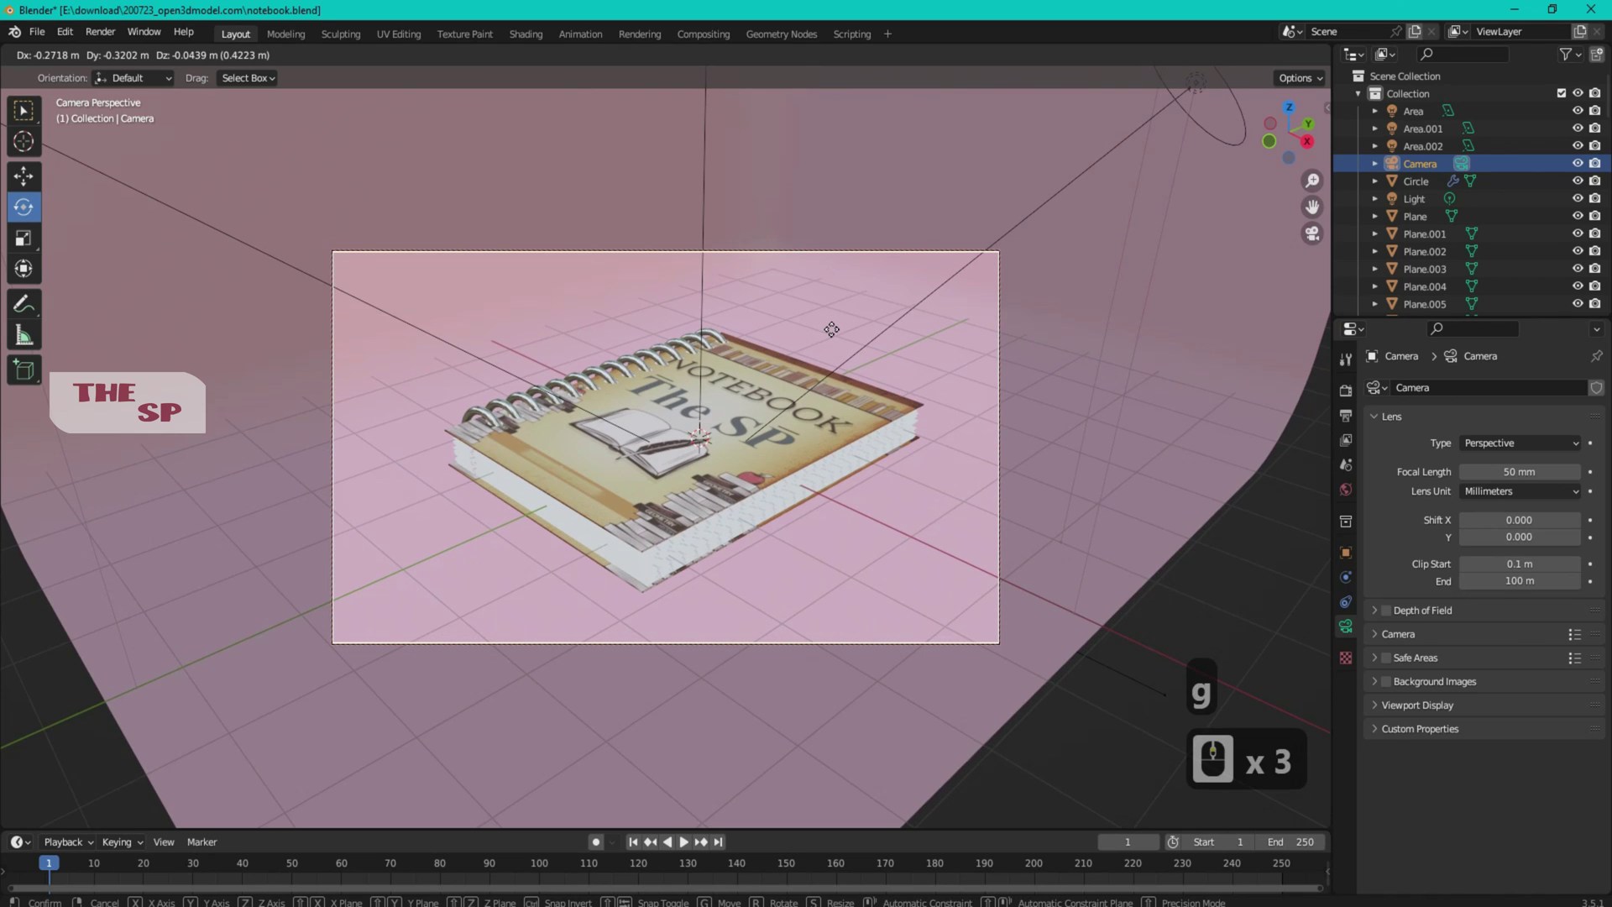
{"action": "left_click", "coordinate": [829, 335]}
Switch the scene's render engine to Cycles
{"action": "left_click", "coordinate": [1345, 391]}
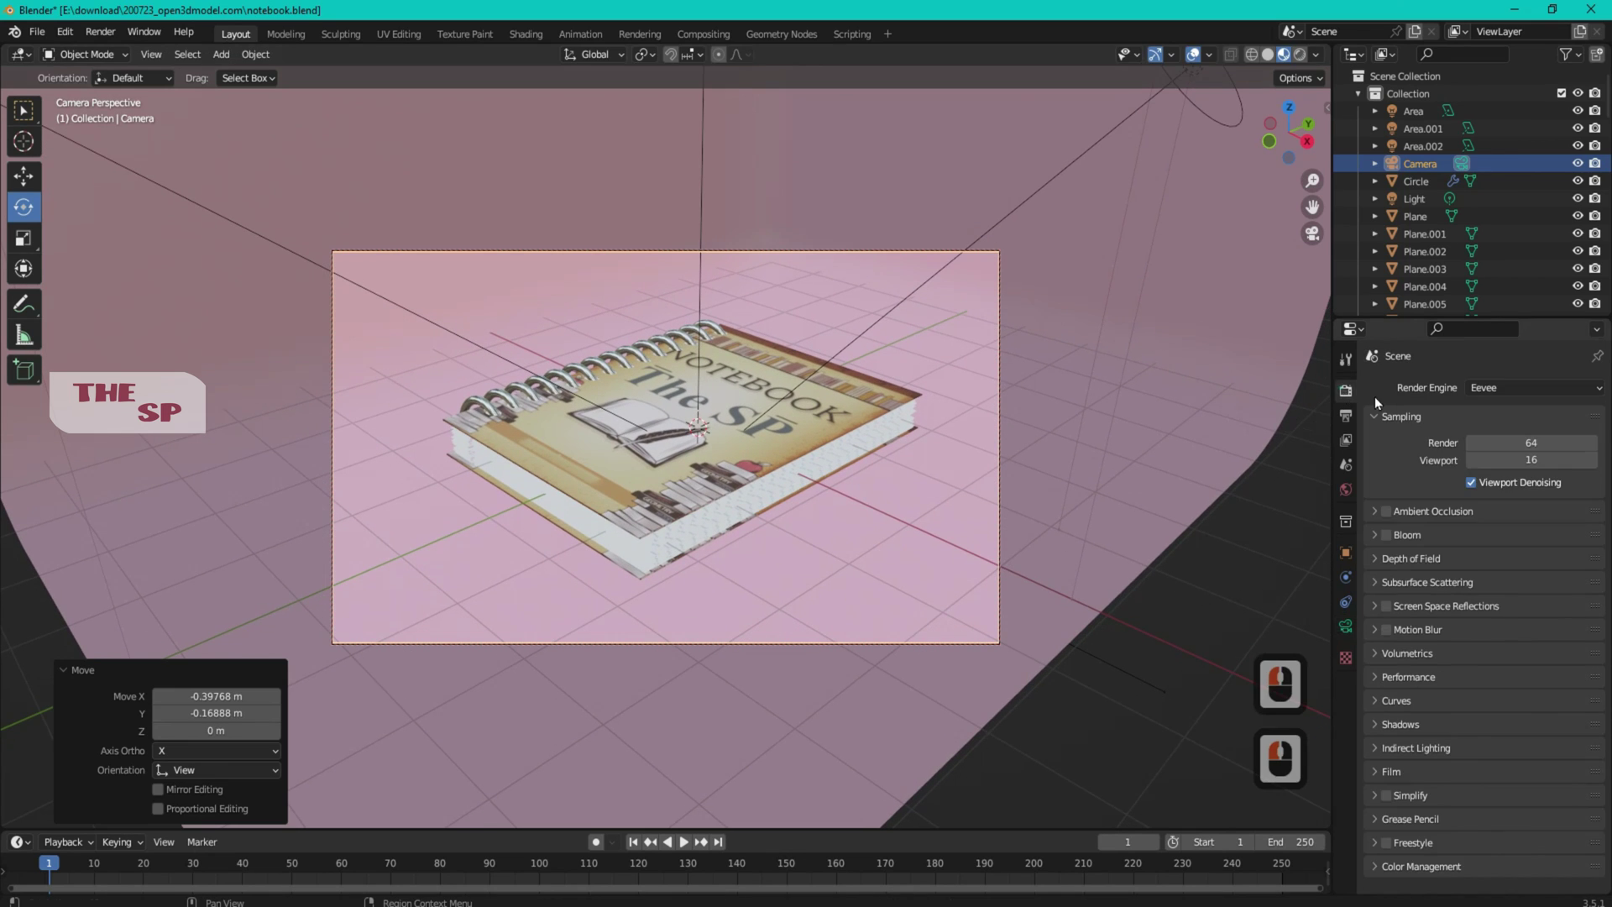
{"action": "left_click", "coordinate": [1487, 387]}
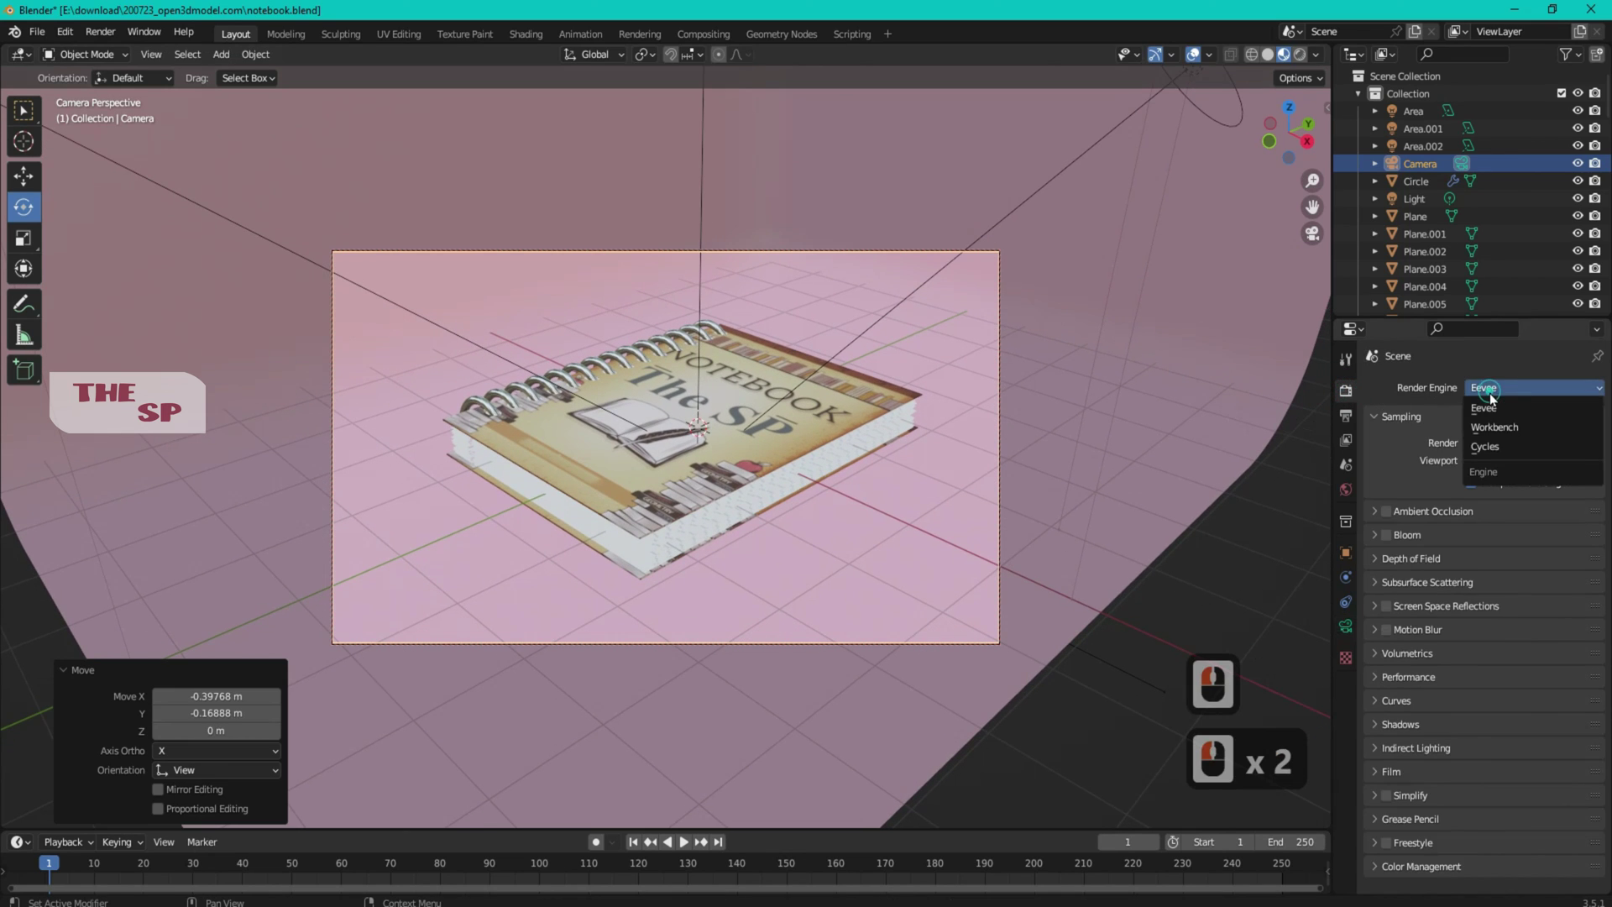
{"action": "left_click", "coordinate": [1499, 443]}
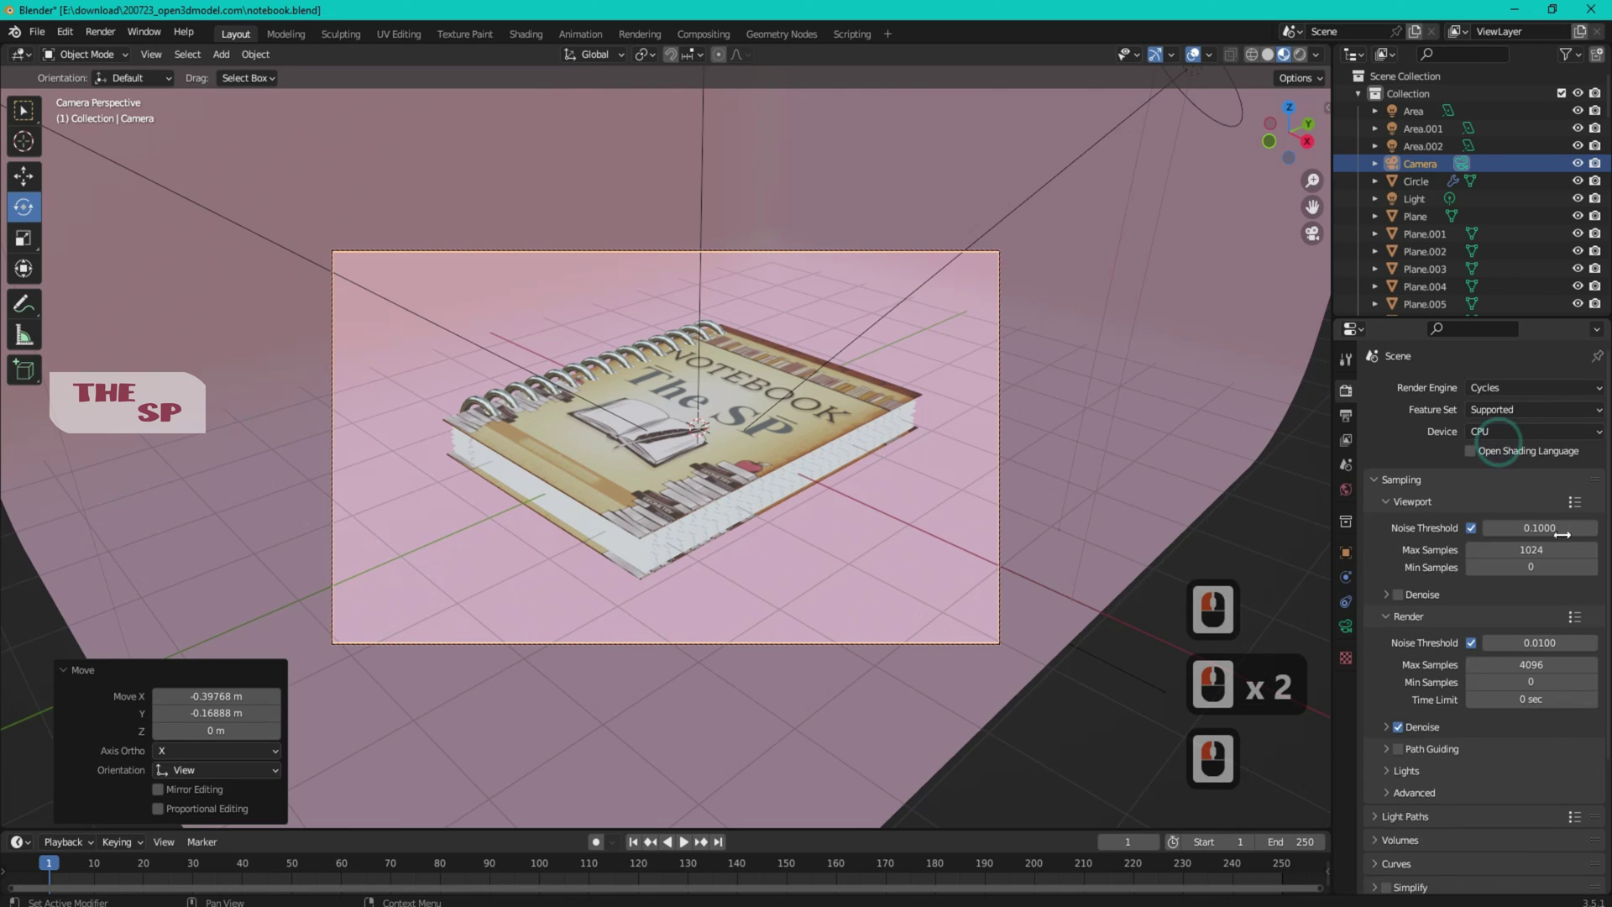
Set the render's maximum samples to 500 and render the scene as a still image
{"action": "left_click", "coordinate": [1543, 669]}
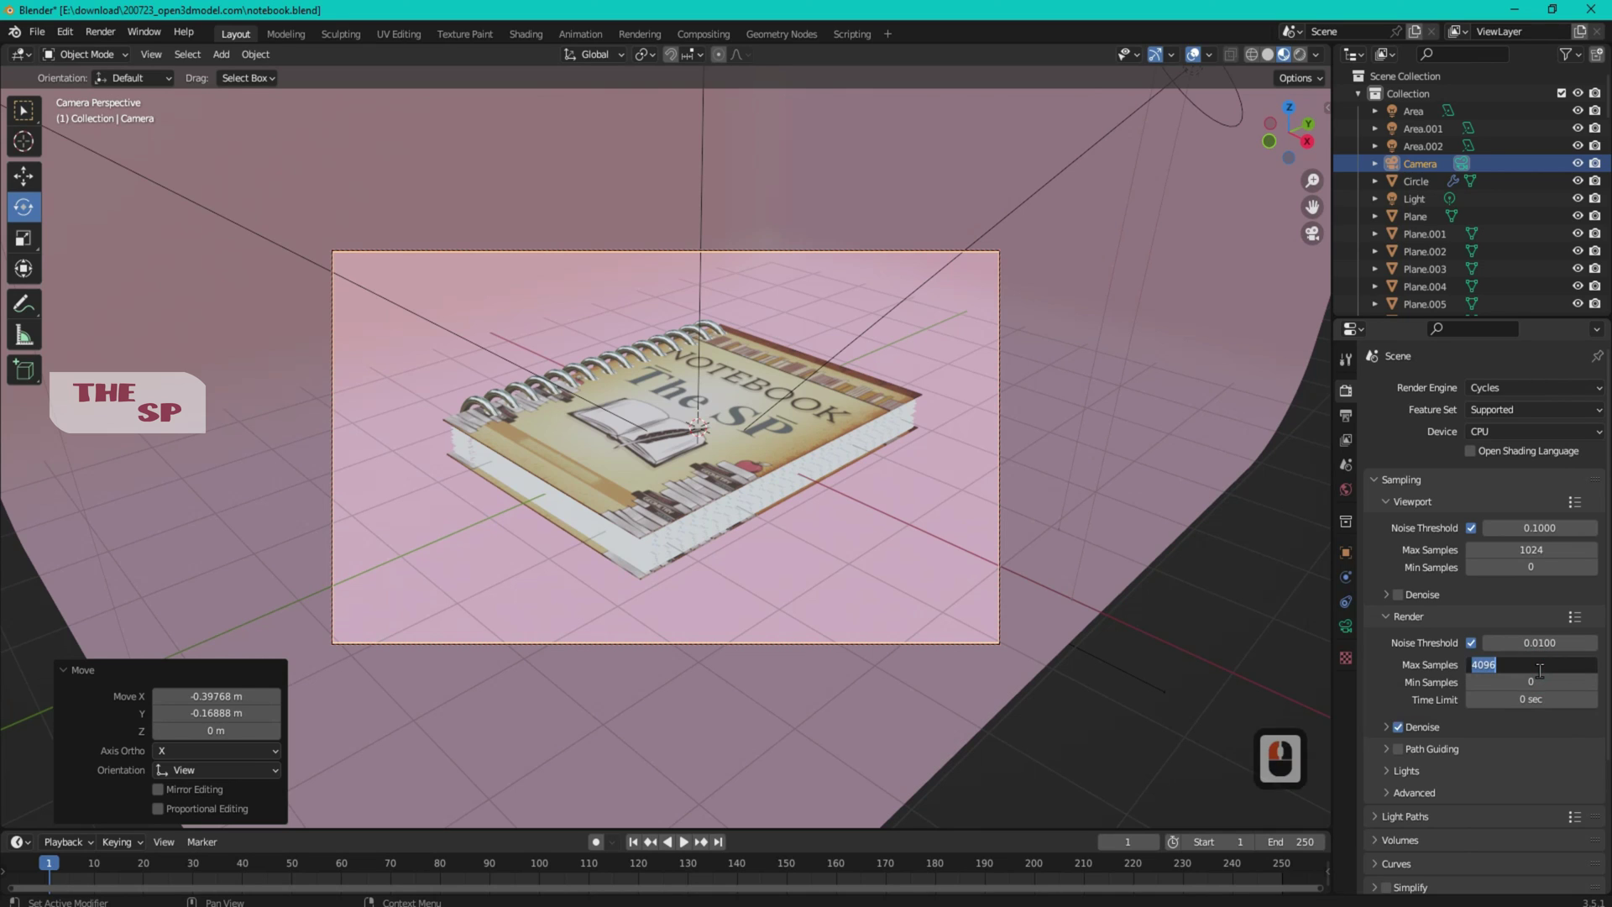
{"action": "type", "text": "500"}
{"action": "key", "text": "Return"}
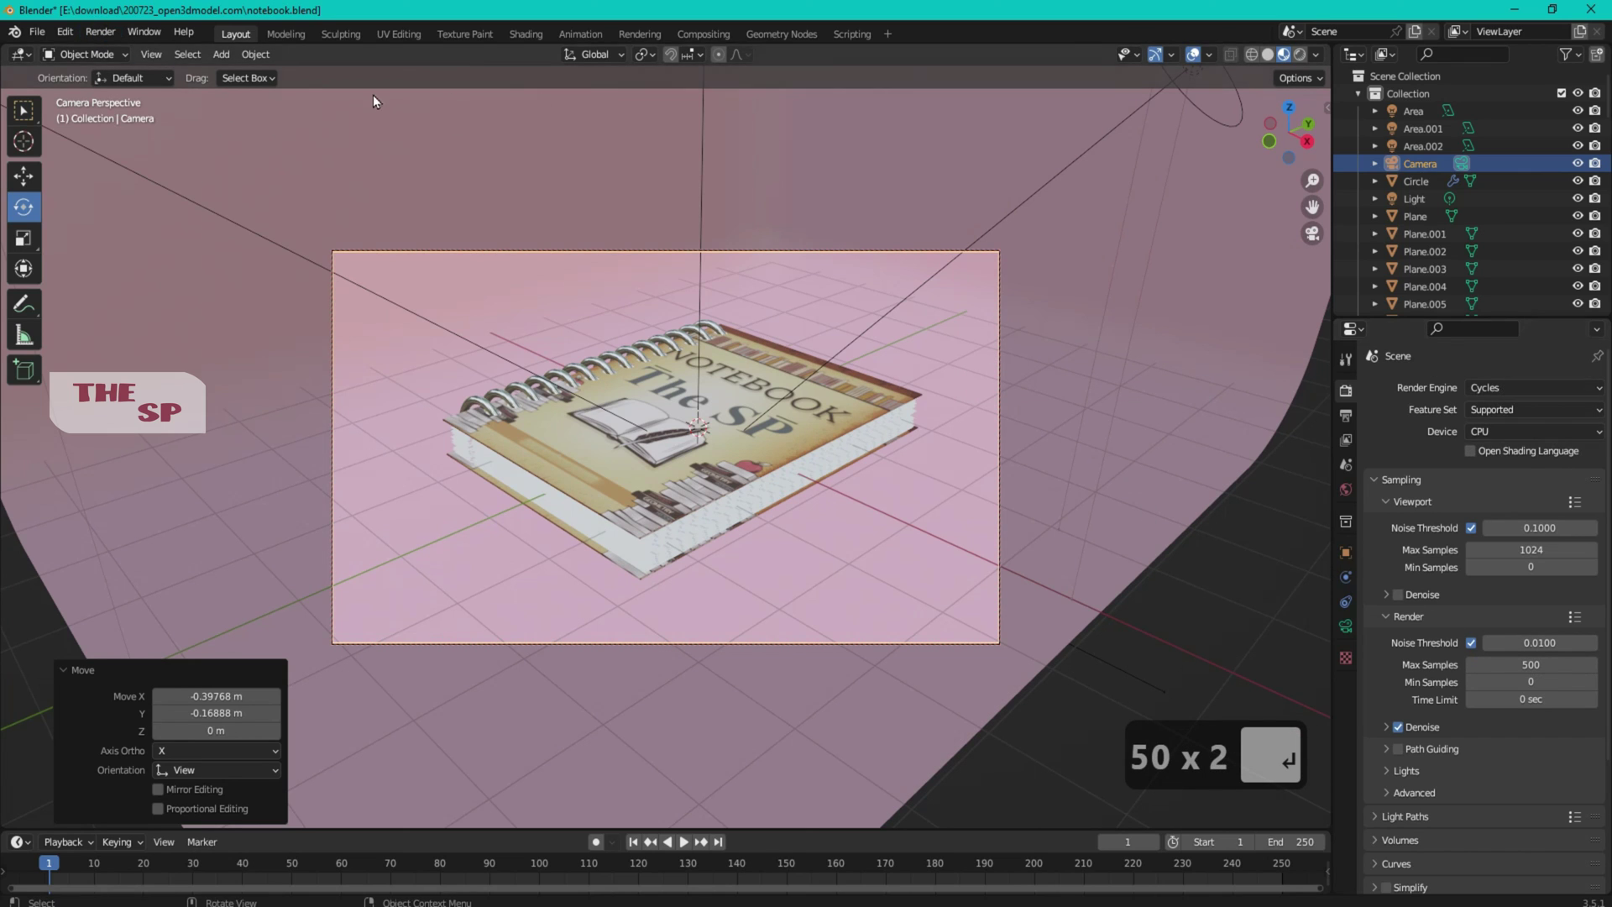
{"action": "left_click", "coordinate": [94, 34]}
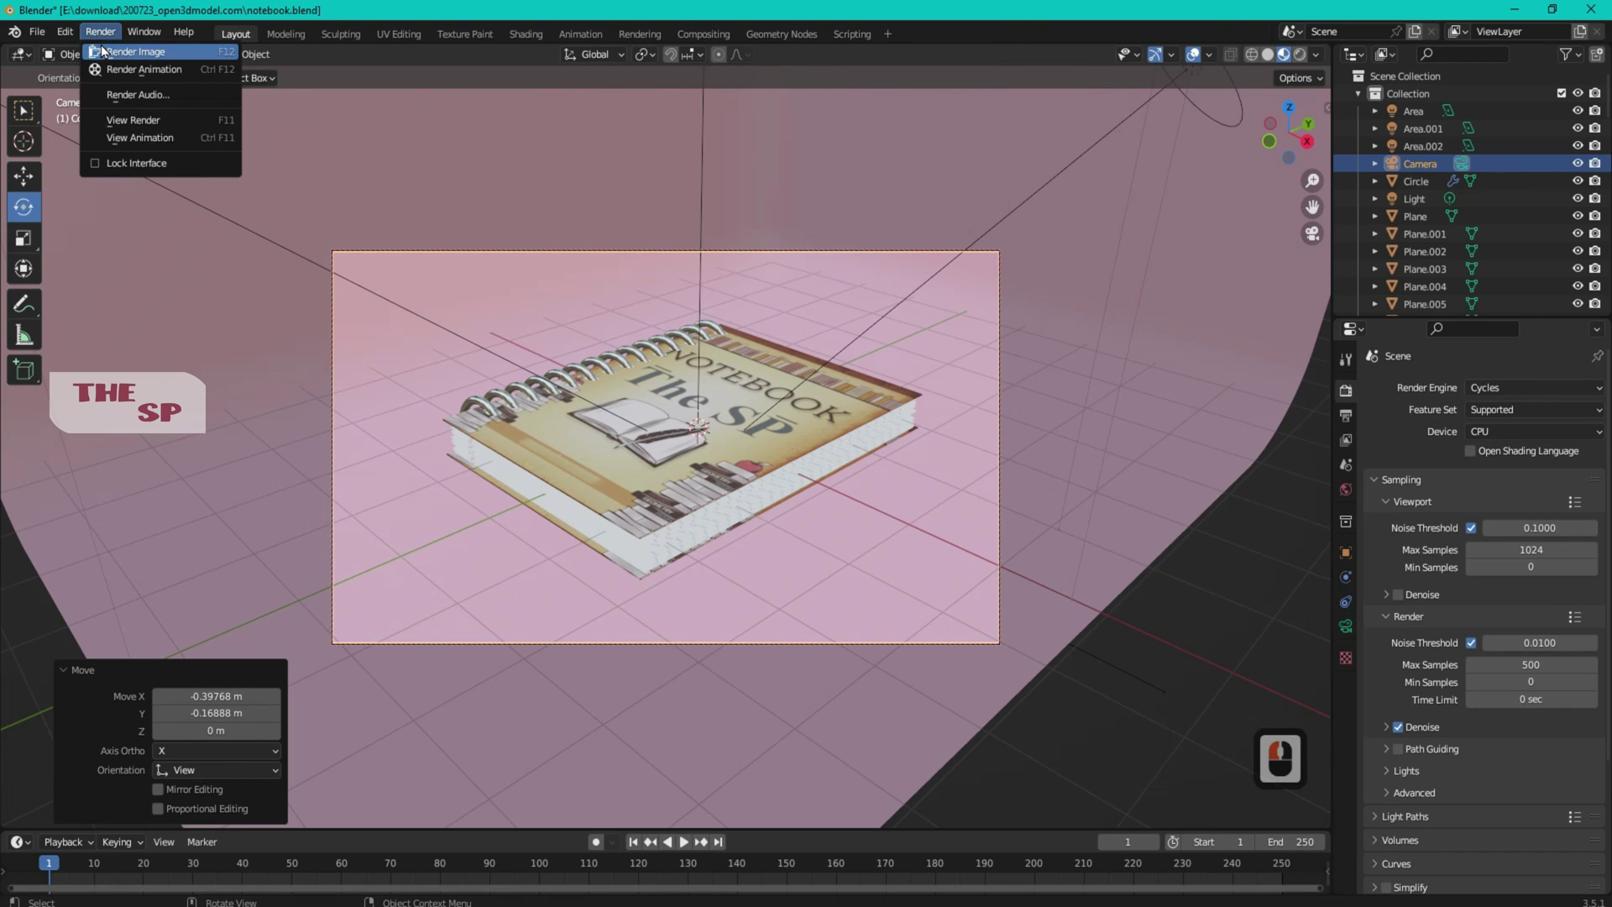
{"action": "left_click", "coordinate": [103, 49]}
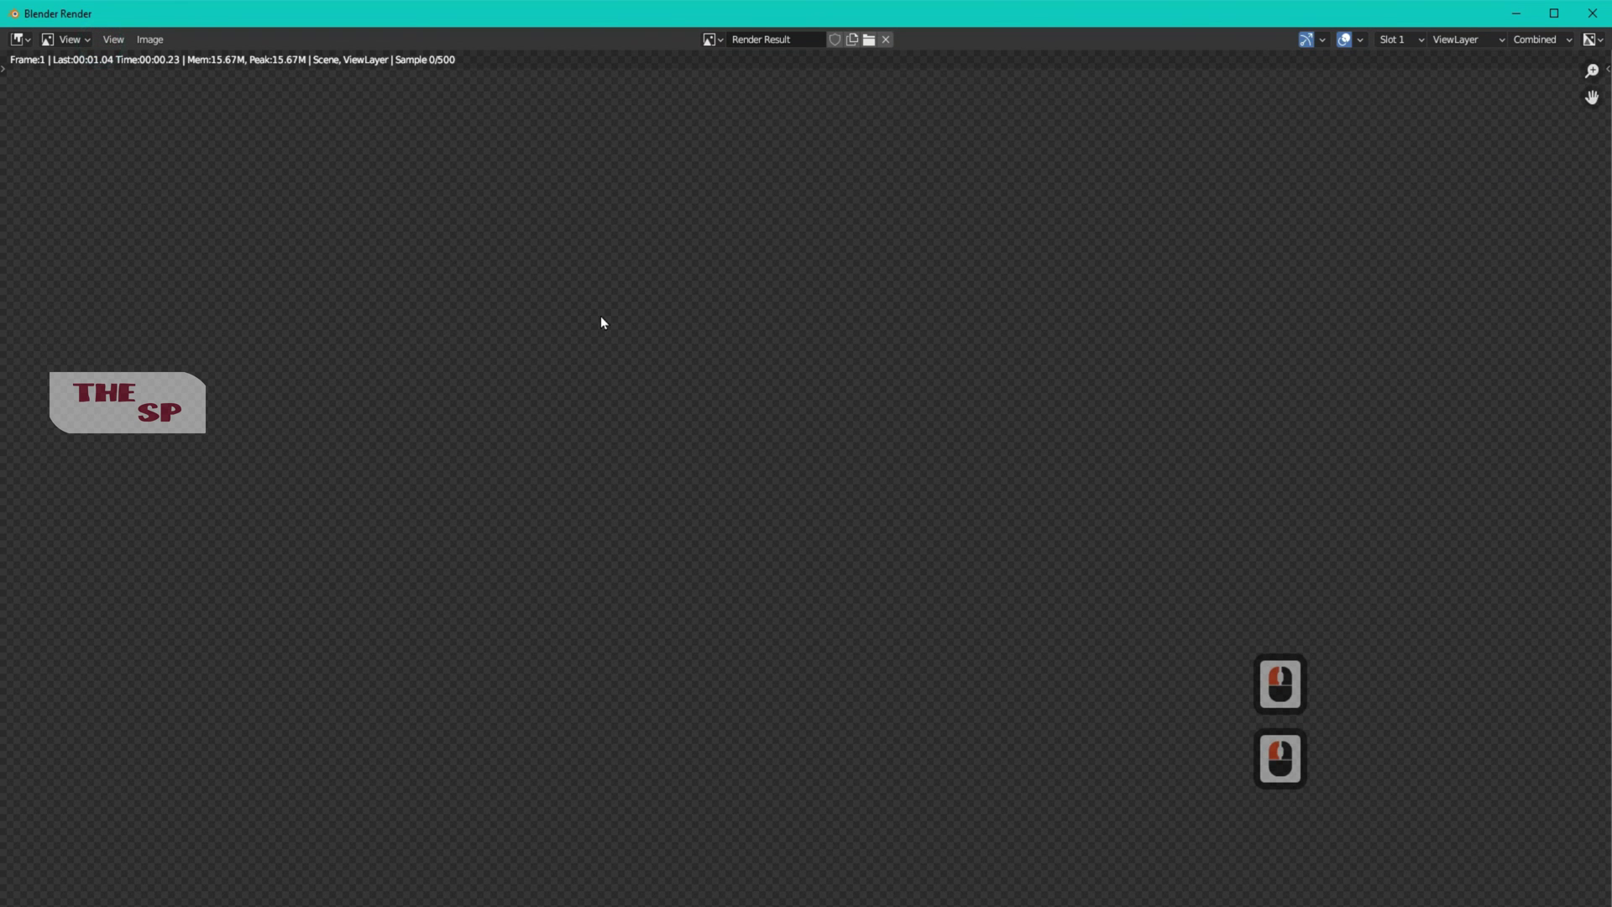